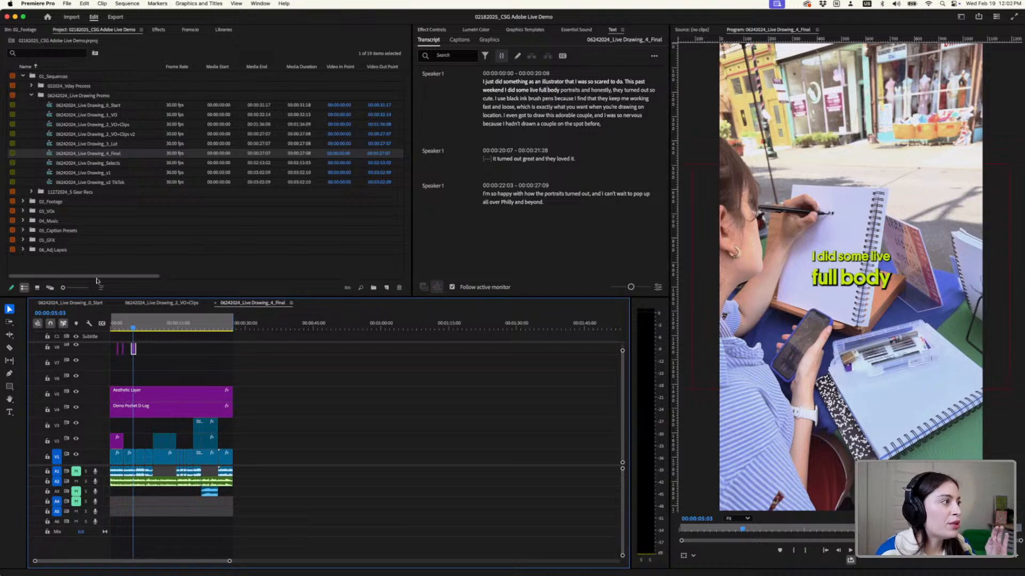
- Play the 06242024_Live Drawing_4_Final sequence from its beginning to review the finished video
{"action": "scroll", "coordinate": [130, 399], "scroll_direction": "up", "scroll_amount": 3}
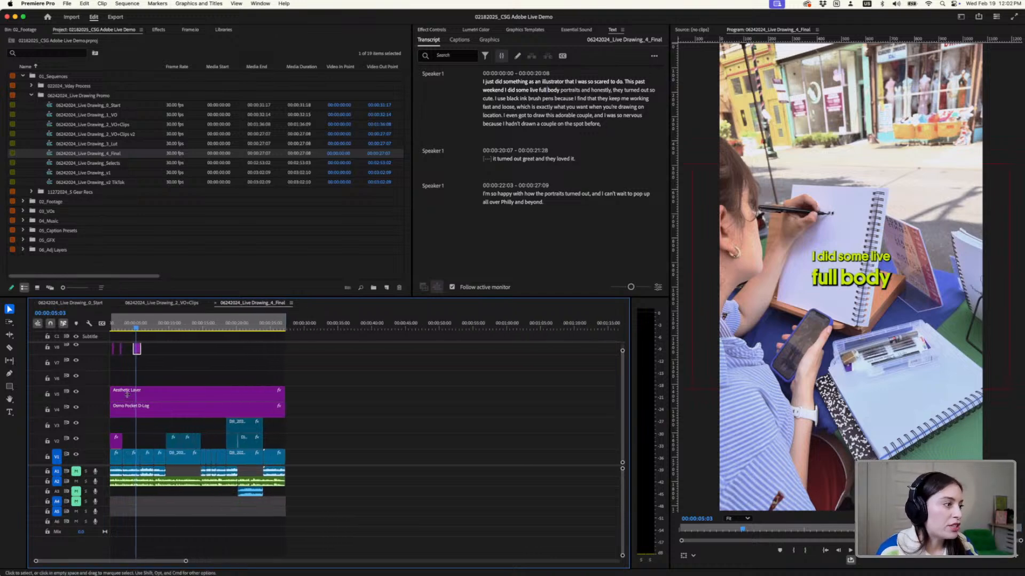
{"action": "left_click", "coordinate": [152, 331]}
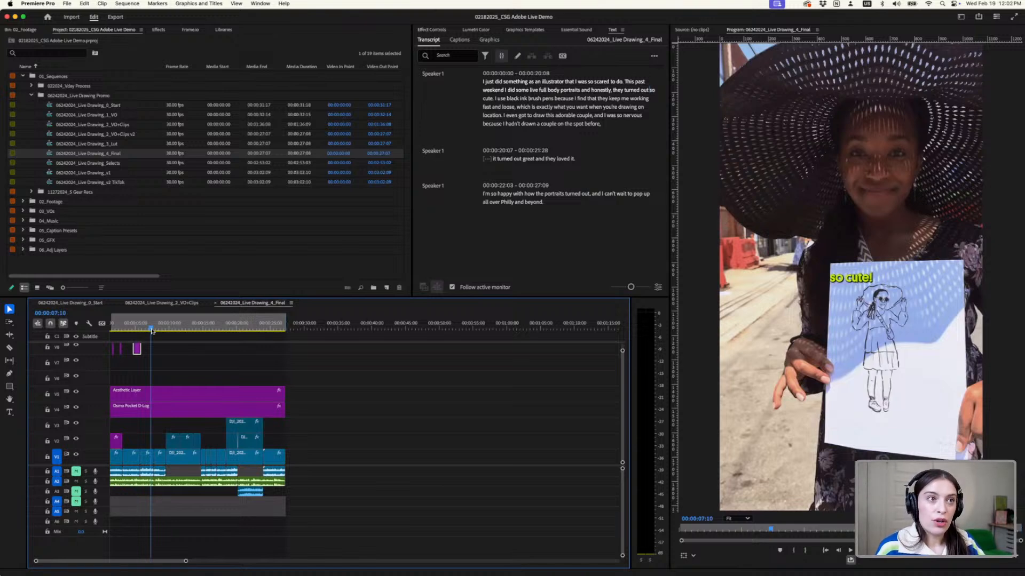
{"action": "left_click_drag", "start_coordinate": [119, 329], "coordinate": [99, 321]}
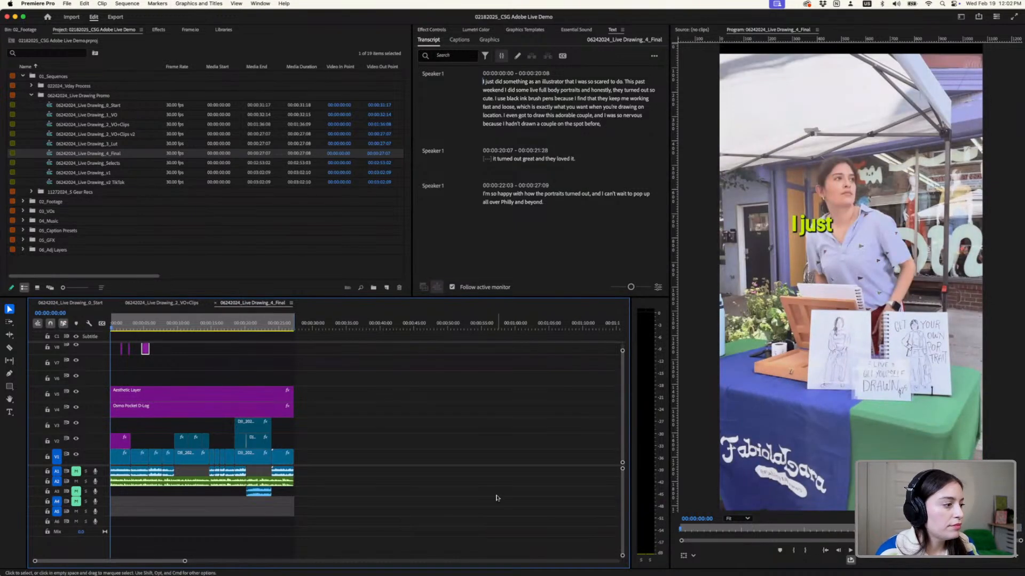
{"action": "key", "text": "space"}
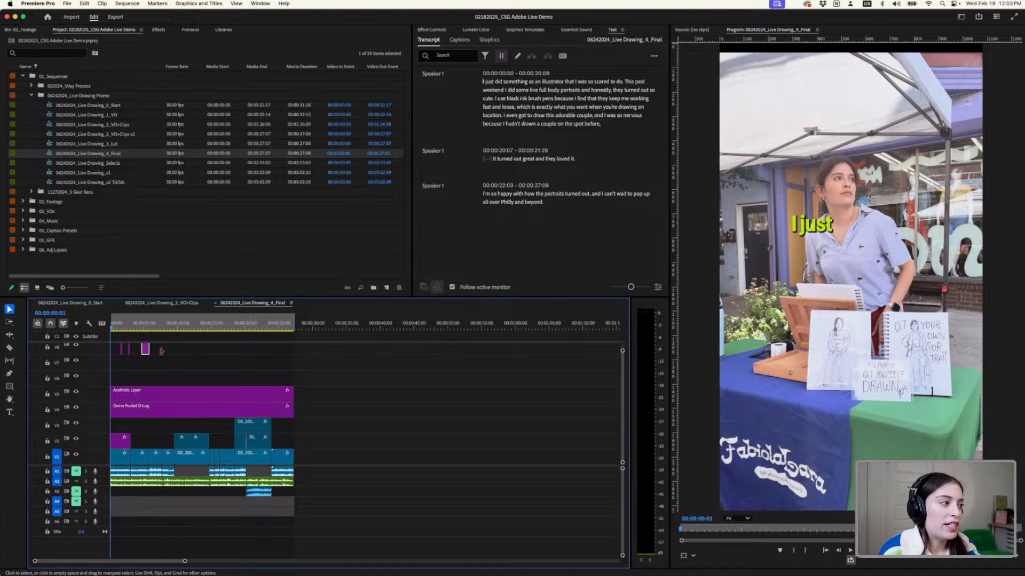
- Clear the In and Out points from the 06242024_Live Drawing_4_Final sequence
{"action": "scroll", "coordinate": [162, 391], "scroll_direction": "up", "scroll_amount": 4}
{"action": "scroll", "coordinate": [165, 368], "scroll_direction": "left", "scroll_amount": 2}
{"action": "scroll", "coordinate": [164, 368], "scroll_direction": "left", "scroll_amount": 2}
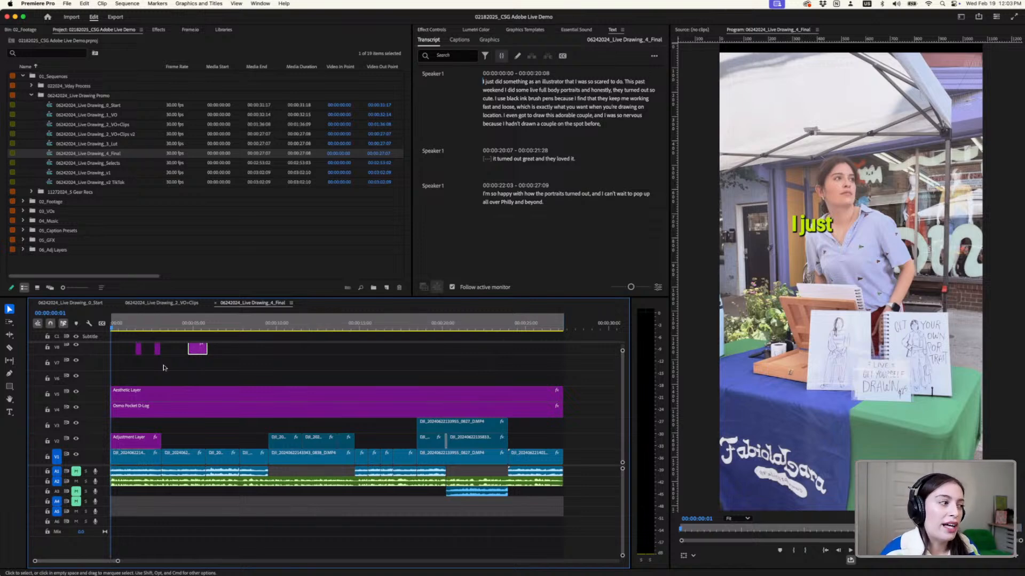
{"action": "key", "text": "minus"}
{"action": "key", "text": "minus"}
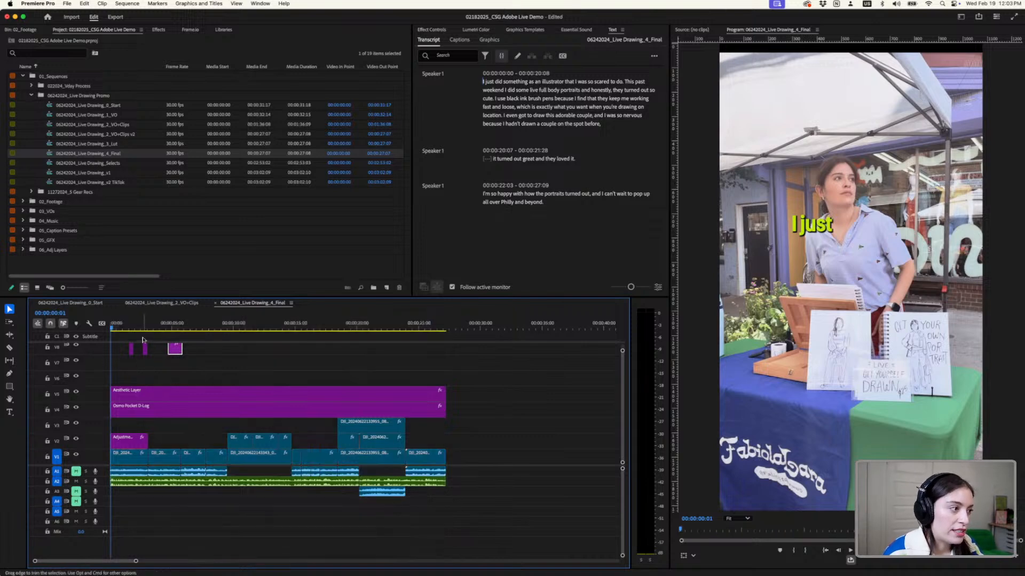
{"action": "key", "text": "minus"}
{"action": "key", "text": "minus"}
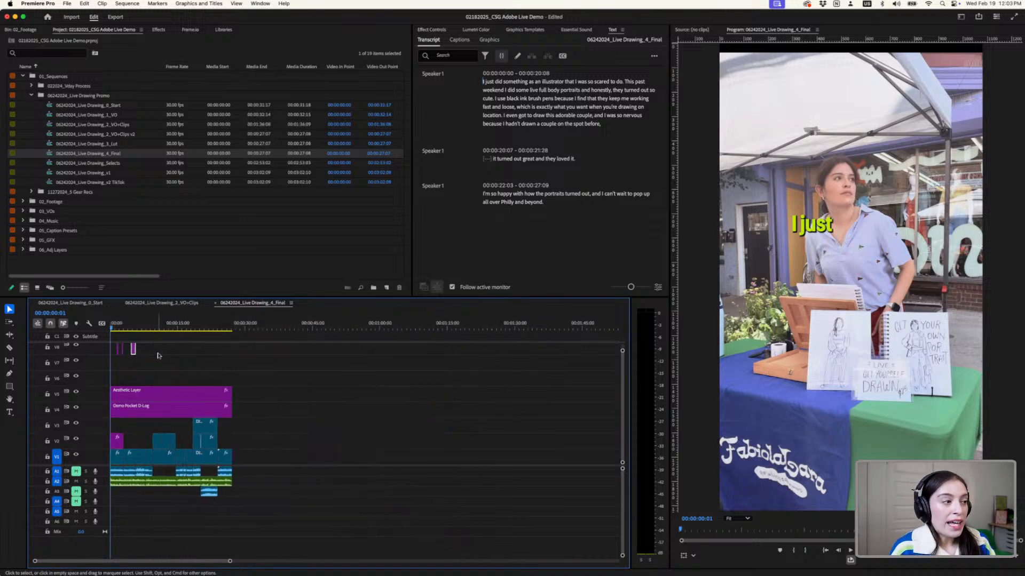
- Open the 06242024_Live Drawing_0_Start sequence, play its voiceover from the beginning, and park the playhead past the audio's end at 00:00:37:11
{"action": "left_click", "coordinate": [95, 304]}
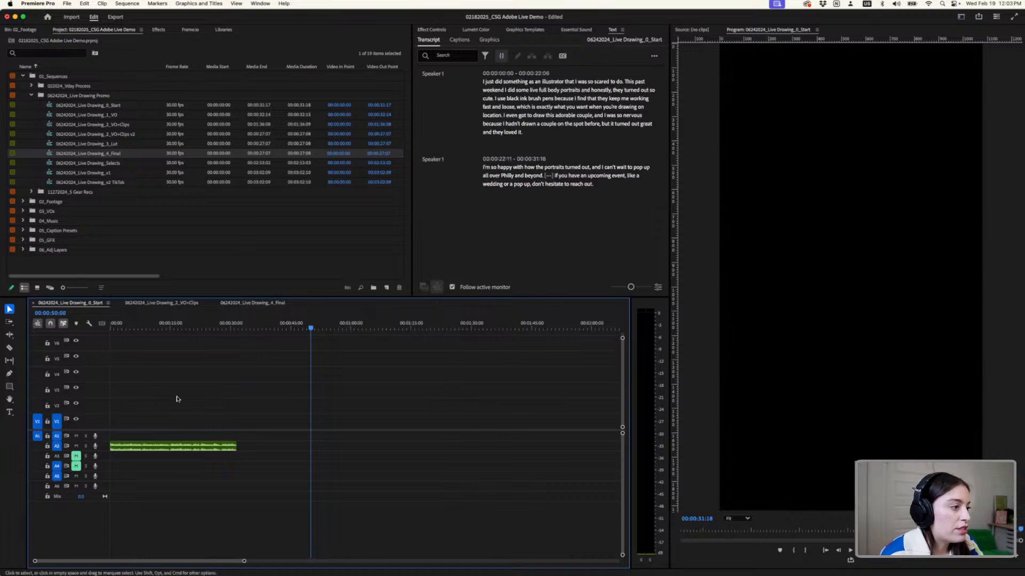
{"action": "key", "text": "equal"}
{"action": "key", "text": "equal"}
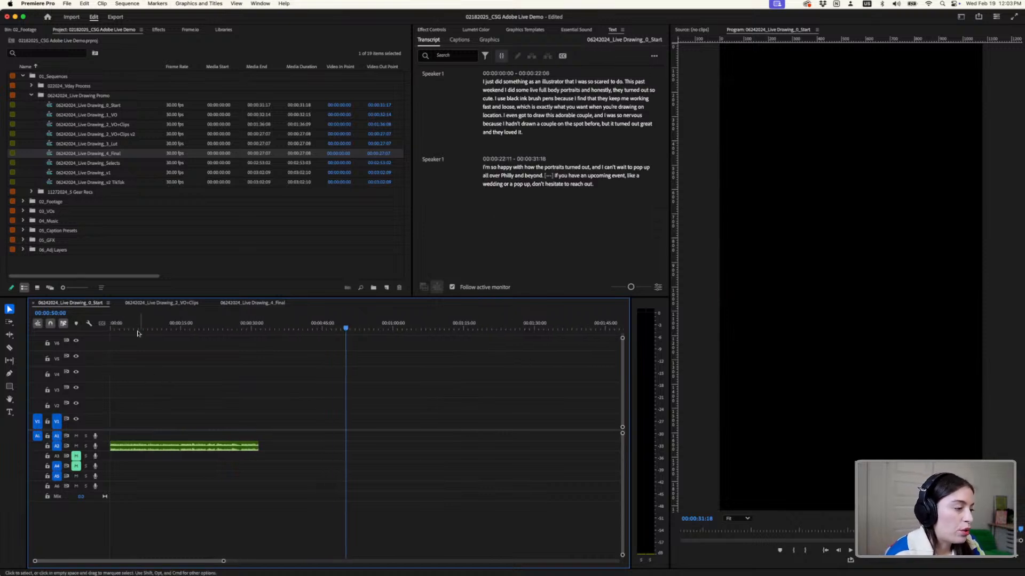
{"action": "key", "text": "Home"}
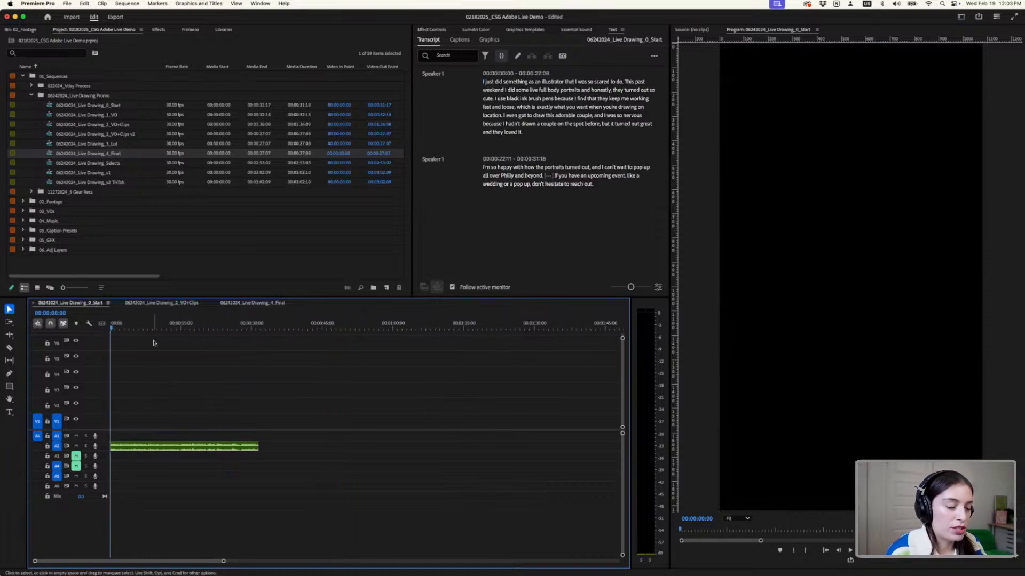
{"action": "key", "text": "space"}
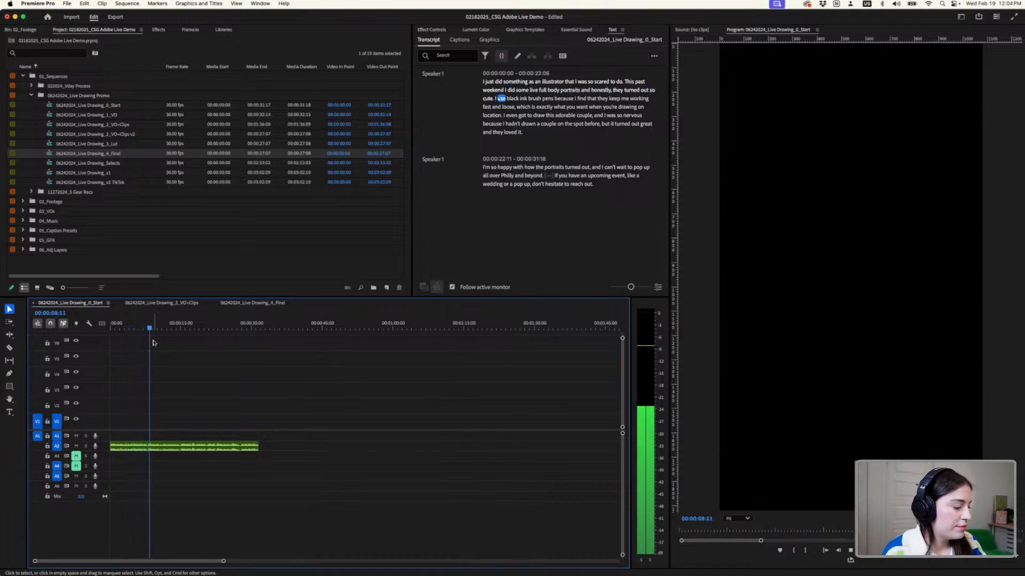
{"action": "key", "text": "space"}
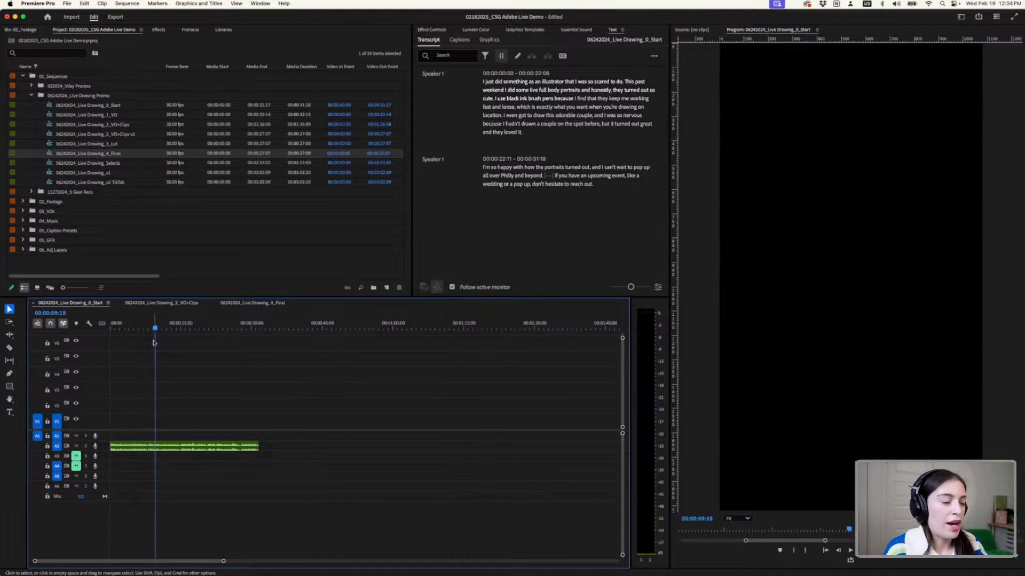
{"action": "left_click", "coordinate": [288, 327]}
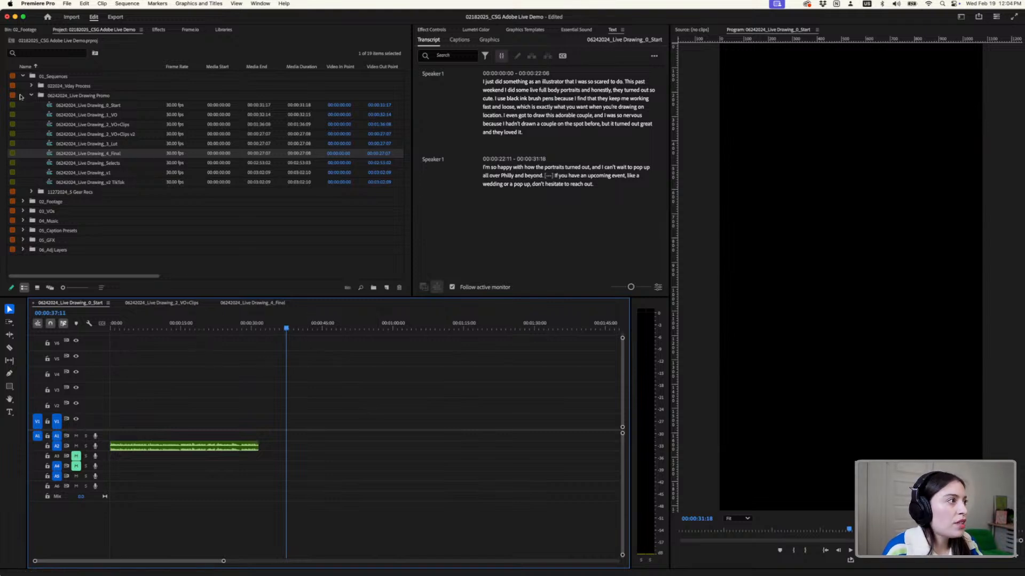
- Collapse the 06242024_Live Drawing Promo and 01_Sequences bins so only the main project bins are listed
{"action": "left_click", "coordinate": [30, 97]}
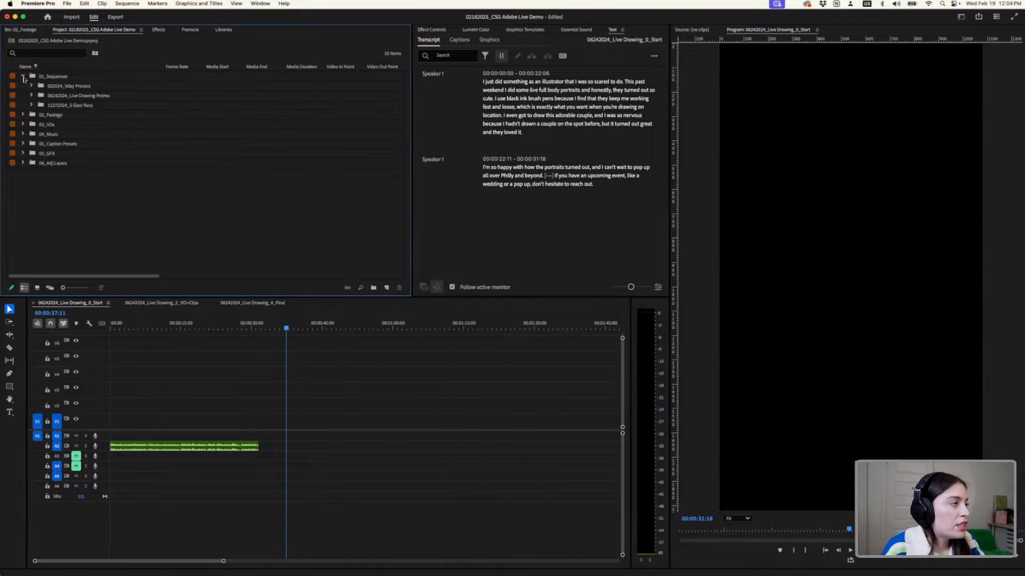
{"action": "mouse_move", "coordinate": [303, 574]}
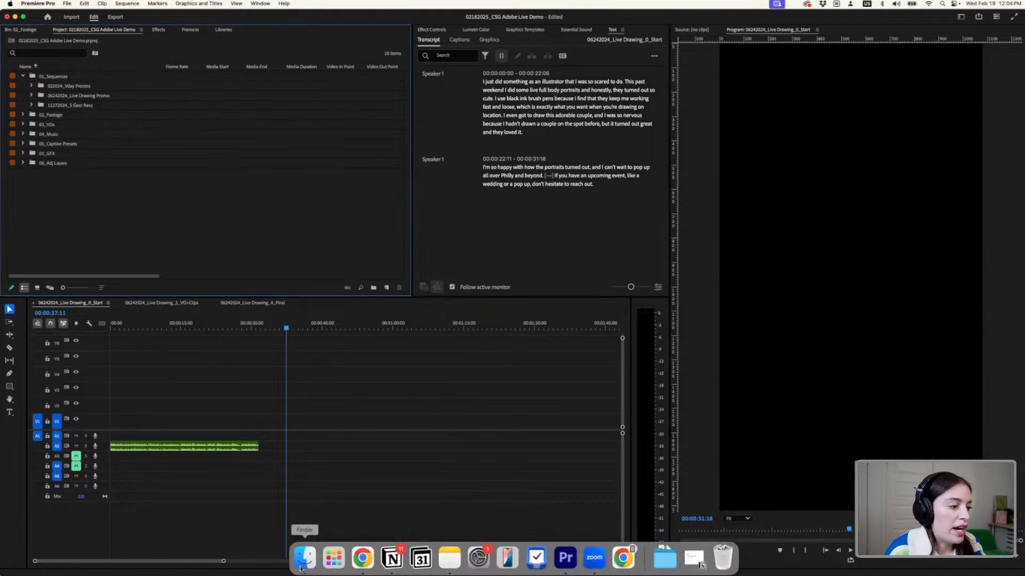
{"action": "left_click", "coordinate": [23, 75]}
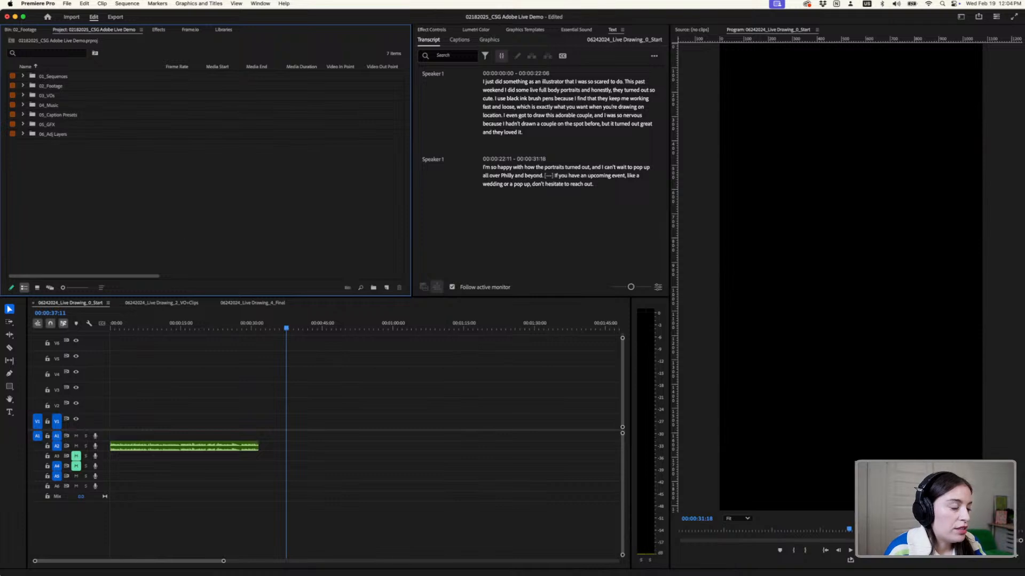
- Switch to Finder, open the 01_Vertical Video folder, and reposition its window slightly lower
{"action": "mouse_move", "coordinate": [346, 570]}
{"action": "left_click", "coordinate": [305, 558]}
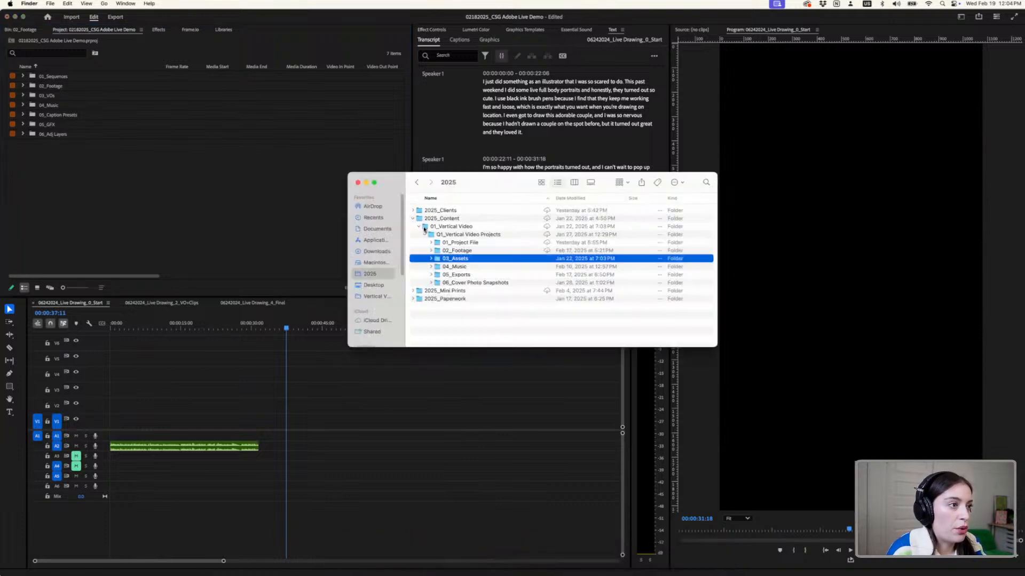
{"action": "double_click", "coordinate": [442, 226]}
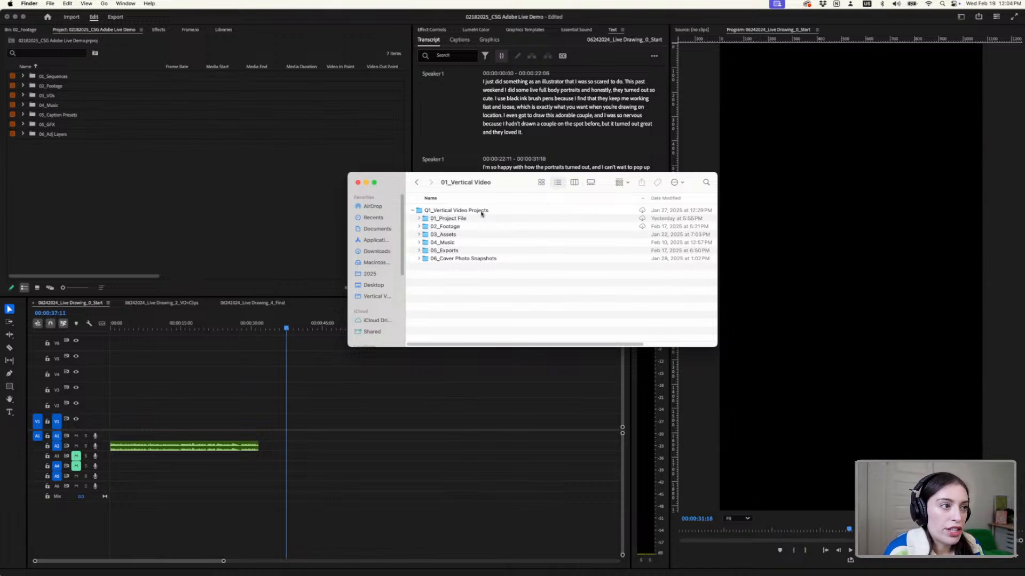
{"action": "left_click_drag", "start_coordinate": [494, 188], "coordinate": [485, 229]}
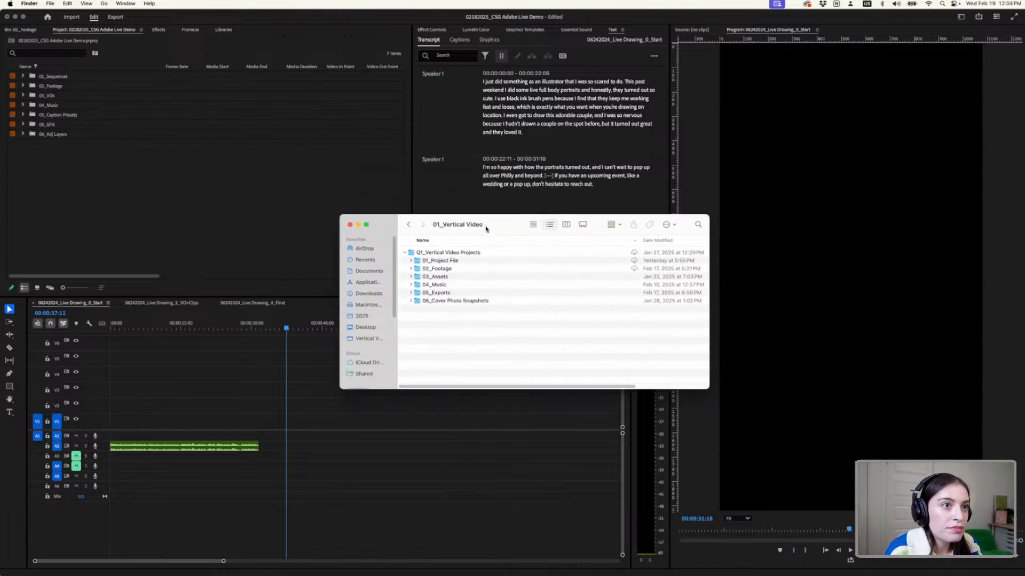
- Examine the contents of the 01_Project File and 02_Footage folders, collapsing each one after viewing
{"action": "left_click", "coordinate": [446, 259]}
{"action": "left_click", "coordinate": [410, 259]}
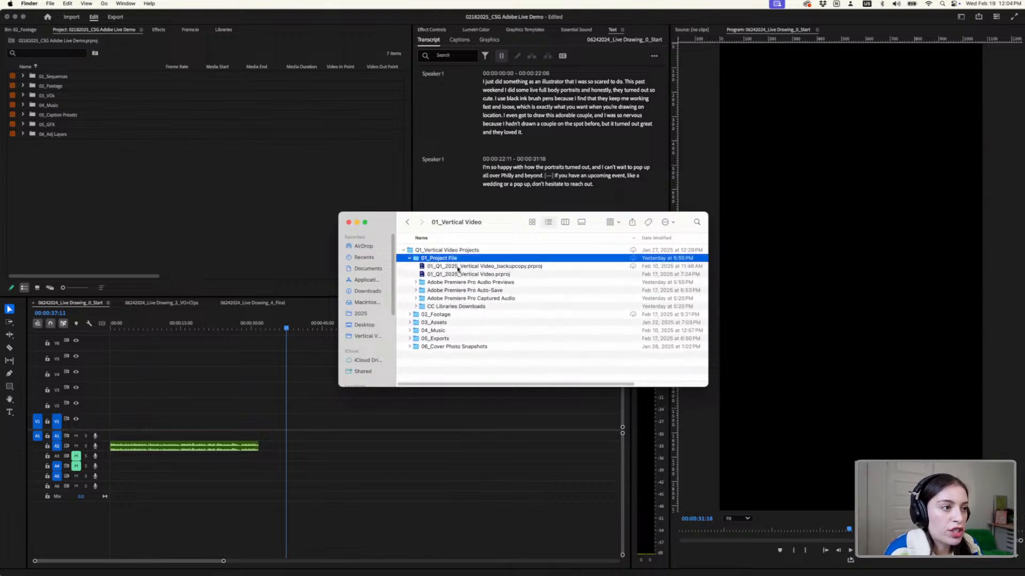
{"action": "left_click", "coordinate": [410, 259]}
{"action": "left_click", "coordinate": [410, 266]}
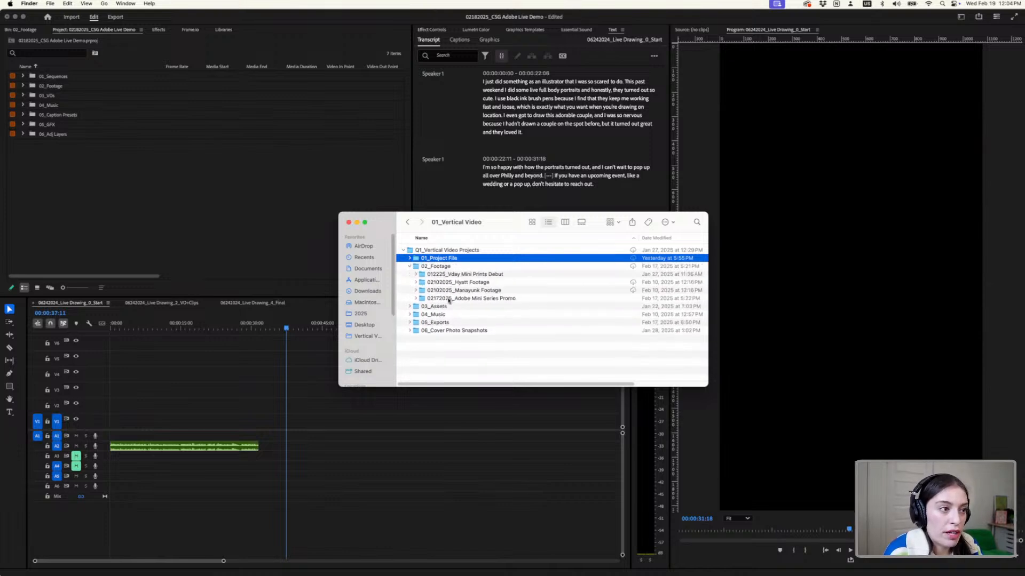
{"action": "left_click", "coordinate": [448, 298]}
{"action": "left_click", "coordinate": [443, 282]}
{"action": "left_click", "coordinate": [440, 275]}
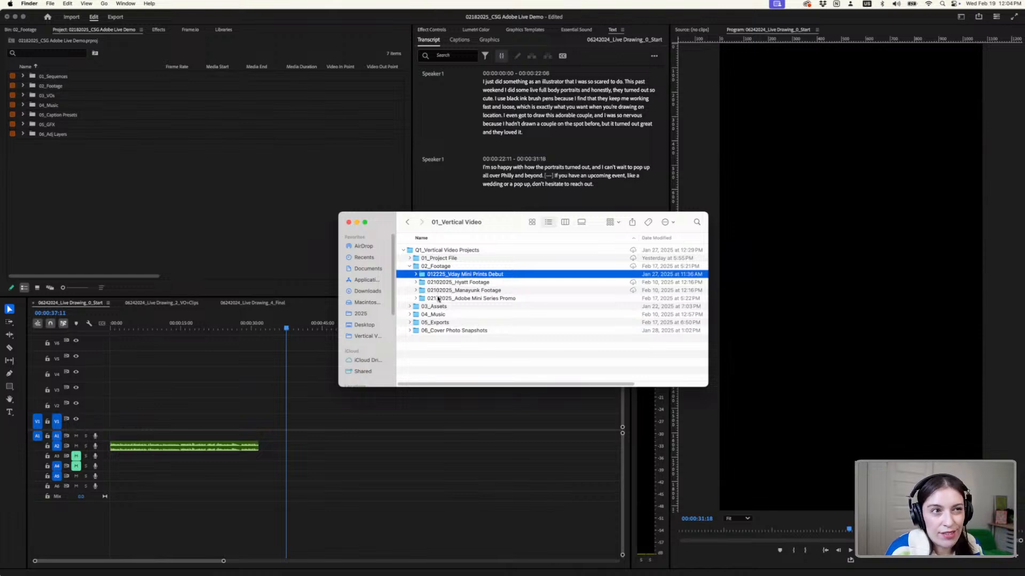
{"action": "left_click", "coordinate": [410, 267]}
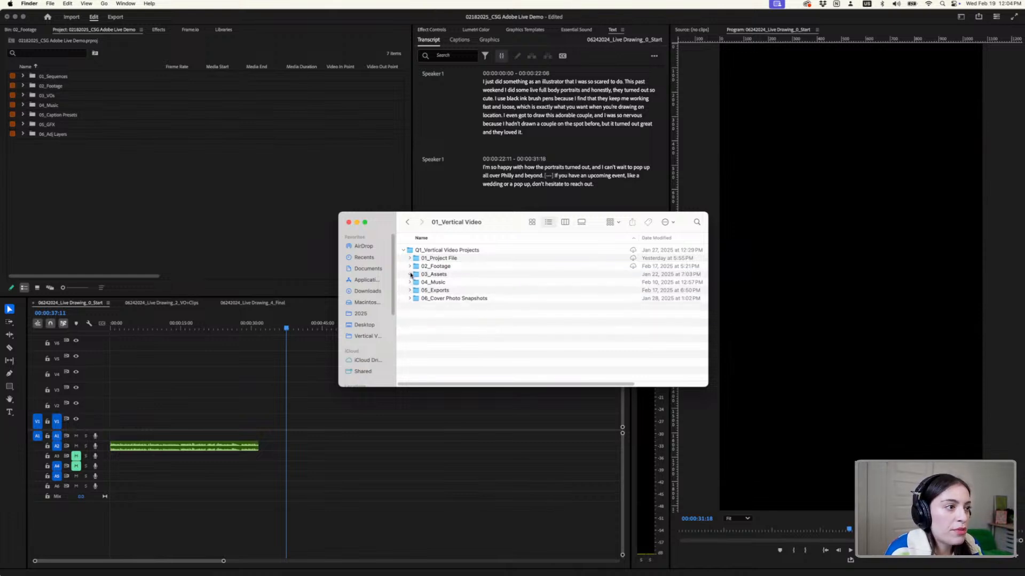
- Look through the 03_Assets, 04_Music, 05_Exports and 06_Cover Photo Snapshots folders
{"action": "left_click", "coordinate": [410, 275]}
{"action": "left_click", "coordinate": [460, 277]}
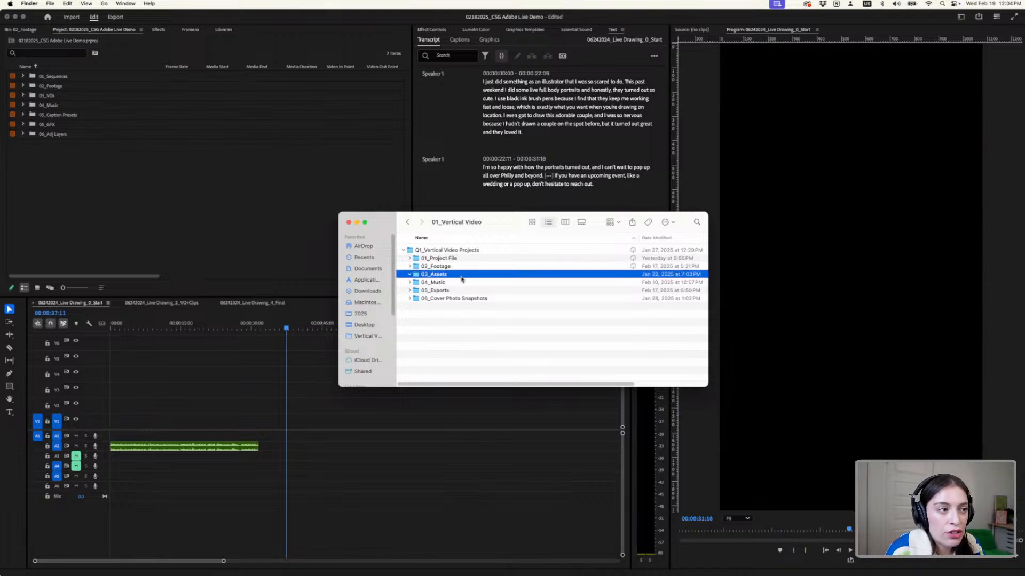
{"action": "left_click", "coordinate": [410, 283]}
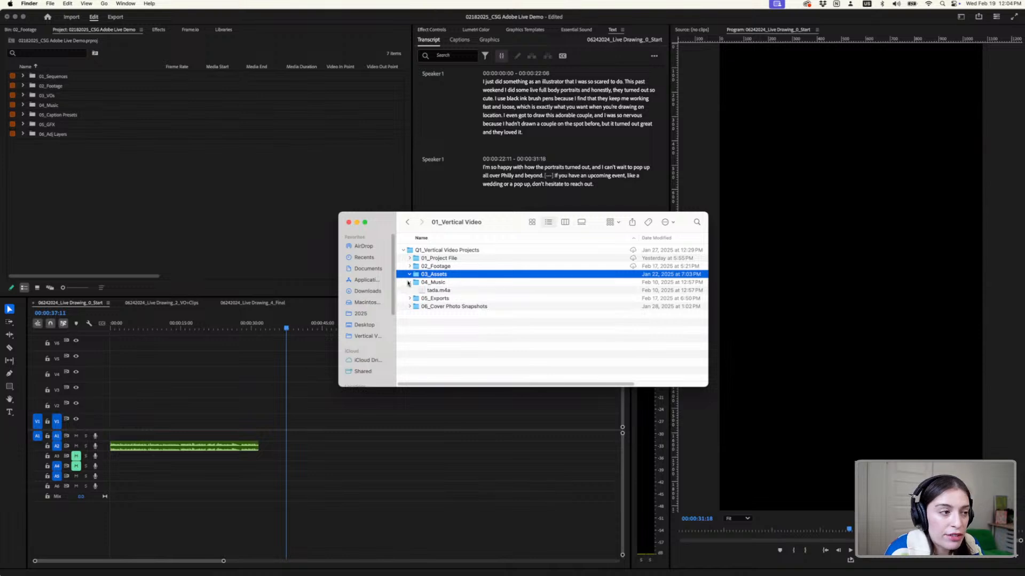
{"action": "left_click", "coordinate": [409, 282]}
{"action": "left_click", "coordinate": [409, 290]}
{"action": "scroll", "coordinate": [427, 285], "scroll_direction": "down", "scroll_amount": 2}
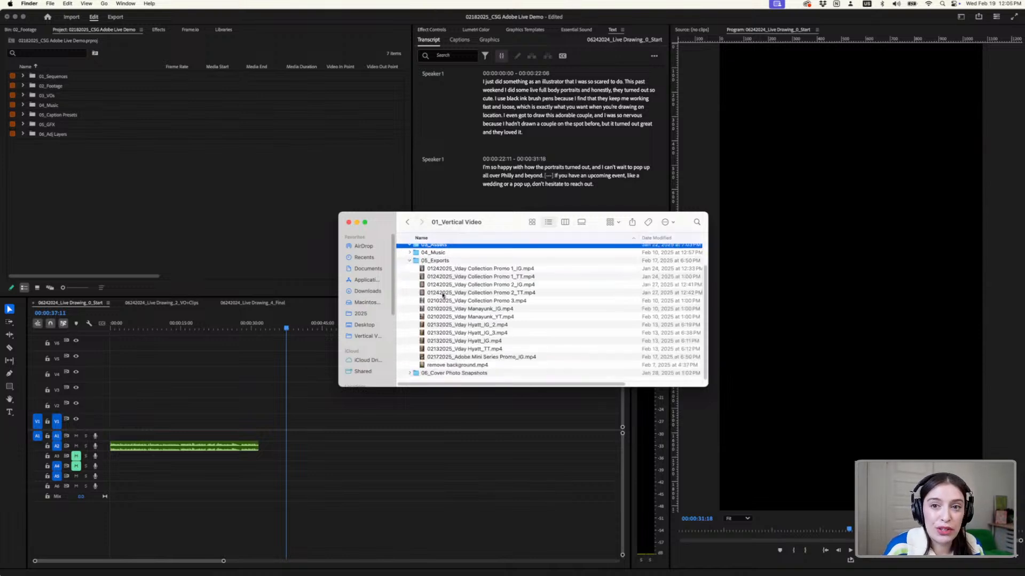
{"action": "left_click", "coordinate": [410, 262]}
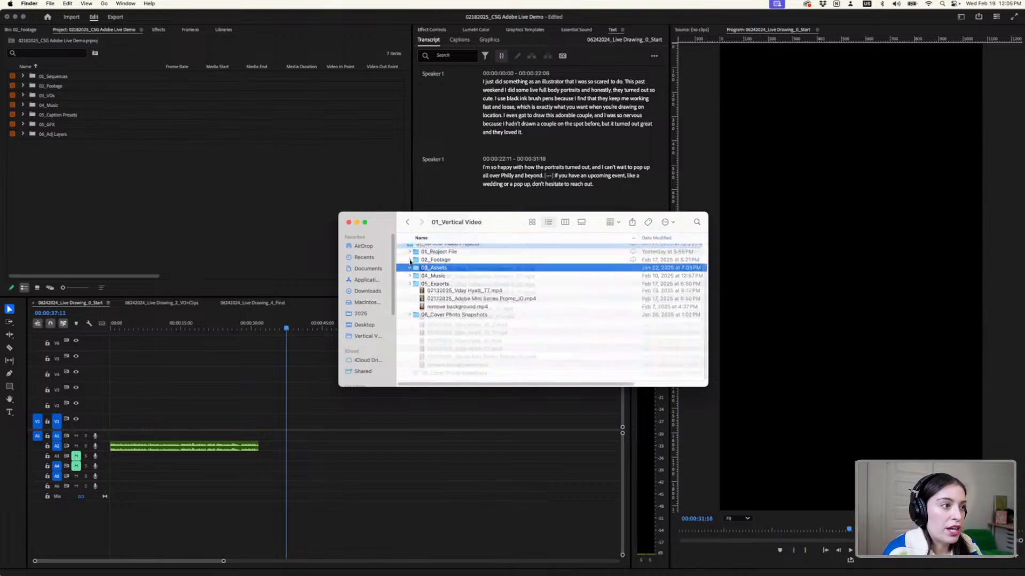
{"action": "left_click", "coordinate": [450, 299]}
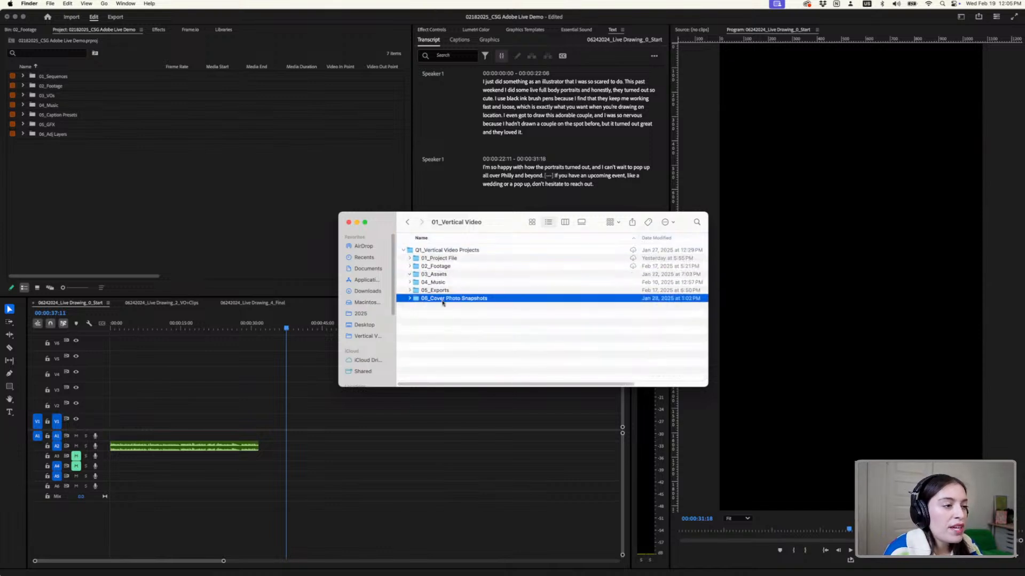
{"action": "left_click", "coordinate": [410, 298]}
{"action": "left_click", "coordinate": [410, 298]}
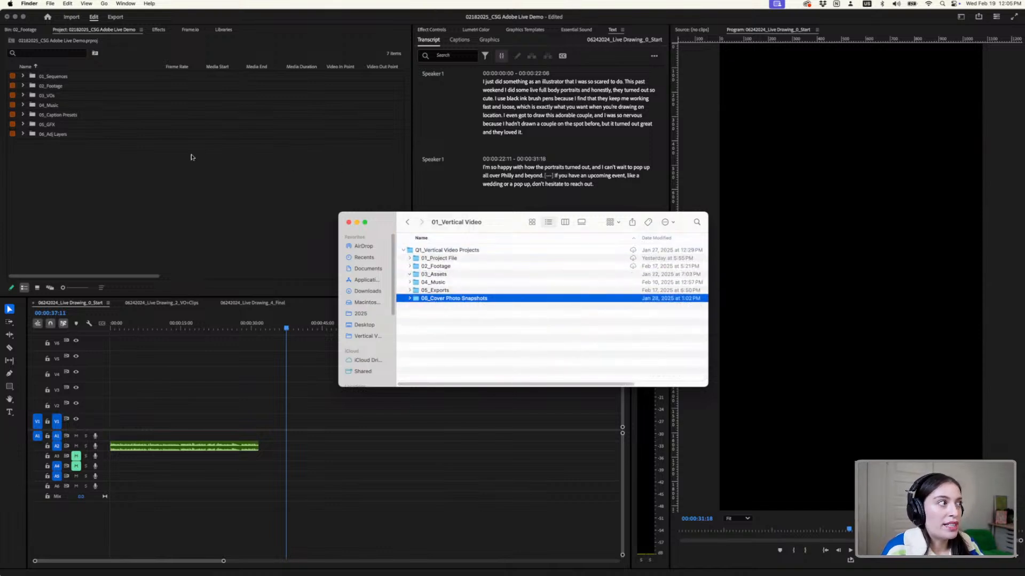
- Switch back to Premiere Pro and enlarge the bin icons in the project list
{"action": "left_click", "coordinate": [193, 192]}
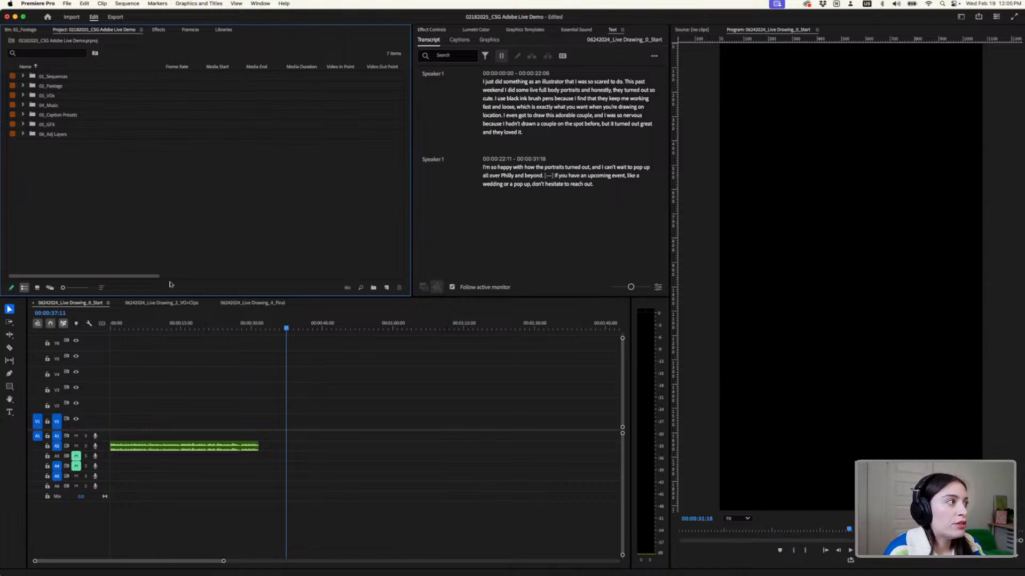
{"action": "mouse_move", "coordinate": [376, 560]}
{"action": "left_click", "coordinate": [312, 559]}
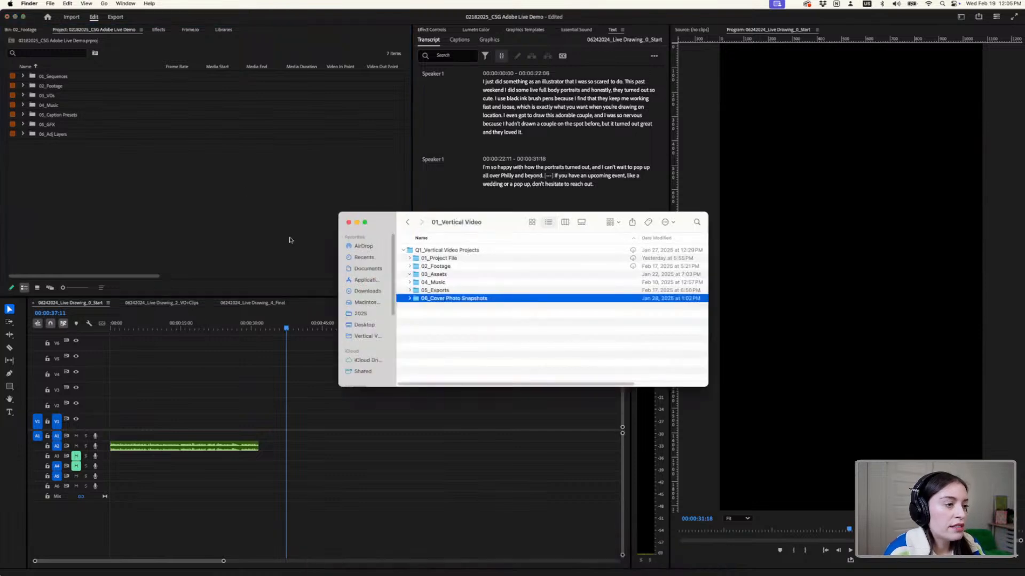
{"action": "left_click", "coordinate": [94, 180]}
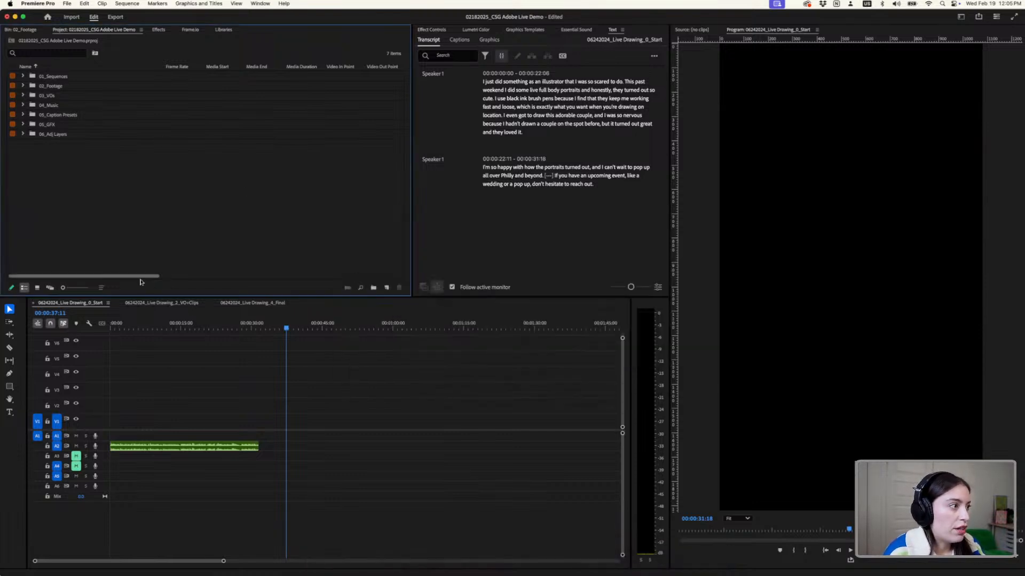
{"action": "left_click_drag", "start_coordinate": [64, 288], "coordinate": [101, 292]}
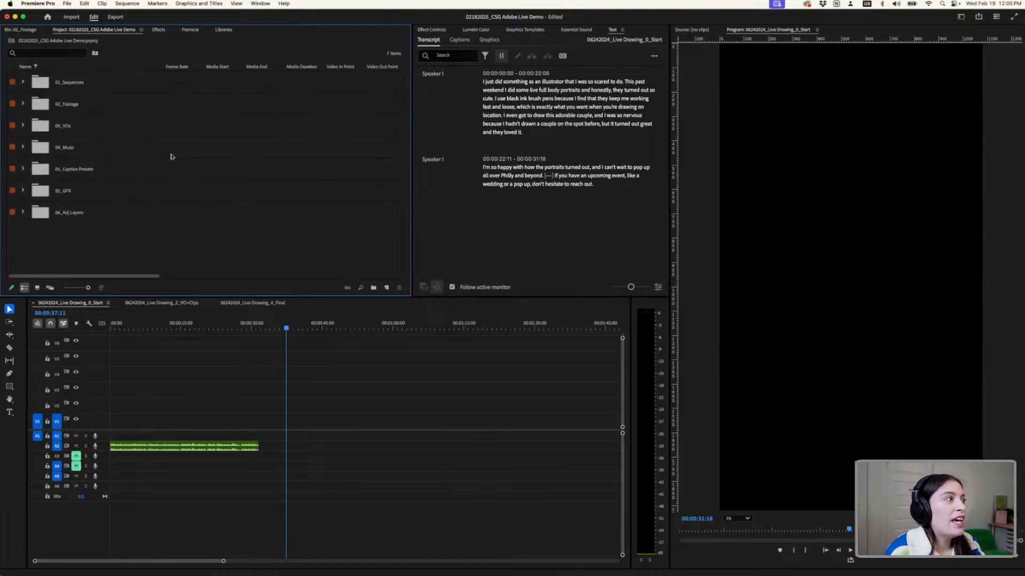
- Compare the Finder folder structure with the project's bins, returning to Premiere Pro at the 03_VOs bin
{"action": "left_click", "coordinate": [323, 555]}
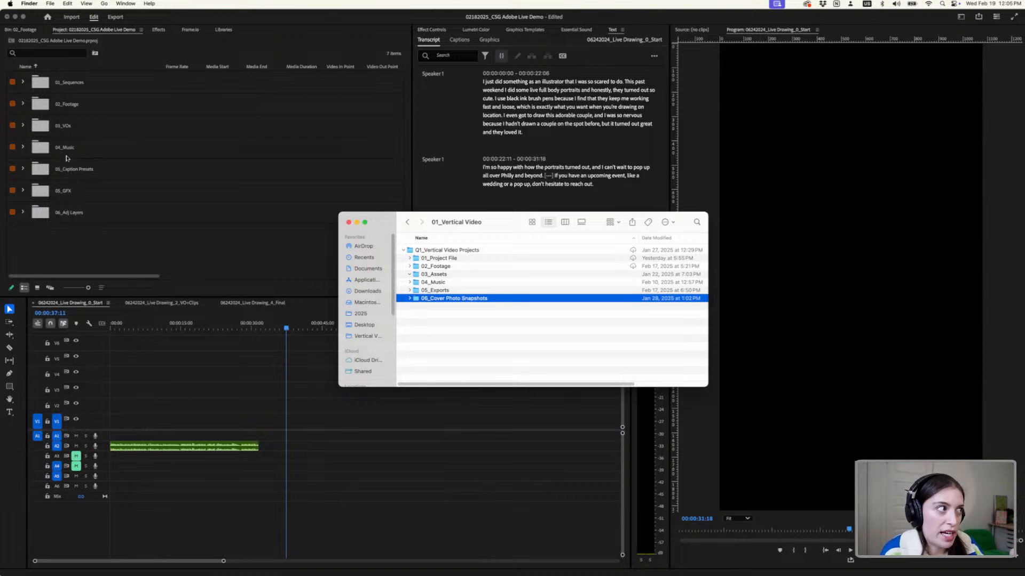
{"action": "left_click", "coordinate": [75, 129]}
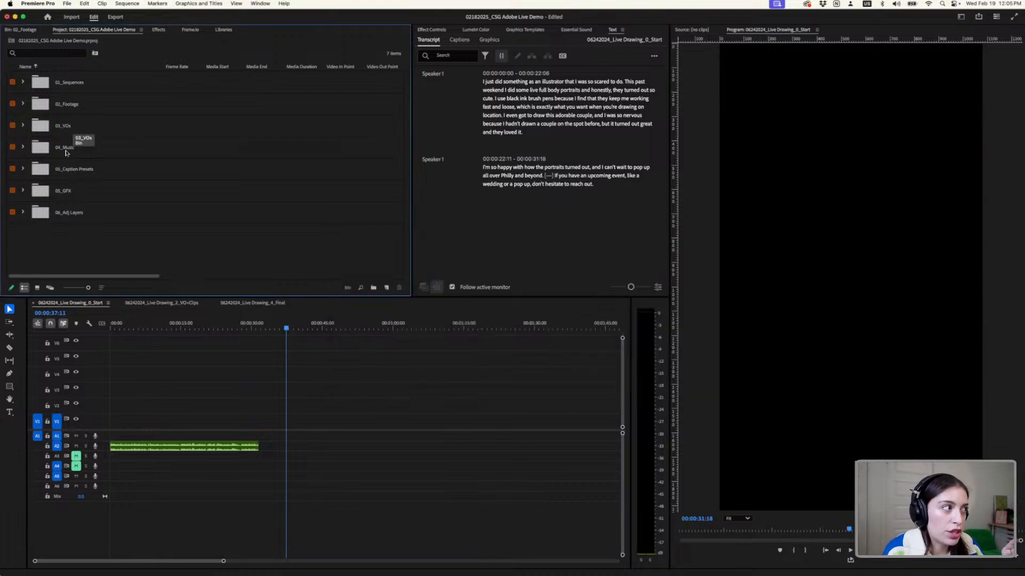
- Look through the Caption Presets, GFX and Adj Layers bins, collapsing each one after viewing
{"action": "left_click", "coordinate": [66, 152]}
{"action": "left_click", "coordinate": [72, 171]}
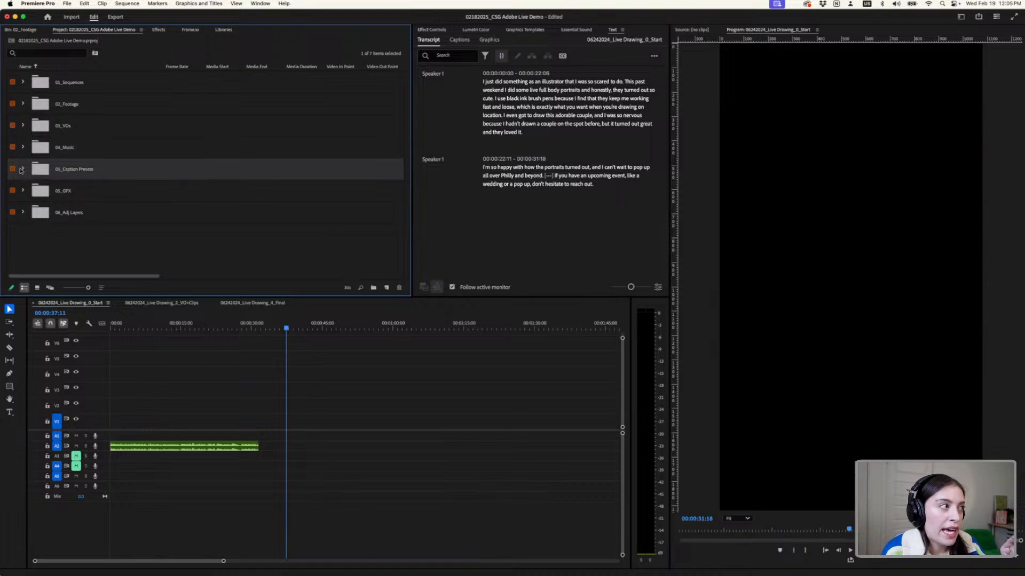
{"action": "left_click", "coordinate": [24, 169]}
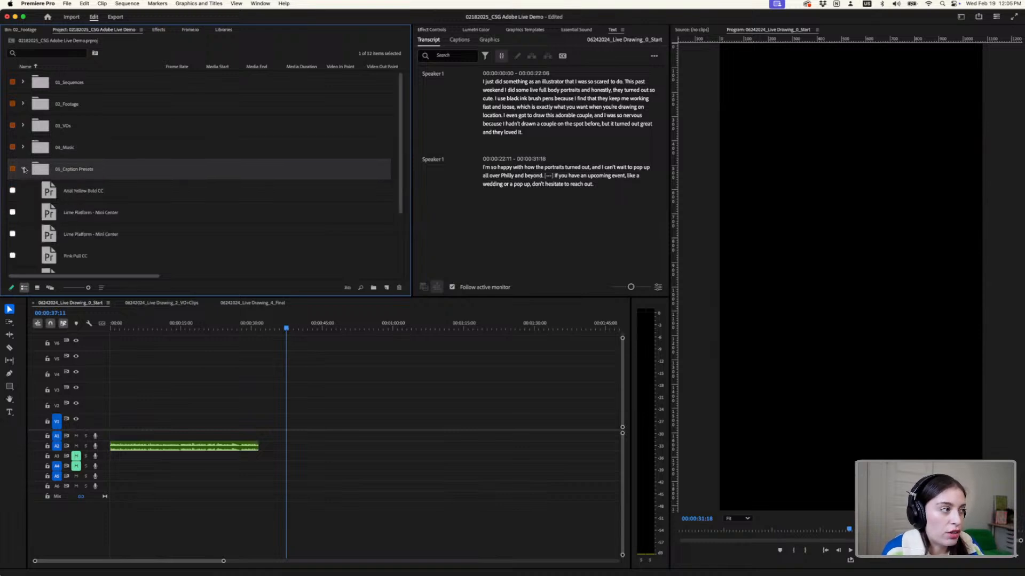
{"action": "left_click", "coordinate": [24, 169]}
{"action": "left_click", "coordinate": [23, 191]}
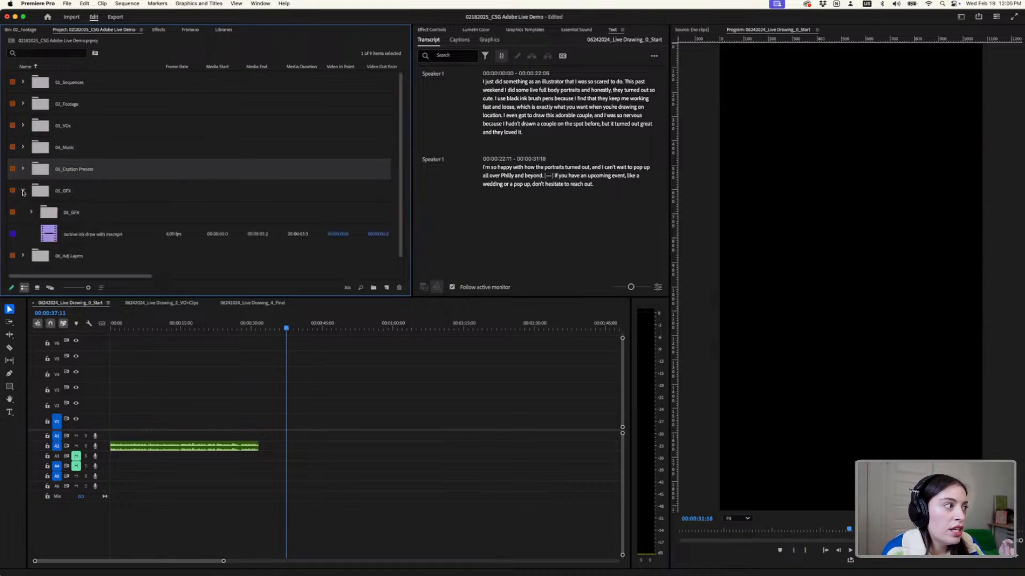
{"action": "left_click", "coordinate": [27, 200]}
{"action": "left_click", "coordinate": [23, 191]}
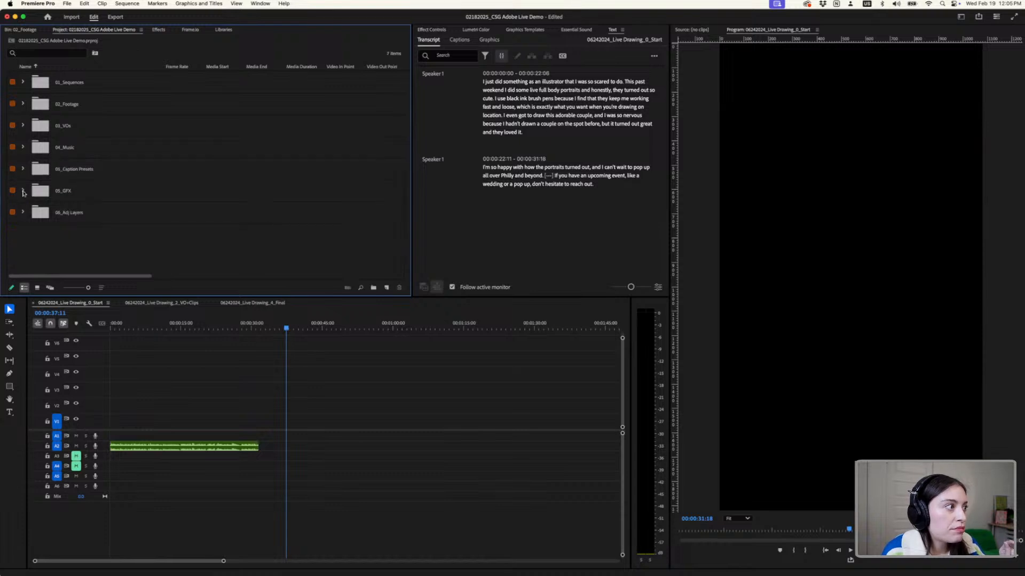
{"action": "left_click", "coordinate": [23, 213]}
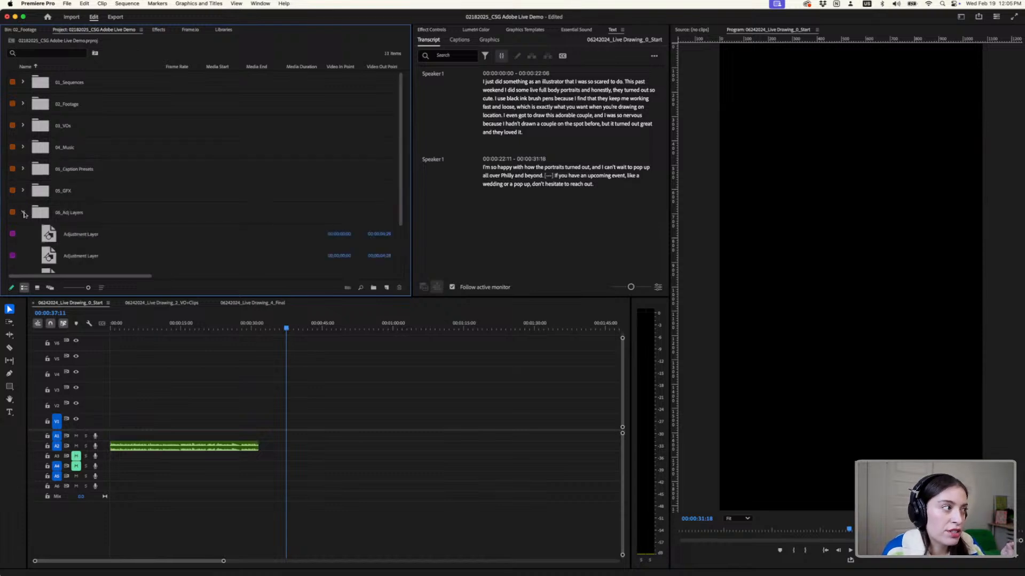
{"action": "left_click", "coordinate": [23, 213]}
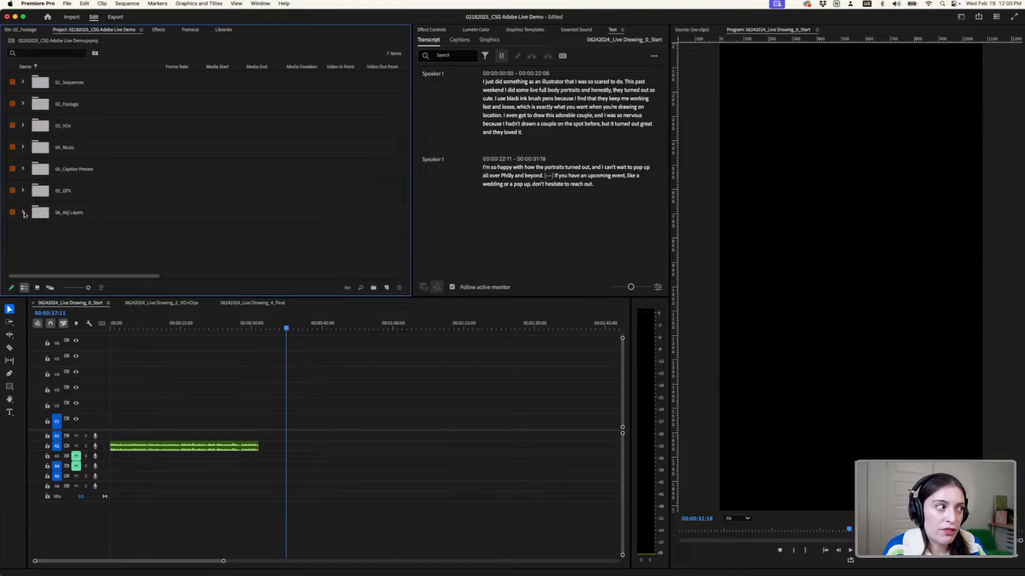
- Compare the sub-bins of 02_Footage with the dated subfolders of Finder's 02_Footage folder, then return to Premiere Pro
{"action": "left_click_drag", "start_coordinate": [154, 222], "coordinate": [27, 105]}
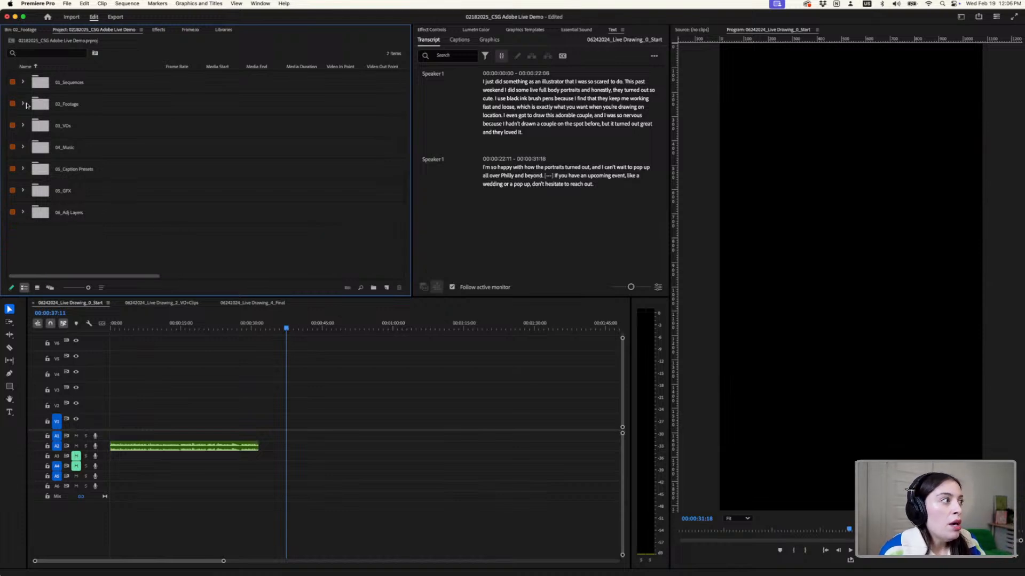
{"action": "left_click", "coordinate": [23, 104]}
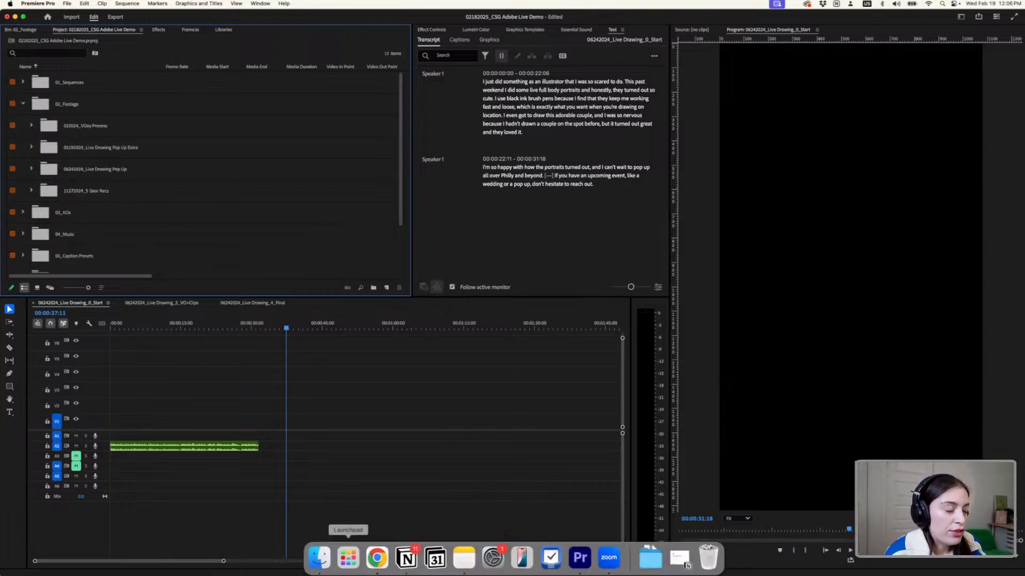
{"action": "left_click", "coordinate": [319, 557]}
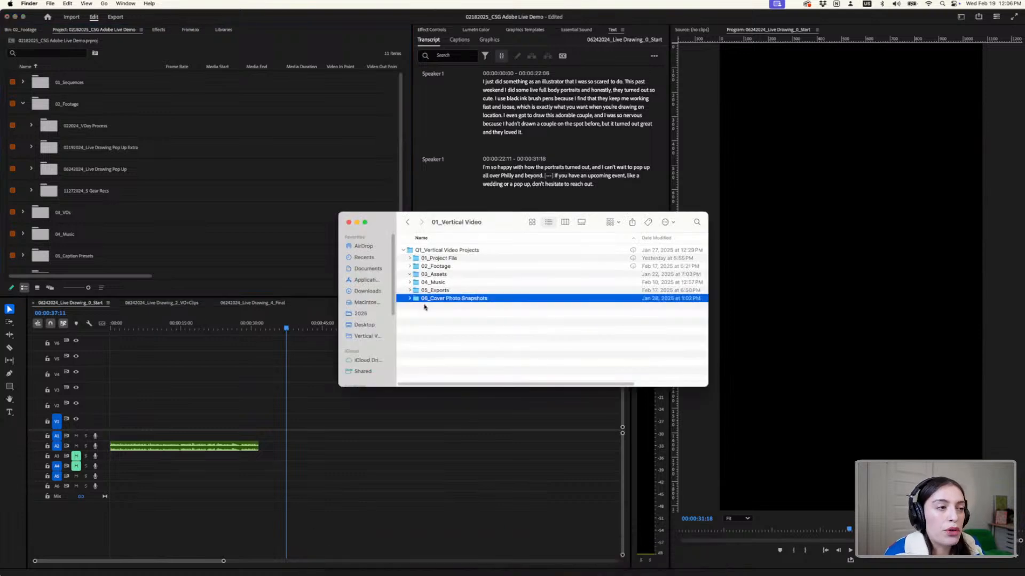
{"action": "left_click", "coordinate": [410, 266]}
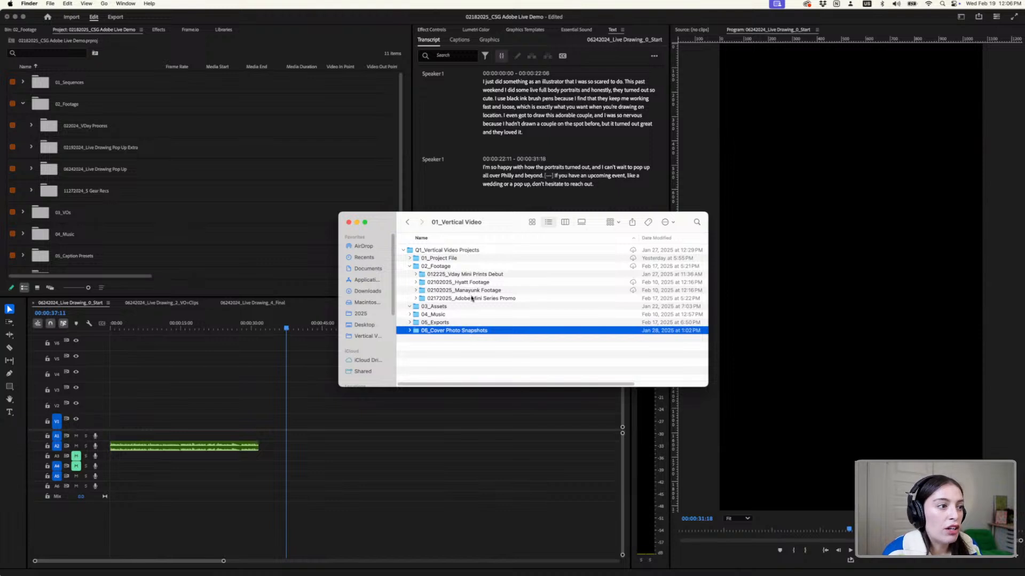
{"action": "left_click", "coordinate": [511, 299]}
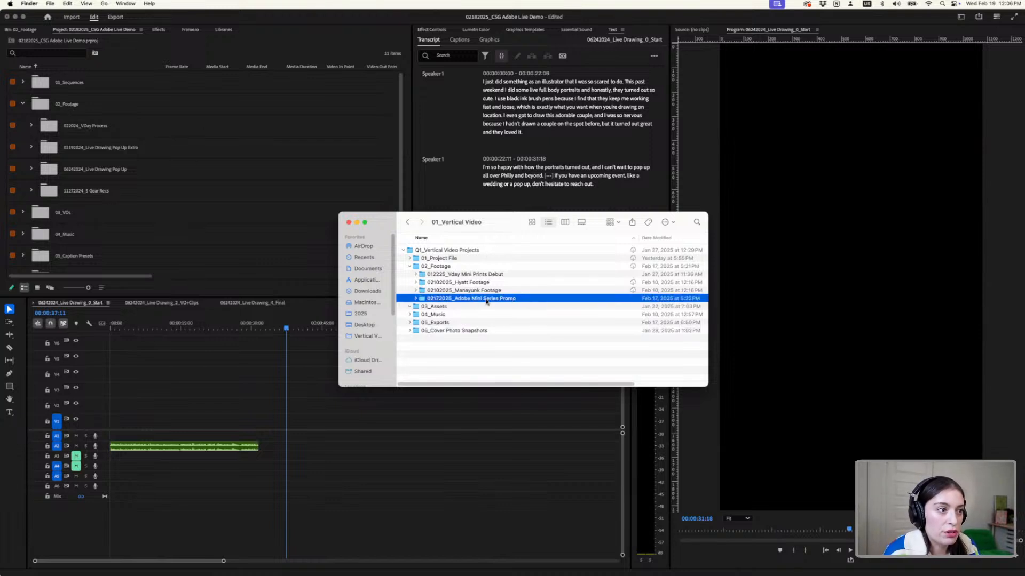
{"action": "left_click_drag", "start_coordinate": [487, 299], "coordinate": [522, 288]}
{"action": "left_click", "coordinate": [172, 209]}
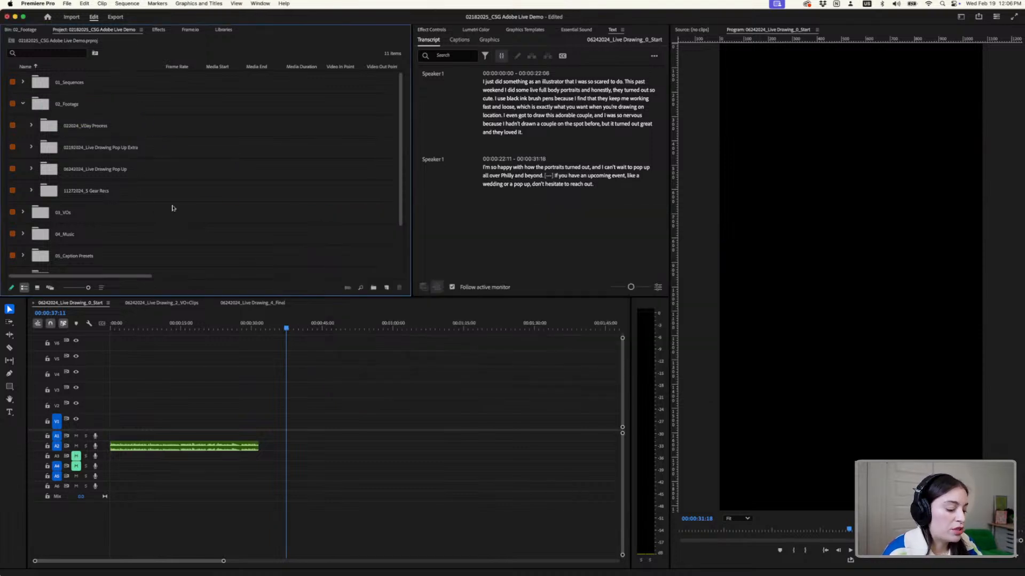
- Save the project and expand the 01_Sequences bin to go through its three dated sub-bins
{"action": "key", "text": "super+s"}
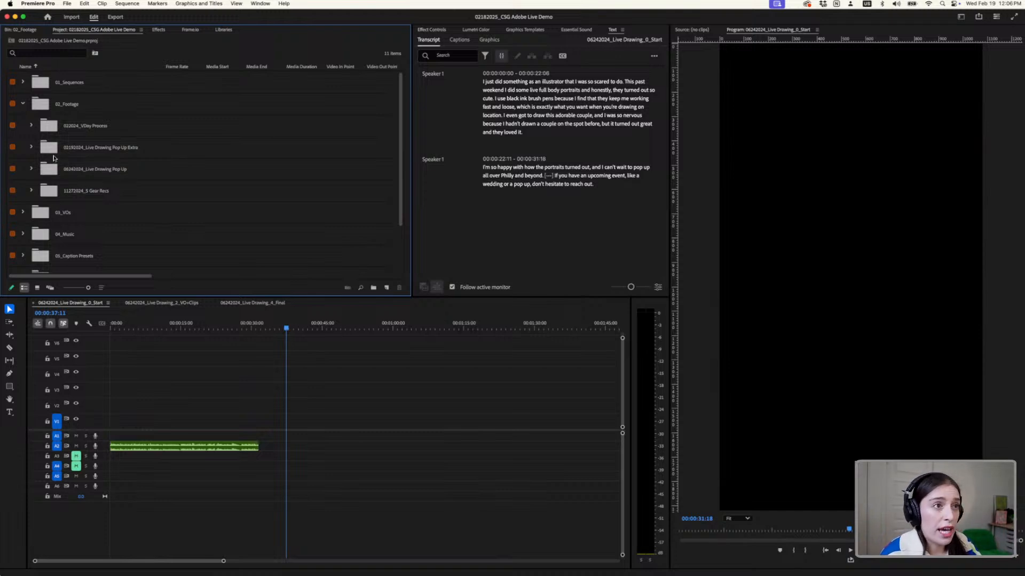
{"action": "left_click", "coordinate": [23, 82]}
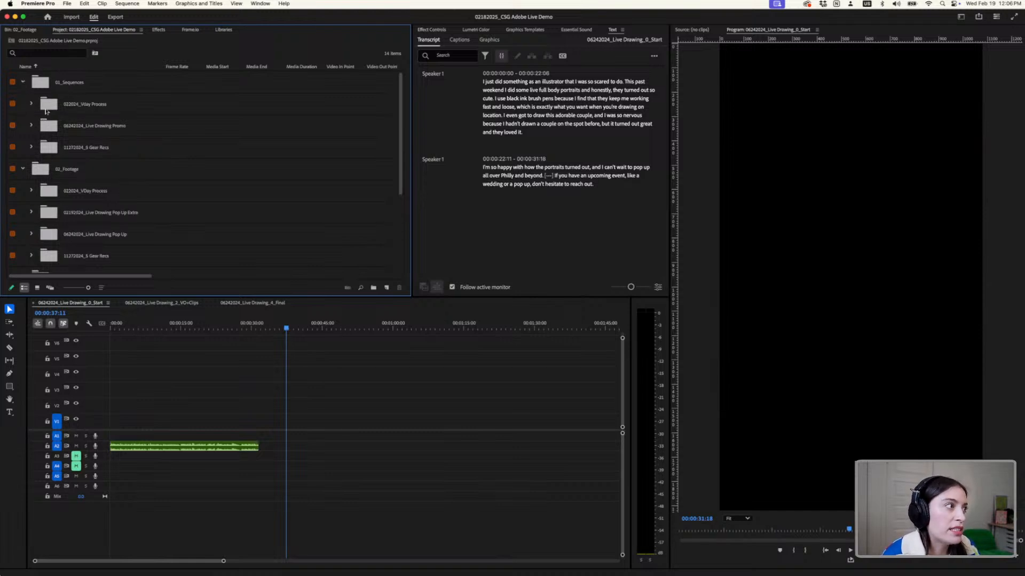
{"action": "left_click", "coordinate": [69, 105]}
{"action": "left_click", "coordinate": [94, 126]}
{"action": "left_click", "coordinate": [99, 150]}
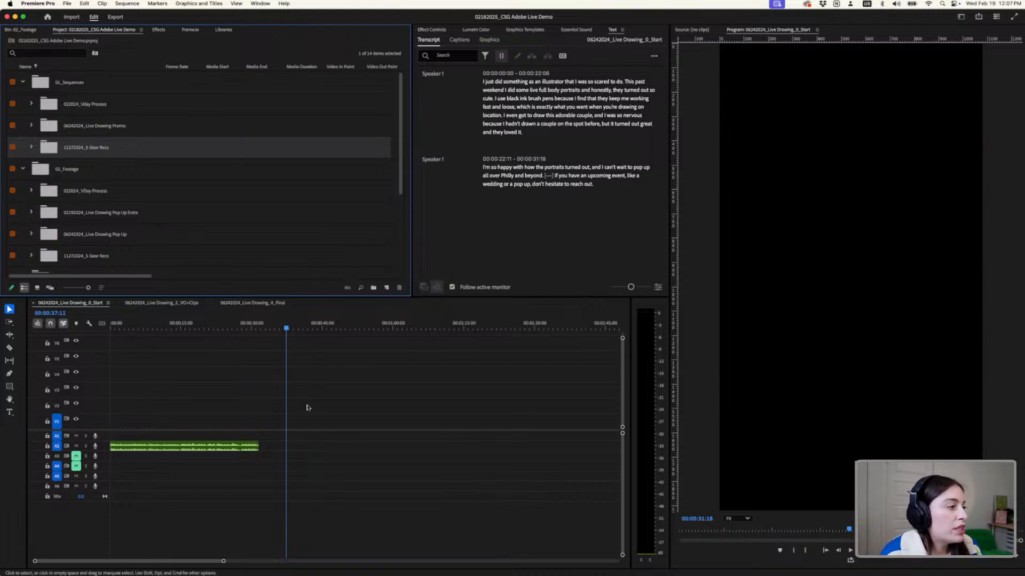
- Create a new sequence from the Social Media Portrait 9x16 30 fps preset in the 11272024_5 Gear Recs bin, keeping the default name
{"action": "left_click", "coordinate": [88, 305]}
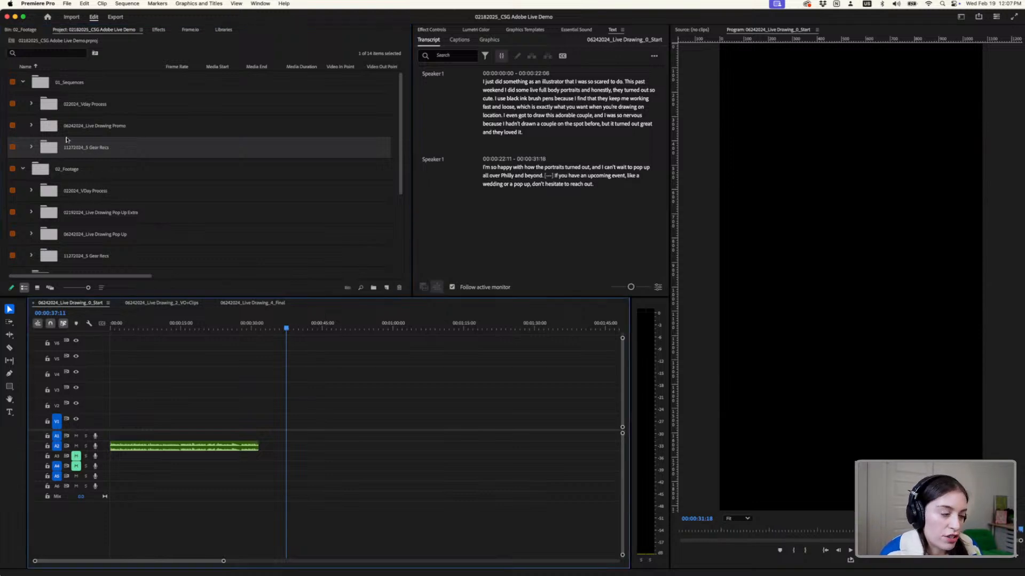
{"action": "left_click", "coordinate": [71, 5]}
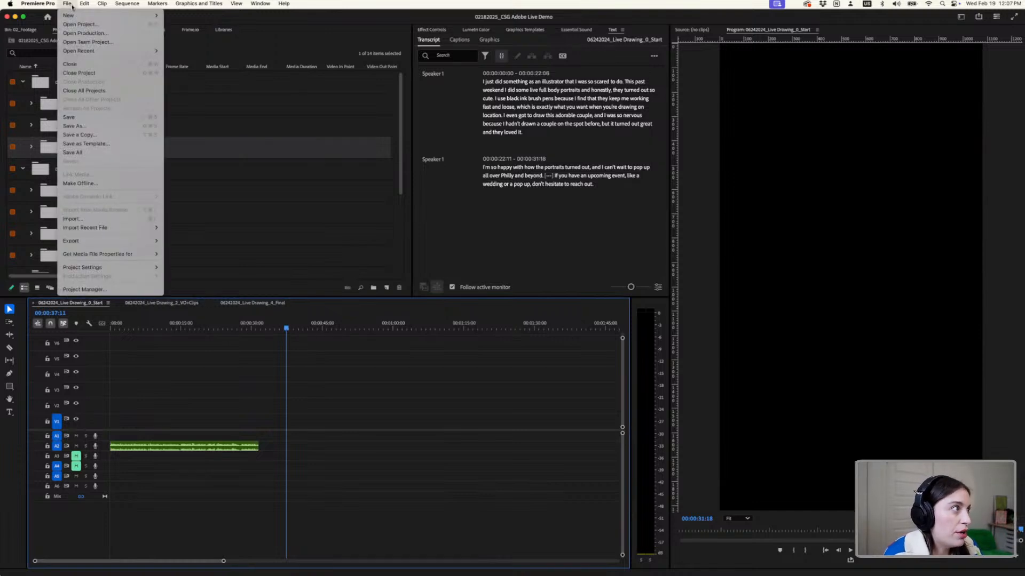
{"action": "mouse_move", "coordinate": [73, 19]}
{"action": "left_click", "coordinate": [181, 42]}
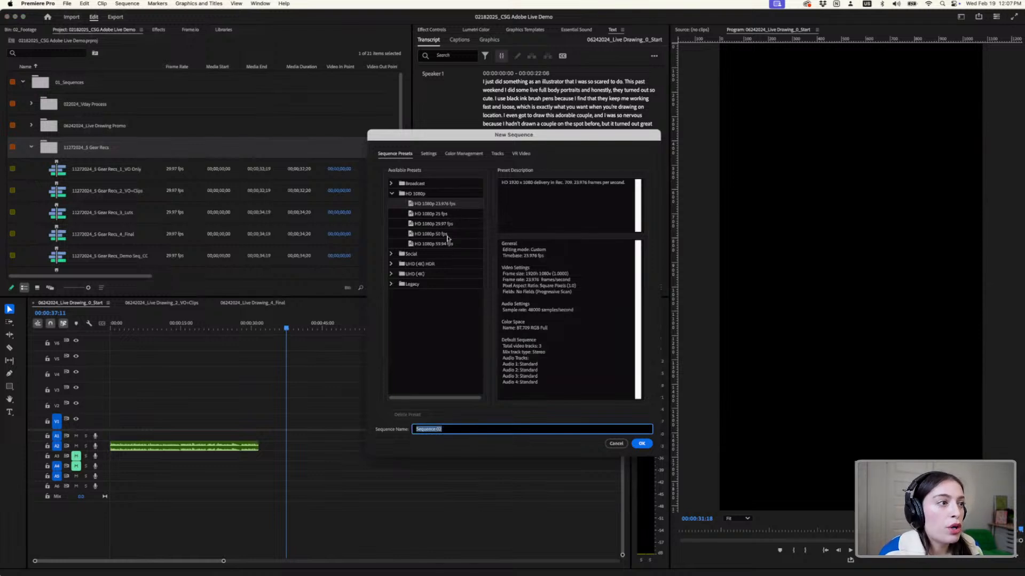
{"action": "left_click", "coordinate": [443, 234]}
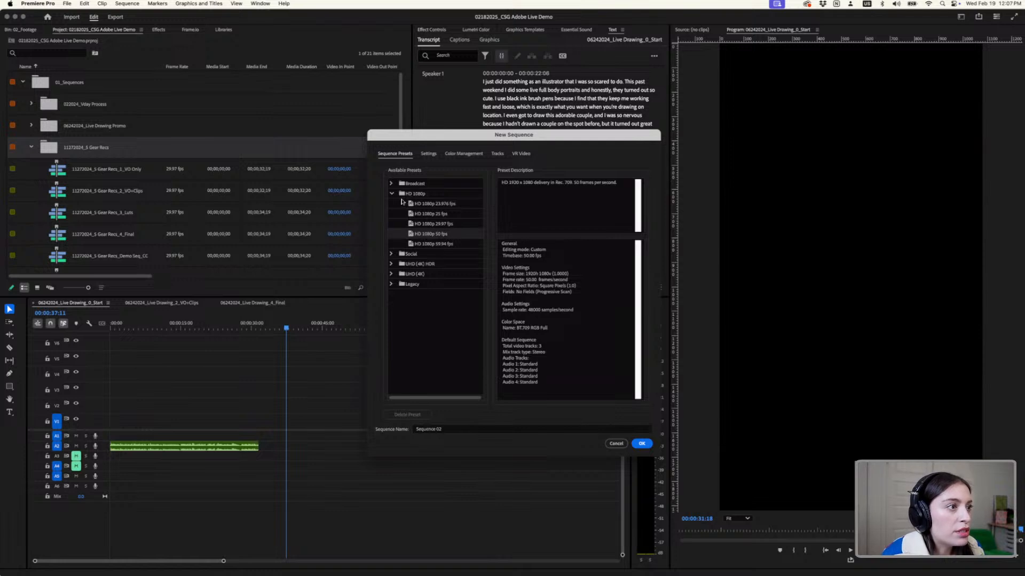
{"action": "left_click", "coordinate": [393, 255]}
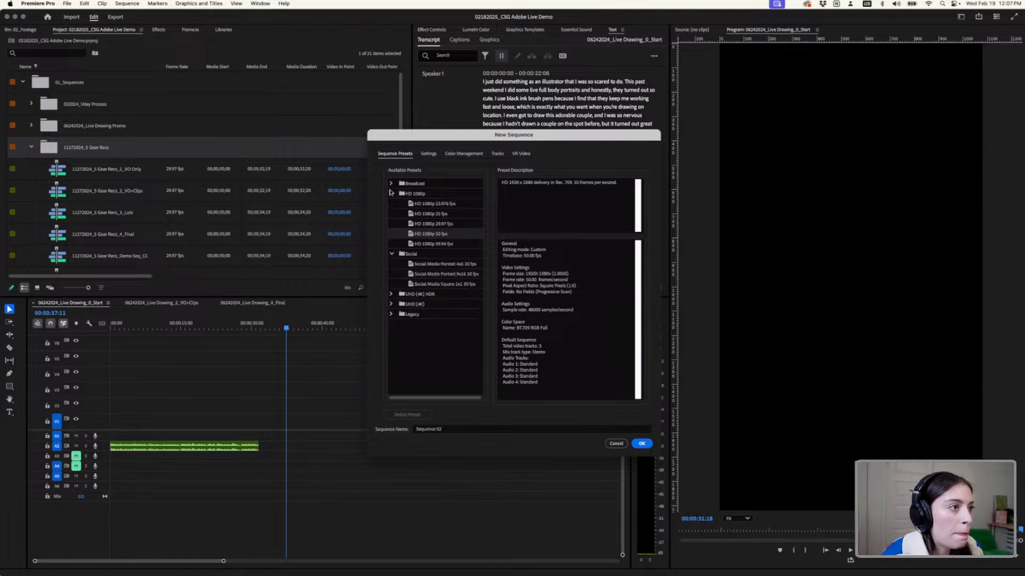
{"action": "left_click", "coordinate": [392, 193]}
{"action": "left_click", "coordinate": [440, 231]}
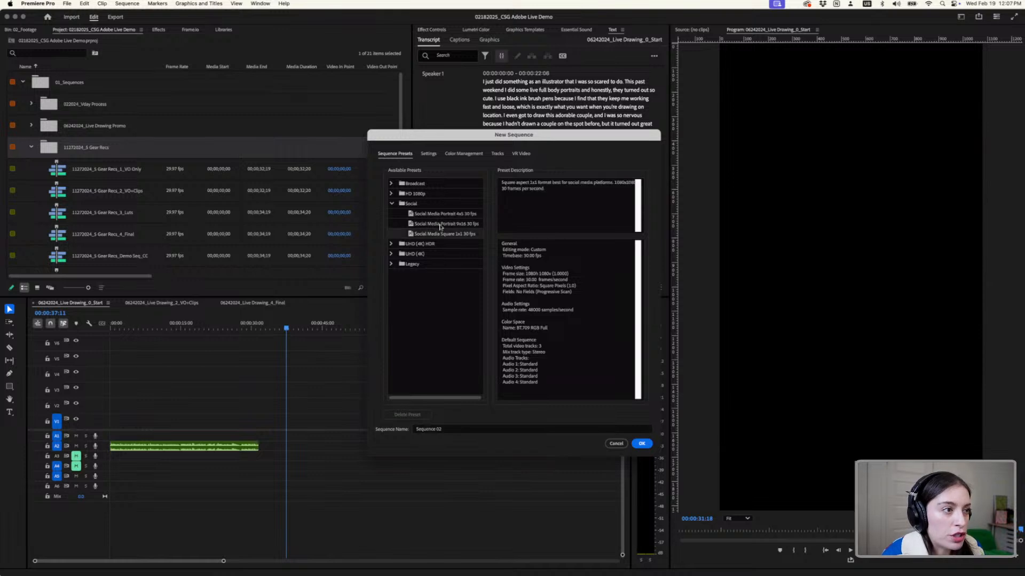
{"action": "left_click", "coordinate": [440, 225]}
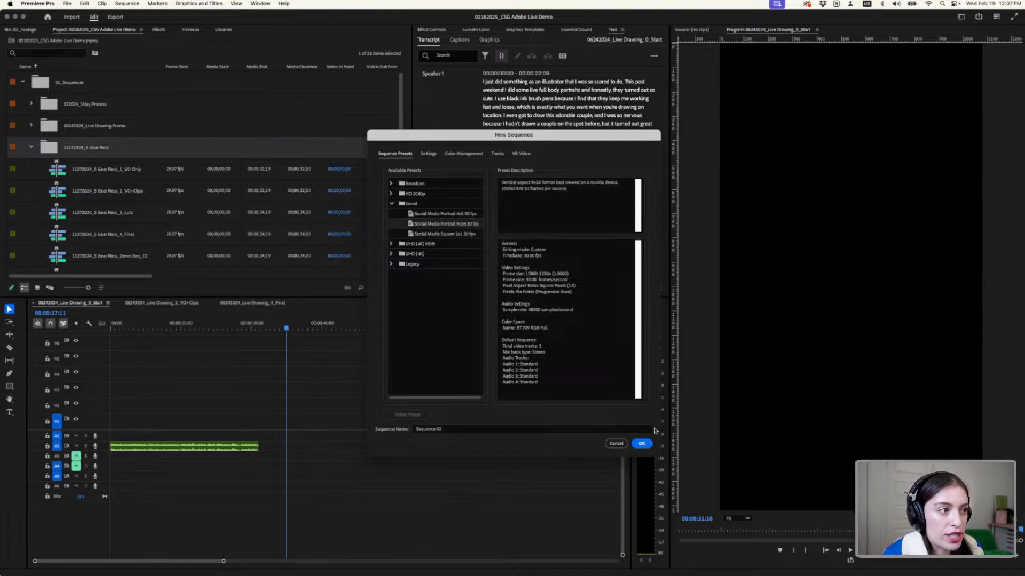
{"action": "left_click", "coordinate": [644, 443]}
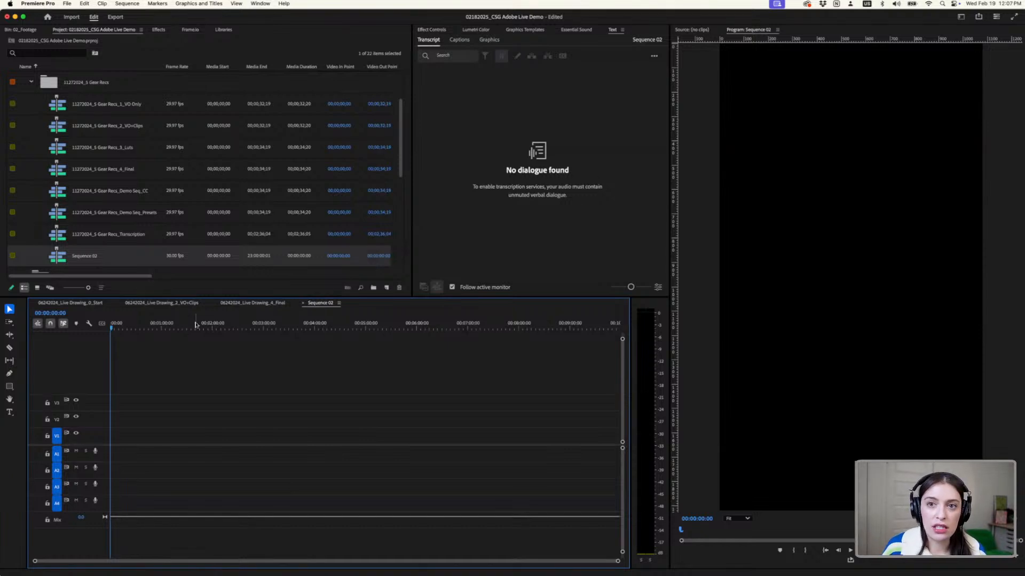
- Return to the 06242024_Live Drawing_0_Start sequence and park the playhead past the voiceover at 00:00:39:04
{"action": "left_click", "coordinate": [75, 305]}
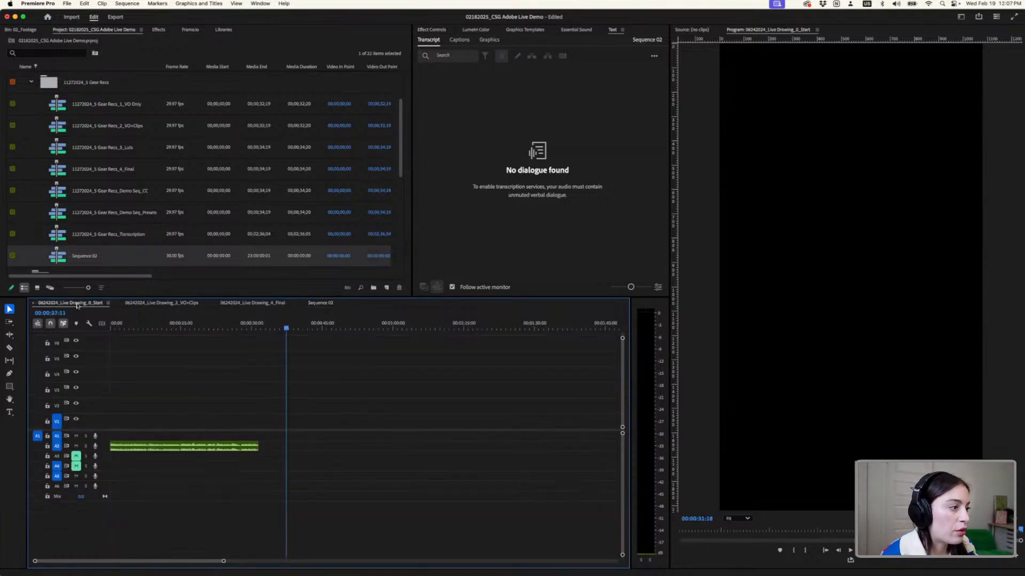
{"action": "left_click", "coordinate": [178, 330]}
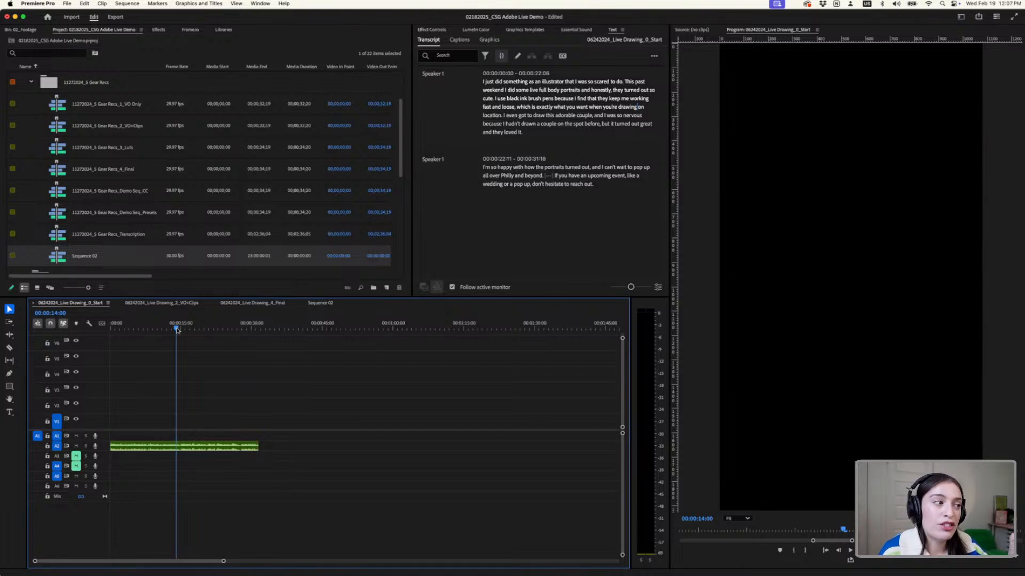
{"action": "left_click_drag", "start_coordinate": [177, 329], "coordinate": [416, 344]}
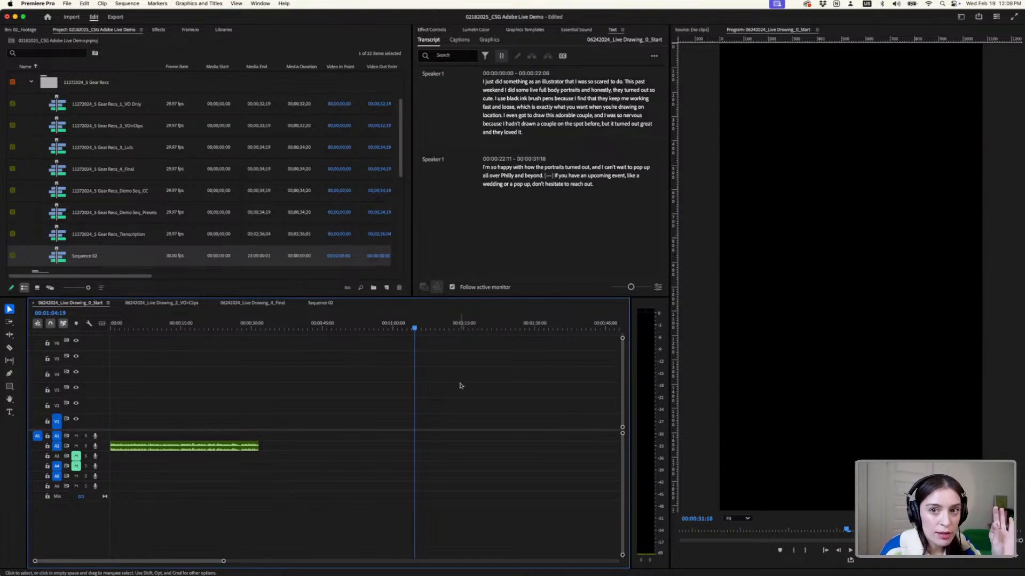
{"action": "left_click", "coordinate": [321, 328]}
{"action": "left_click_drag", "start_coordinate": [314, 330], "coordinate": [295, 329]}
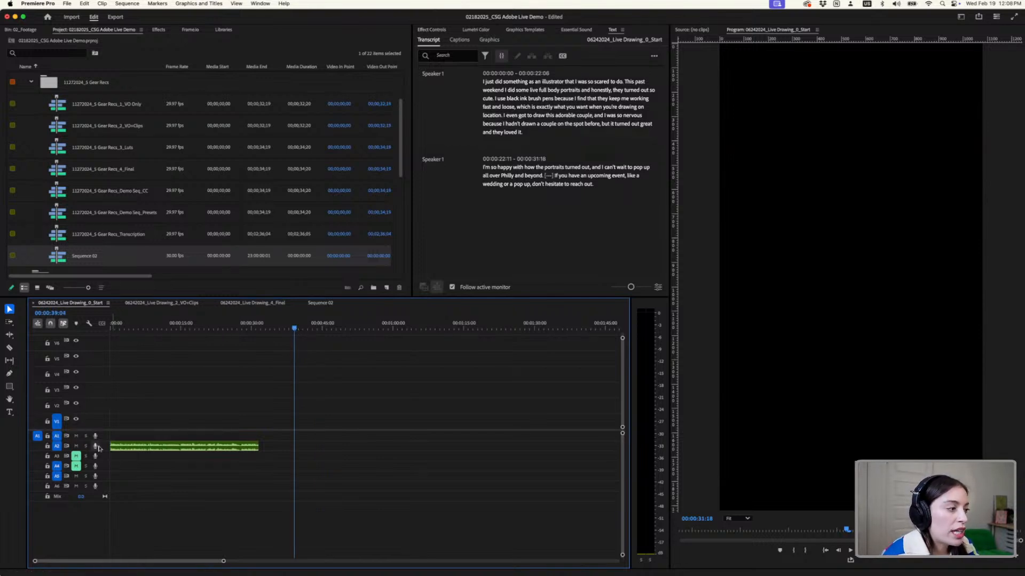
- Select the voiceover clip on track A2 and enlarge the audio tracks and timeline area for a closer view of its waveform
{"action": "left_click", "coordinate": [141, 449]}
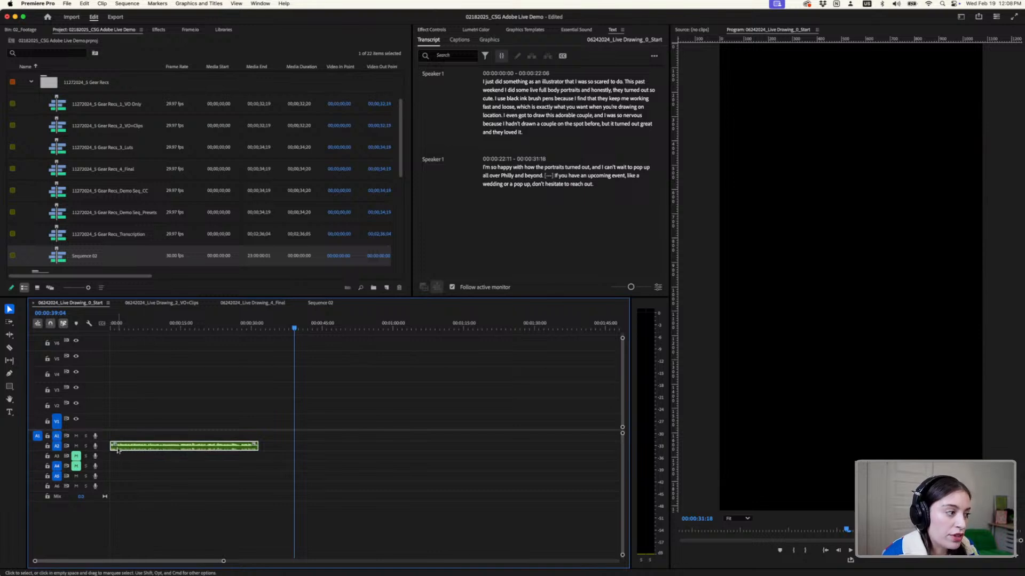
{"action": "left_click_drag", "start_coordinate": [623, 434], "coordinate": [622, 433]}
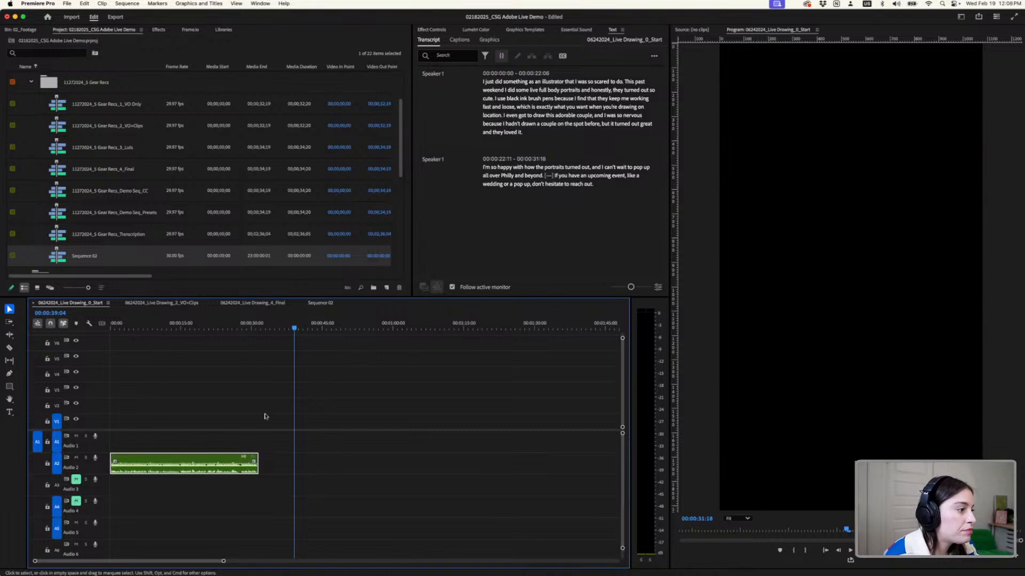
{"action": "left_click_drag", "start_coordinate": [506, 297], "coordinate": [506, 288]}
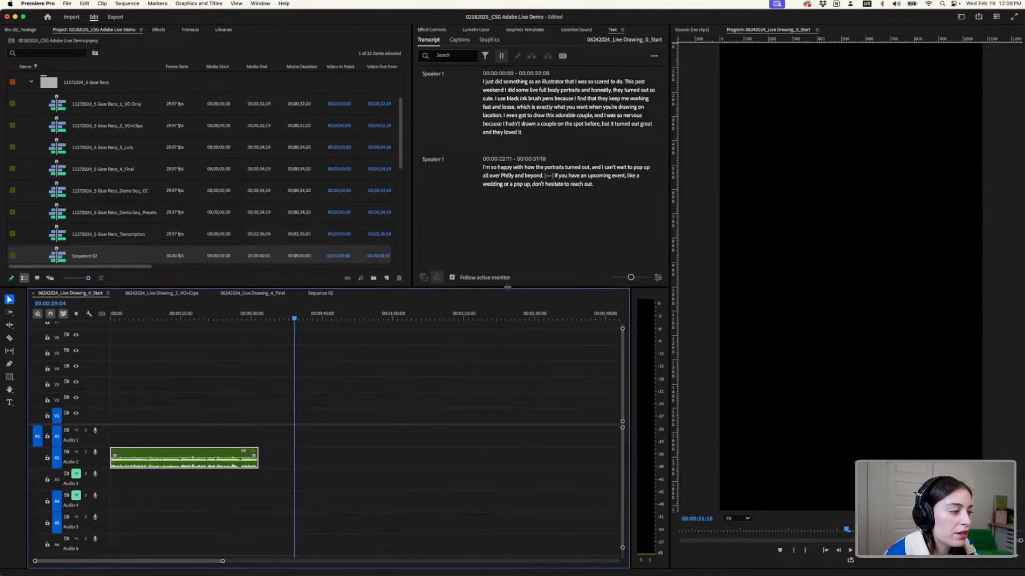
{"action": "scroll", "coordinate": [135, 446], "scroll_direction": "up", "scroll_amount": 4}
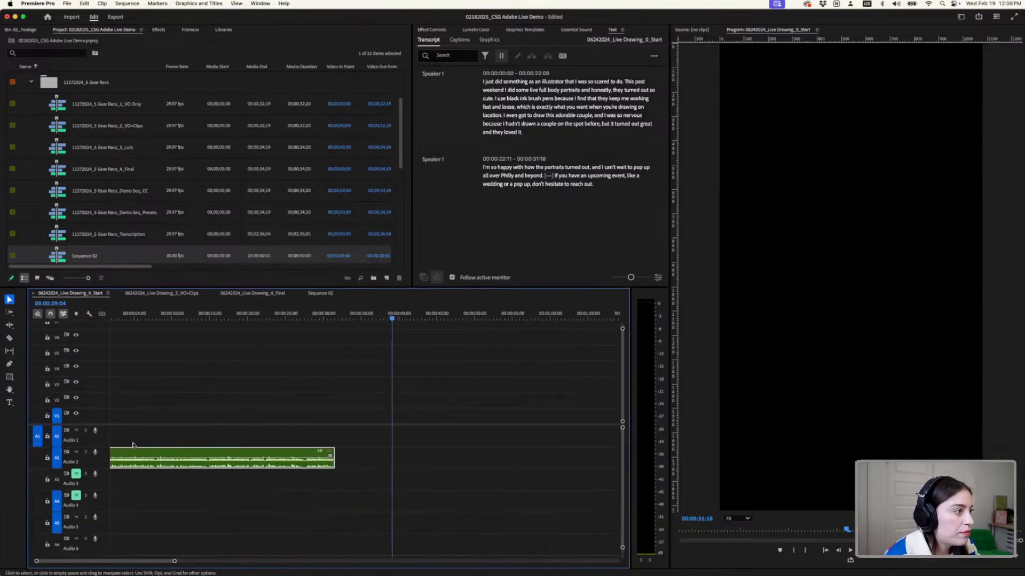
{"action": "scroll", "coordinate": [190, 396], "scroll_direction": "up", "scroll_amount": 1}
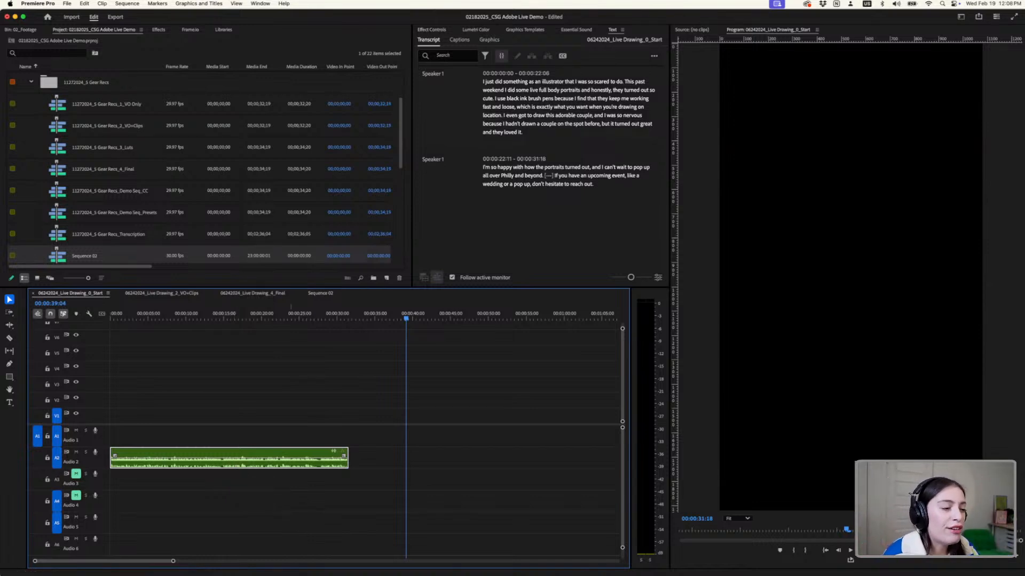
- Switch to Notion and read the voiceover script on the IG Reel: Brush Pen Focus page
{"action": "mouse_move", "coordinate": [409, 563]}
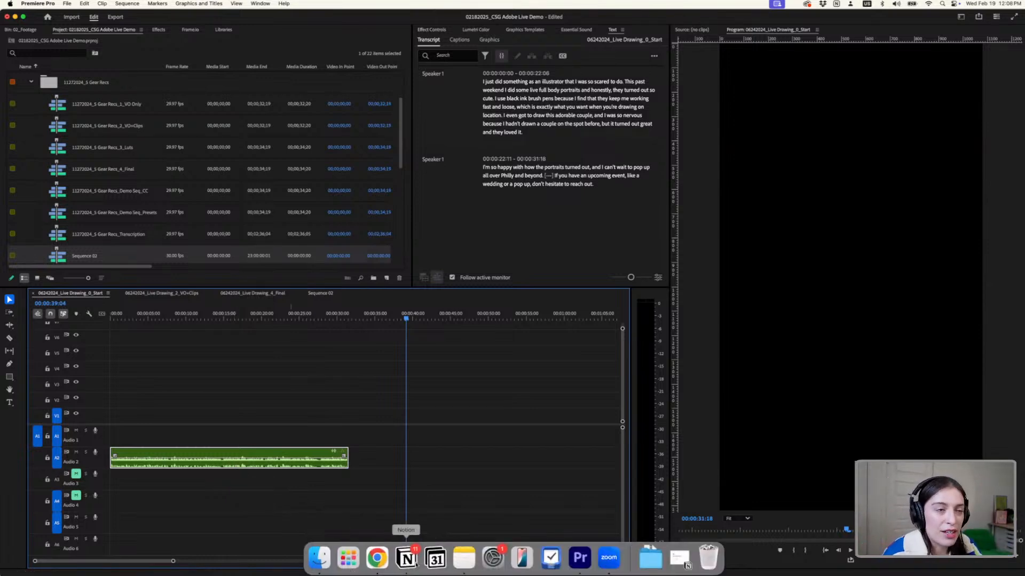
{"action": "left_click", "coordinate": [415, 563]}
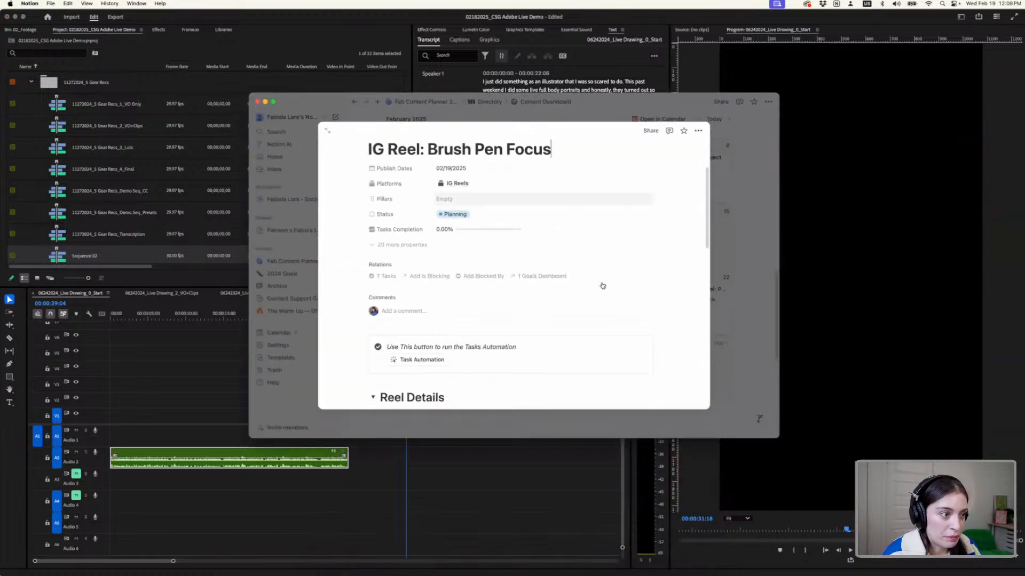
{"action": "scroll", "coordinate": [603, 286], "scroll_direction": "down", "scroll_amount": 10}
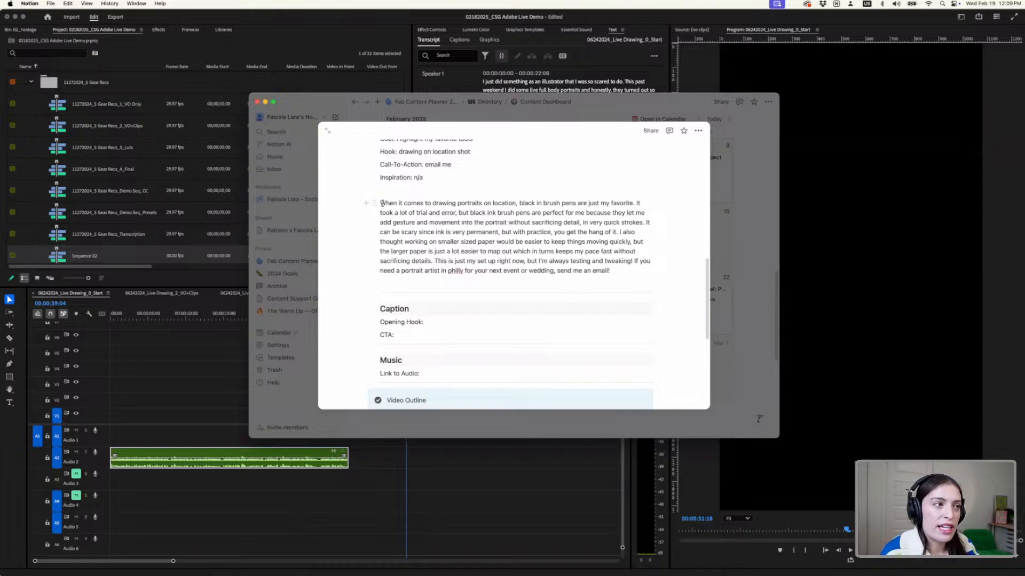
- Highlight the voiceover script paragraph about black ink brush pens on the Notion page while reviewing it
{"action": "left_click_drag", "start_coordinate": [381, 203], "coordinate": [615, 269]}
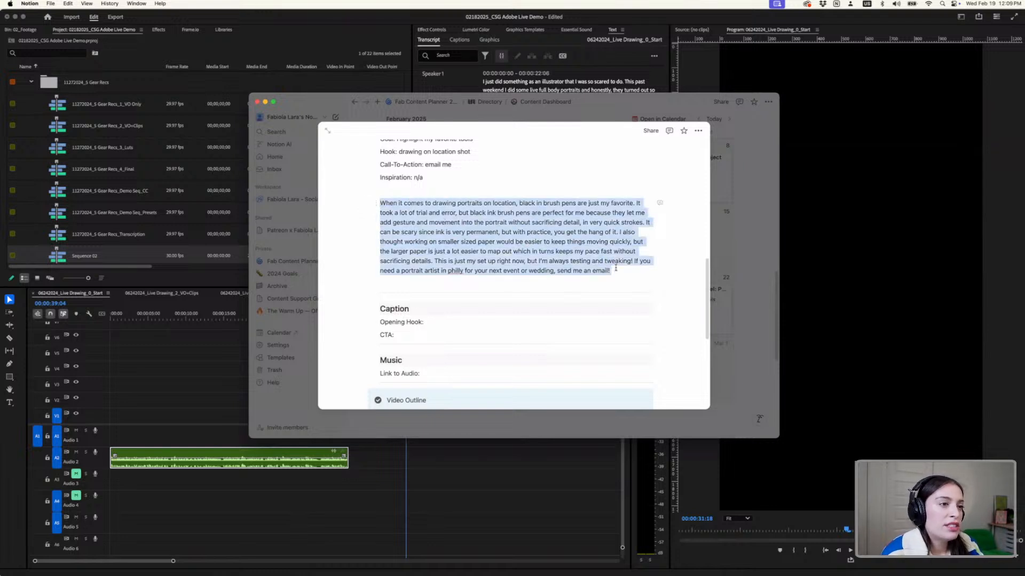
{"action": "left_click", "coordinate": [526, 248]}
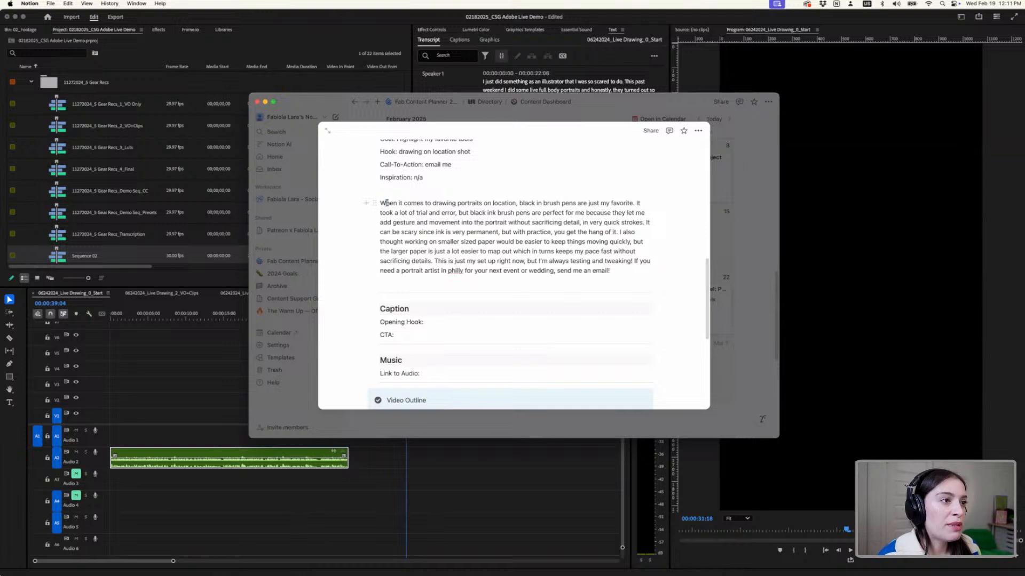
{"action": "left_click_drag", "start_coordinate": [386, 203], "coordinate": [627, 268]}
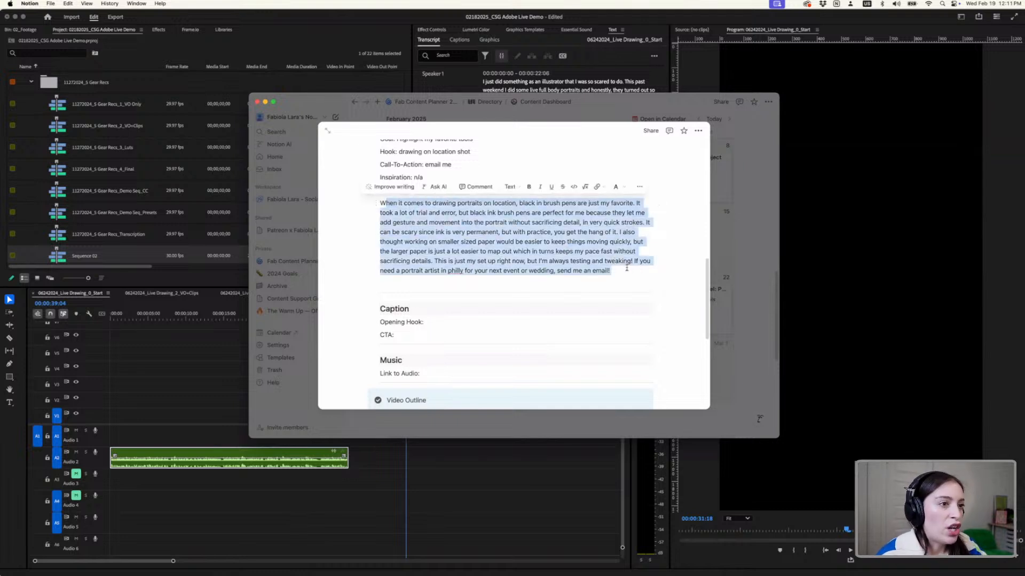
{"action": "left_click", "coordinate": [627, 267]}
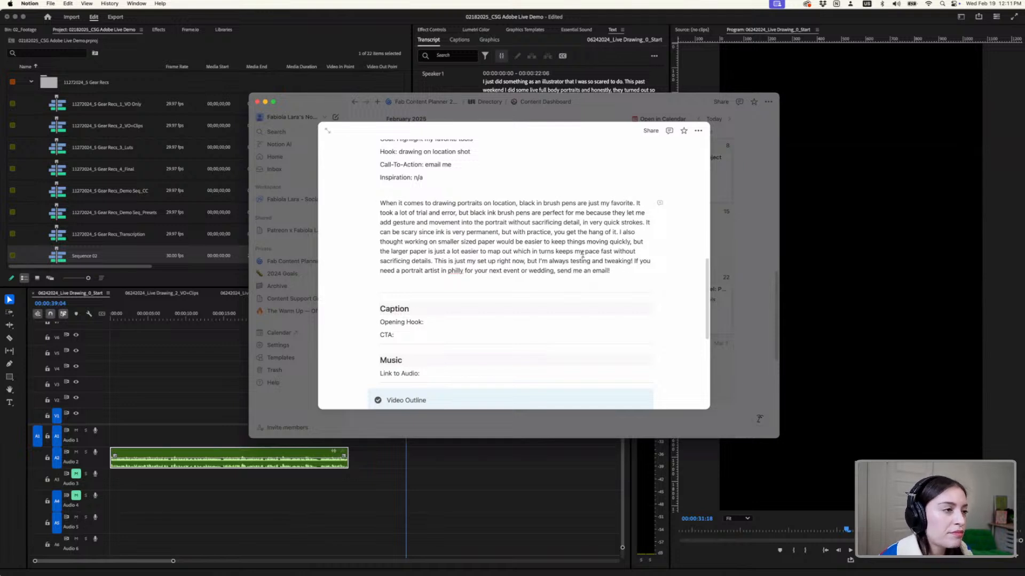
{"action": "left_click_drag", "start_coordinate": [380, 203], "coordinate": [636, 268]}
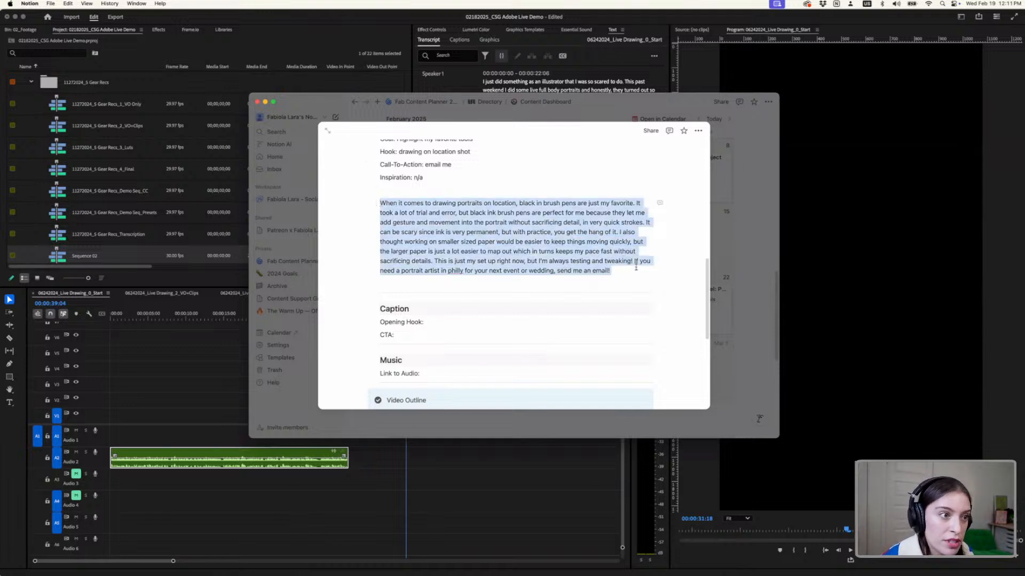
- Switch back to Premiere Pro and inspect the available default input microphones in the Audio Hardware preferences, keeping Yeti X
{"action": "left_click", "coordinate": [473, 479]}
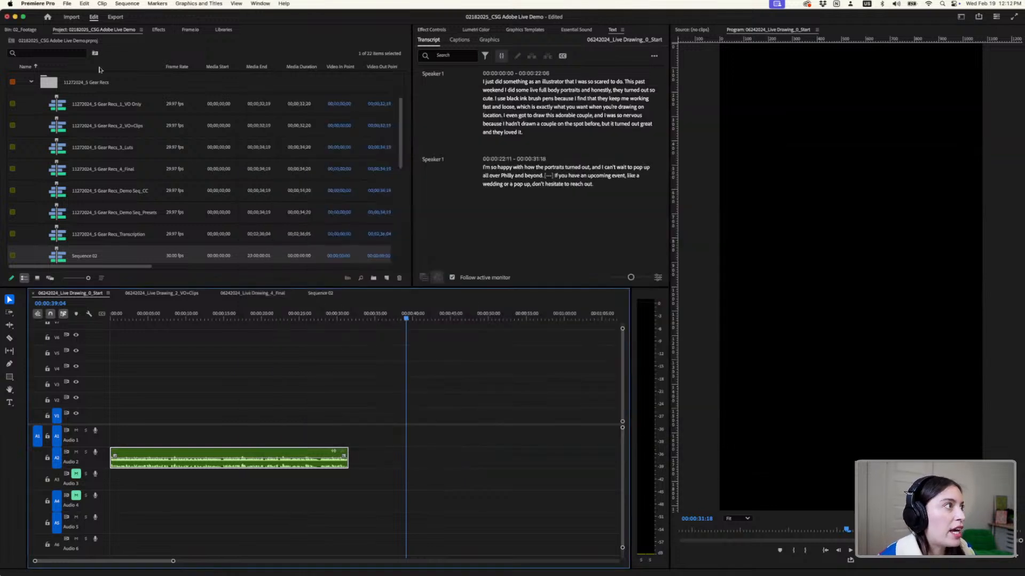
{"action": "left_click", "coordinate": [67, 4]}
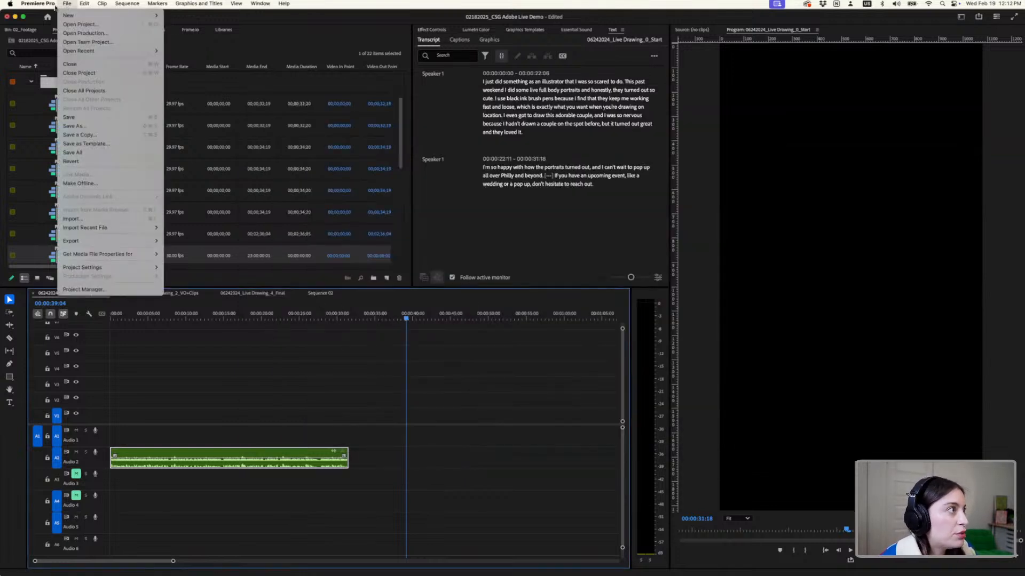
{"action": "mouse_move", "coordinate": [48, 4]}
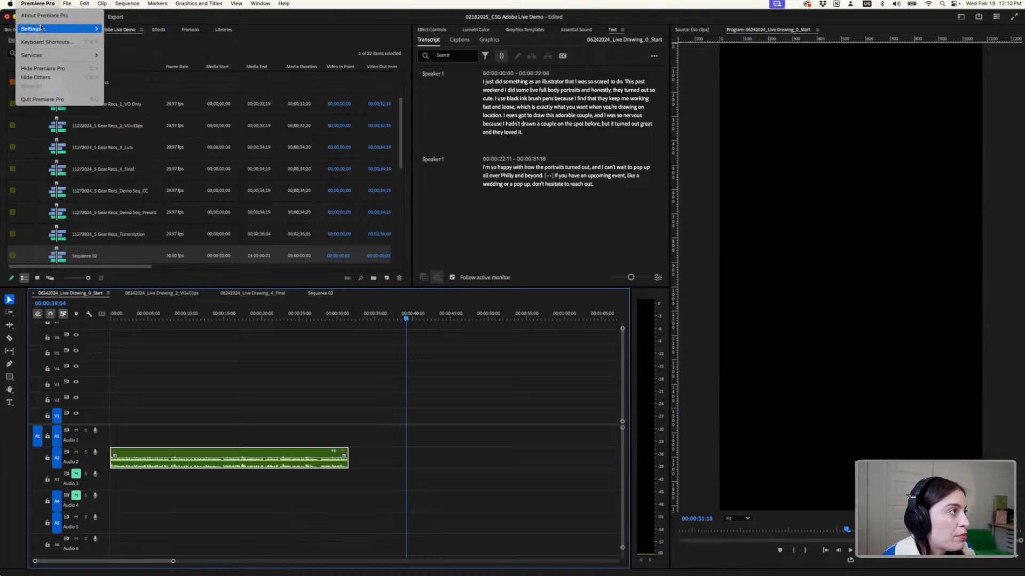
{"action": "mouse_move", "coordinate": [40, 27]}
{"action": "left_click", "coordinate": [127, 56]}
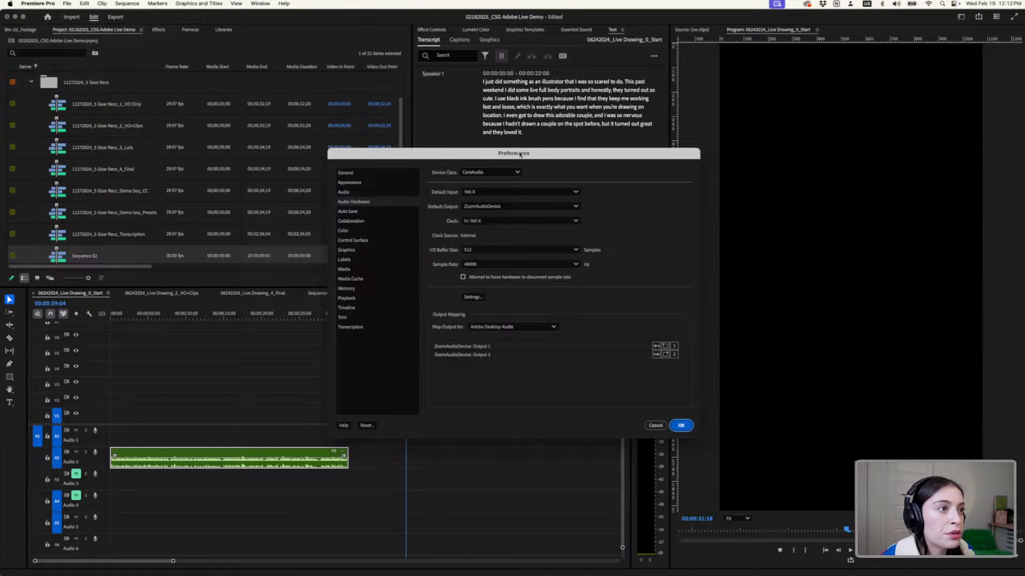
{"action": "left_click_drag", "start_coordinate": [520, 155], "coordinate": [491, 158]}
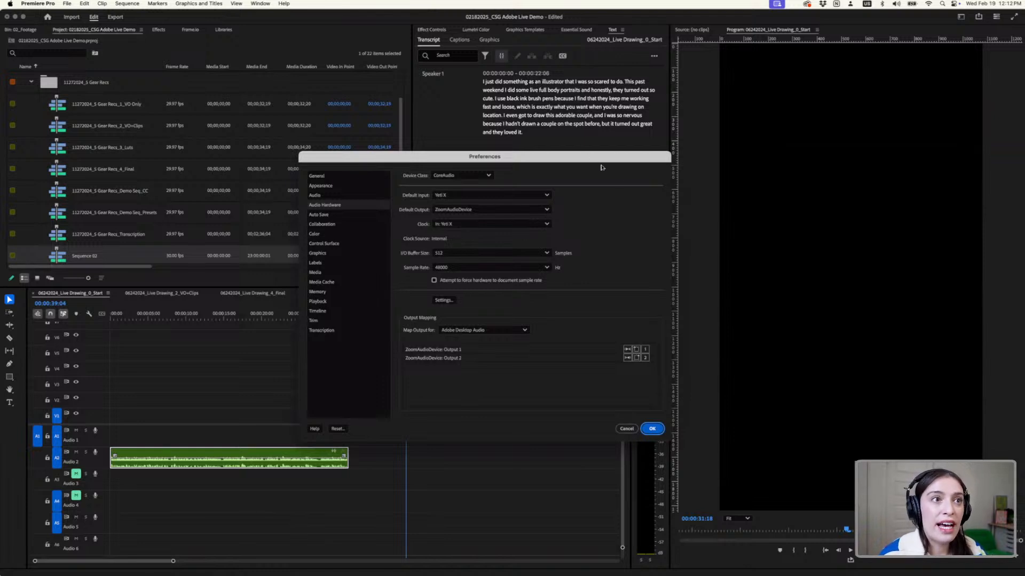
{"action": "left_click", "coordinate": [547, 196]}
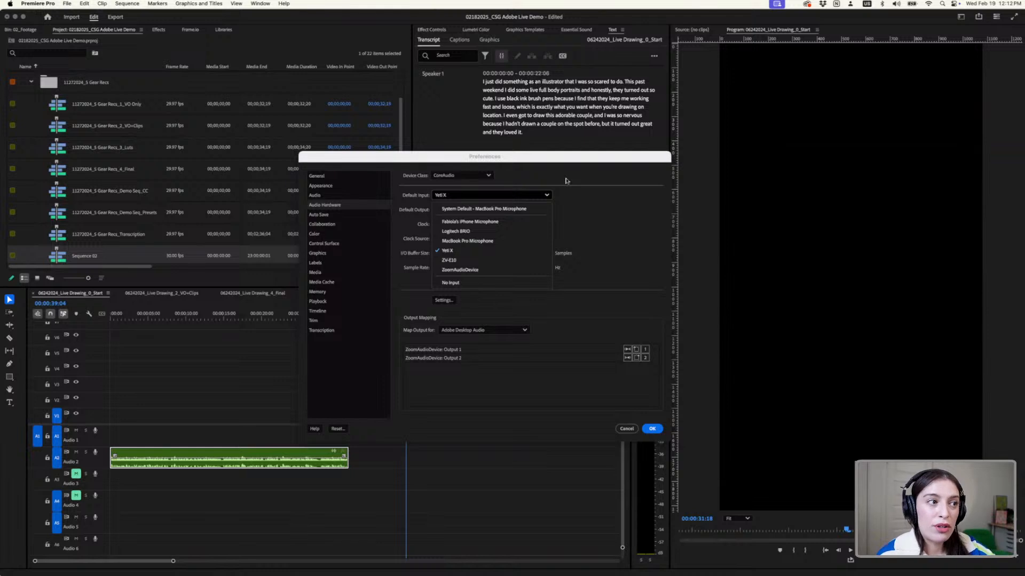
{"action": "left_click", "coordinate": [613, 209]}
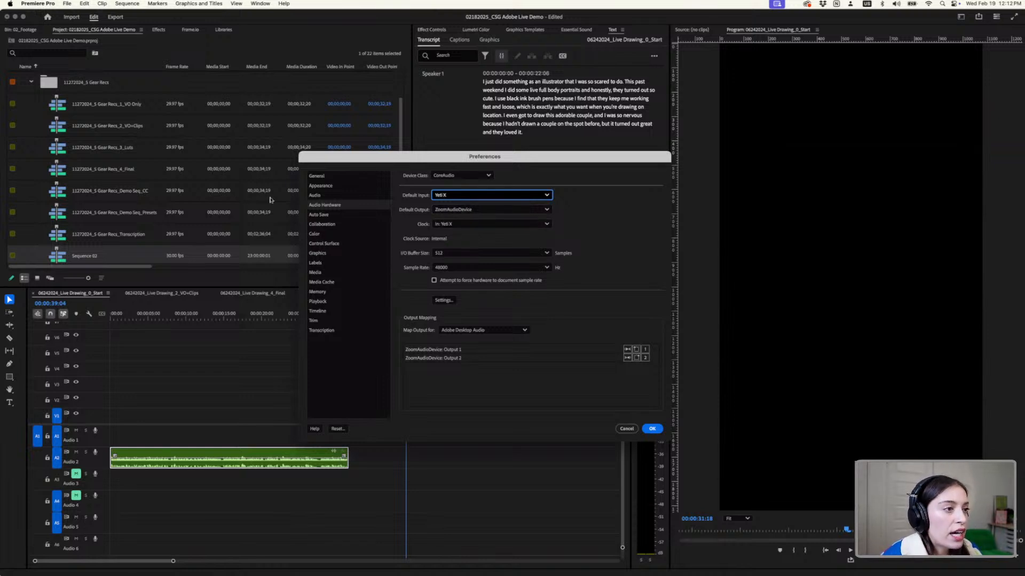
- Review the Audio preferences, including the Mute input during timeline recording option, and accept the Preferences dialog
{"action": "left_click", "coordinate": [325, 208]}
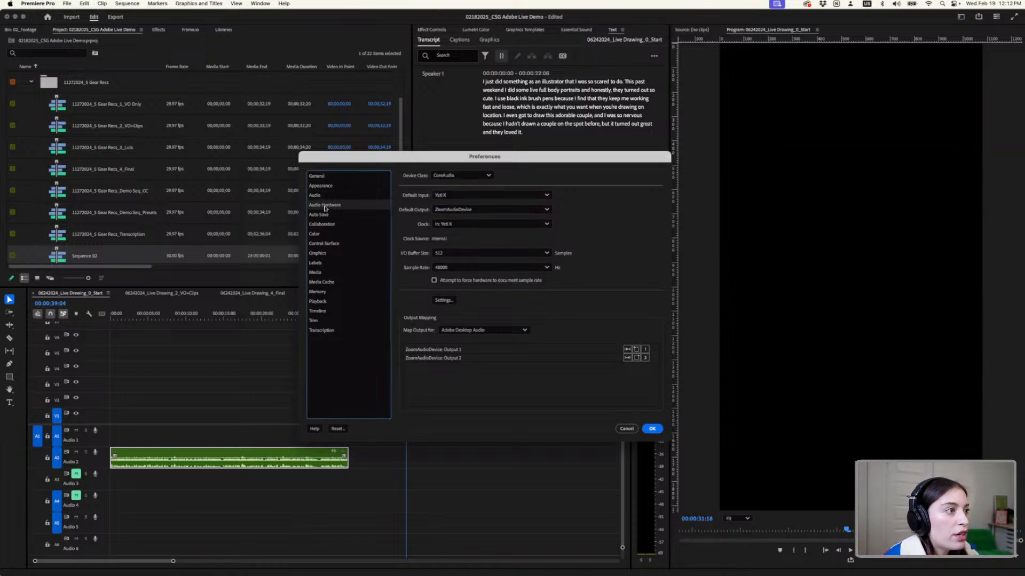
{"action": "left_click", "coordinate": [321, 185]}
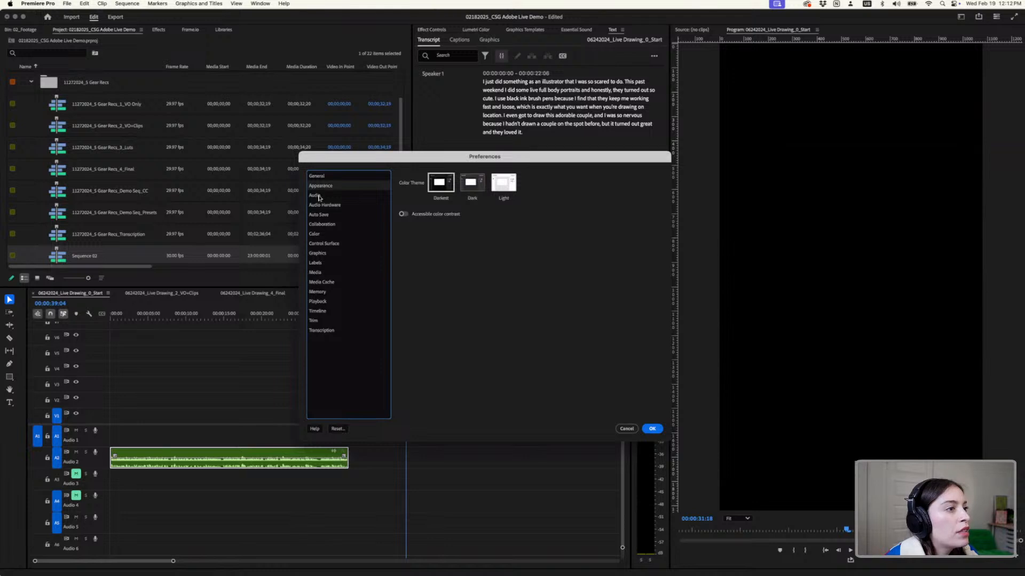
{"action": "left_click", "coordinate": [317, 195]}
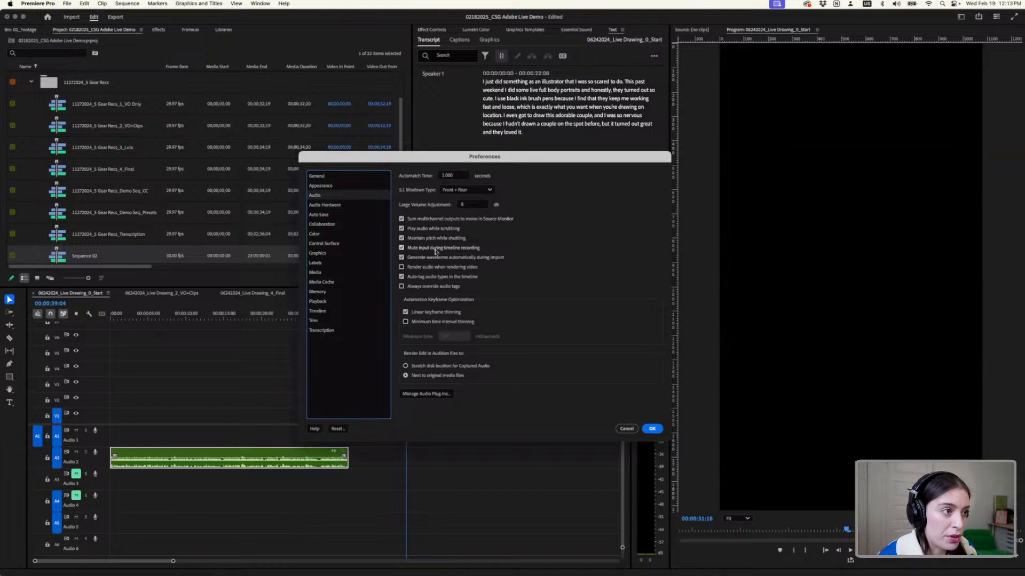
{"action": "left_click", "coordinate": [652, 429]}
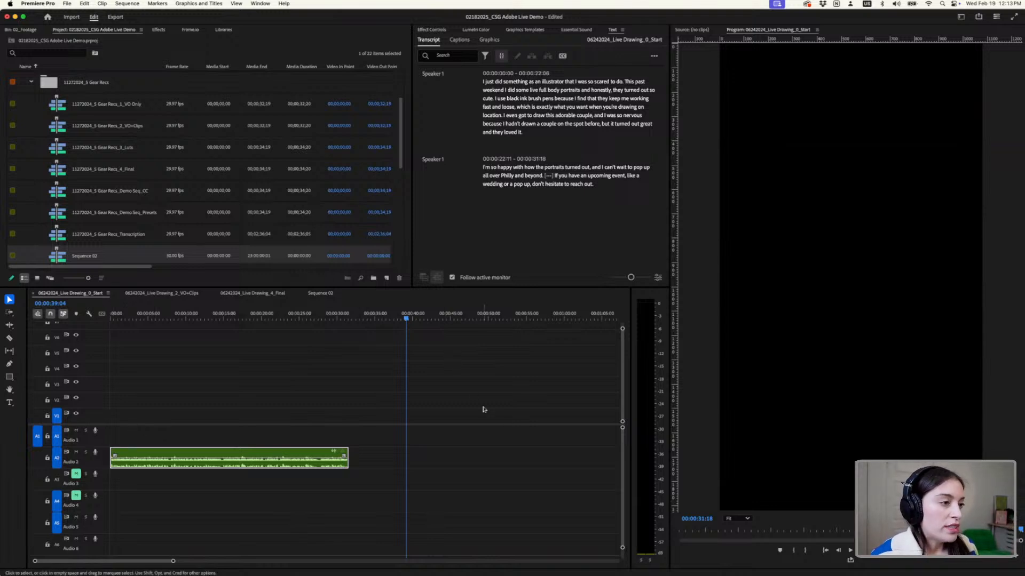
- Park the playhead in the empty timeline area after the existing voiceover clip, at 00:00:43:10
{"action": "scroll", "coordinate": [521, 390], "scroll_direction": "right", "scroll_amount": 2}
{"action": "scroll", "coordinate": [381, 365], "scroll_direction": "up", "scroll_amount": 3}
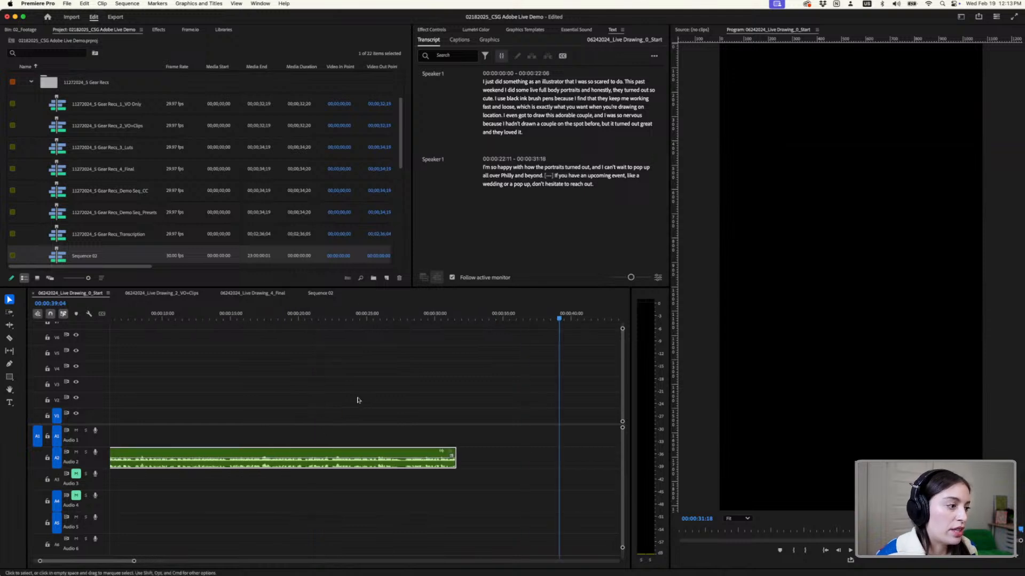
{"action": "scroll", "coordinate": [353, 401], "scroll_direction": "left", "scroll_amount": 5}
{"action": "scroll", "coordinate": [340, 398], "scroll_direction": "down", "scroll_amount": 3}
{"action": "left_click_drag", "start_coordinate": [127, 322], "coordinate": [85, 321]}
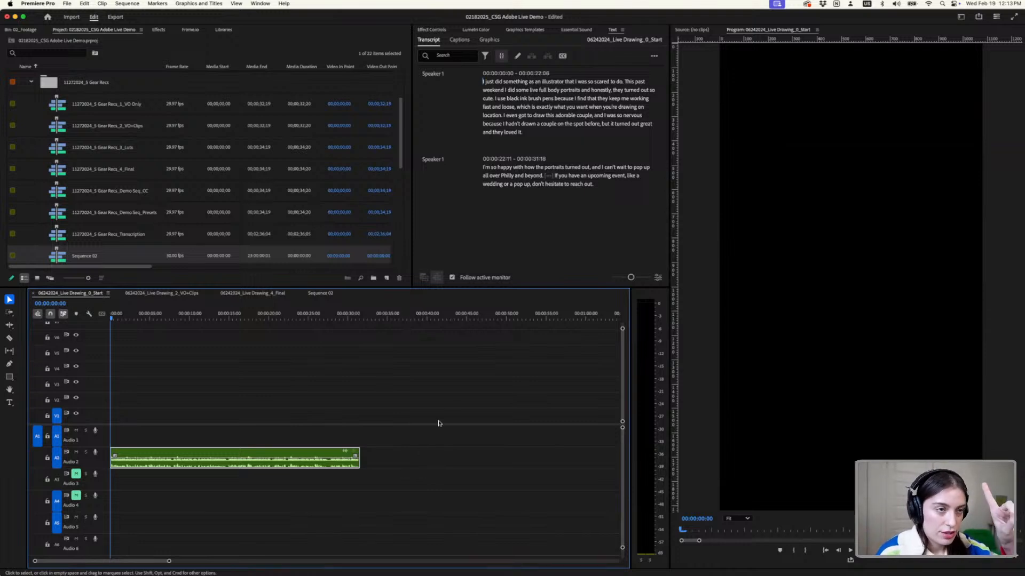
{"action": "left_click", "coordinate": [453, 320]}
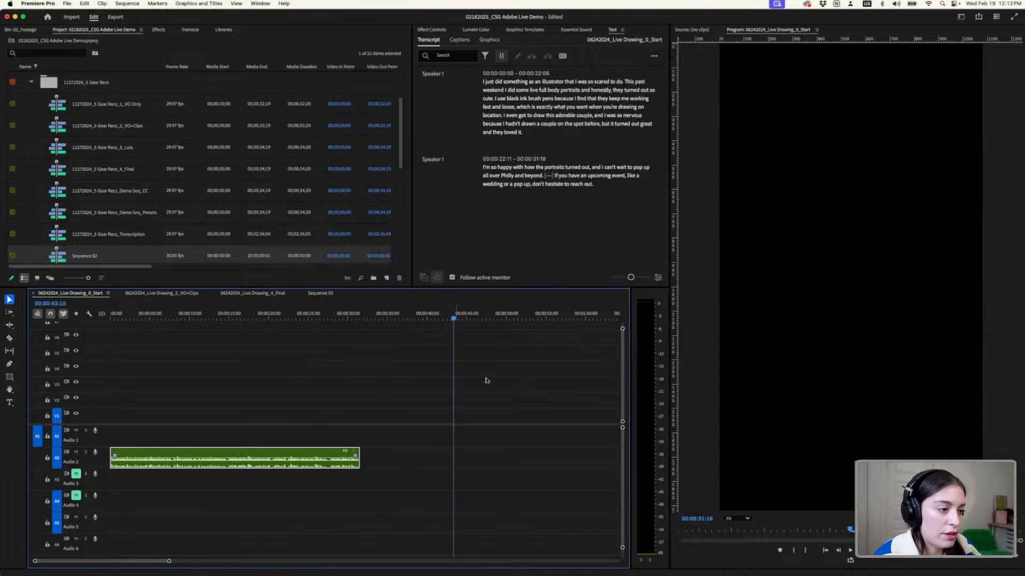
{"action": "scroll", "coordinate": [489, 380], "scroll_direction": "right", "scroll_amount": 10}
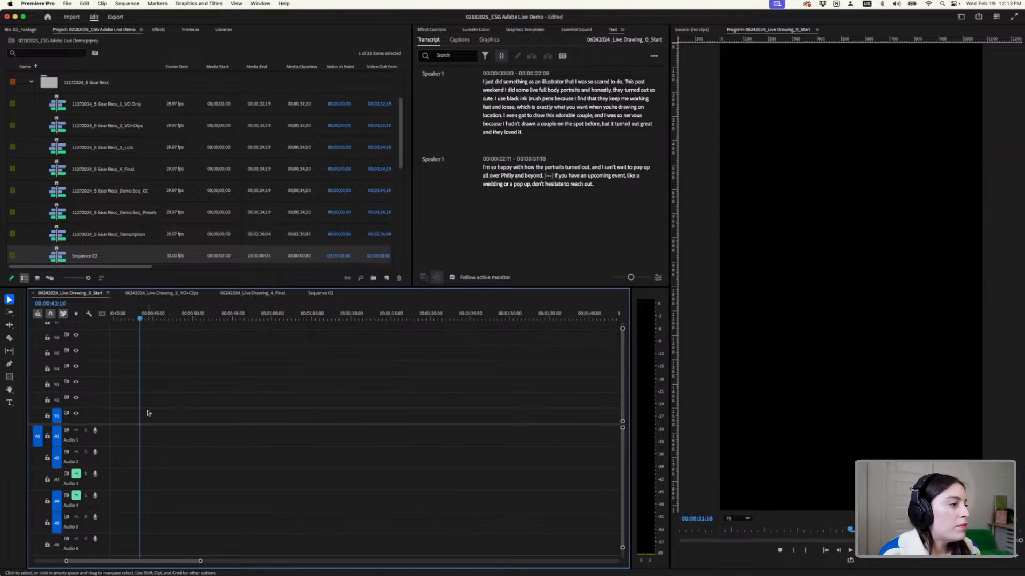
{"action": "scroll", "coordinate": [146, 412], "scroll_direction": "left", "scroll_amount": 5}
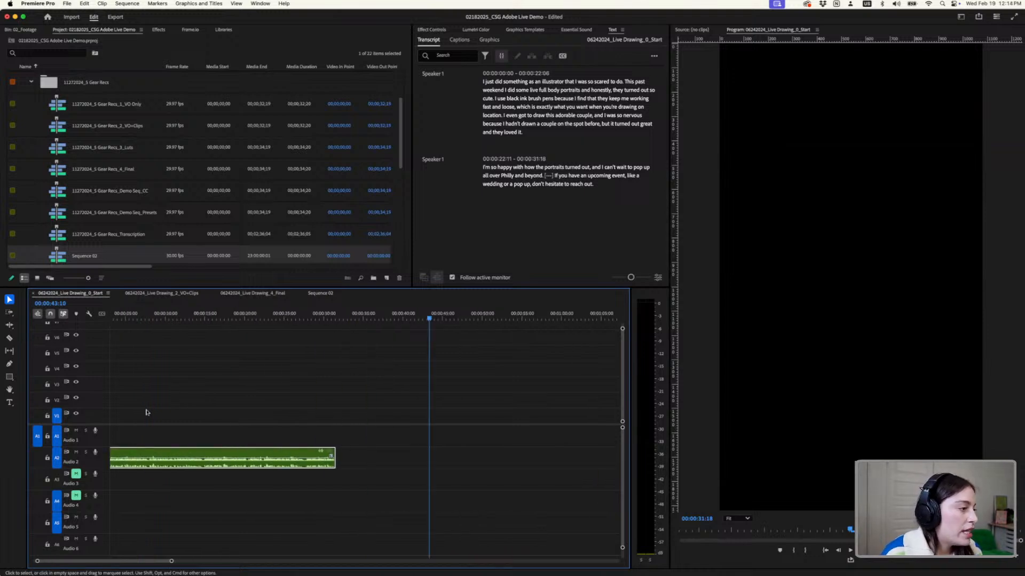
- Record a new voiceover on track A2 from the playhead, reading the script in Notion, and stop the recording in Premiere Pro
{"action": "left_click", "coordinate": [95, 454]}
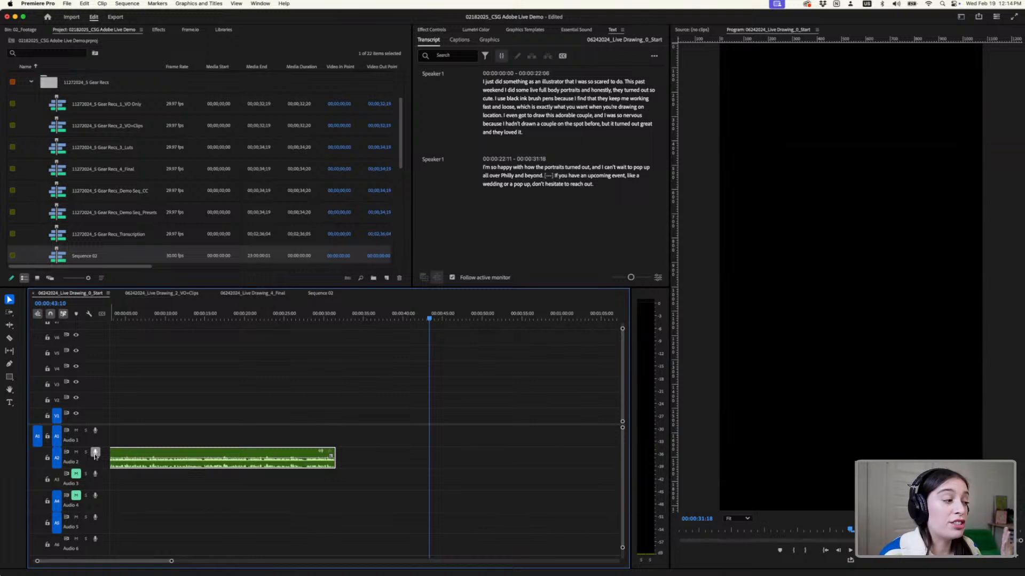
{"action": "left_click", "coordinate": [95, 454]}
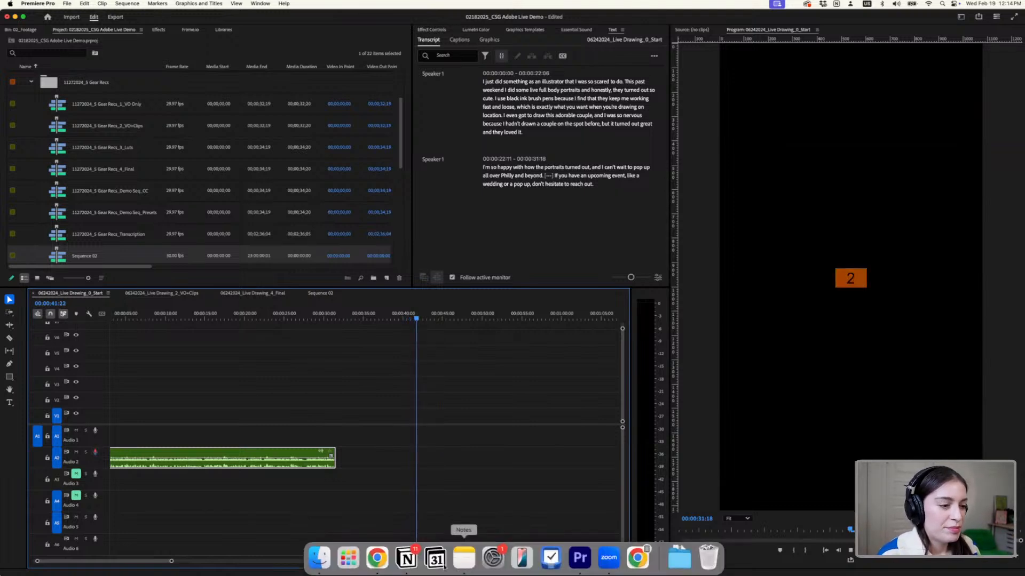
{"action": "left_click", "coordinate": [407, 559]}
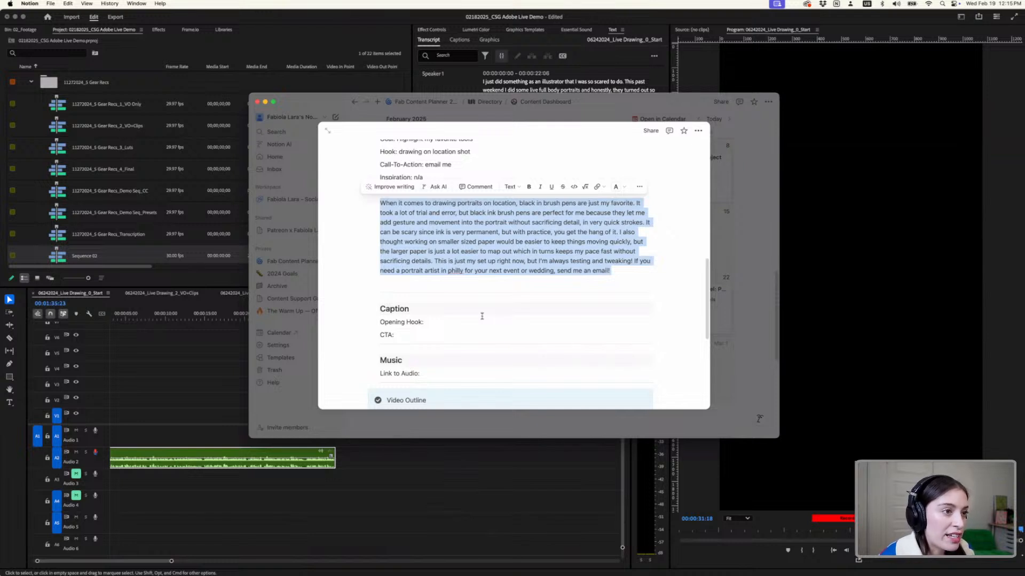
{"action": "left_click", "coordinate": [467, 467]}
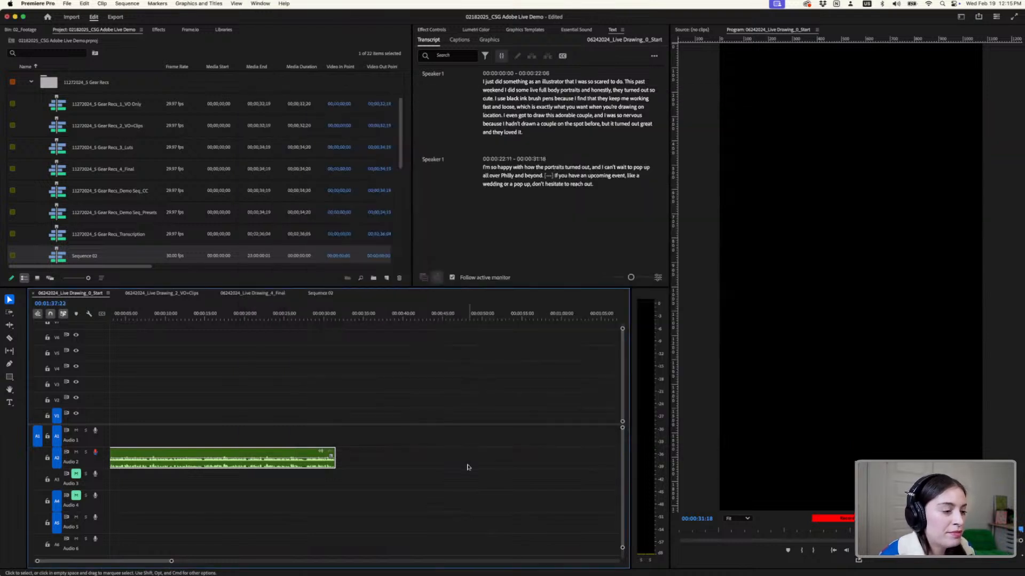
{"action": "key", "text": "space"}
- Play back the newly recorded voiceover clip on track A2 from near its start at 00:00:44:02
{"action": "scroll", "coordinate": [528, 381], "scroll_direction": "right", "scroll_amount": 4}
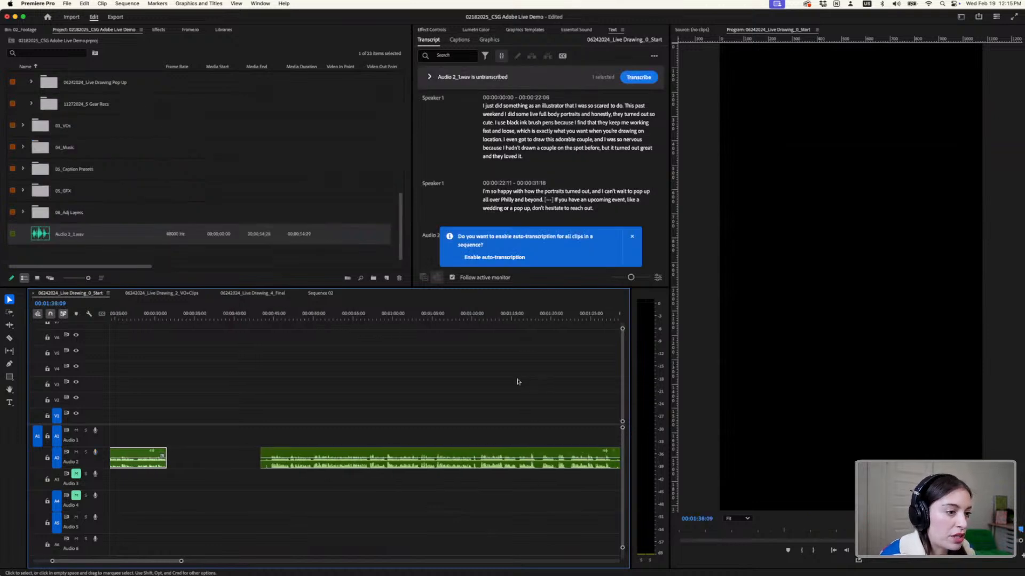
{"action": "scroll", "coordinate": [498, 381], "scroll_direction": "down", "scroll_amount": 2}
{"action": "scroll", "coordinate": [497, 380], "scroll_direction": "down", "scroll_amount": 1}
{"action": "scroll", "coordinate": [303, 390], "scroll_direction": "up", "scroll_amount": 1}
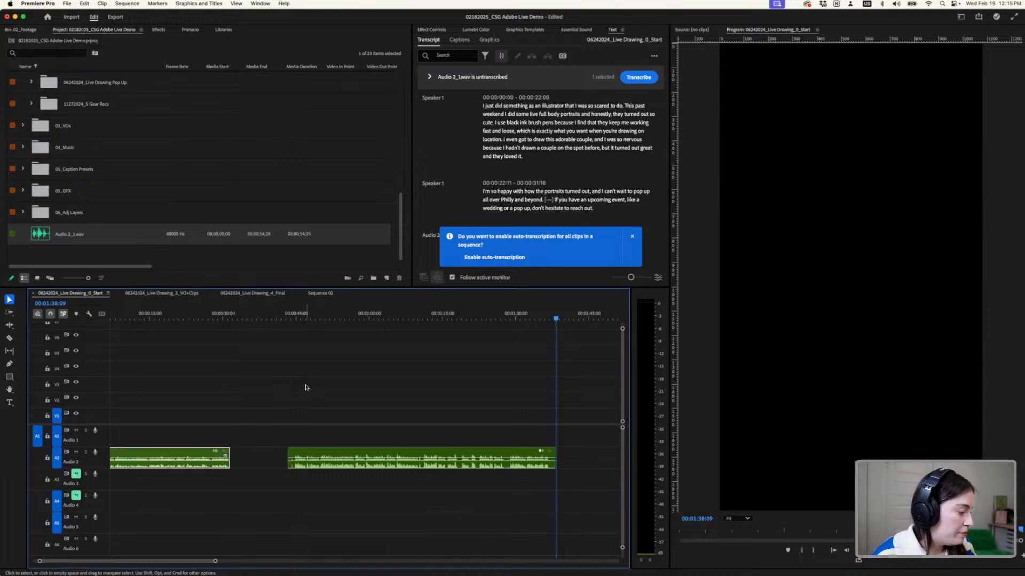
{"action": "scroll", "coordinate": [503, 418], "scroll_direction": "up", "scroll_amount": 3}
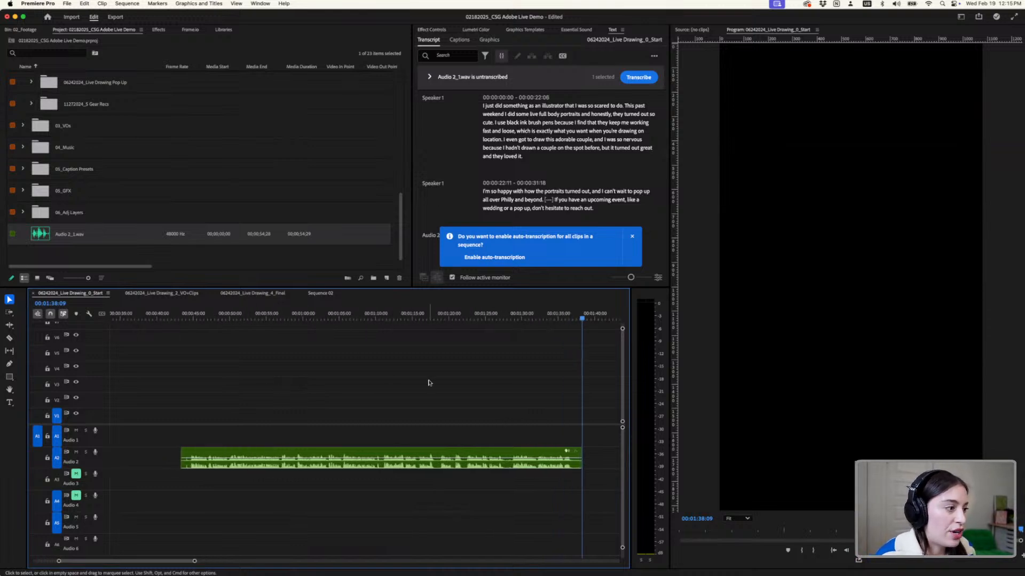
{"action": "left_click", "coordinate": [185, 315]}
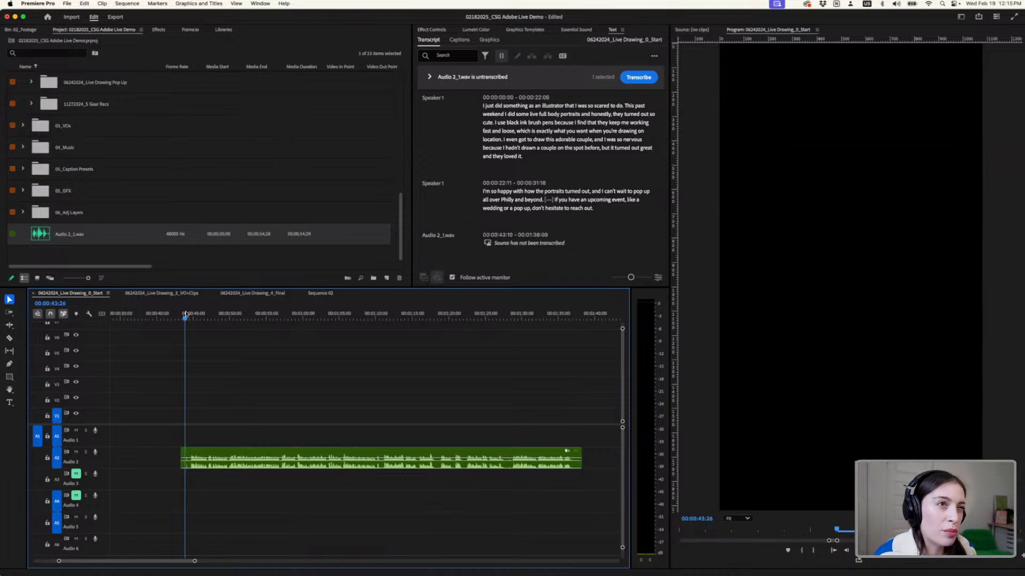
{"action": "left_click_drag", "start_coordinate": [185, 315], "coordinate": [186, 315]}
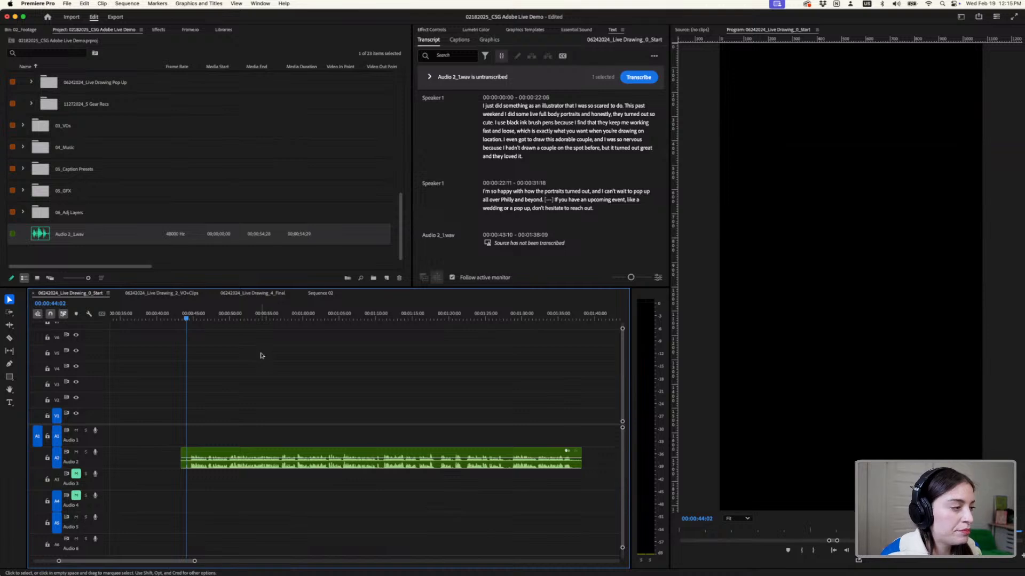
{"action": "key", "text": "space"}
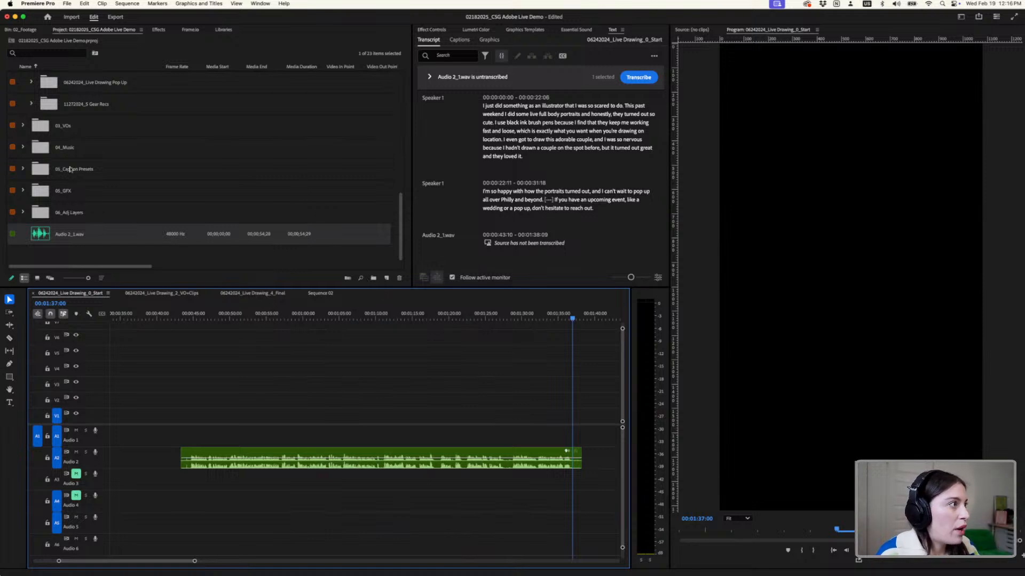
- Collapse the 11272024_5 Gear Recs and 02_Footage bins and enlarge the project area to fit all bins and the new recording
{"action": "scroll", "coordinate": [70, 170], "scroll_direction": "up", "scroll_amount": 10}
{"action": "left_click", "coordinate": [15, 144]}
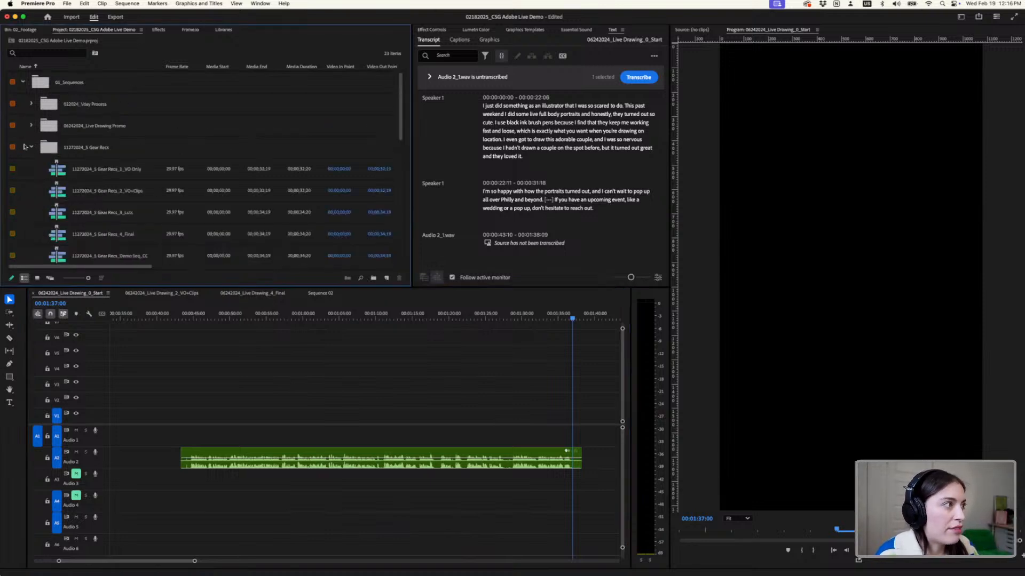
{"action": "left_click", "coordinate": [32, 147]}
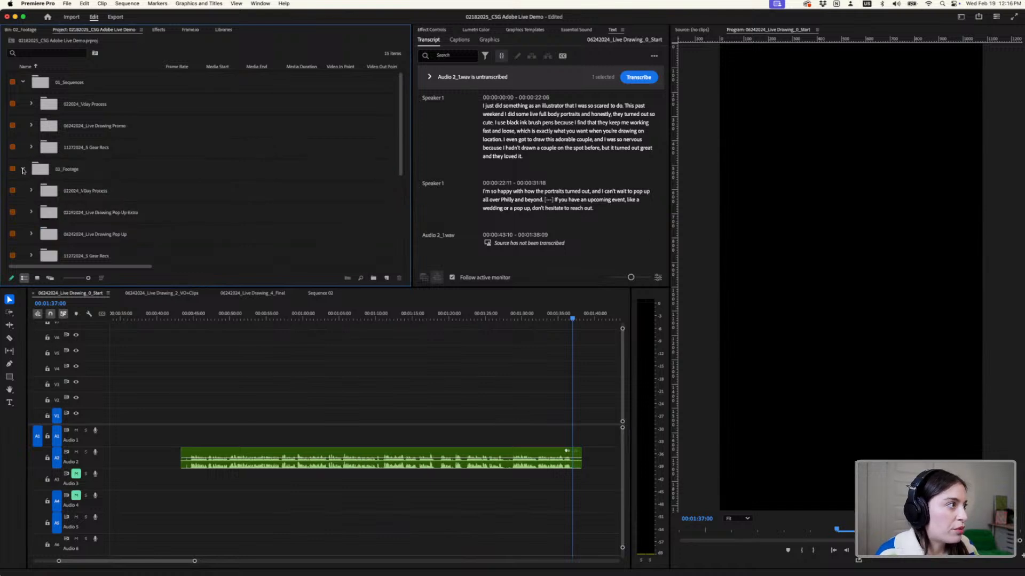
{"action": "left_click", "coordinate": [23, 170]}
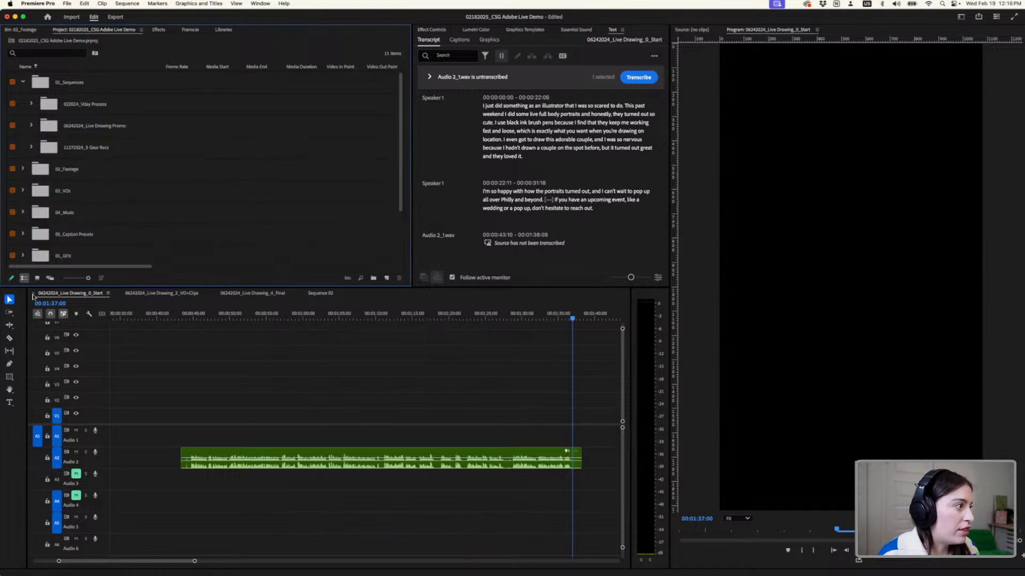
{"action": "left_click_drag", "start_coordinate": [88, 278], "coordinate": [109, 389]}
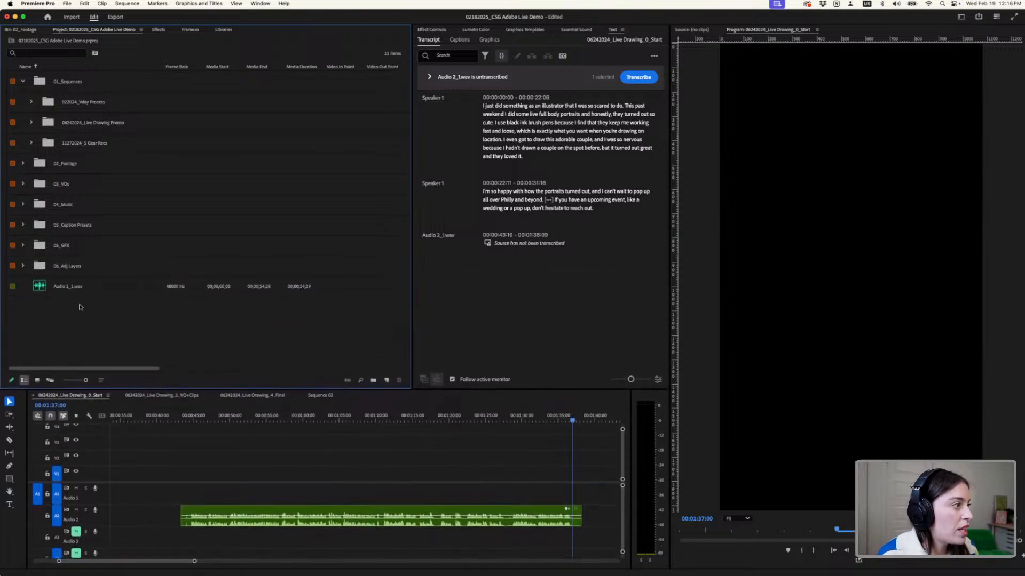
- Rename the new recording Audio 2_1.wav in the project as 02192015_Ink Pen VO
{"action": "left_click", "coordinate": [88, 288]}
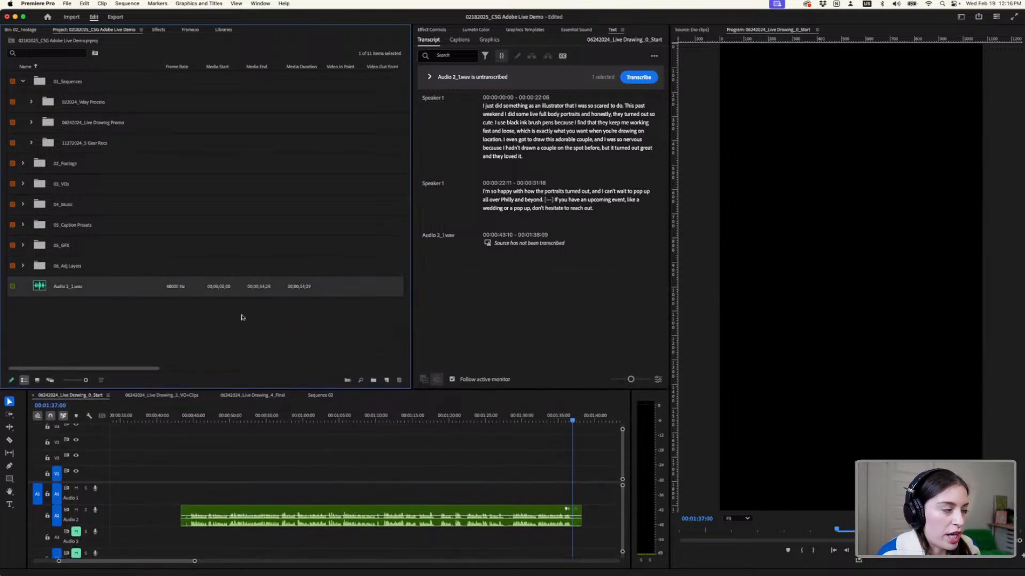
{"action": "right_click", "coordinate": [64, 289]}
{"action": "left_click", "coordinate": [88, 253]}
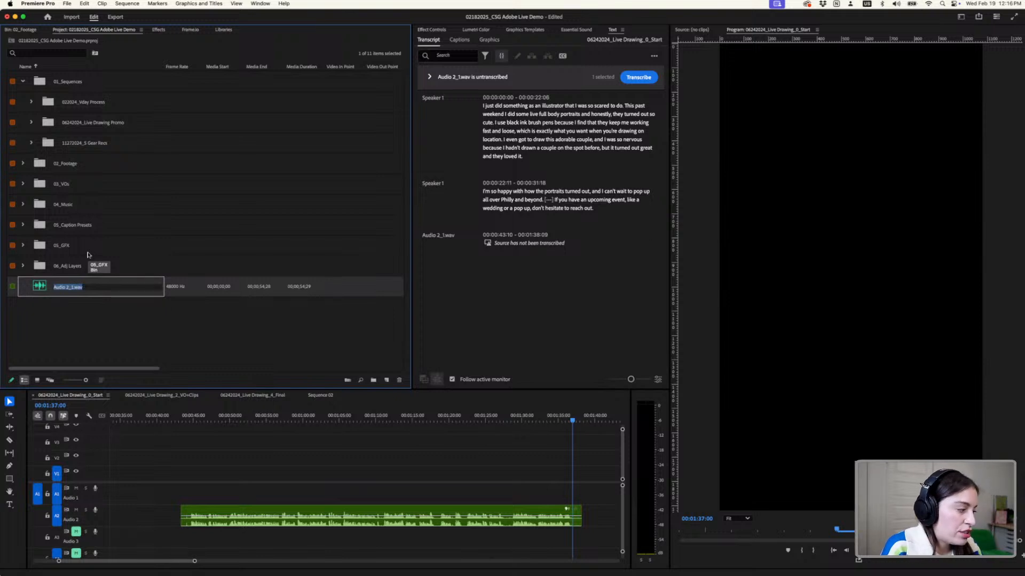
{"action": "type", "text": "cd"}
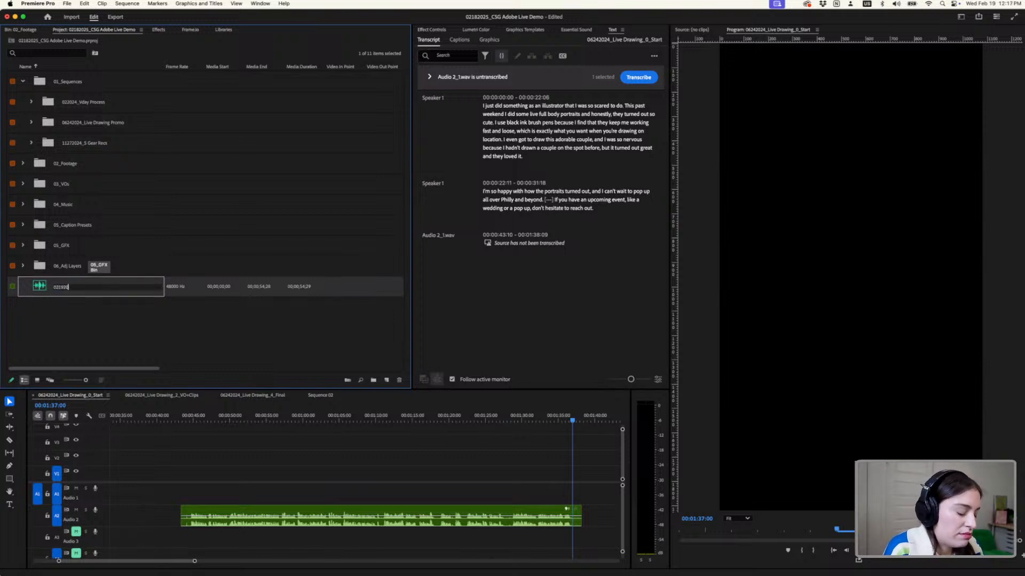
{"action": "type", "text": "192015_Ink"}
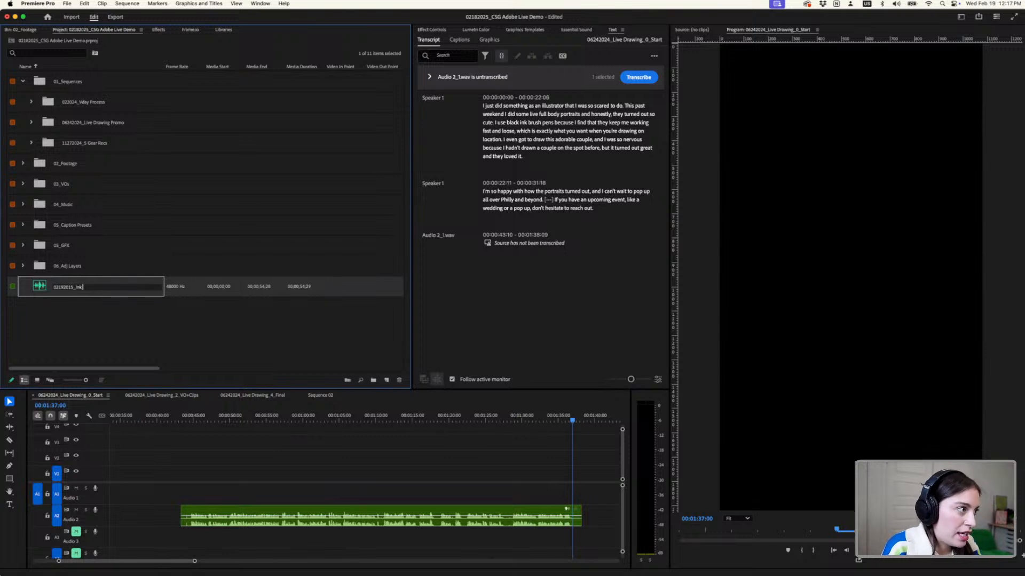
{"action": "type", "text": " Pen V"}
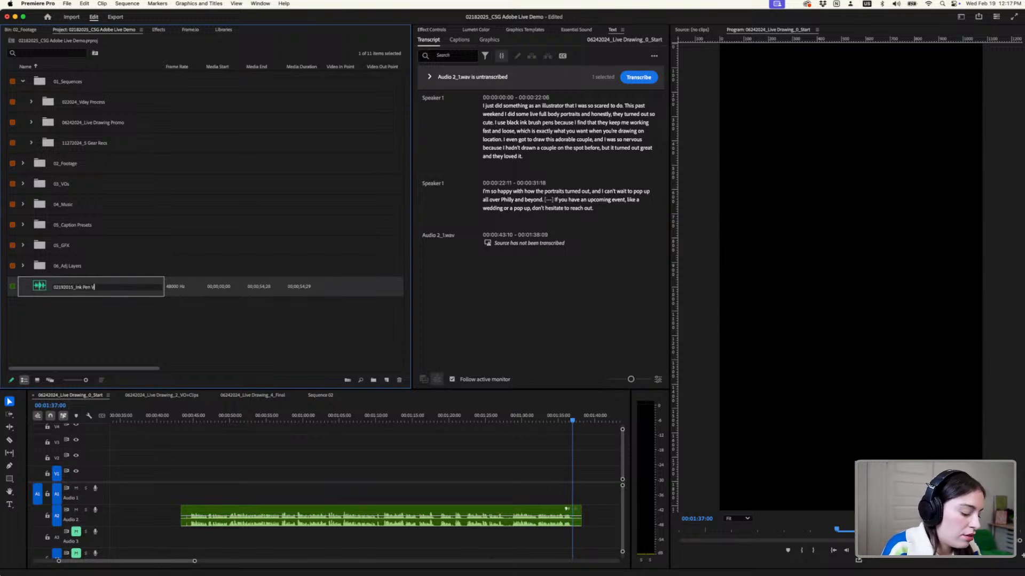
{"action": "type", "text": "O"}
{"action": "key", "text": "Return"}
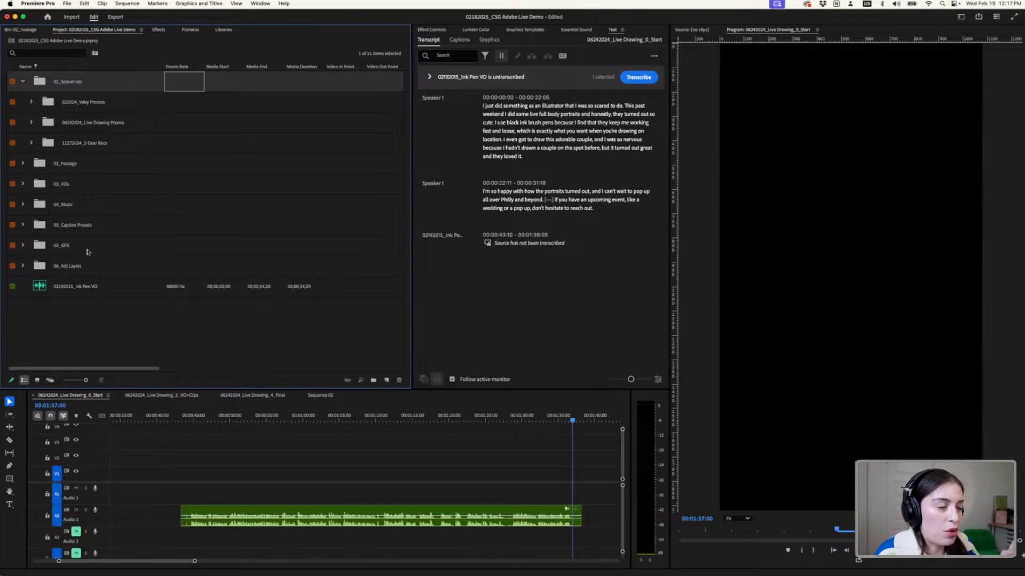
- Move the 02192015_Ink Pen VO recording into the 03_VOs bin, check the bin's contents and collapse it
{"action": "left_click", "coordinate": [73, 291]}
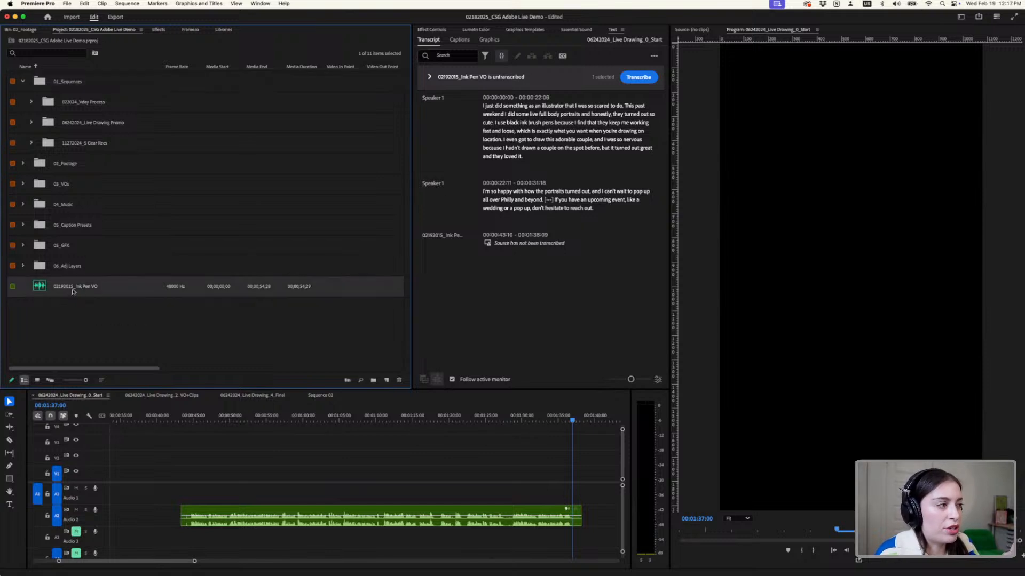
{"action": "left_click_drag", "start_coordinate": [93, 266], "coordinate": [68, 184]}
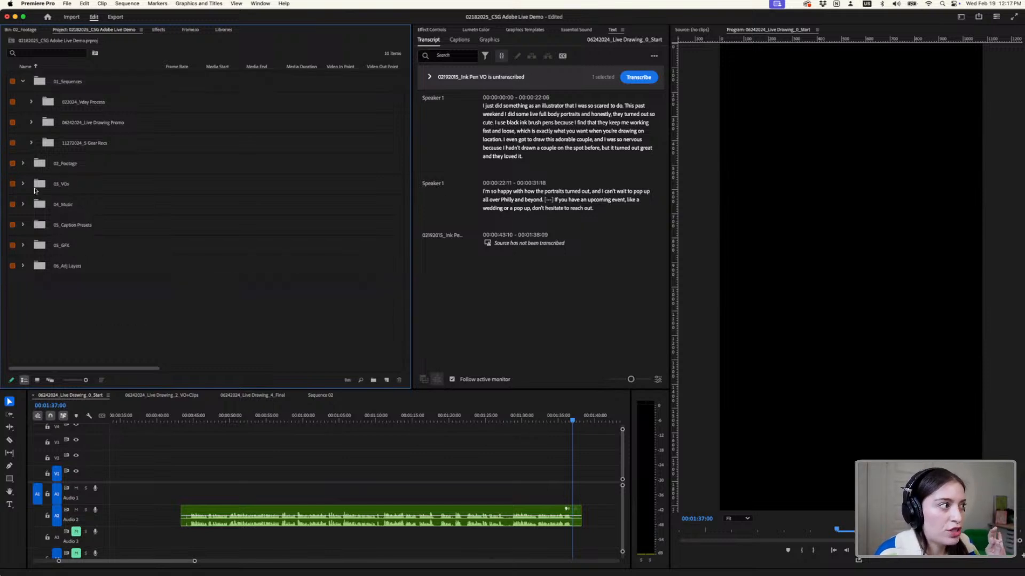
{"action": "left_click", "coordinate": [21, 185]}
{"action": "scroll", "coordinate": [120, 248], "scroll_direction": "down", "scroll_amount": 10}
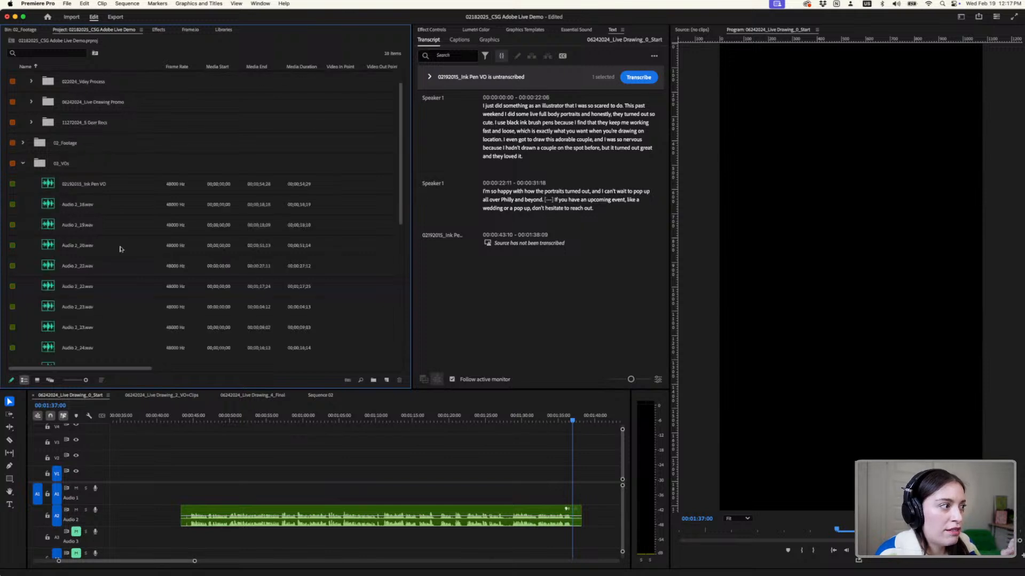
{"action": "scroll", "coordinate": [119, 249], "scroll_direction": "up", "scroll_amount": 10}
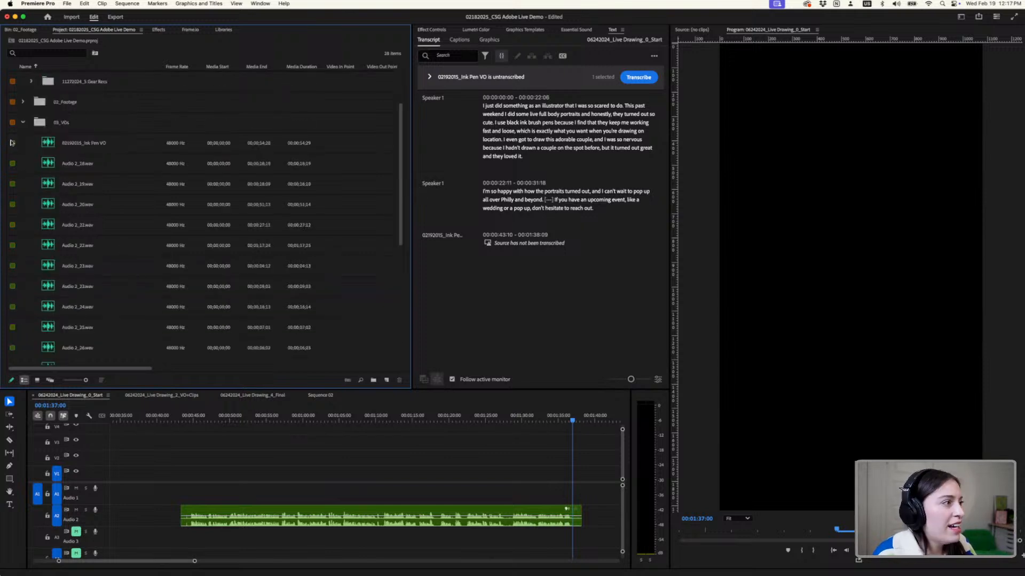
{"action": "left_click", "coordinate": [22, 122]}
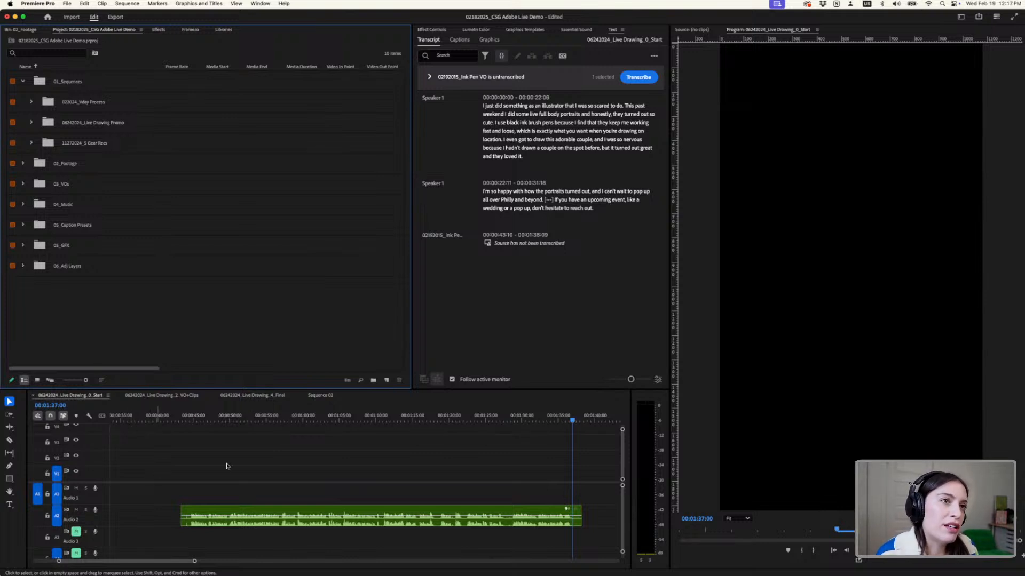
- Widen the transcript area by narrowing the project area, and jump to the start of the first transcript paragraph
{"action": "scroll", "coordinate": [208, 527], "scroll_direction": "up", "scroll_amount": 3, "text": "alt"}
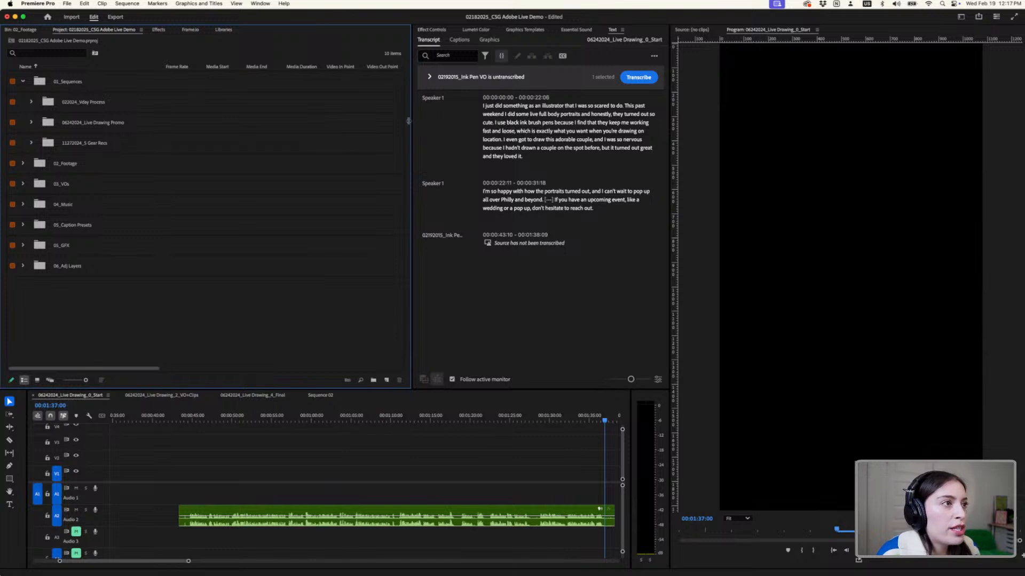
{"action": "left_click_drag", "start_coordinate": [408, 120], "coordinate": [244, 120]}
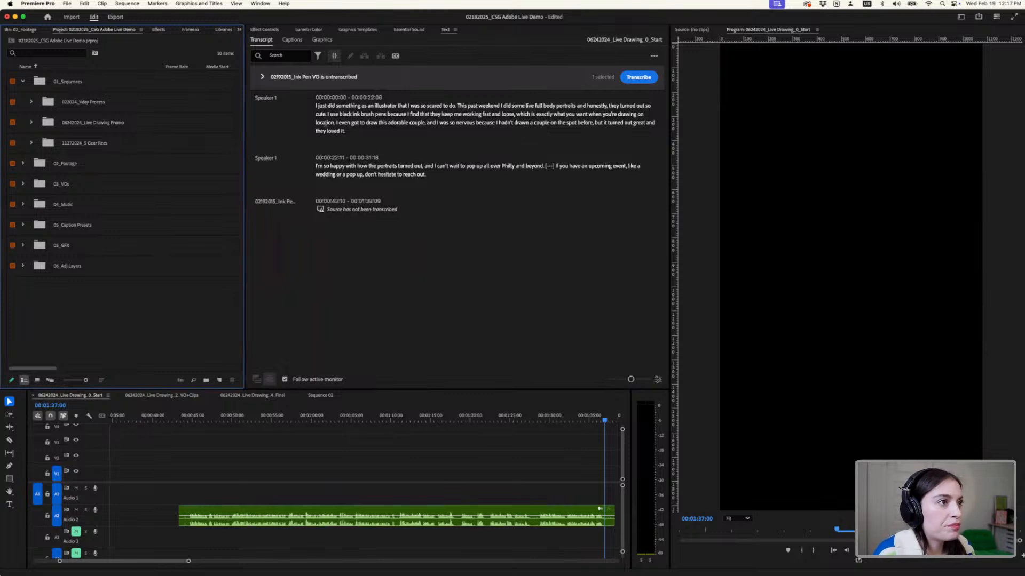
{"action": "left_click", "coordinate": [315, 105]}
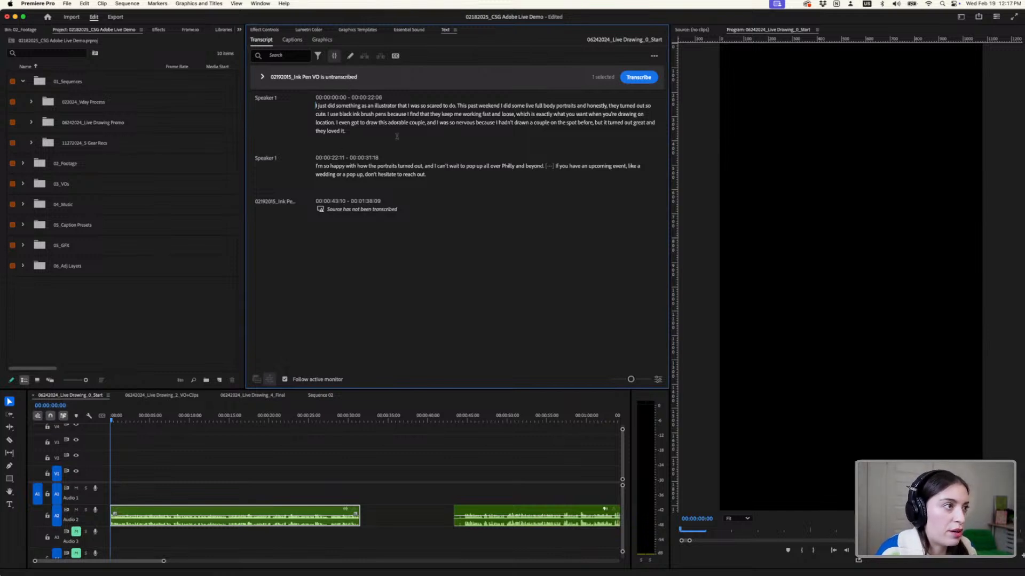
- Select the second voiceover clip on track A2 and transcribe the 02192015_Ink Pen VO recording
{"action": "left_click", "coordinate": [534, 513]}
{"action": "left_click", "coordinate": [357, 212]}
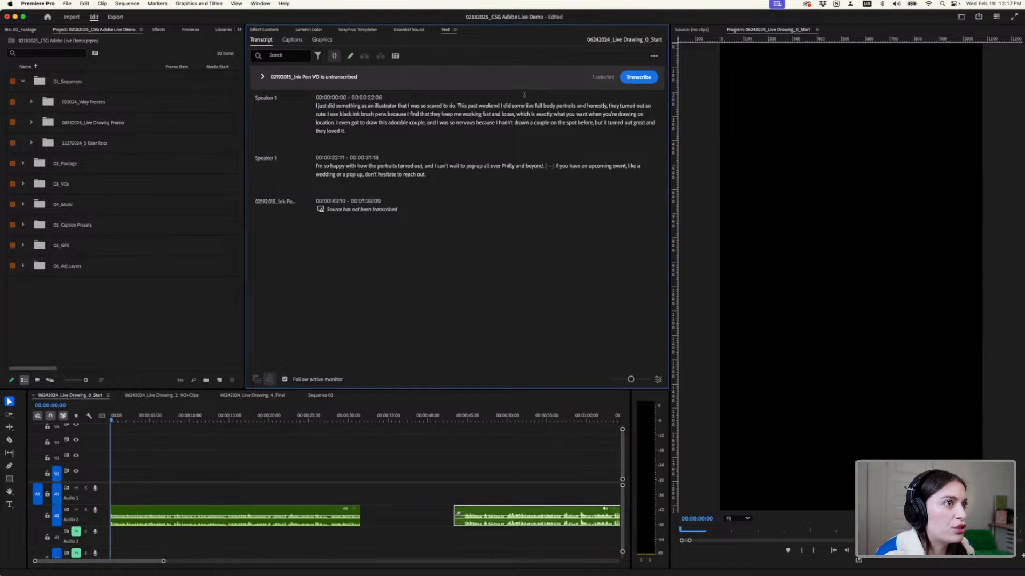
{"action": "left_click", "coordinate": [262, 78]}
{"action": "left_click", "coordinate": [263, 78]}
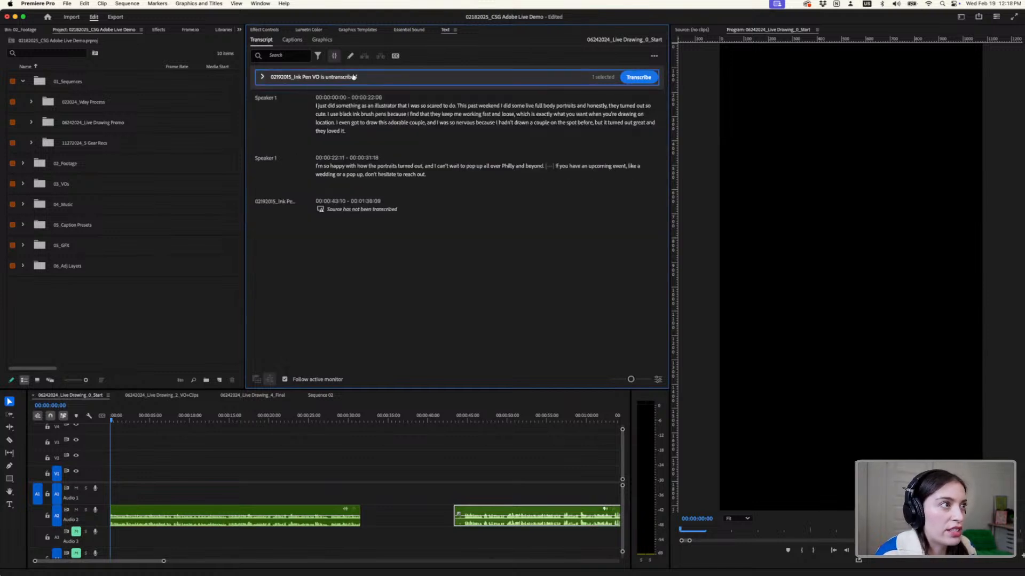
{"action": "left_click", "coordinate": [632, 80]}
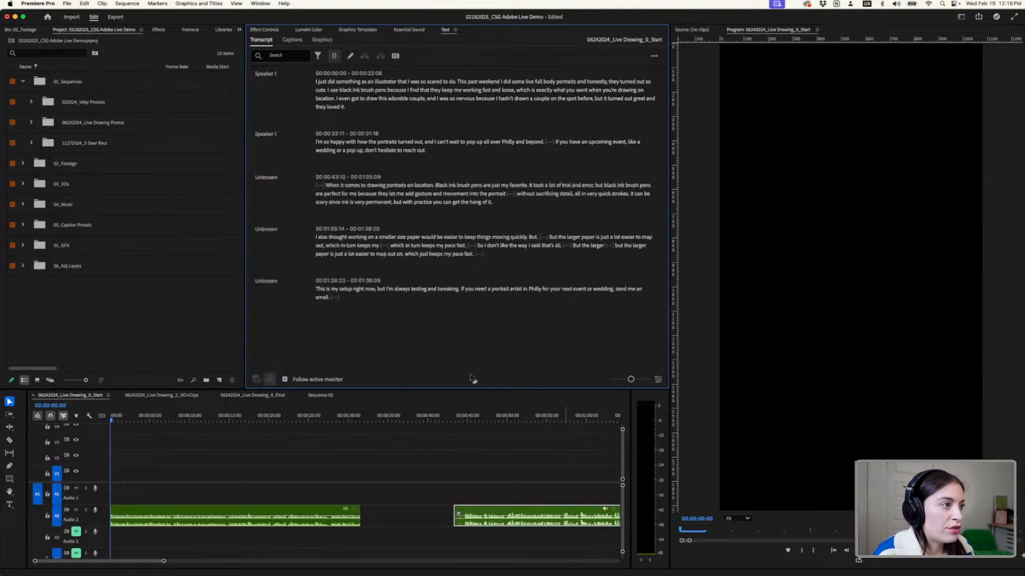
- Examine the new transcript alongside both voiceover clips, switching automatic In/Out points off and back on
{"action": "scroll", "coordinate": [539, 495], "scroll_direction": "down", "scroll_amount": 2}
{"action": "scroll", "coordinate": [538, 494], "scroll_direction": "down", "scroll_amount": 1}
{"action": "scroll", "coordinate": [561, 480], "scroll_direction": "right", "scroll_amount": 5}
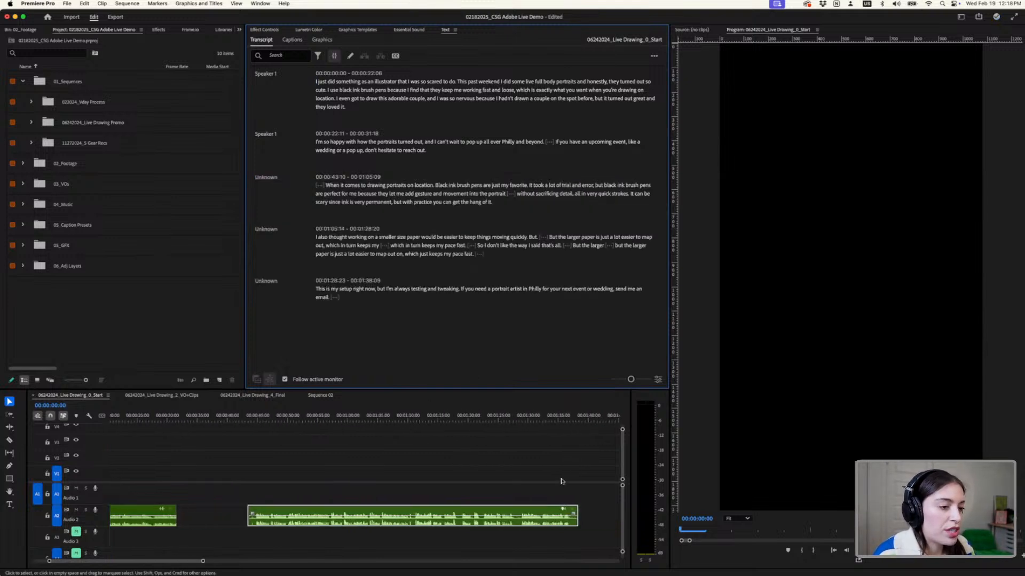
{"action": "scroll", "coordinate": [561, 482], "scroll_direction": "down", "scroll_amount": 3}
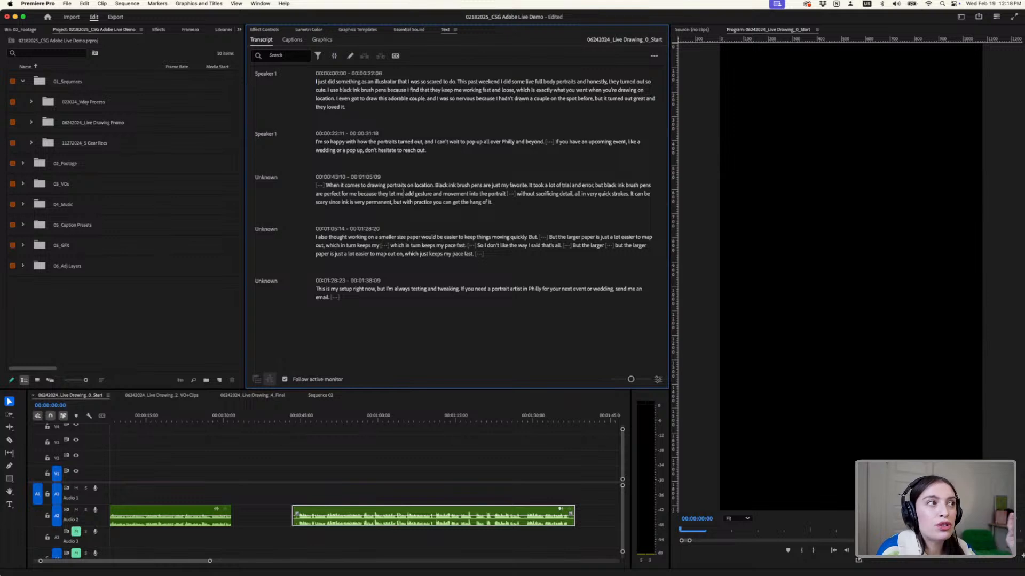
{"action": "double_click", "coordinate": [403, 187]}
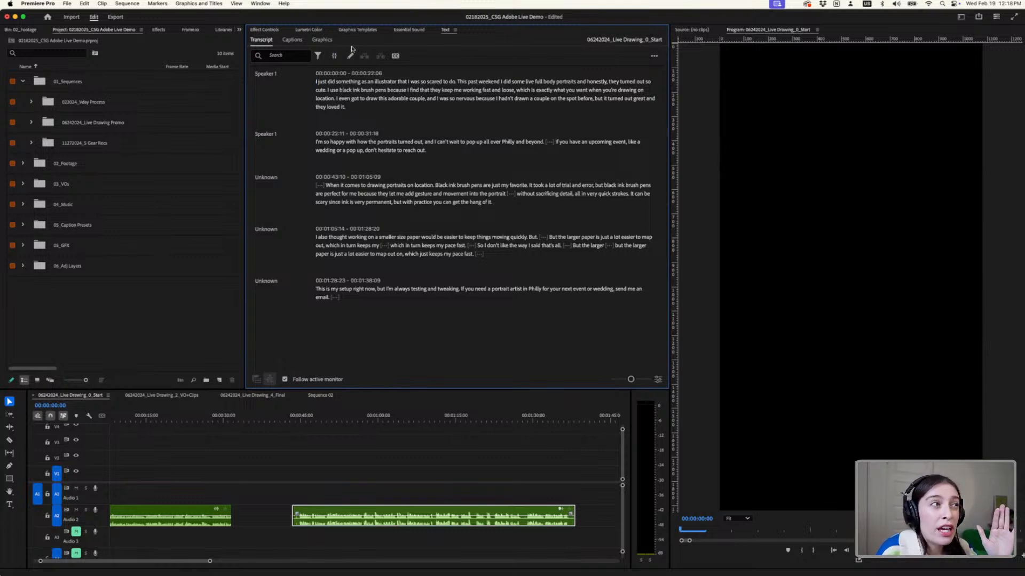
{"action": "left_click", "coordinate": [335, 59]}
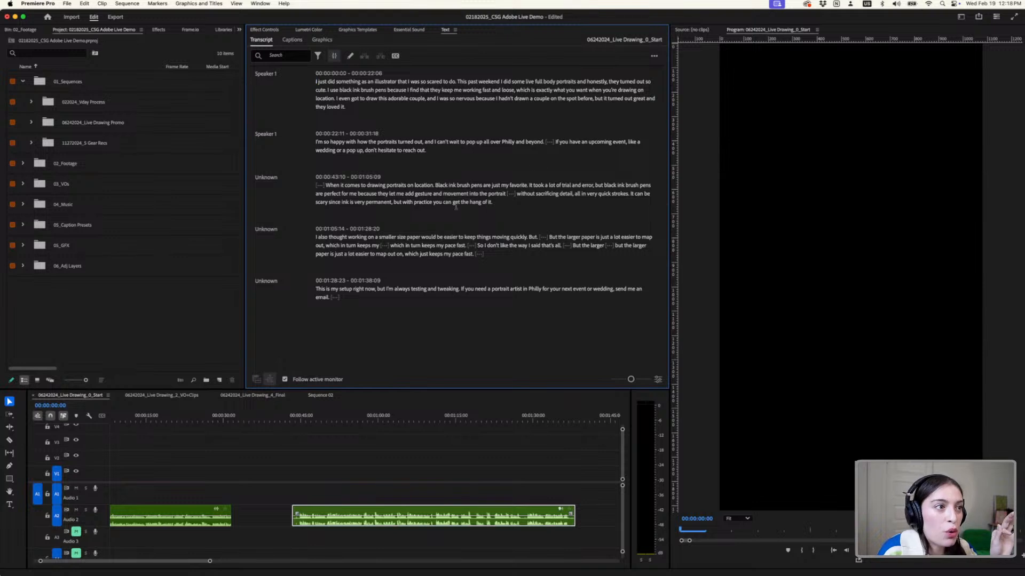
{"action": "left_click", "coordinate": [331, 56]}
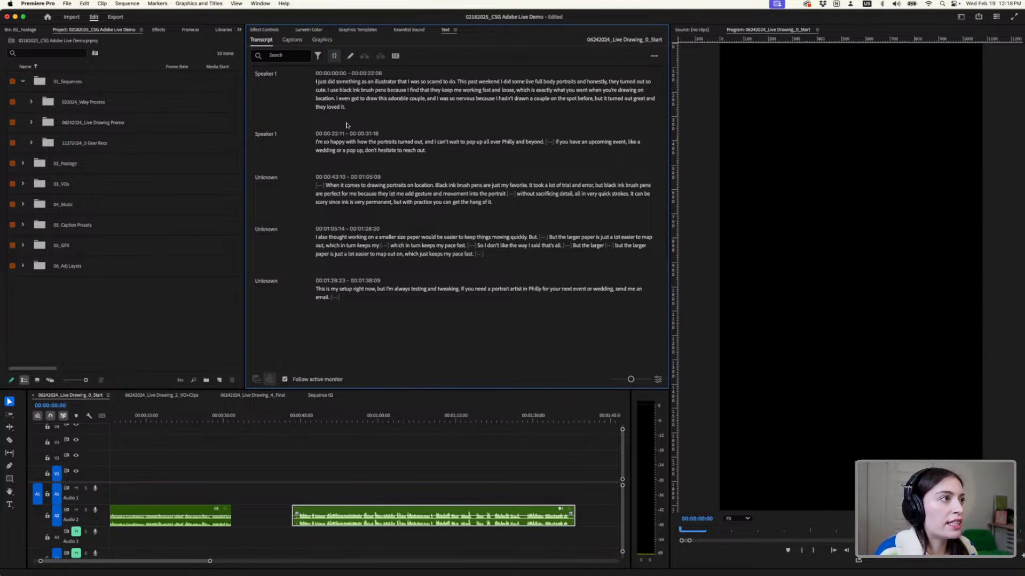
- Filter the transcript for pauses and delete all of them using Extract
{"action": "left_click", "coordinate": [318, 56]}
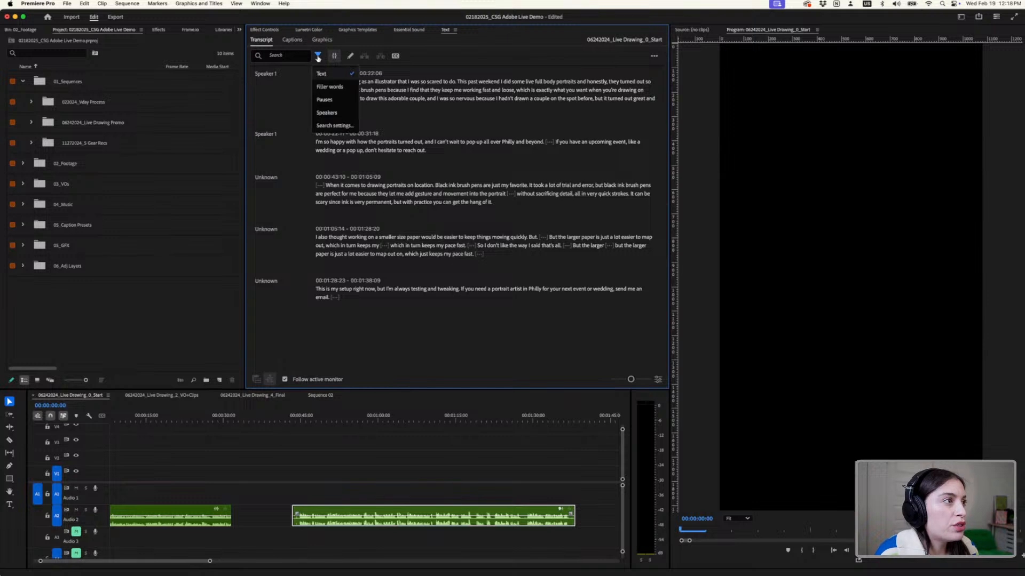
{"action": "left_click", "coordinate": [330, 100]}
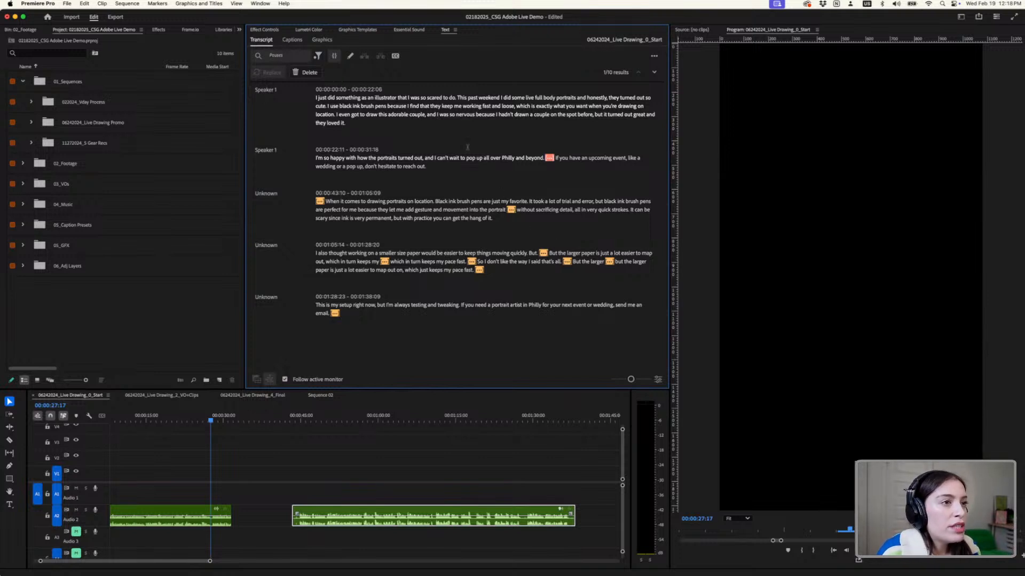
{"action": "left_click", "coordinate": [310, 73]}
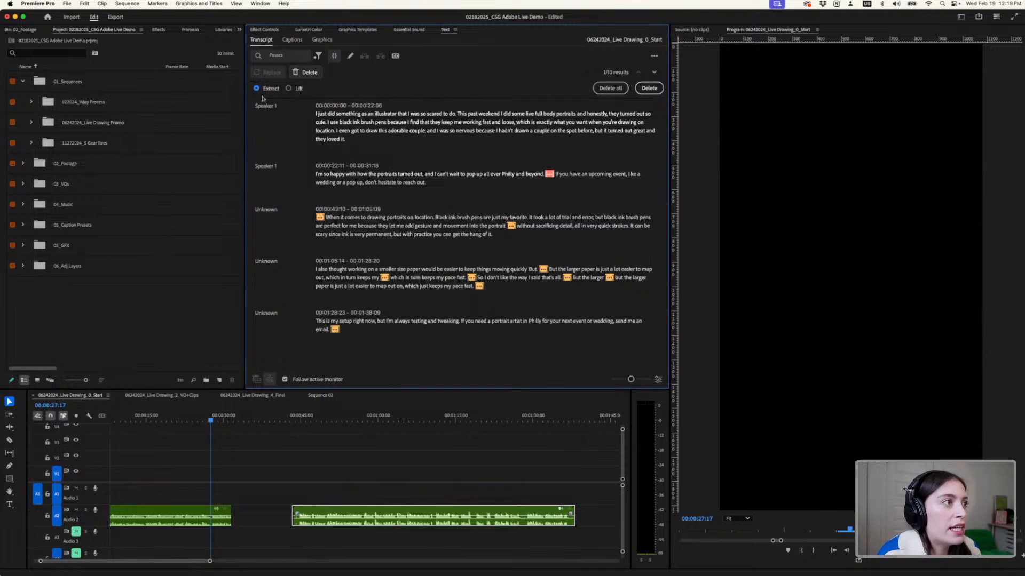
{"action": "left_click", "coordinate": [610, 89]}
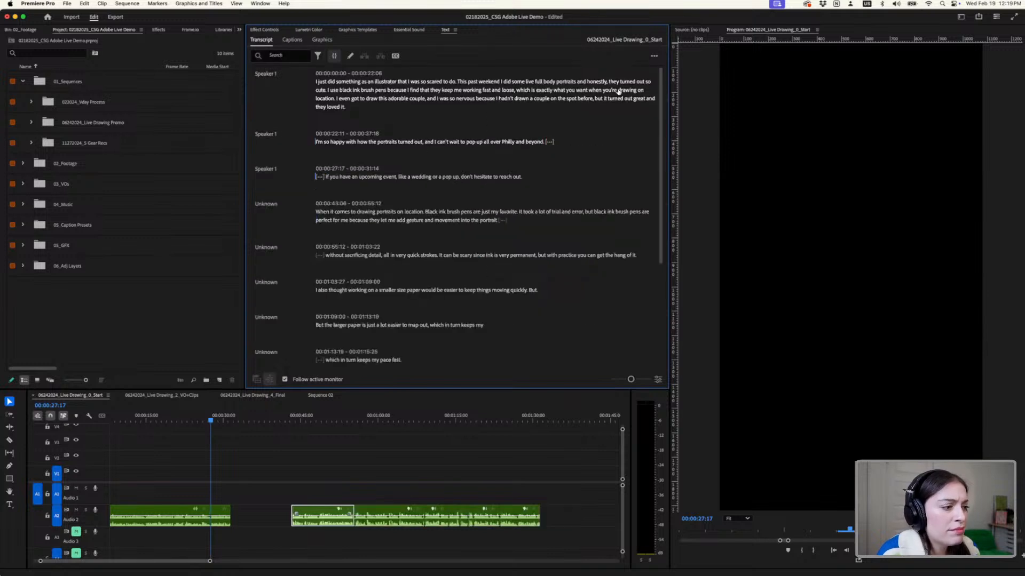
- Move the playhead to 00:00:42:25, just before the second voiceover, and examine the cuts made along track A2
{"action": "scroll", "coordinate": [163, 456], "scroll_direction": "left", "scroll_amount": 3}
{"action": "scroll", "coordinate": [179, 459], "scroll_direction": "down", "scroll_amount": 3}
{"action": "left_click", "coordinate": [165, 466]}
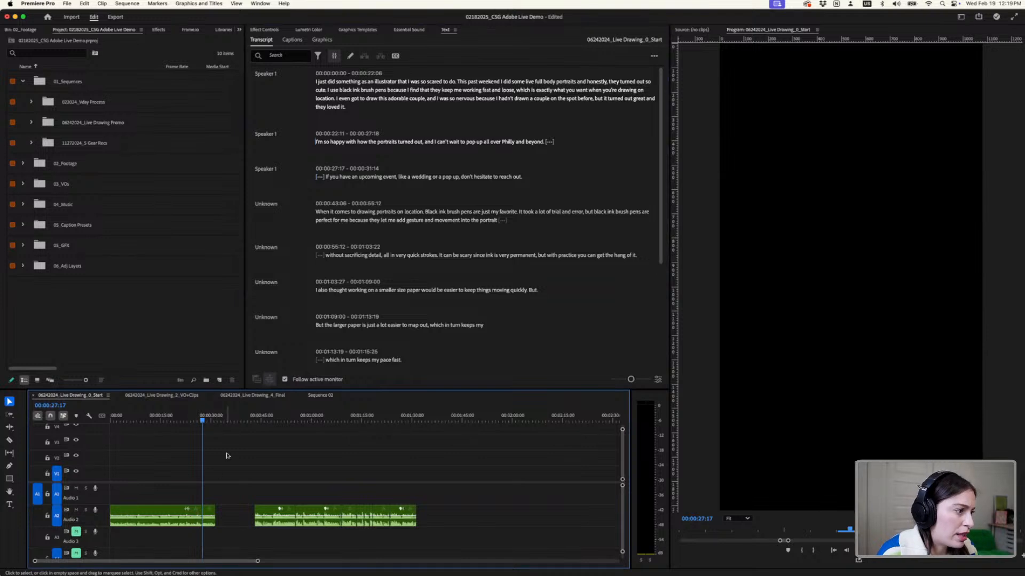
{"action": "left_click_drag", "start_coordinate": [208, 422], "coordinate": [254, 423]}
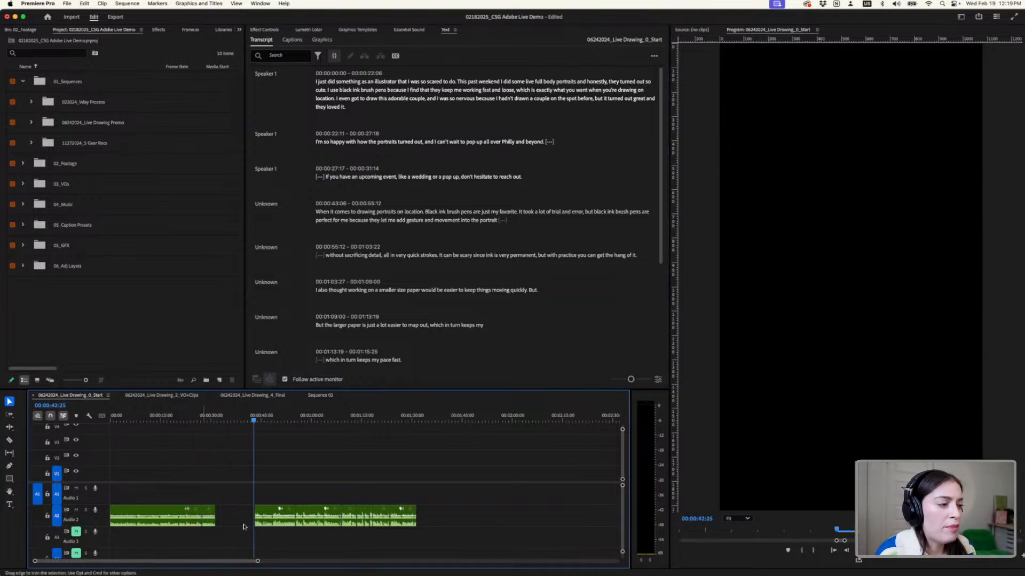
{"action": "scroll", "coordinate": [329, 505], "scroll_direction": "up", "scroll_amount": 3}
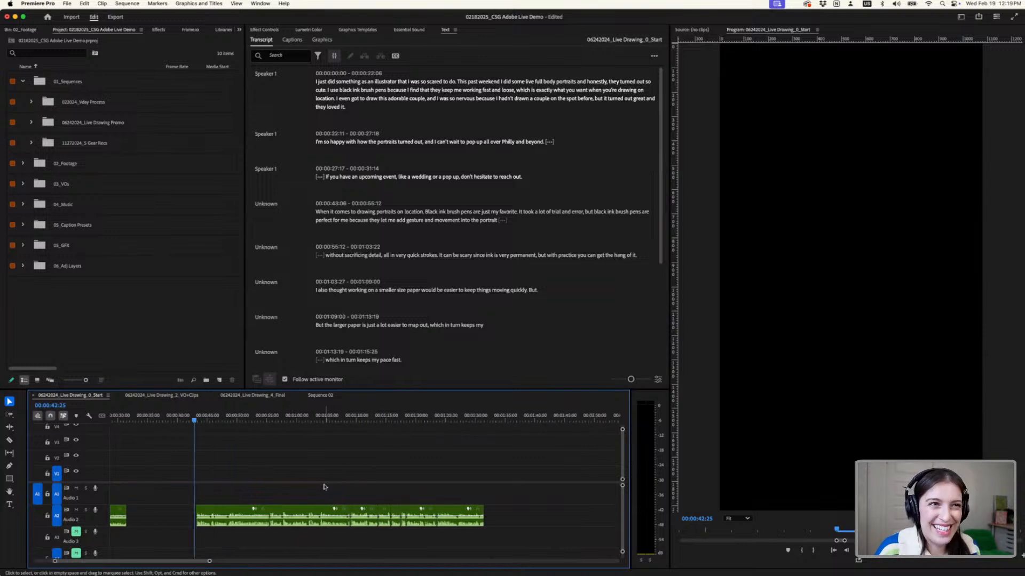
{"action": "scroll", "coordinate": [265, 474], "scroll_direction": "left", "scroll_amount": 3}
{"action": "scroll", "coordinate": [480, 511], "scroll_direction": "up", "scroll_amount": 4}
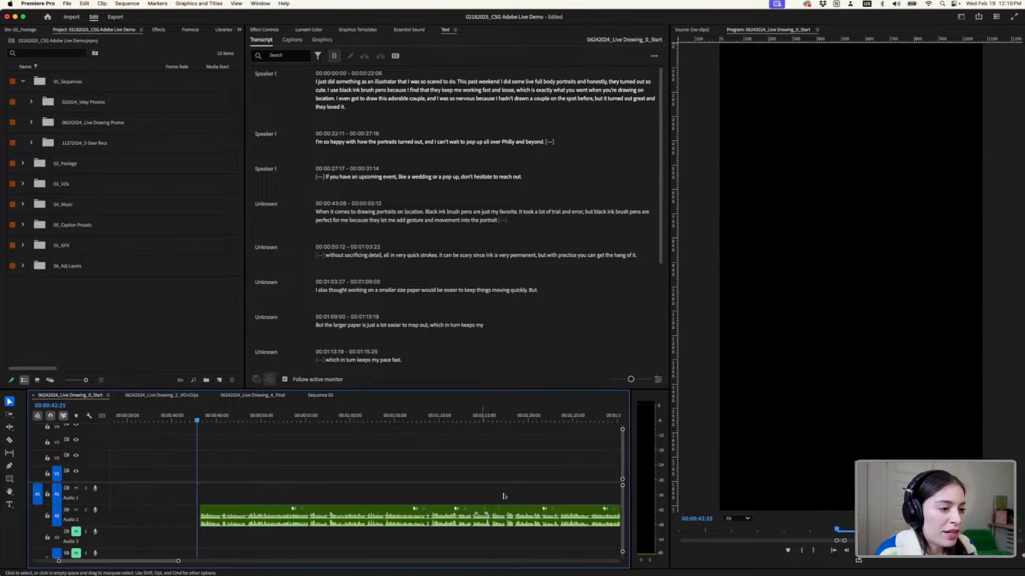
{"action": "scroll", "coordinate": [534, 479], "scroll_direction": "up", "scroll_amount": 1}
{"action": "scroll", "coordinate": [534, 478], "scroll_direction": "down", "scroll_amount": 3}
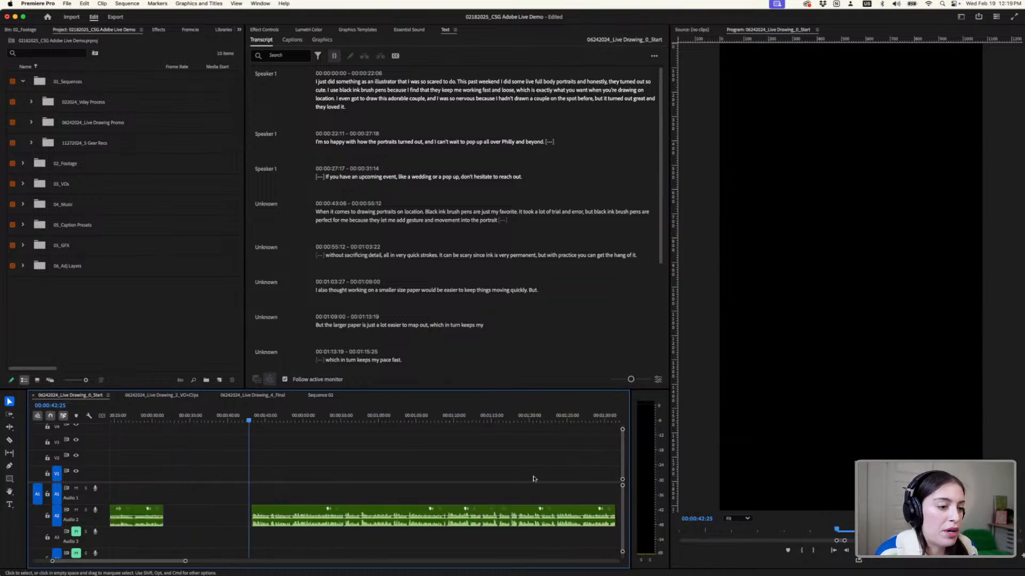
{"action": "scroll", "coordinate": [533, 479], "scroll_direction": "right", "scroll_amount": 2}
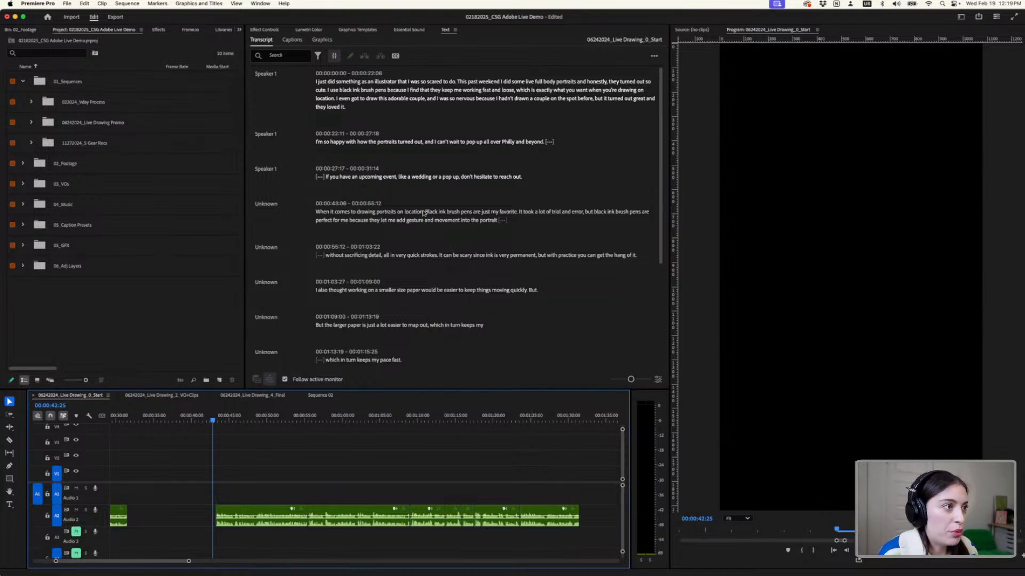
- Position the playhead at 00:00:43:06 from the transcript paragraph beginning "When it comes to drawing portraits on location"
{"action": "scroll", "coordinate": [314, 215], "scroll_direction": "down", "scroll_amount": 2}
{"action": "scroll", "coordinate": [315, 215], "scroll_direction": "down", "scroll_amount": 2}
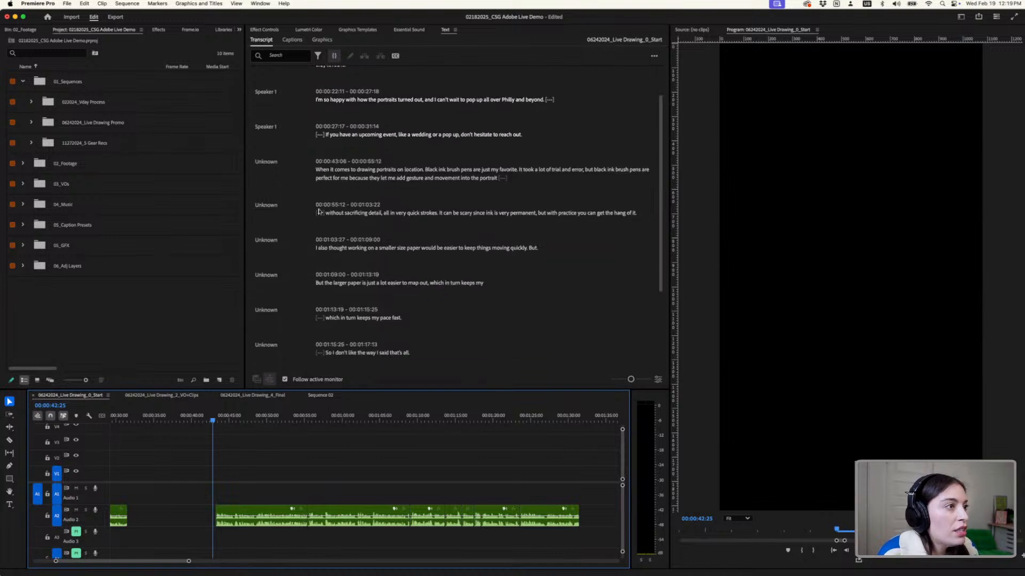
{"action": "left_click", "coordinate": [321, 134]}
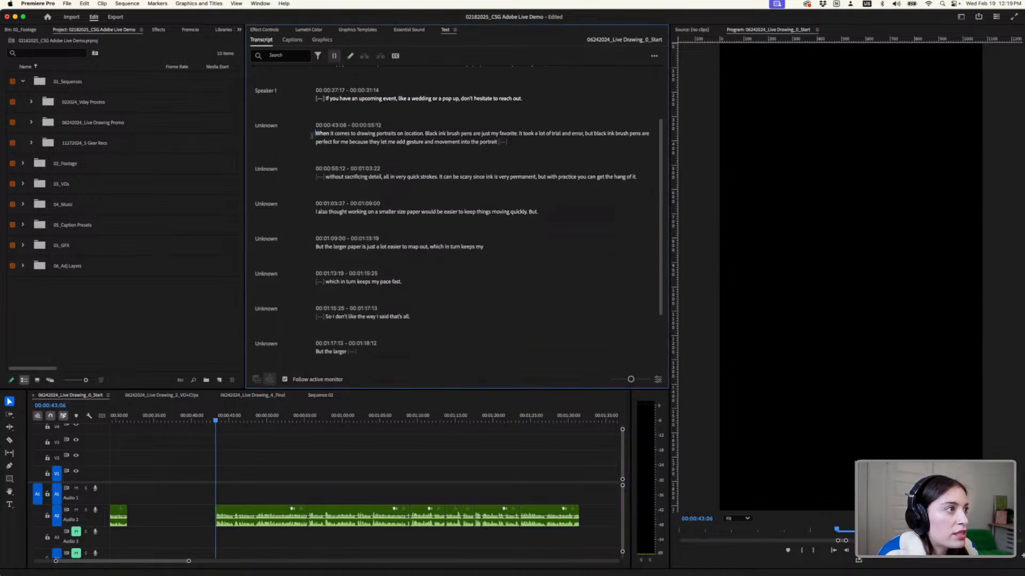
{"action": "double_click", "coordinate": [322, 133]}
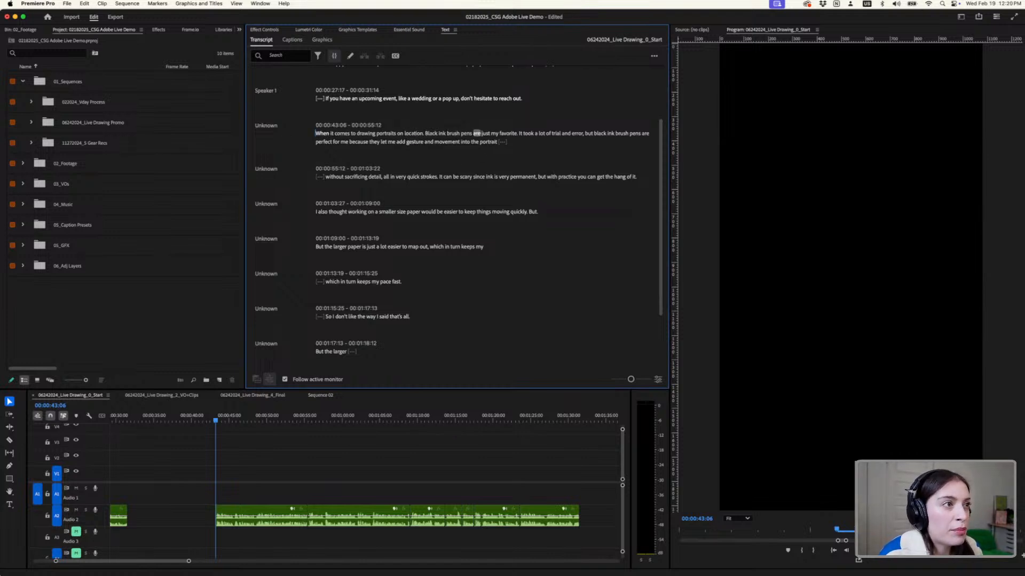
- Correct the transcript paragraph about drawing portraits on location so it reads "location, black ink brush pens", with a comma and lowercase b
{"action": "double_click", "coordinate": [415, 133]}
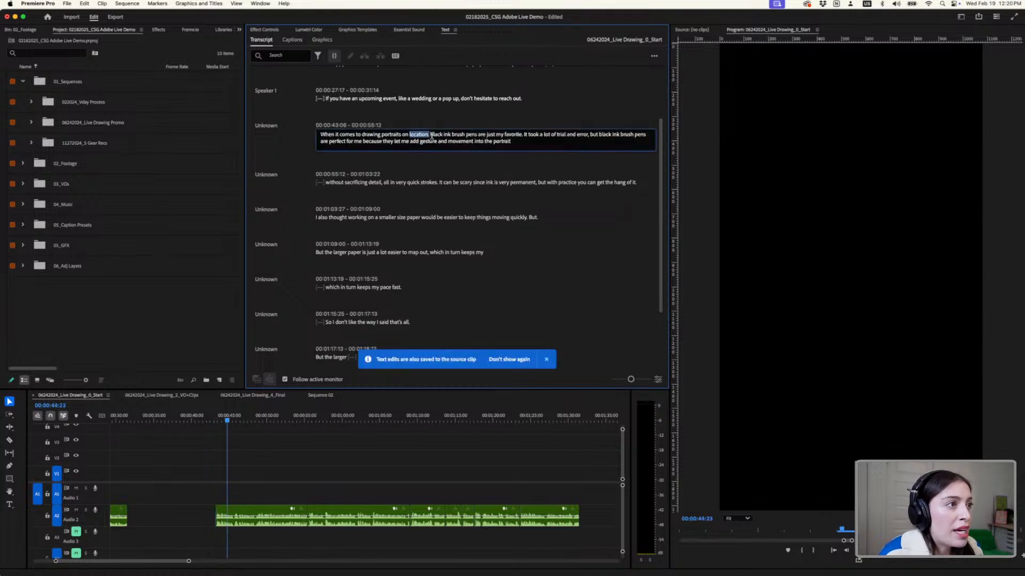
{"action": "left_click", "coordinate": [430, 135]}
{"action": "key", "text": "BackSpace"}
{"action": "key", "text": "BackSpace"}
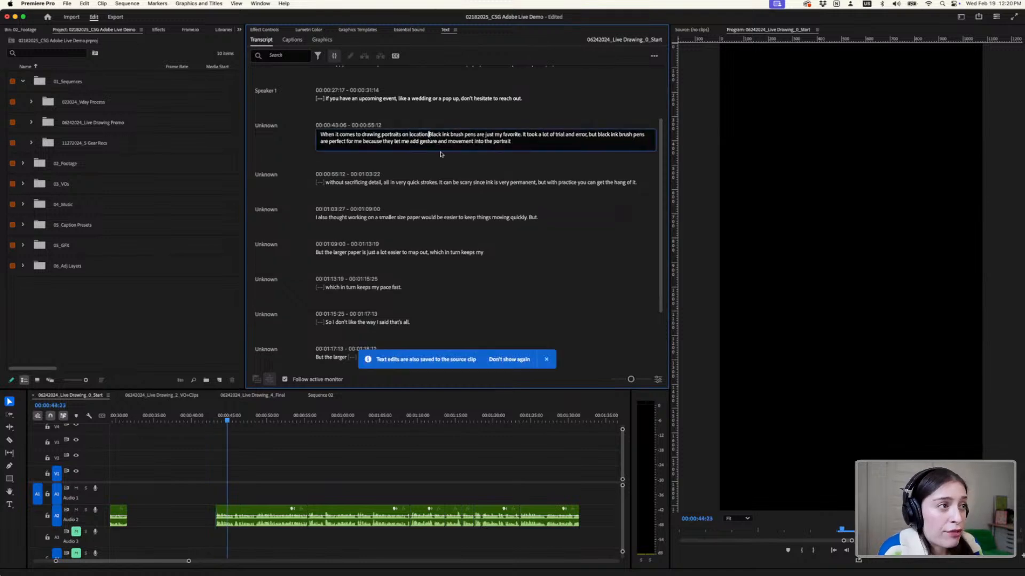
{"action": "type", "text": ","}
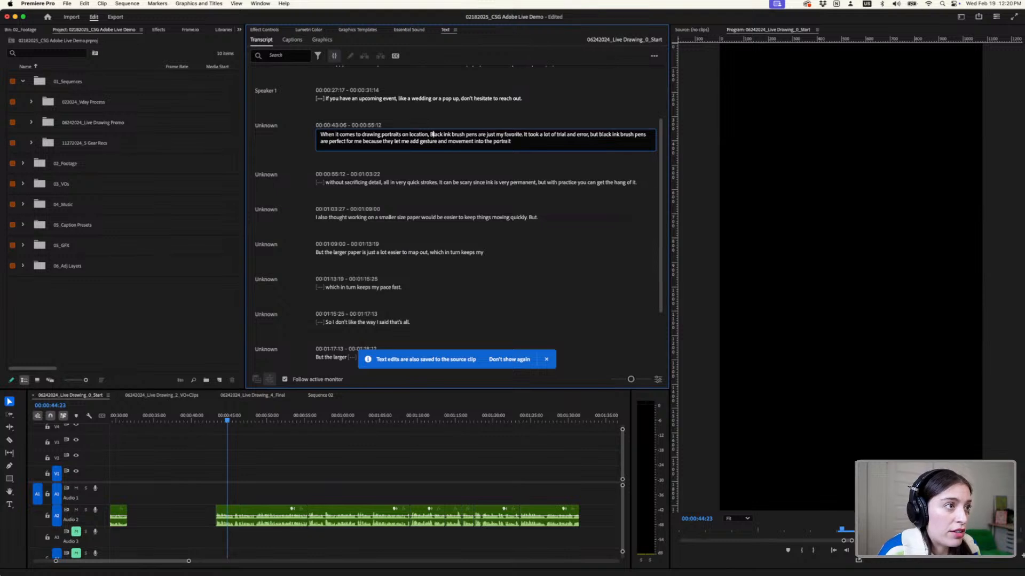
{"action": "key", "text": "Delete"}
{"action": "type", "text": "b"}
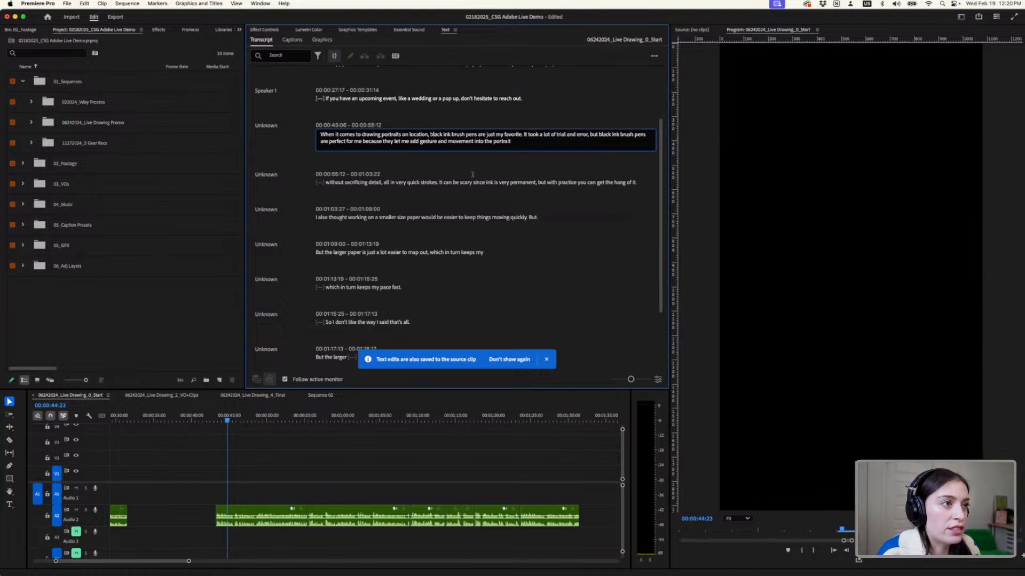
{"action": "left_click", "coordinate": [546, 359]}
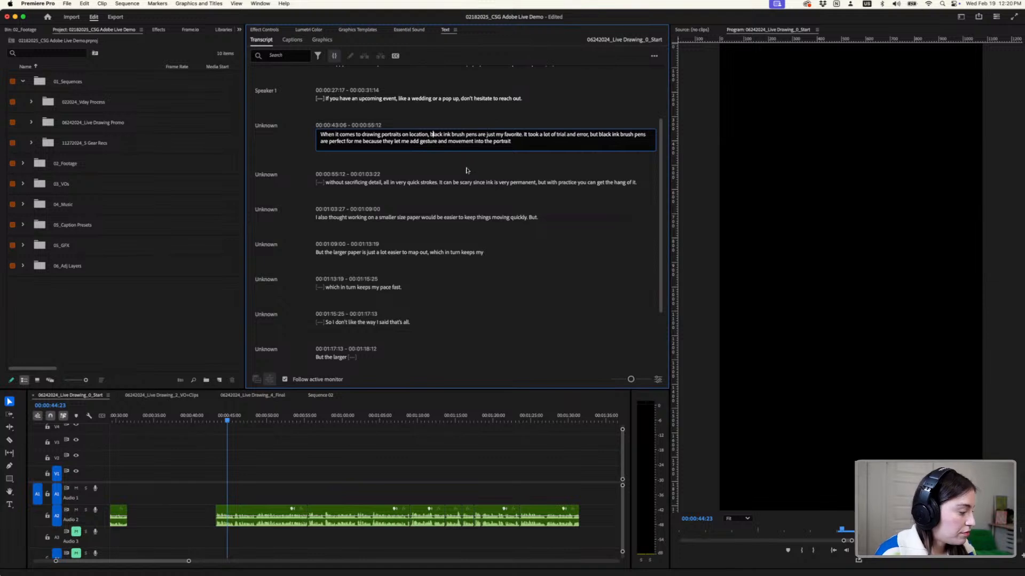
{"action": "left_click", "coordinate": [447, 111]}
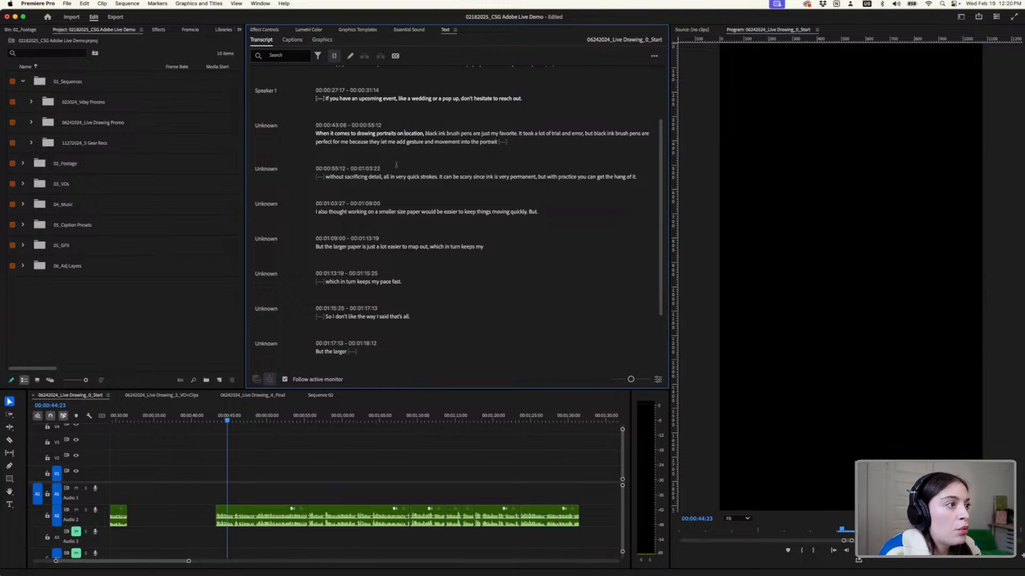
- Add a comma after "portrait" at the end of the same transcript paragraph
{"action": "double_click", "coordinate": [495, 142]}
{"action": "left_click", "coordinate": [526, 145]}
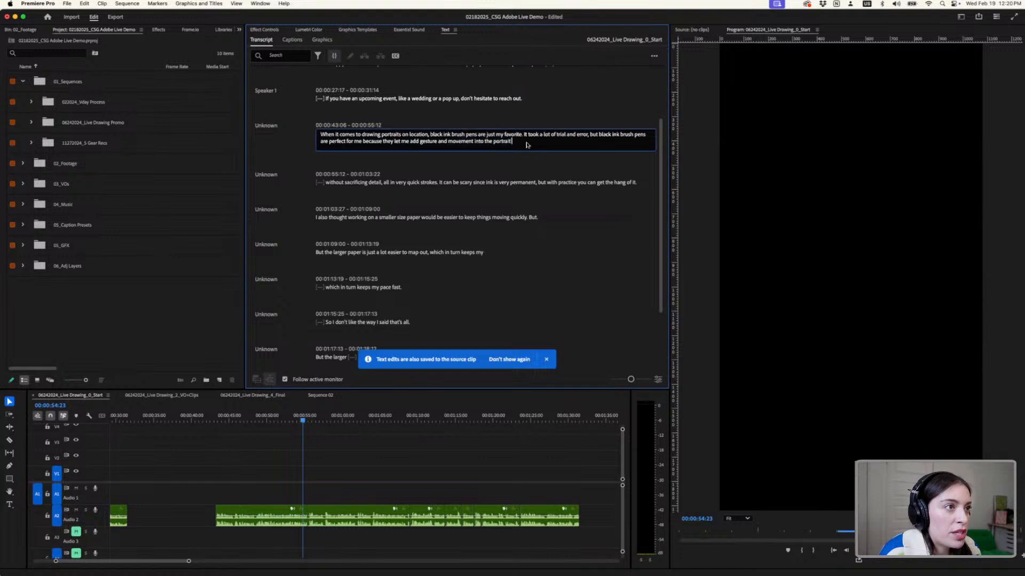
{"action": "type", "text": ","}
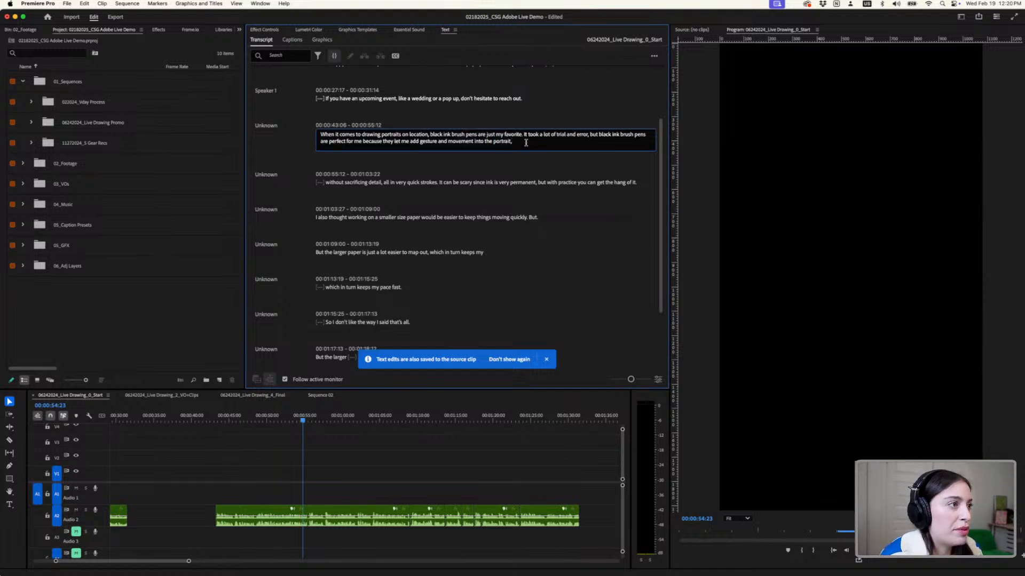
{"action": "left_click", "coordinate": [395, 178]}
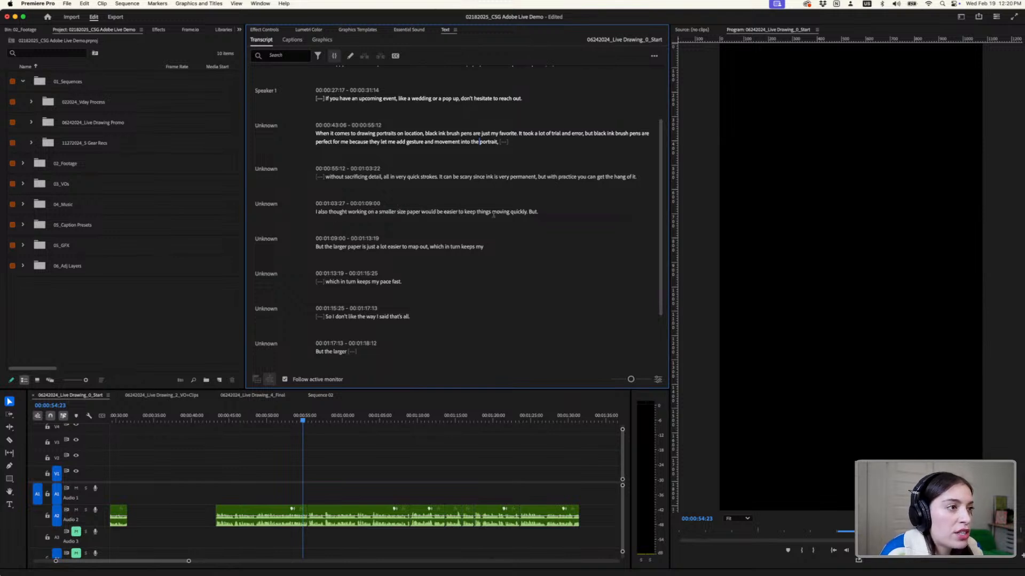
- Delete the flawed take from the transcript, from "But." after "moving quickly" through "So I don't like the way I said that's all."
{"action": "double_click", "coordinate": [530, 212]}
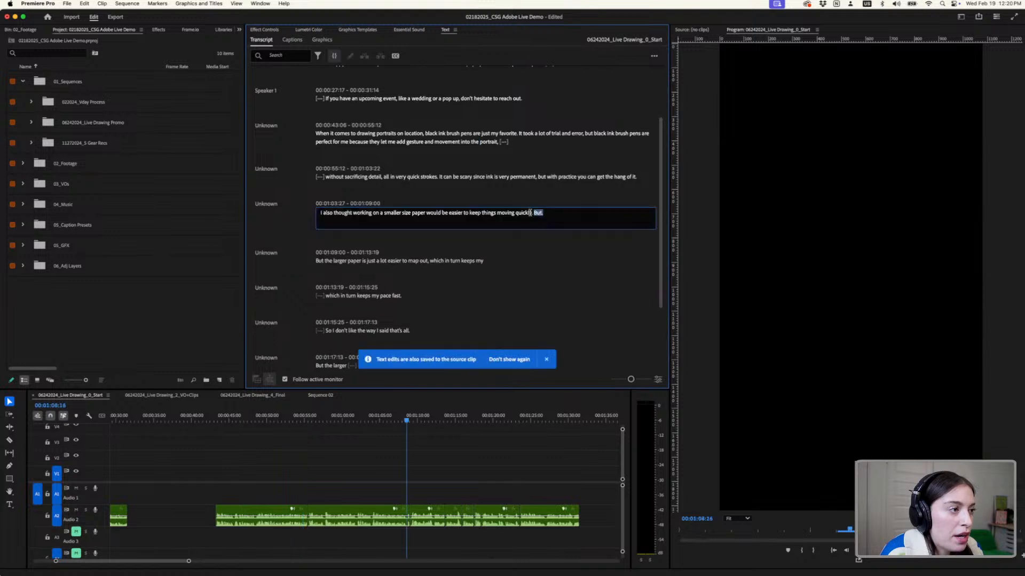
{"action": "left_click", "coordinate": [388, 268]}
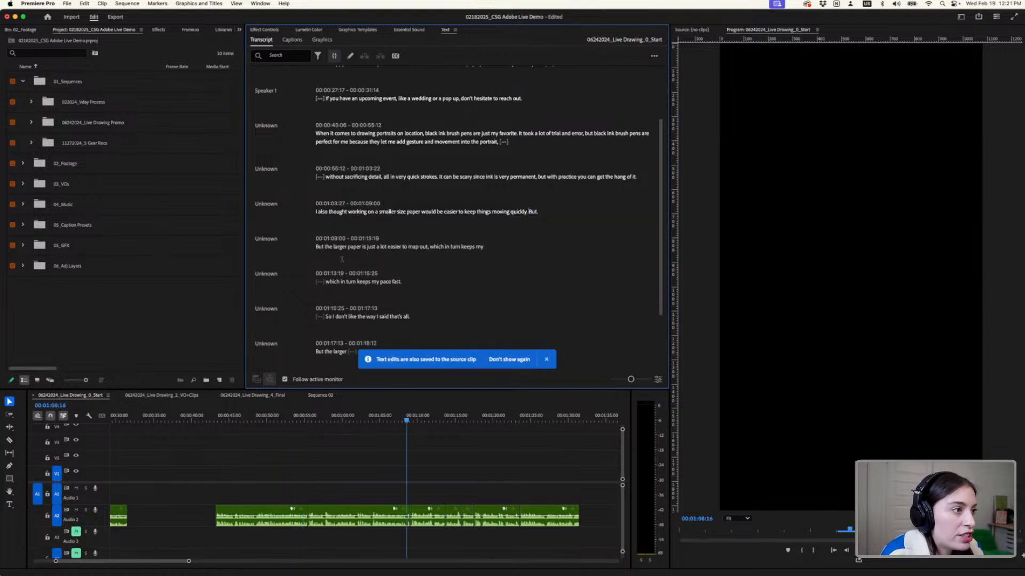
{"action": "scroll", "coordinate": [367, 258], "scroll_direction": "down", "scroll_amount": 1}
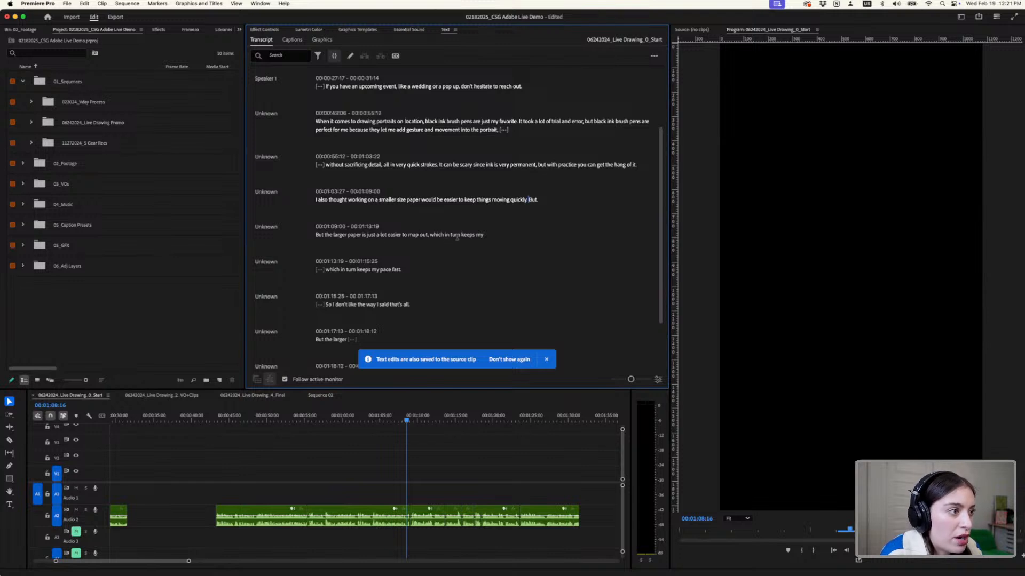
{"action": "scroll", "coordinate": [411, 251], "scroll_direction": "down", "scroll_amount": 1}
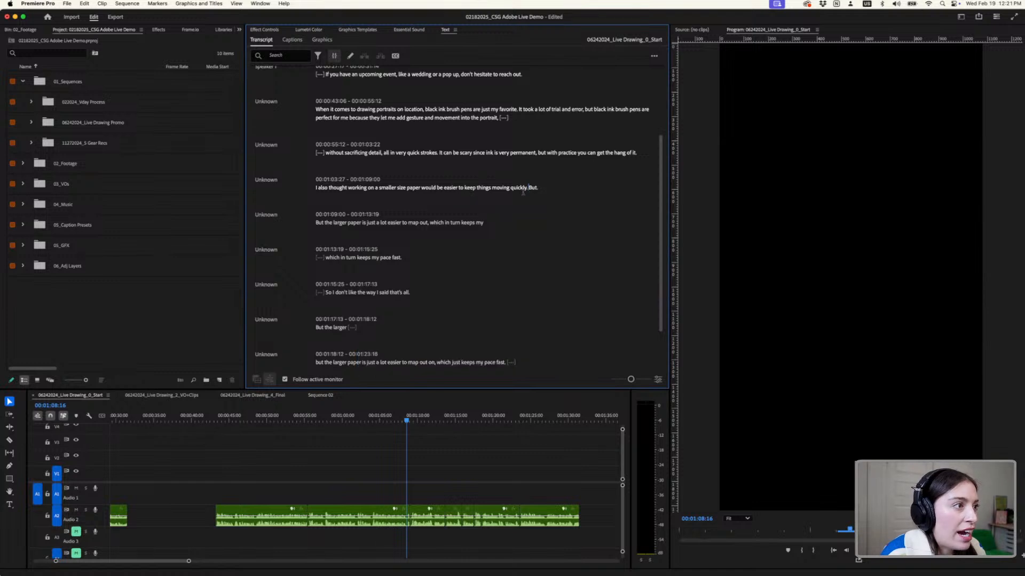
{"action": "left_click_drag", "start_coordinate": [530, 189], "coordinate": [407, 297]}
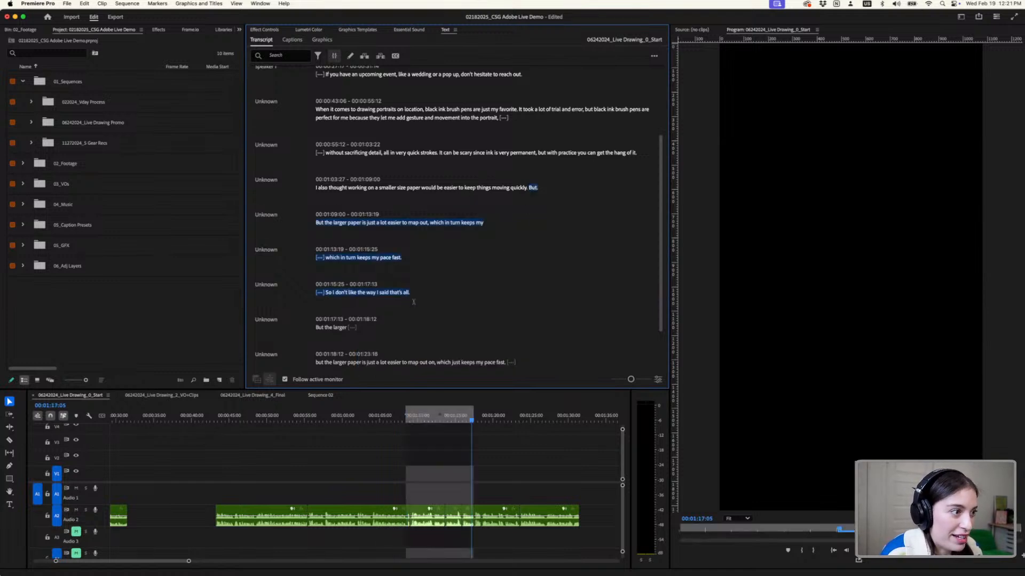
{"action": "scroll", "coordinate": [413, 302], "scroll_direction": "down", "scroll_amount": 1}
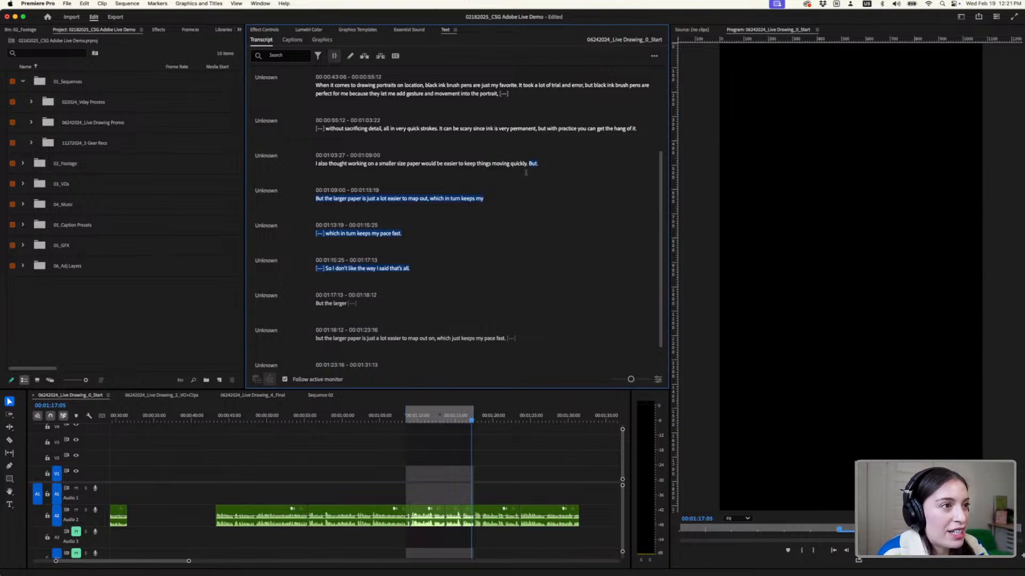
{"action": "left_click_drag", "start_coordinate": [531, 164], "coordinate": [517, 267]}
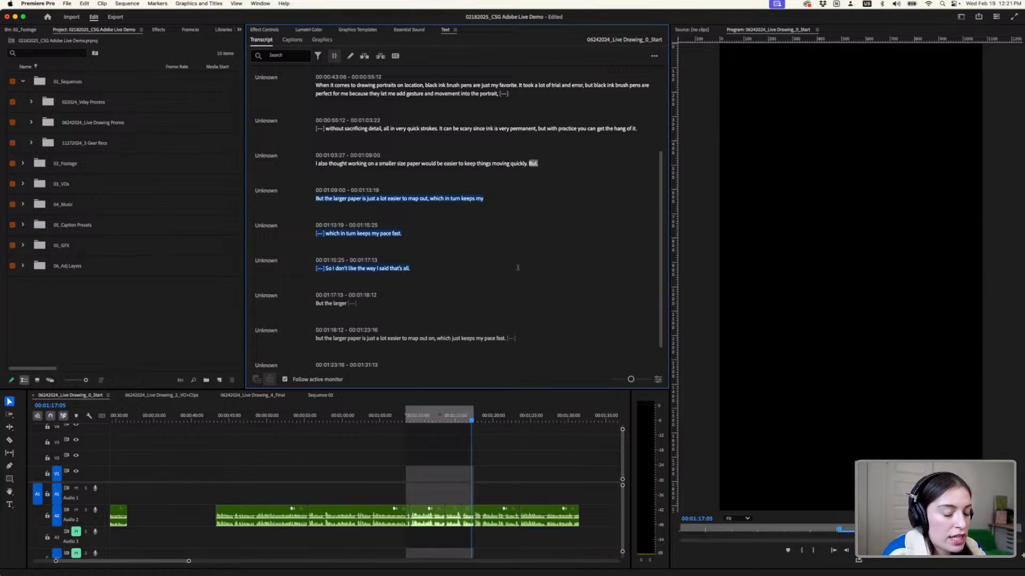
{"action": "key", "text": "Delete"}
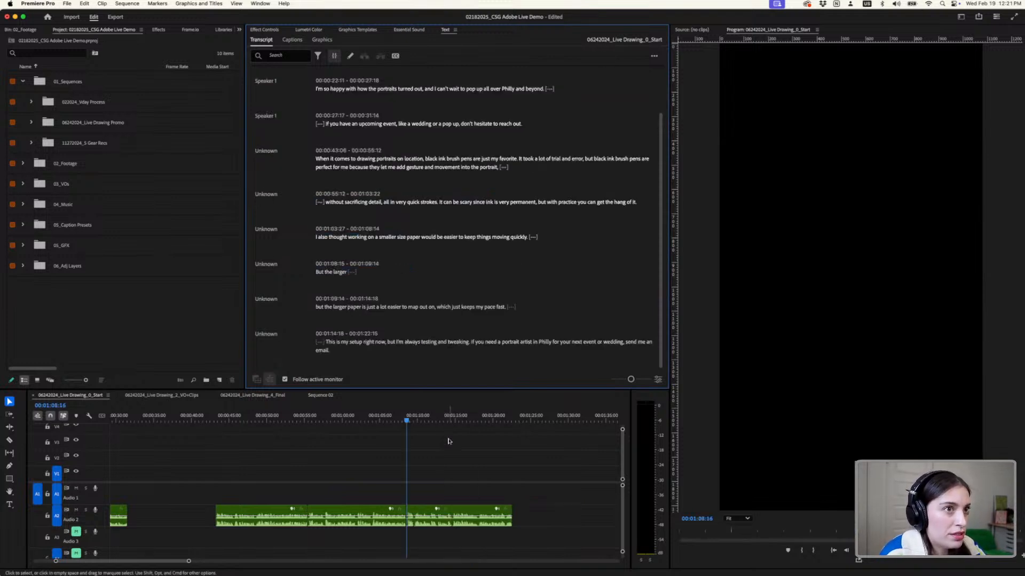
- Delete the false start "But the larger" and its trailing pause from the transcript
{"action": "left_click", "coordinate": [334, 57]}
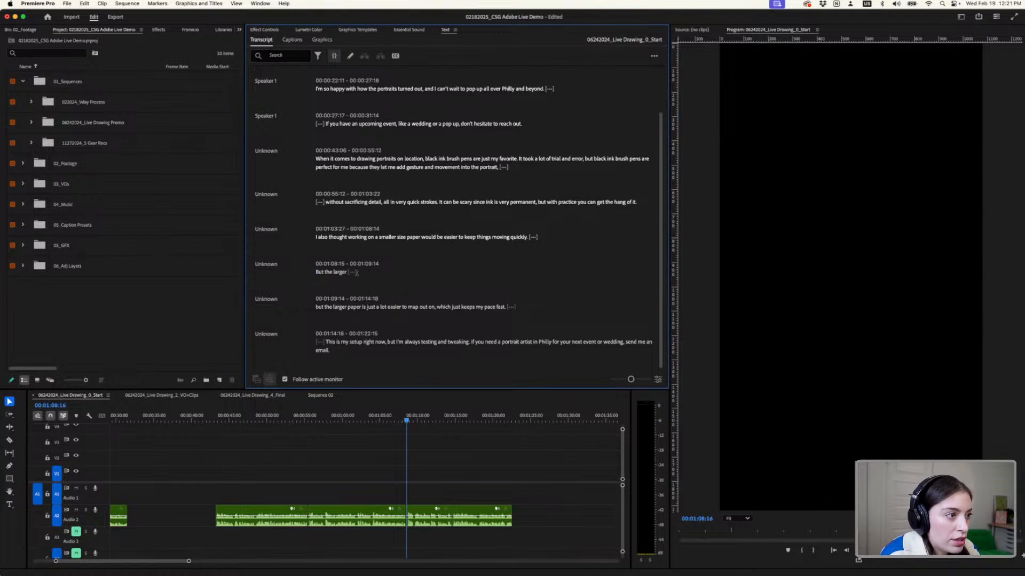
{"action": "left_click_drag", "start_coordinate": [357, 272], "coordinate": [313, 270]}
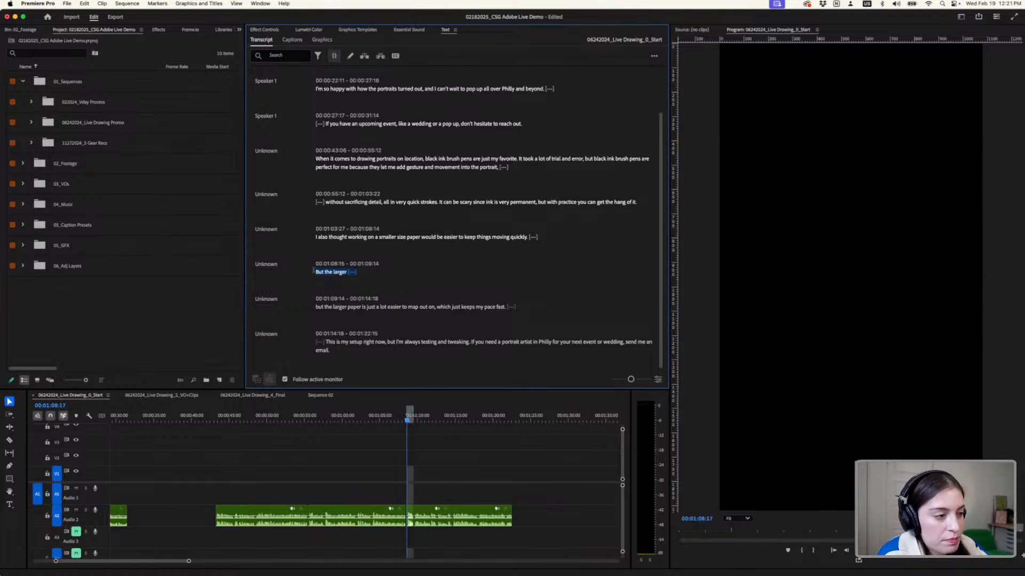
{"action": "key", "text": "Delete"}
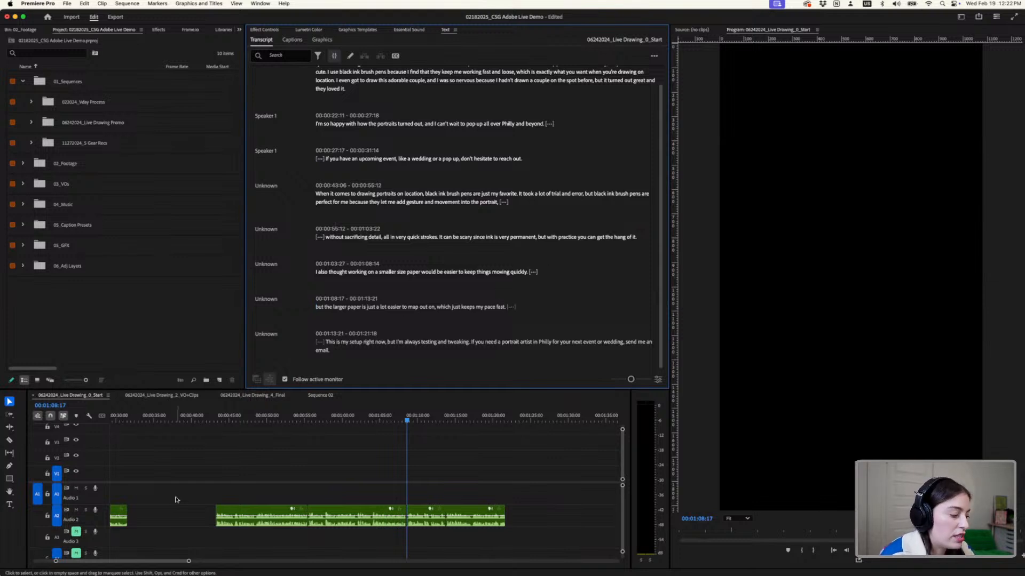
- Enlarge the timeline and audio tracks, and split the A2 voiceover at 00:01:08:23, just before "the larger paper"
{"action": "scroll", "coordinate": [367, 542], "scroll_direction": "up", "scroll_amount": 10}
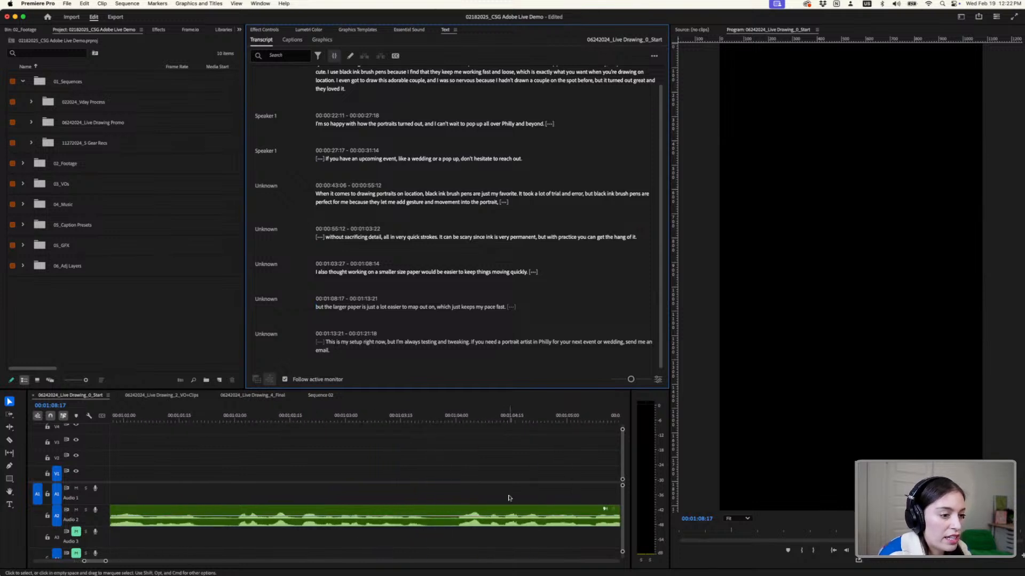
{"action": "scroll", "coordinate": [501, 464], "scroll_direction": "right", "scroll_amount": 5}
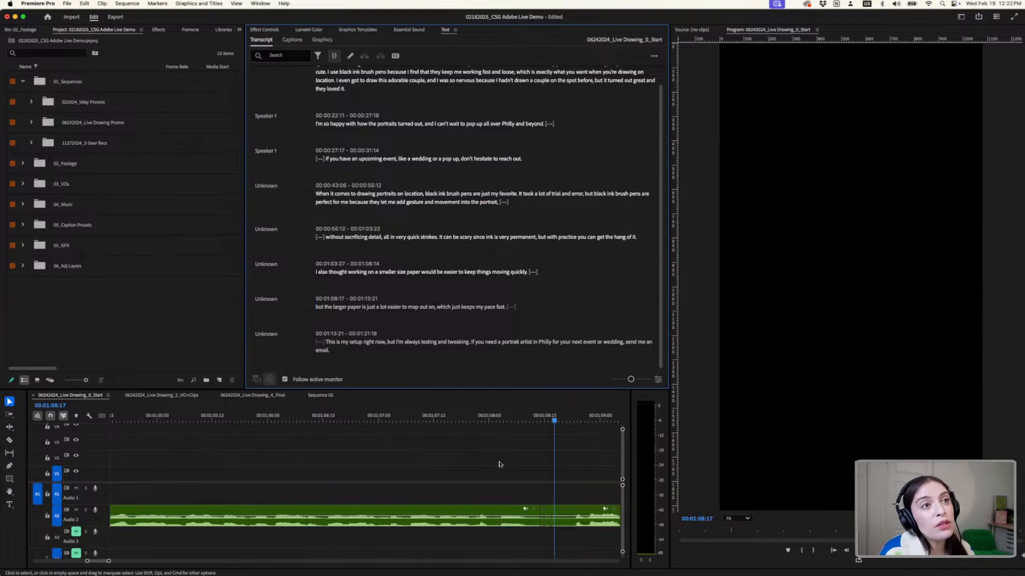
{"action": "scroll", "coordinate": [607, 487], "scroll_direction": "up", "scroll_amount": 3}
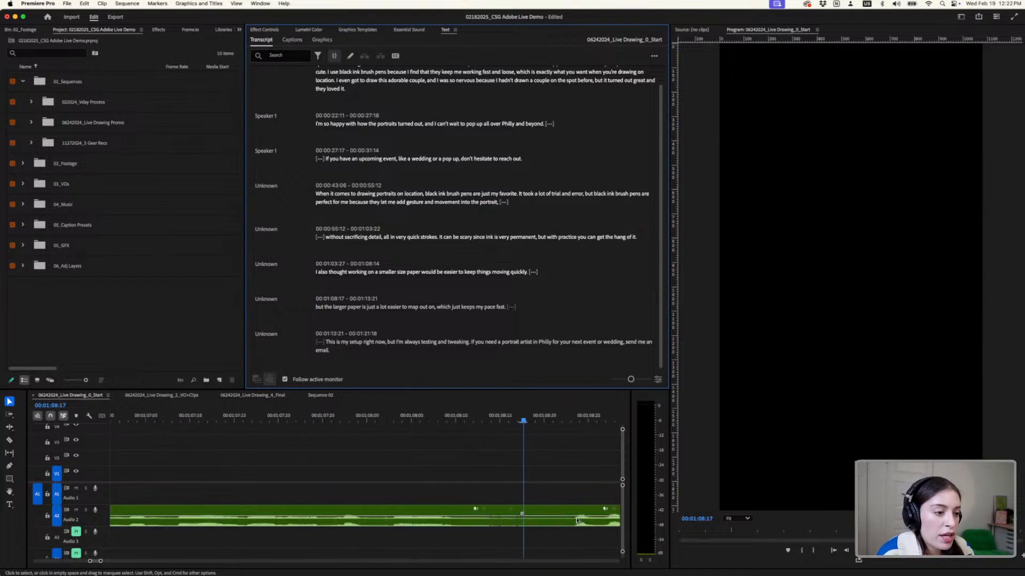
{"action": "key", "text": "c"}
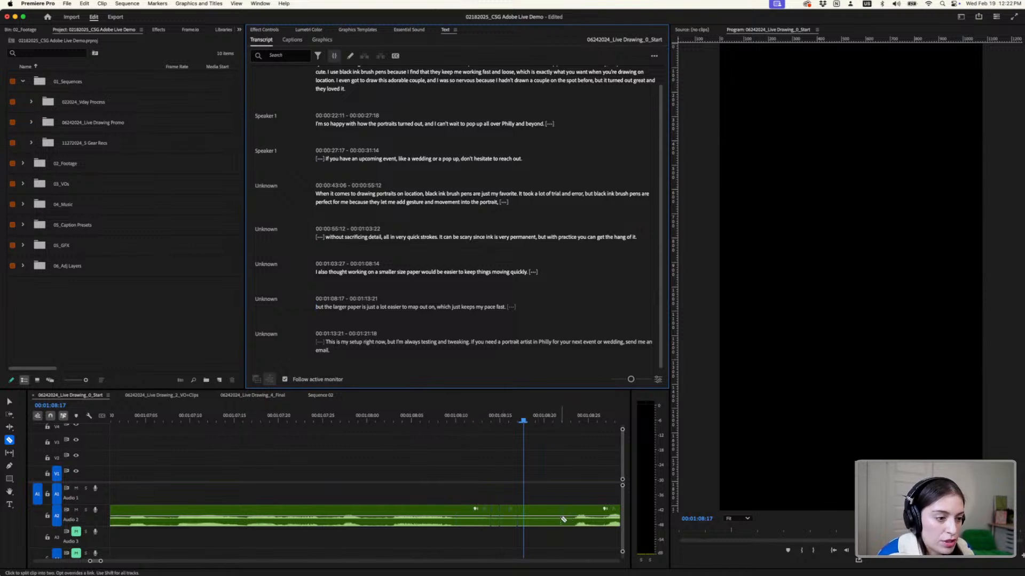
{"action": "left_click_drag", "start_coordinate": [569, 391], "coordinate": [568, 235]}
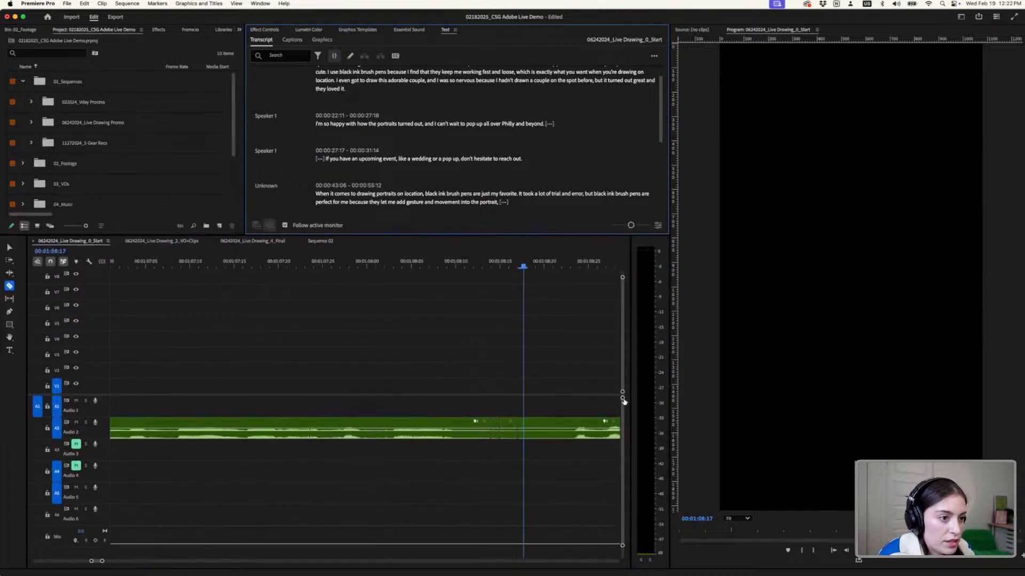
{"action": "left_click_drag", "start_coordinate": [622, 398], "coordinate": [622, 422]}
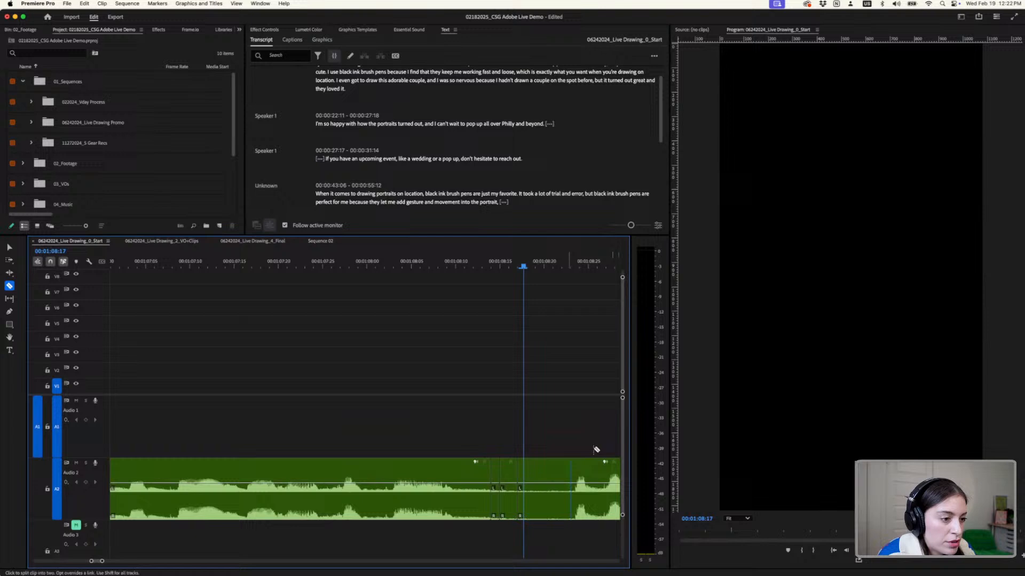
{"action": "left_click", "coordinate": [570, 496]}
- Delete the three short leftover clips before the new cut on A2 and ripple delete the gap
{"action": "key", "text": "v"}
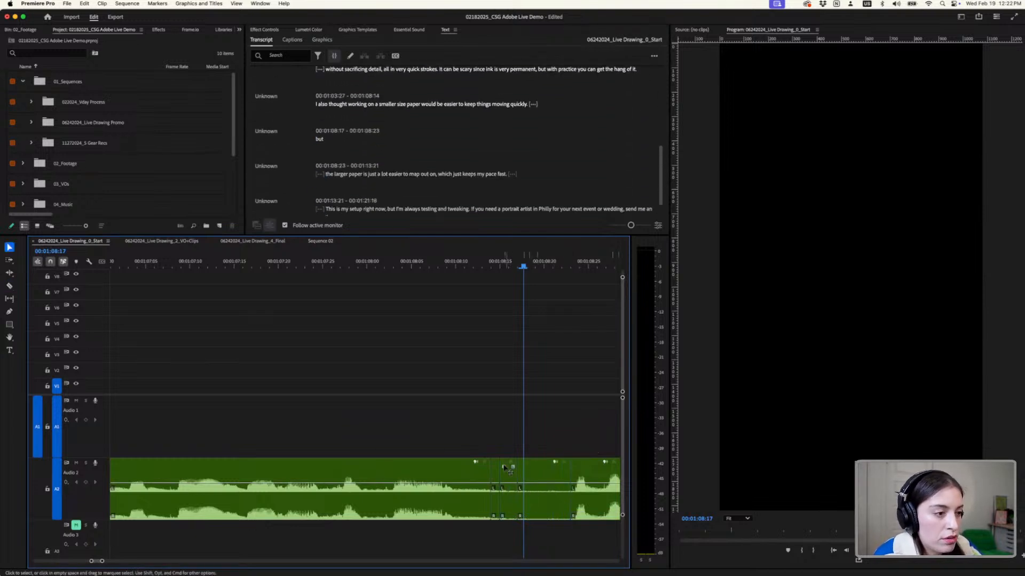
{"action": "left_click_drag", "start_coordinate": [491, 451], "coordinate": [550, 527]}
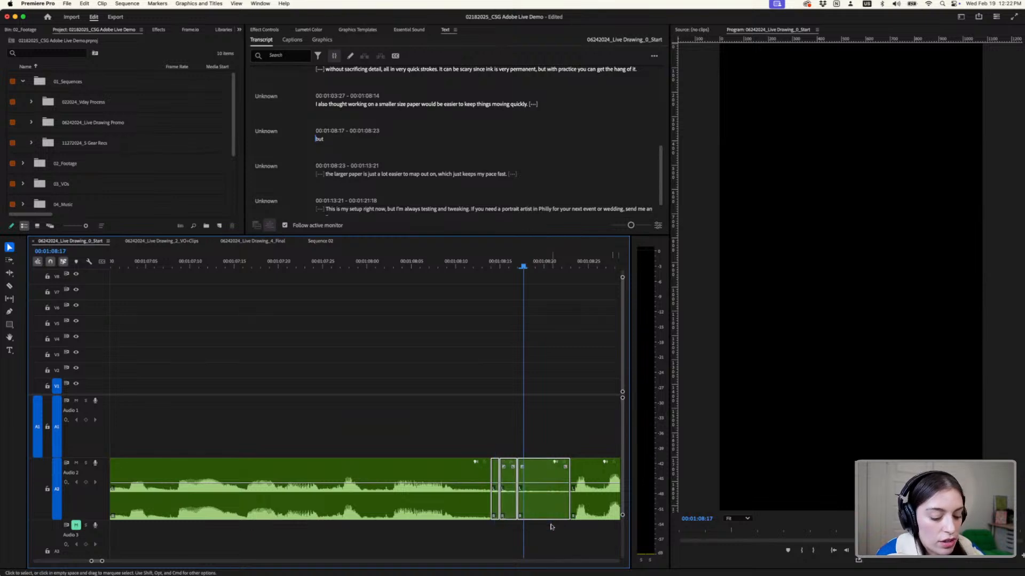
{"action": "key", "text": "Delete"}
{"action": "right_click", "coordinate": [544, 468]}
{"action": "left_click", "coordinate": [554, 480]}
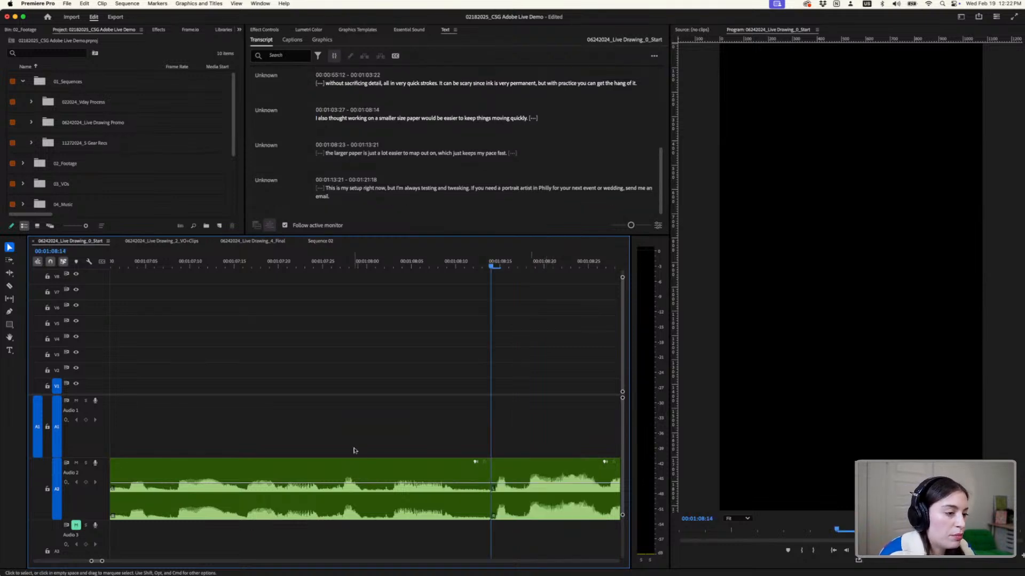
- Play the second voiceover from its start at 00:00:43:06 to check the edited audio
{"action": "scroll", "coordinate": [354, 451], "scroll_direction": "down", "scroll_amount": 5}
{"action": "scroll", "coordinate": [191, 379], "scroll_direction": "up", "scroll_amount": 1}
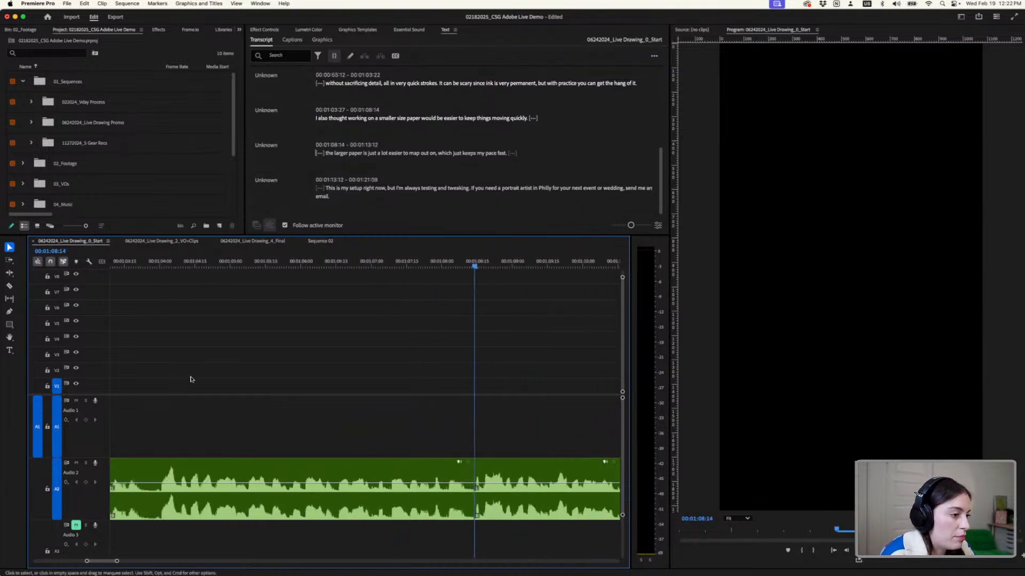
{"action": "scroll", "coordinate": [190, 380], "scroll_direction": "up", "scroll_amount": 1}
{"action": "scroll", "coordinate": [191, 379], "scroll_direction": "down", "scroll_amount": 4}
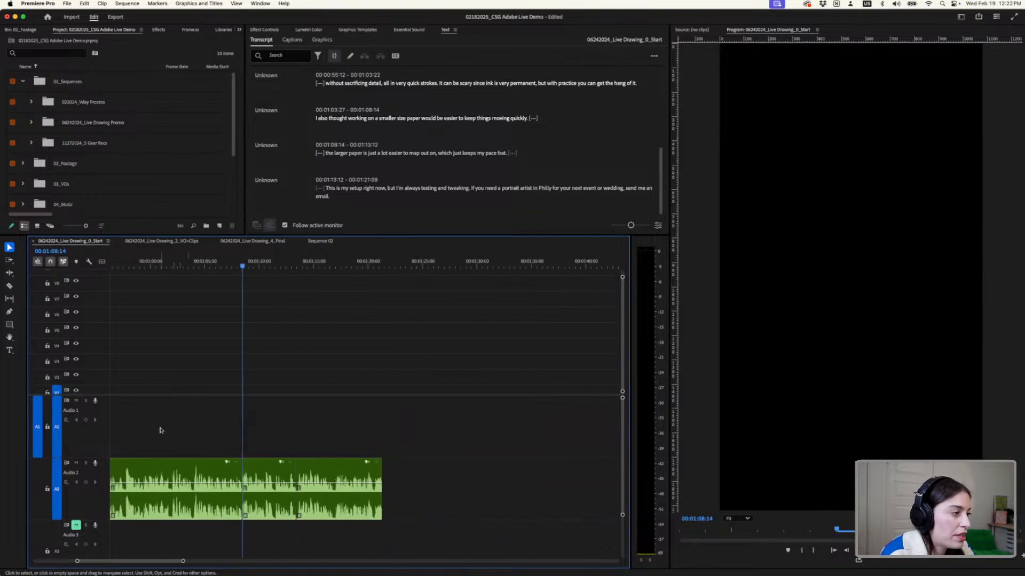
{"action": "scroll", "coordinate": [161, 430], "scroll_direction": "left", "scroll_amount": 5}
{"action": "scroll", "coordinate": [160, 430], "scroll_direction": "right", "scroll_amount": 3}
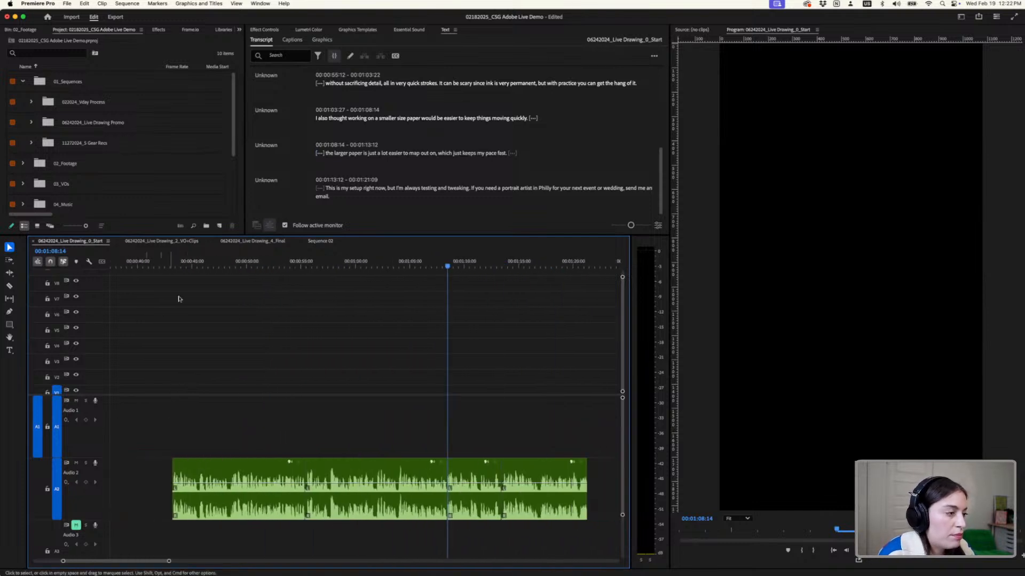
{"action": "left_click", "coordinate": [174, 267]}
{"action": "left_click_drag", "start_coordinate": [174, 267], "coordinate": [174, 267]}
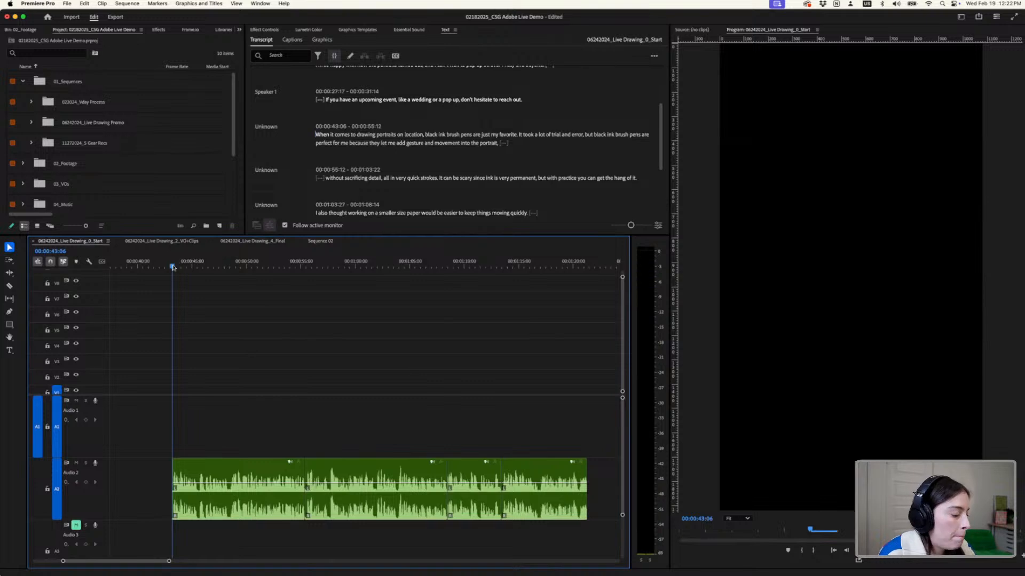
{"action": "key", "text": "space"}
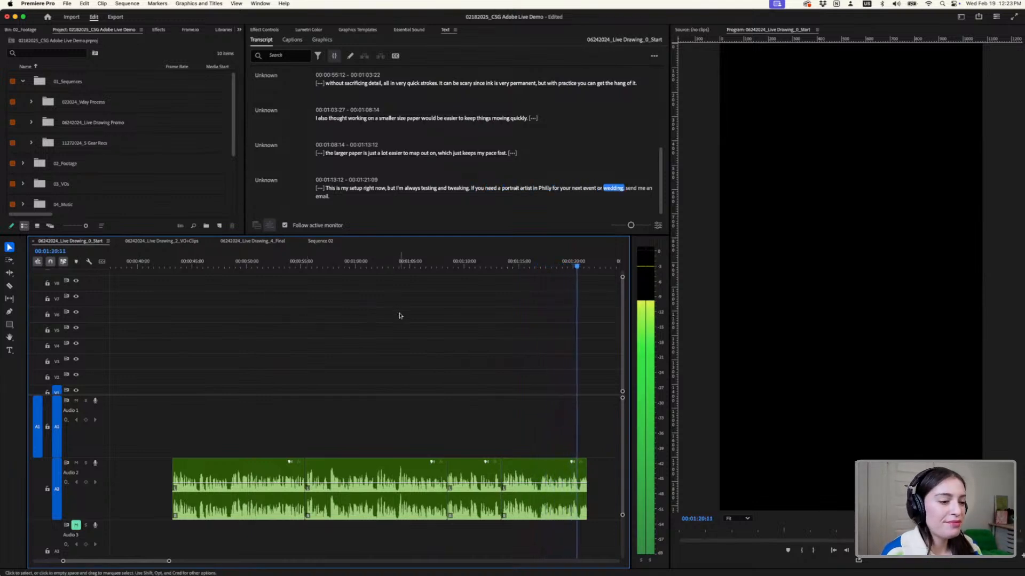
{"action": "key", "text": "space"}
{"action": "key", "text": "space"}
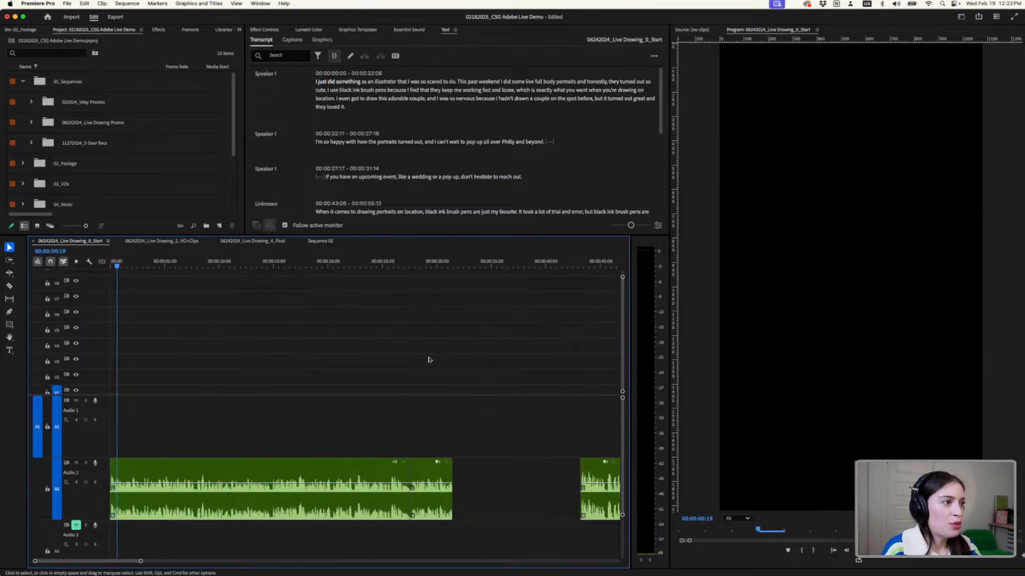
- Examine the cuts in the second voiceover on A2 up close, and compare its placement with the first voiceover
{"action": "scroll", "coordinate": [562, 406], "scroll_direction": "right", "scroll_amount": 10}
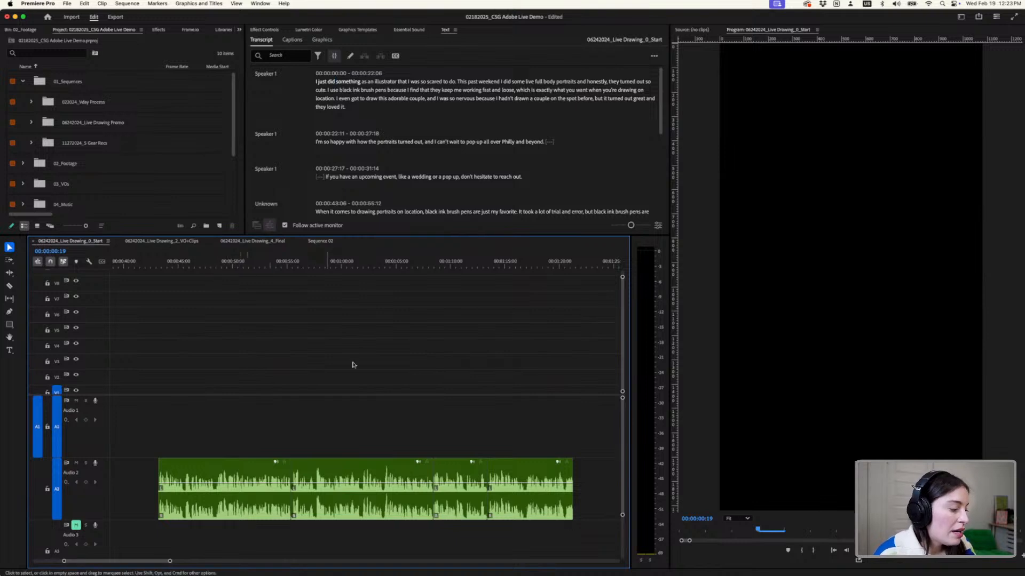
{"action": "scroll", "coordinate": [279, 493], "scroll_direction": "up", "scroll_amount": 3}
{"action": "scroll", "coordinate": [279, 493], "scroll_direction": "up", "scroll_amount": 4}
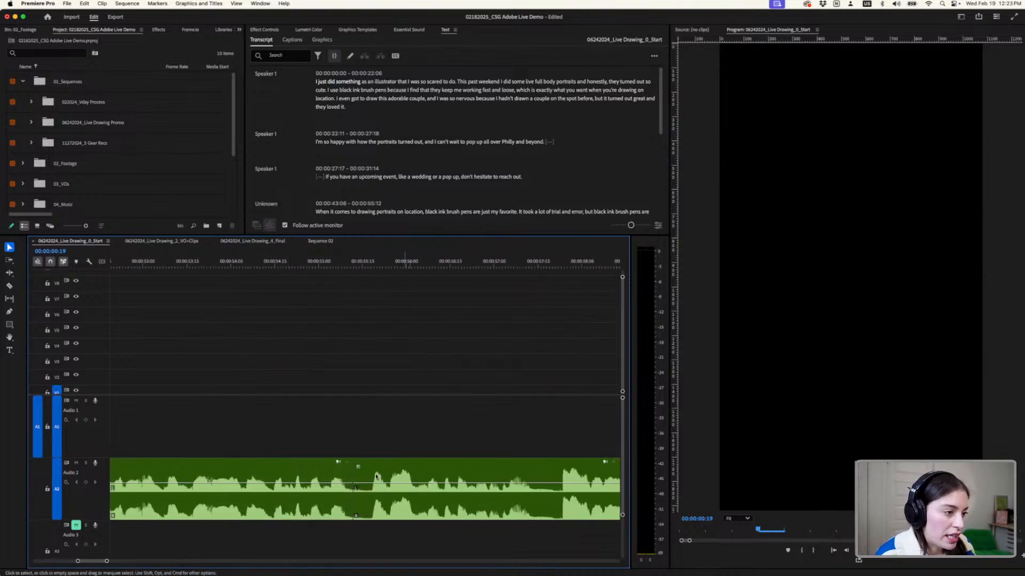
{"action": "scroll", "coordinate": [369, 488], "scroll_direction": "down", "scroll_amount": 5}
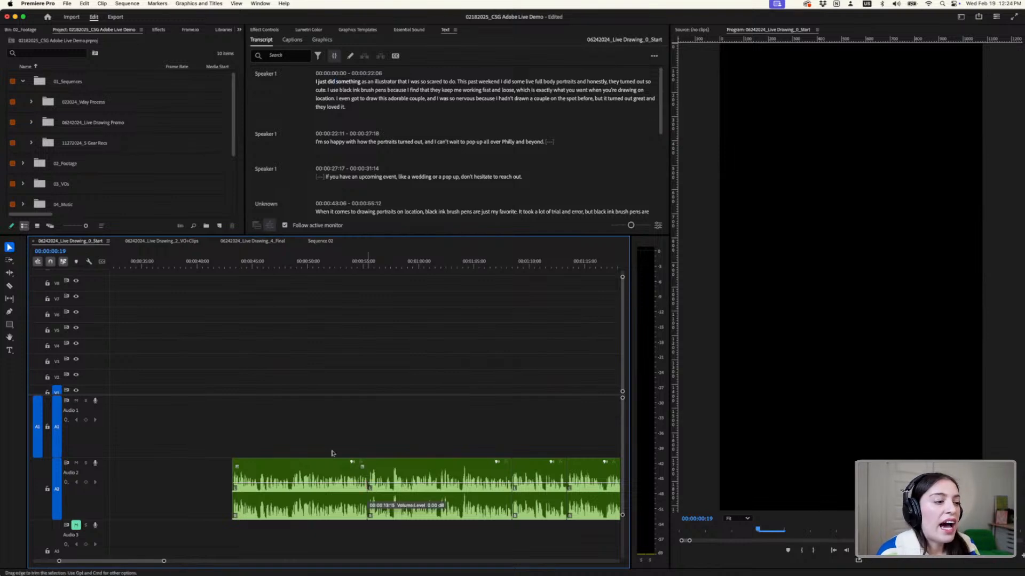
{"action": "left_click_drag", "start_coordinate": [166, 236], "coordinate": [163, 324]}
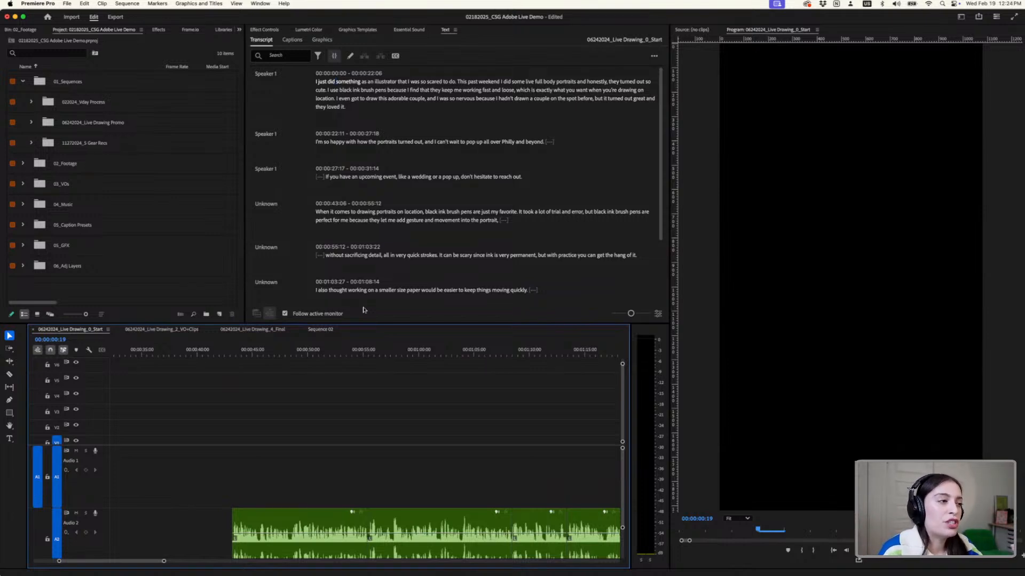
{"action": "left_click_drag", "start_coordinate": [373, 322], "coordinate": [342, 255]}
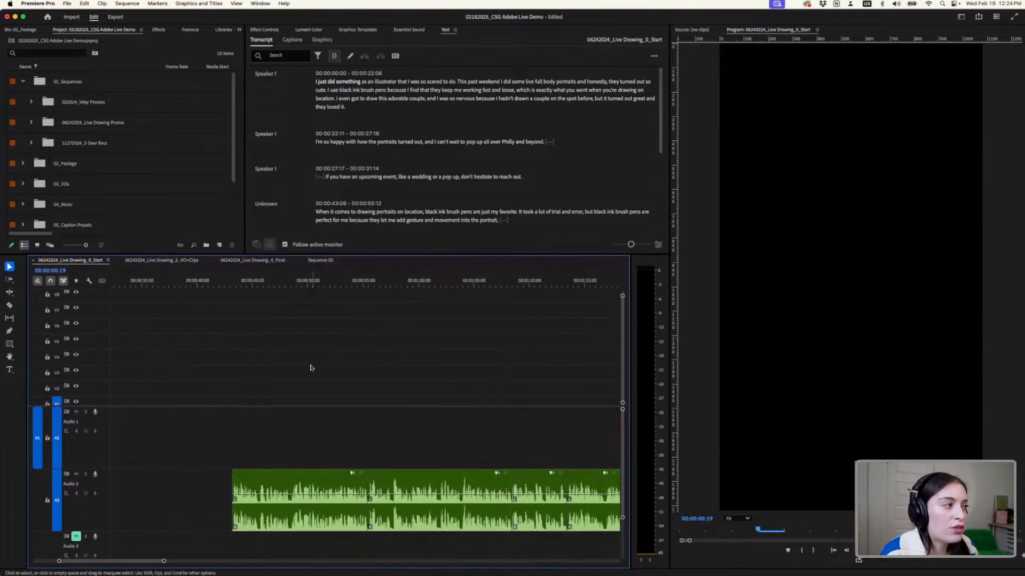
{"action": "scroll", "coordinate": [312, 368], "scroll_direction": "down", "scroll_amount": 5}
{"action": "scroll", "coordinate": [245, 381], "scroll_direction": "left", "scroll_amount": 3}
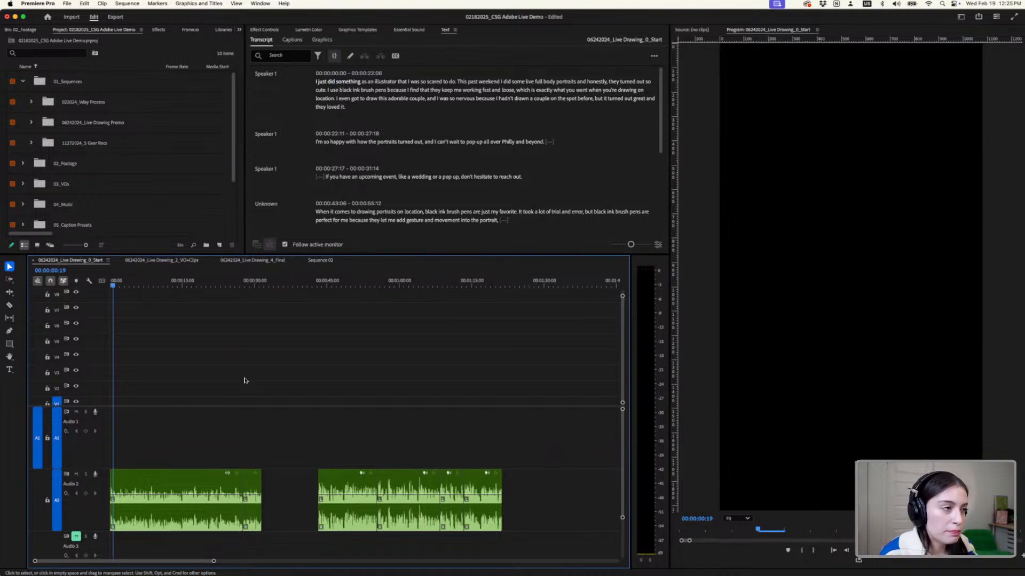
{"action": "scroll", "coordinate": [474, 451], "scroll_direction": "up", "scroll_amount": 5}
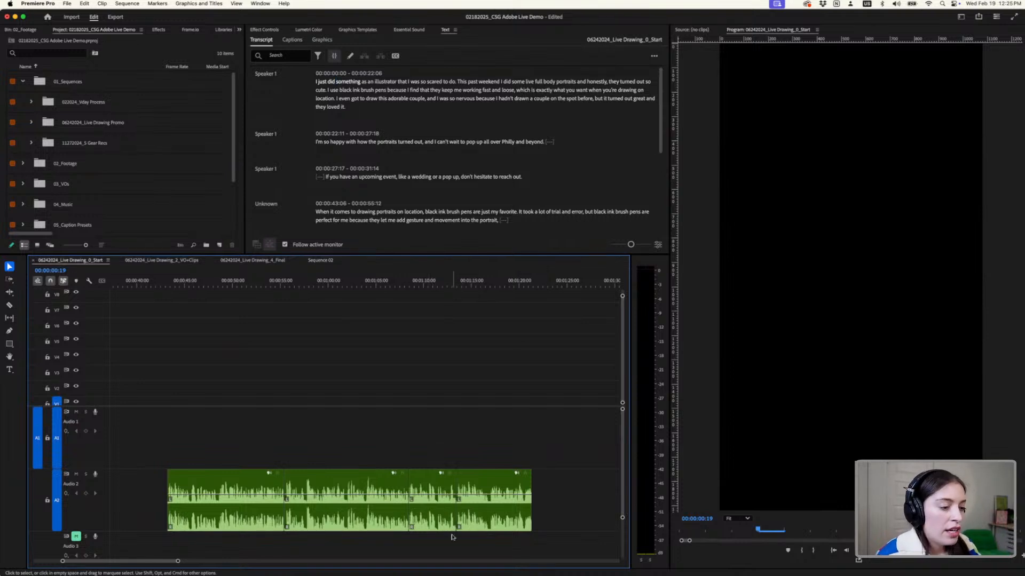
- Switch to Notion and read the Reel Shot List below the voiceover script, covering script lines, shot descriptions and shot types
{"action": "mouse_move", "coordinate": [438, 574]}
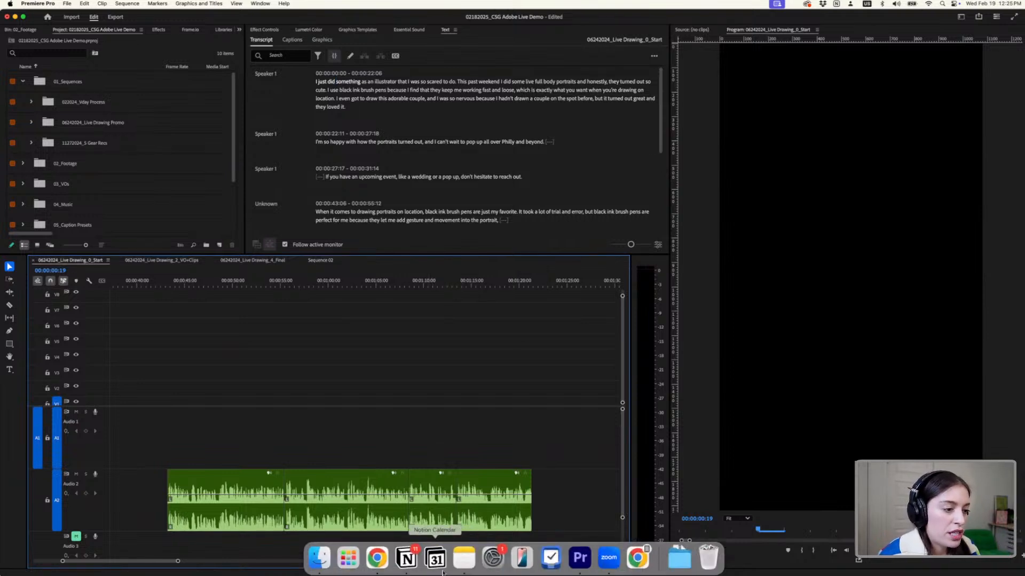
{"action": "left_click", "coordinate": [405, 559]}
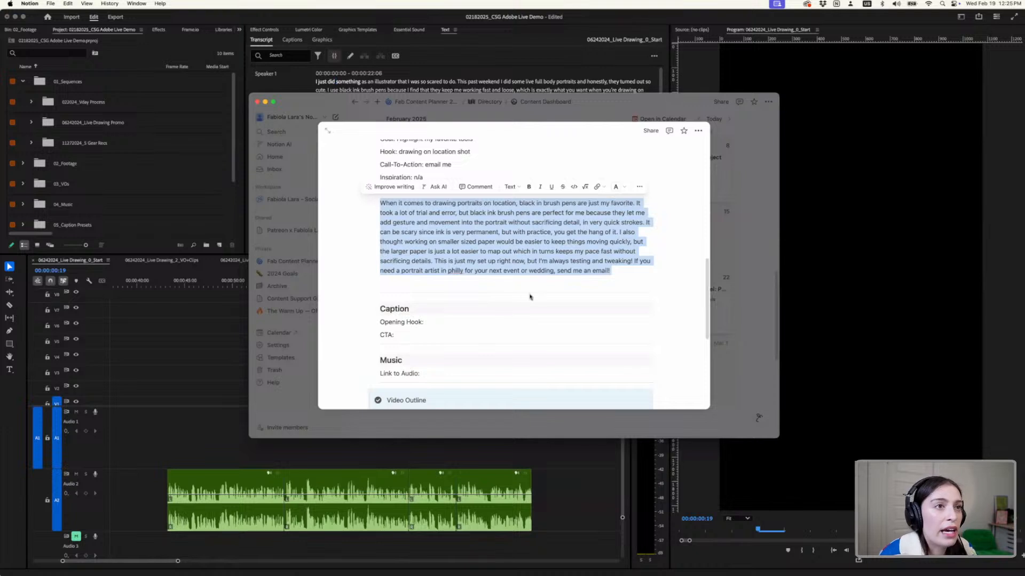
{"action": "scroll", "coordinate": [530, 297], "scroll_direction": "down", "scroll_amount": 10}
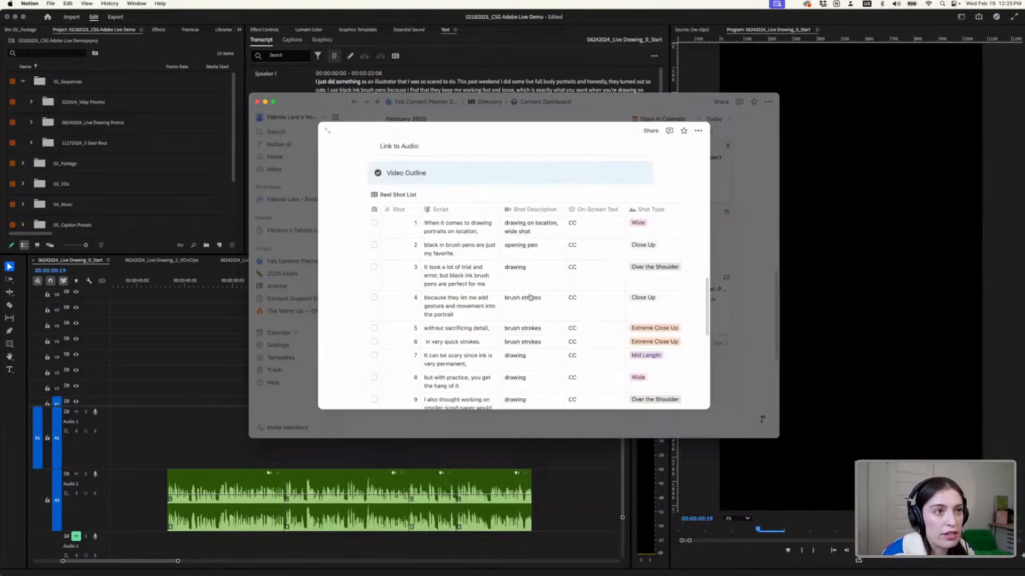
{"action": "scroll", "coordinate": [530, 296], "scroll_direction": "down", "scroll_amount": 1}
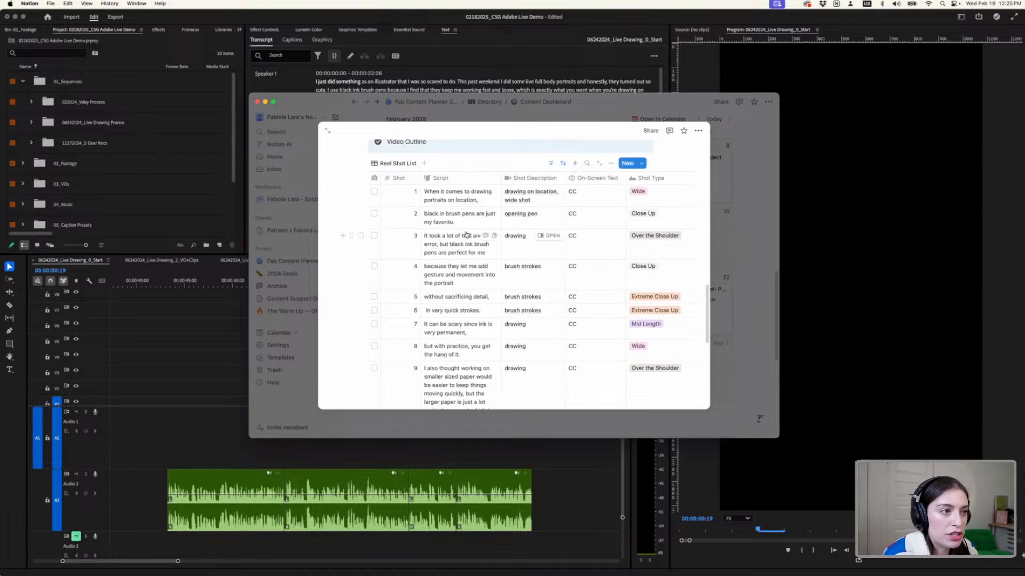
{"action": "scroll", "coordinate": [467, 239], "scroll_direction": "down", "scroll_amount": 1}
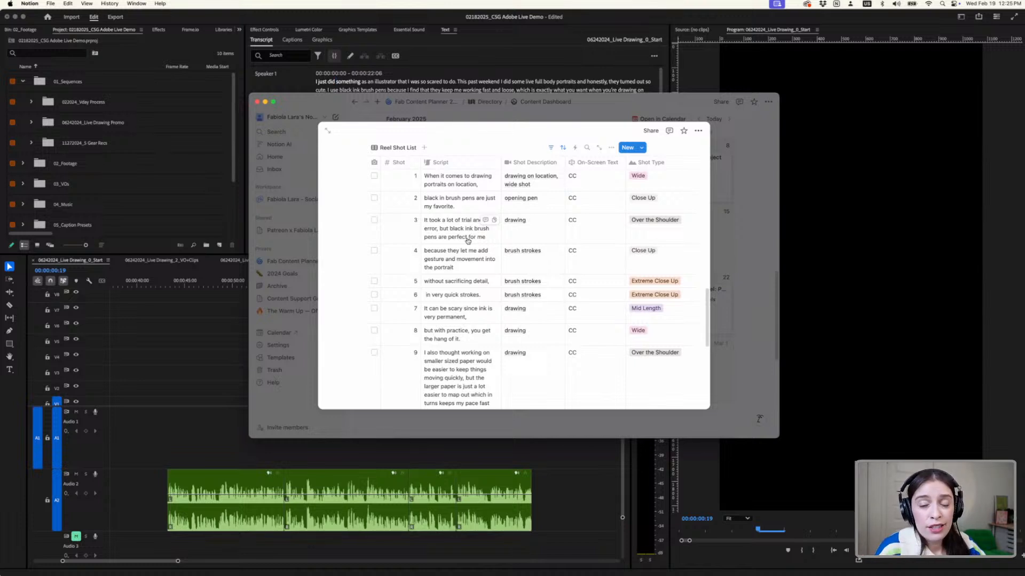
{"action": "scroll", "coordinate": [467, 234], "scroll_direction": "up", "scroll_amount": 1}
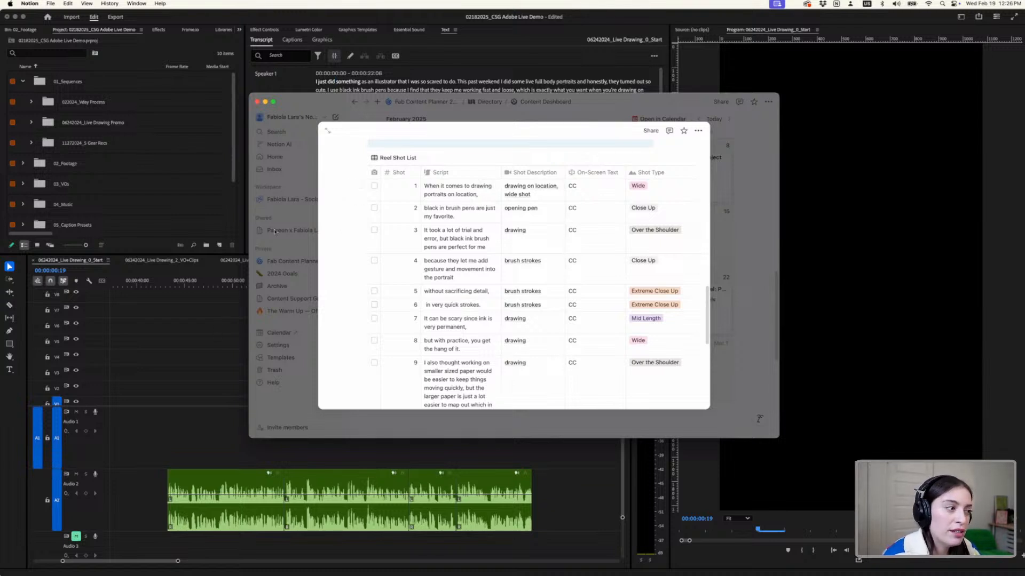
- Return to Premiere Pro, collapse 01_Sequences, expand 02_Footage down to the 06242024_Live Drawing Pop Up clips, and enlarge the bin view
{"action": "left_click", "coordinate": [203, 345]}
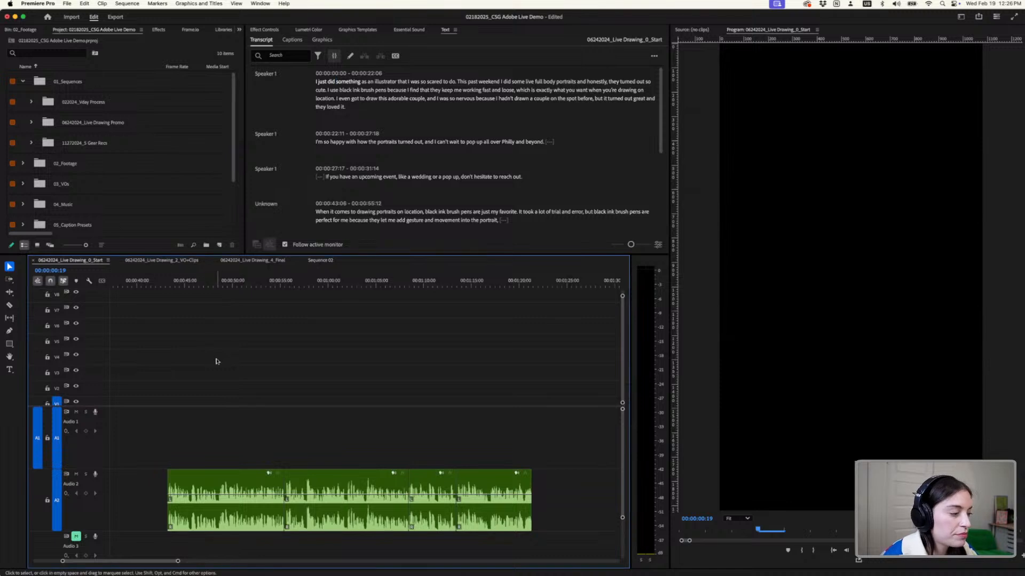
{"action": "scroll", "coordinate": [313, 360], "scroll_direction": "down", "scroll_amount": 1}
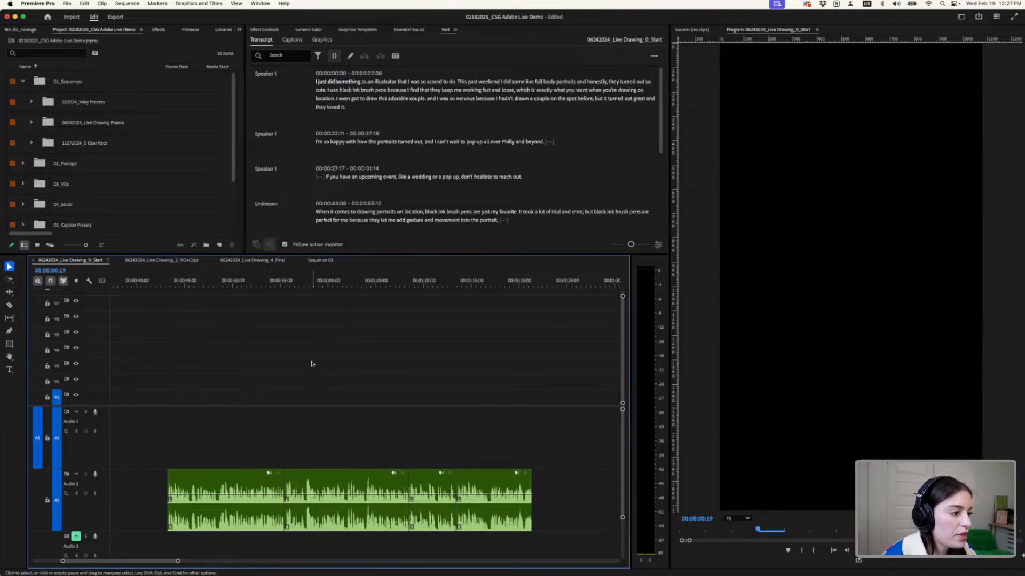
{"action": "left_click", "coordinate": [23, 81]}
{"action": "left_click", "coordinate": [23, 102]}
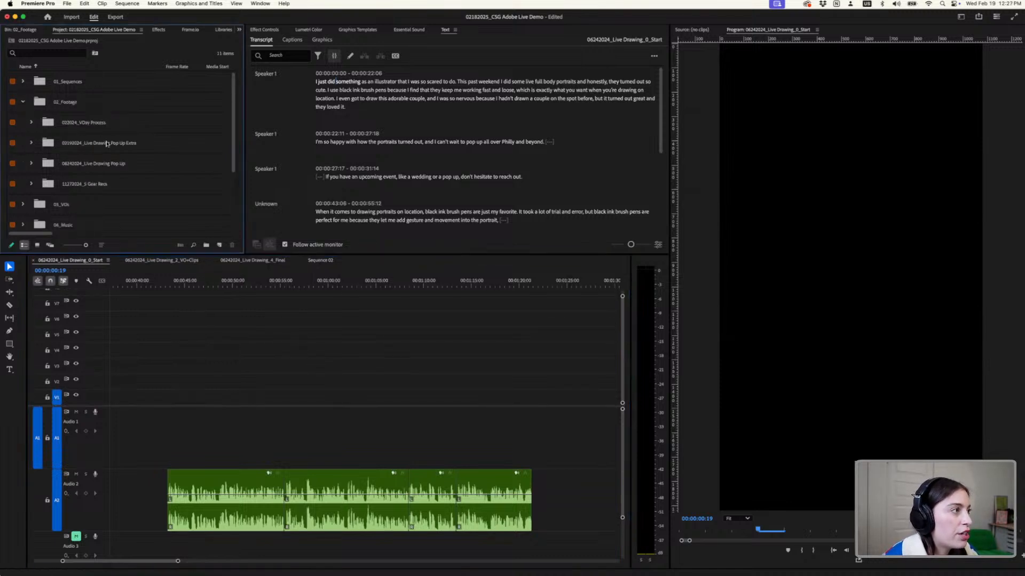
{"action": "left_click", "coordinate": [31, 143]}
{"action": "scroll", "coordinate": [112, 163], "scroll_direction": "down", "scroll_amount": 5}
{"action": "scroll", "coordinate": [112, 163], "scroll_direction": "up", "scroll_amount": 1}
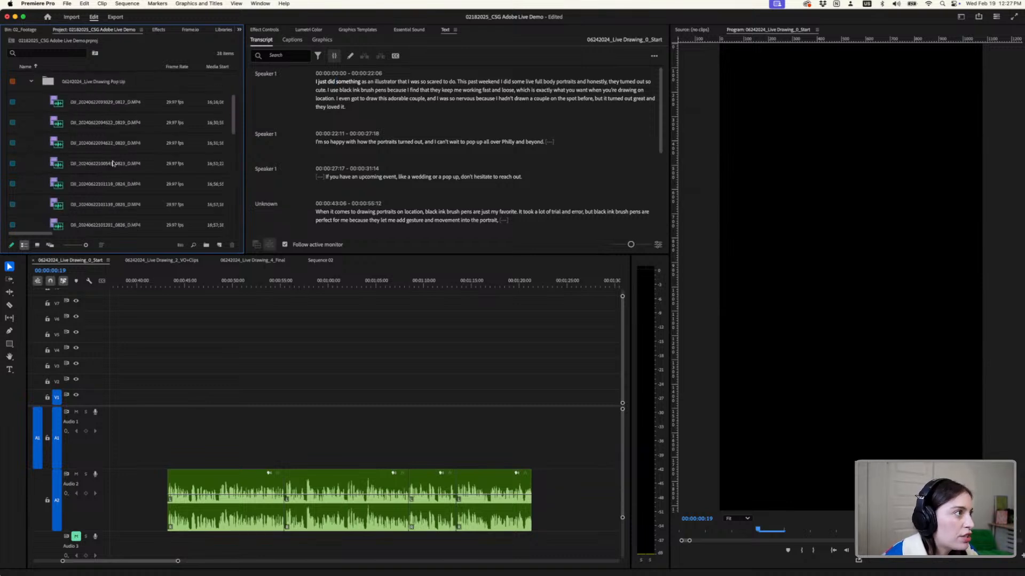
{"action": "left_click_drag", "start_coordinate": [153, 255], "coordinate": [172, 326]}
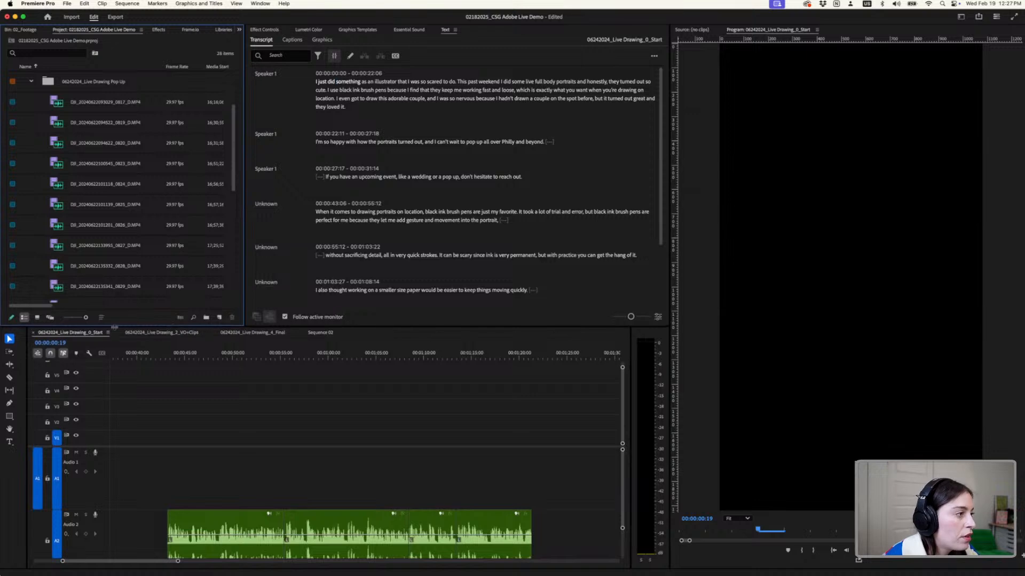
- Close the three other open sequences, keeping 06242024_Live Drawing_0_Start, and slightly reduce the height of its audio tracks
{"action": "left_click", "coordinate": [120, 332]}
{"action": "left_click", "coordinate": [120, 332]}
{"action": "left_click", "coordinate": [121, 333]}
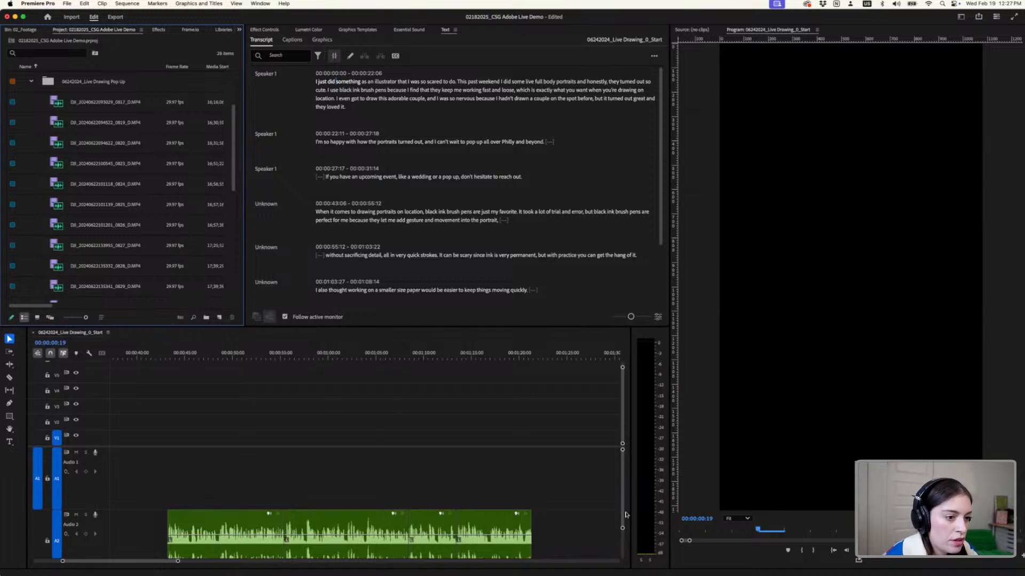
{"action": "mouse_move", "coordinate": [623, 511]}
{"action": "left_mouse_down"}
{"action": "mouse_move", "coordinate": [623, 536]}
{"action": "mouse_move", "coordinate": [622, 507]}
{"action": "left_mouse_up"}
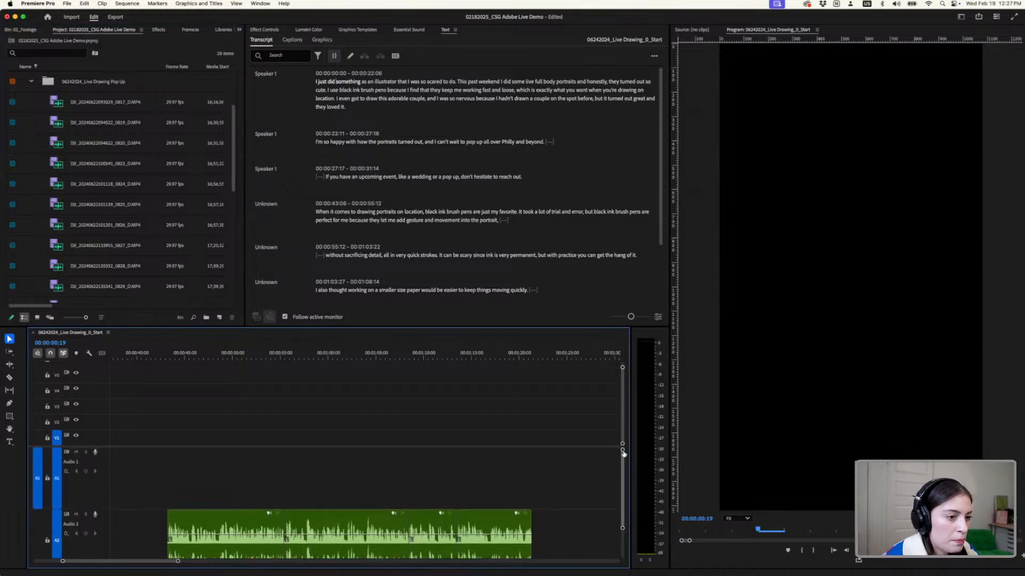
{"action": "left_click_drag", "start_coordinate": [622, 451], "coordinate": [622, 446]}
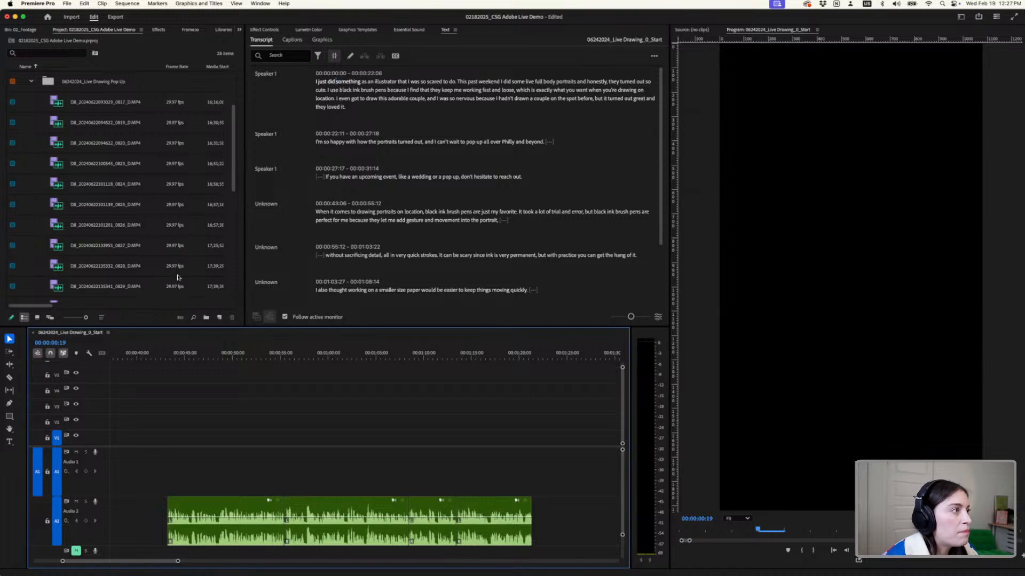
{"action": "left_click", "coordinate": [68, 5]}
{"action": "mouse_move", "coordinate": [107, 16]}
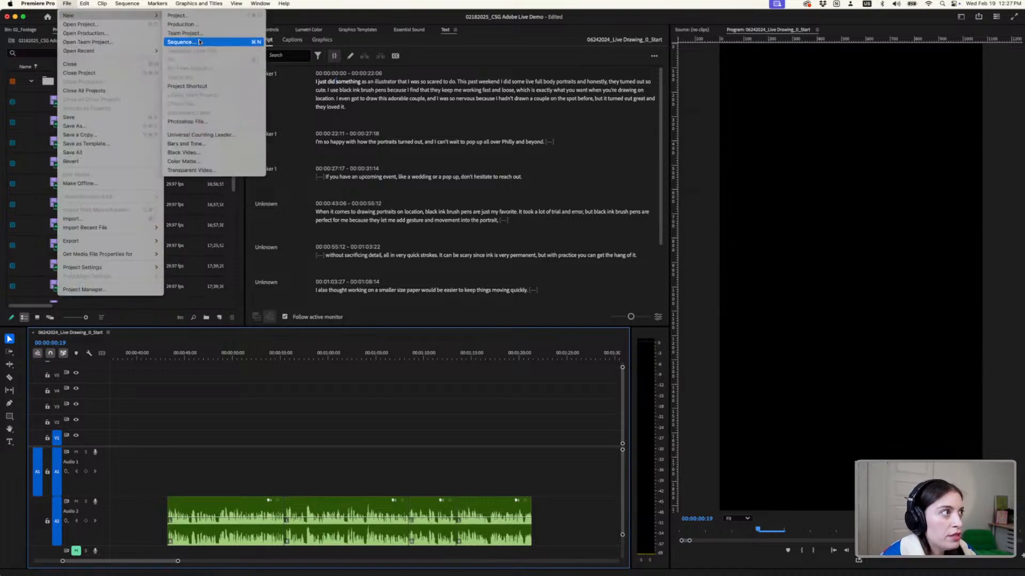
{"action": "left_click", "coordinate": [181, 42]}
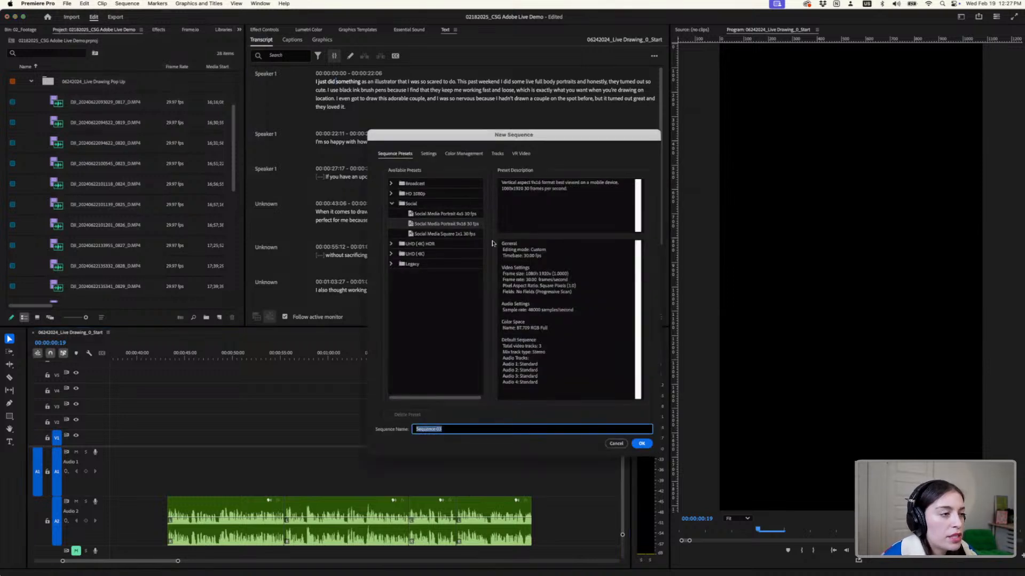
{"action": "left_click", "coordinate": [464, 225]}
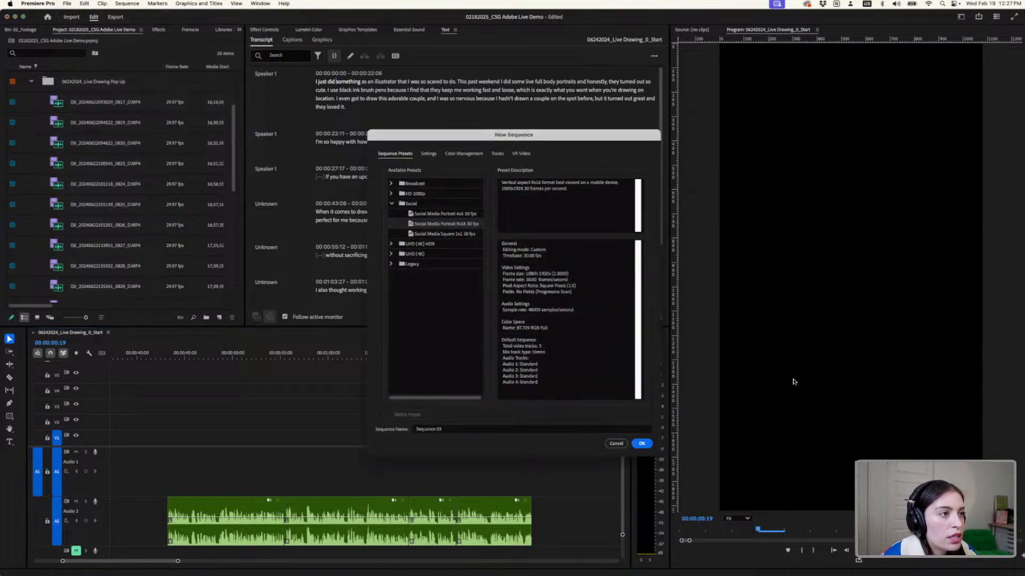
{"action": "left_click", "coordinate": [616, 444]}
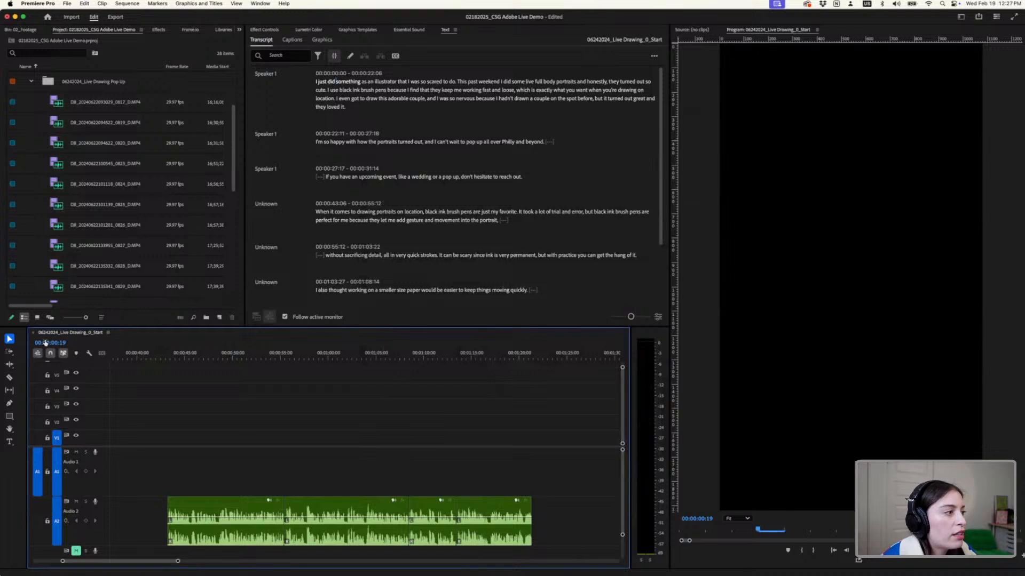
{"action": "left_click", "coordinate": [33, 333]}
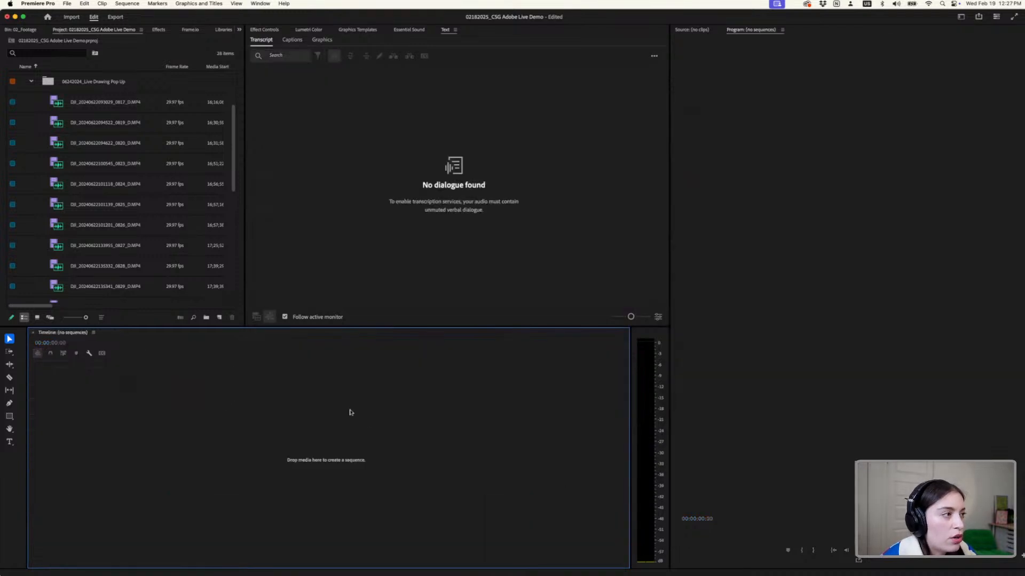
{"action": "left_click", "coordinate": [112, 104]}
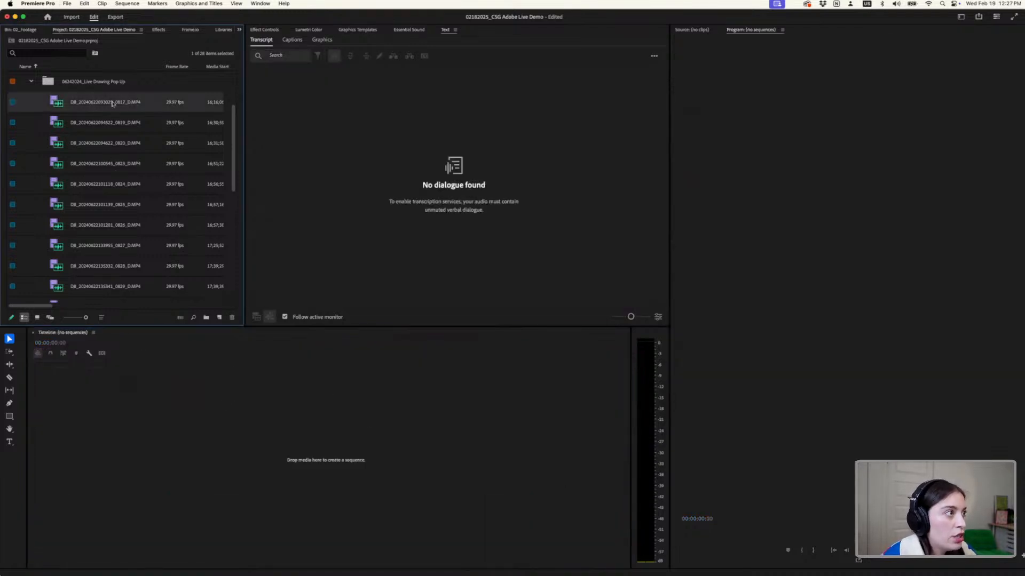
{"action": "left_click_drag", "start_coordinate": [335, 364], "coordinate": [299, 451]}
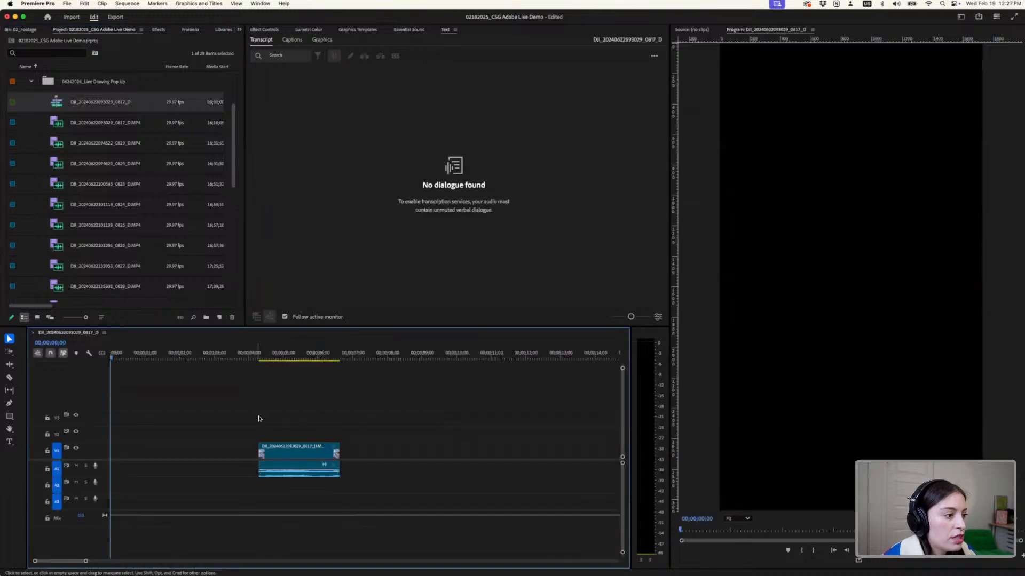
- Show the 0817 clip's effect controls, move the clip to the start of the timeline, and preview its frame at 00;00;01;19
{"action": "left_click", "coordinate": [250, 357]}
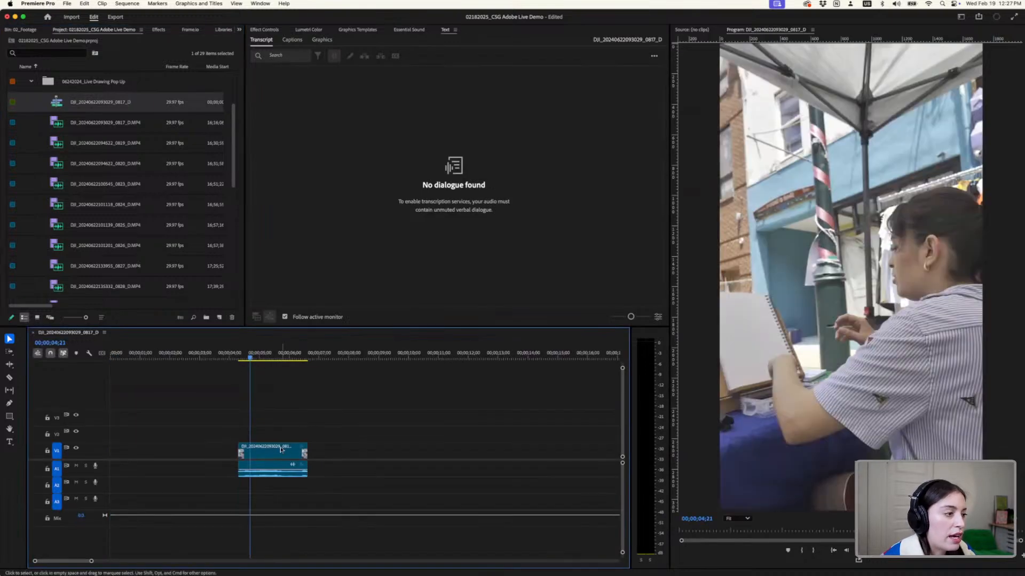
{"action": "left_click", "coordinate": [265, 30]}
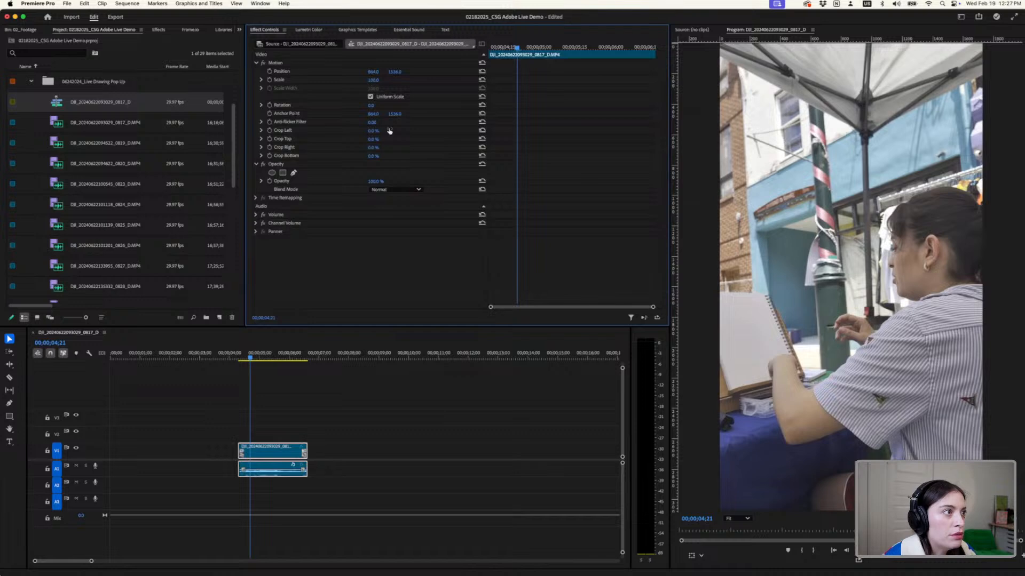
{"action": "left_click_drag", "start_coordinate": [251, 460], "coordinate": [124, 461]}
{"action": "left_click", "coordinate": [159, 356]}
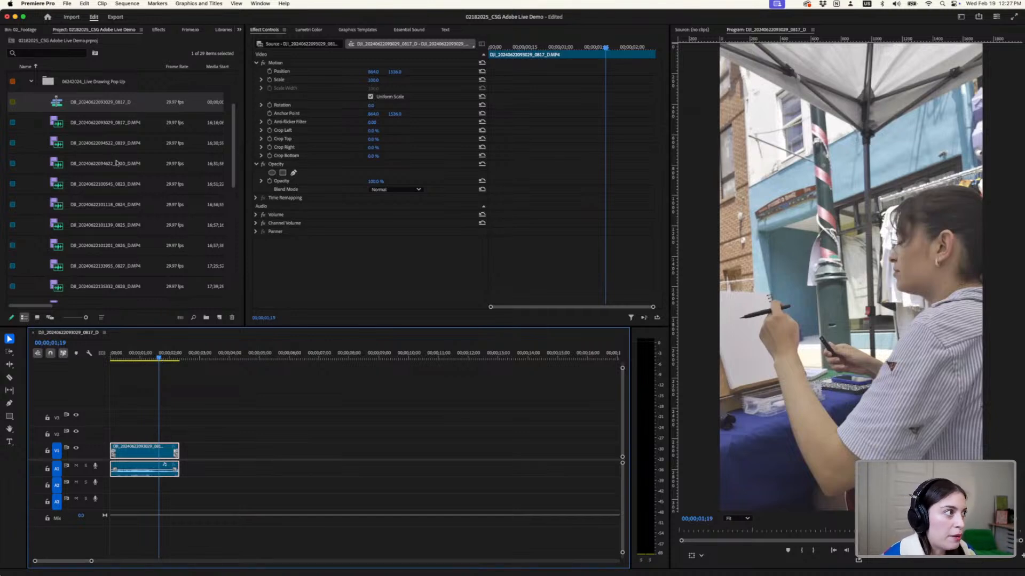
{"action": "left_click", "coordinate": [115, 124]}
{"action": "scroll", "coordinate": [113, 134], "scroll_direction": "up", "scroll_amount": 3}
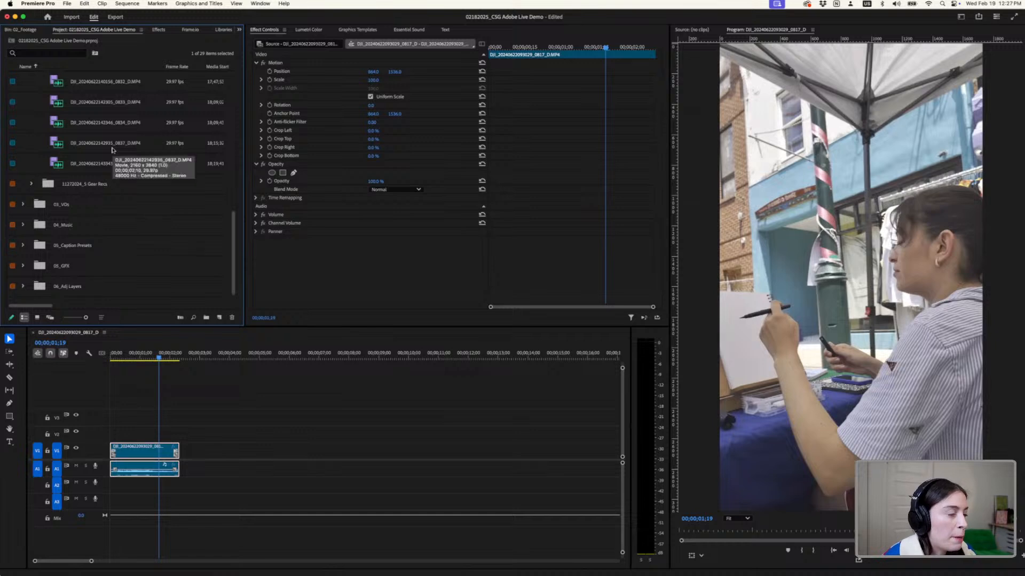
{"action": "scroll", "coordinate": [113, 150], "scroll_direction": "down", "scroll_amount": 10}
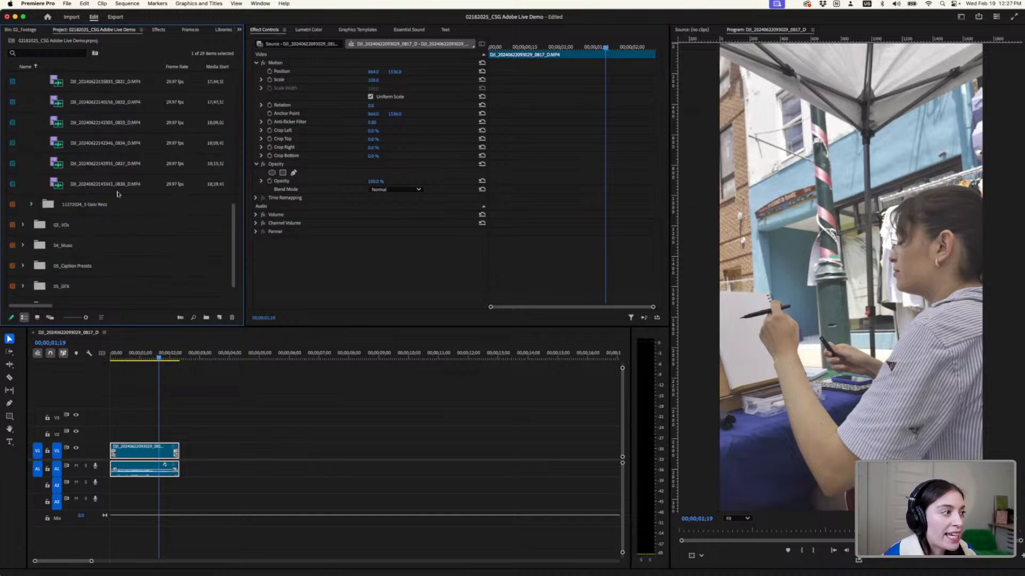
{"action": "left_click", "coordinate": [118, 185], "text": "shift"}
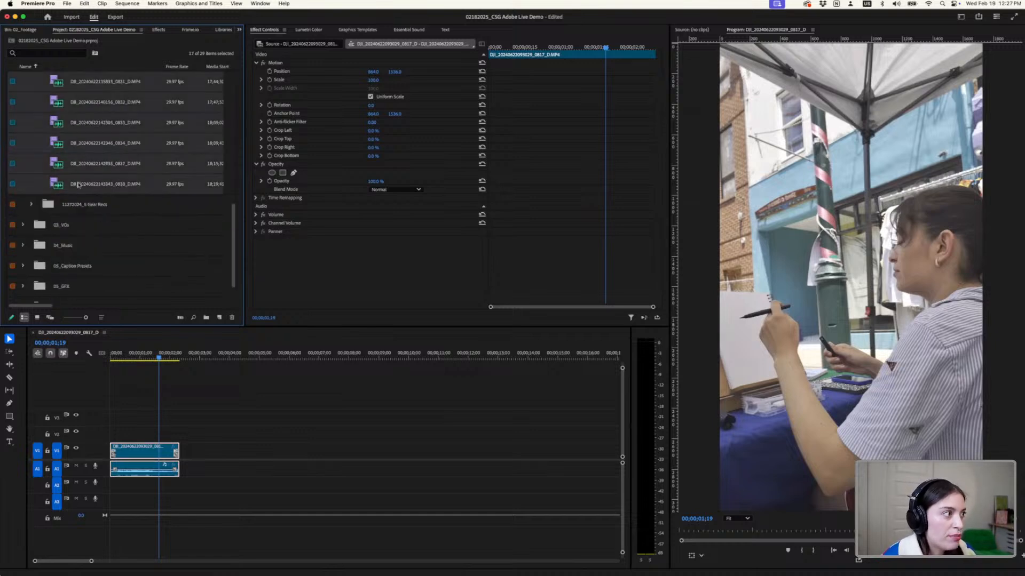
{"action": "left_click_drag", "start_coordinate": [217, 315], "coordinate": [189, 471]}
- Ripple delete the first gap in the timeline, after the second 0817 clip, and go to the cut at 00;00;04;20
{"action": "left_click", "coordinate": [272, 451]}
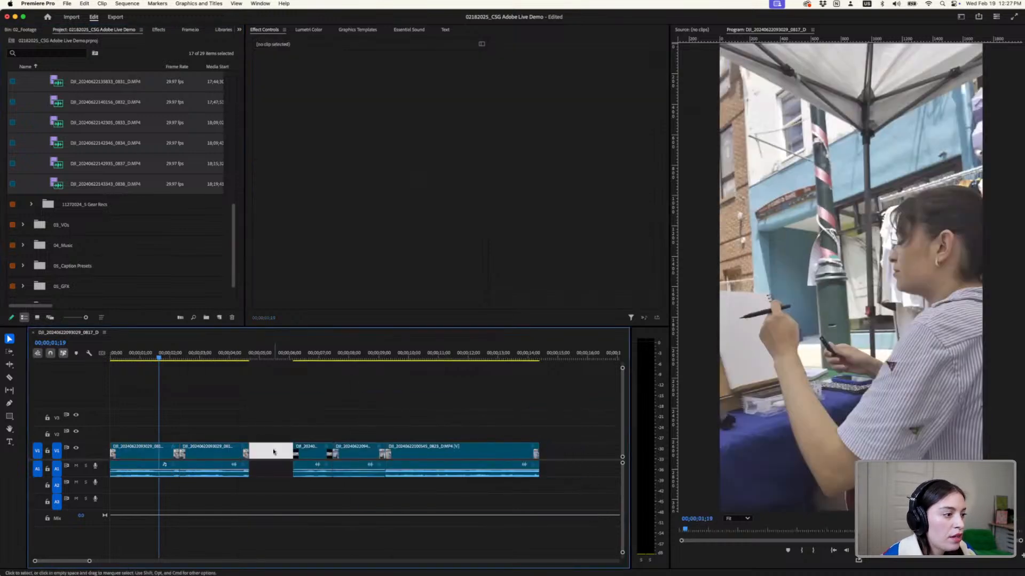
{"action": "right_click", "coordinate": [273, 452]}
{"action": "left_click", "coordinate": [290, 458]}
{"action": "key", "text": "Down"}
{"action": "key", "text": "Down"}
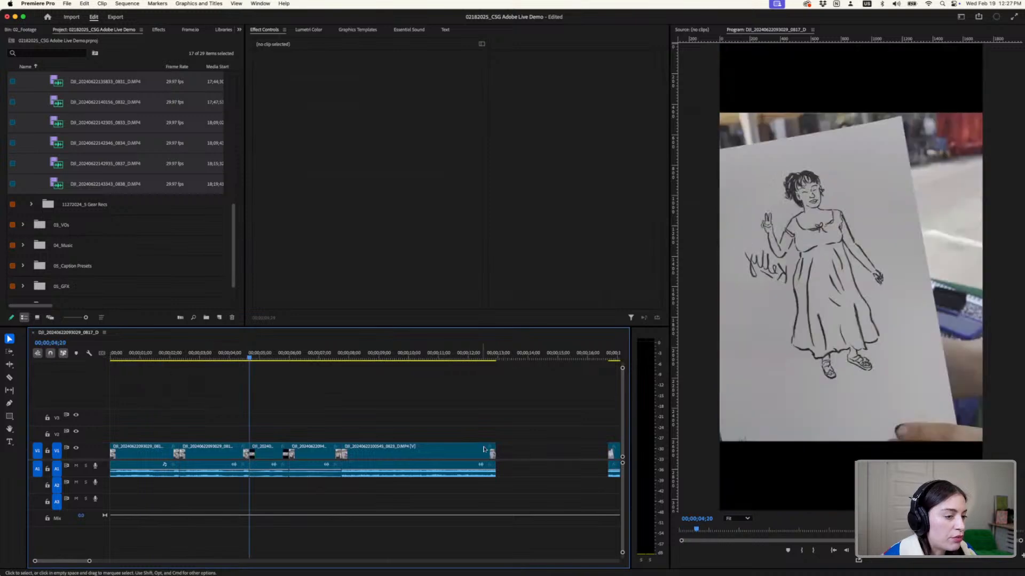
- Ripple delete the gaps between the 0823 clip and the long 0827 clip, and preview the frame at 00;00;07;21
{"action": "scroll", "coordinate": [471, 438], "scroll_direction": "down", "scroll_amount": 5}
{"action": "left_click", "coordinate": [320, 454]}
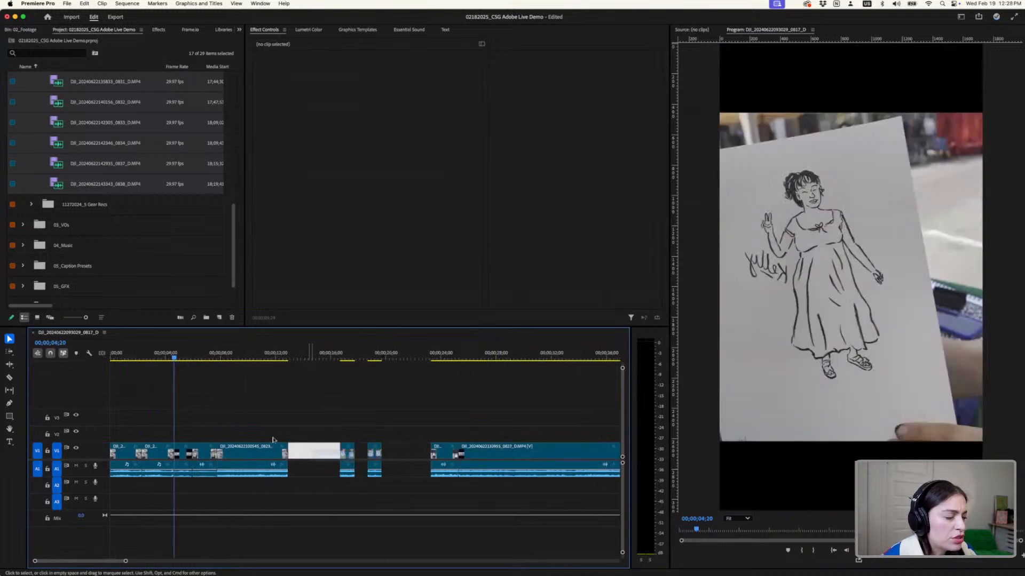
{"action": "key", "text": "Delete"}
{"action": "right_click", "coordinate": [308, 454]}
{"action": "left_click", "coordinate": [320, 464]}
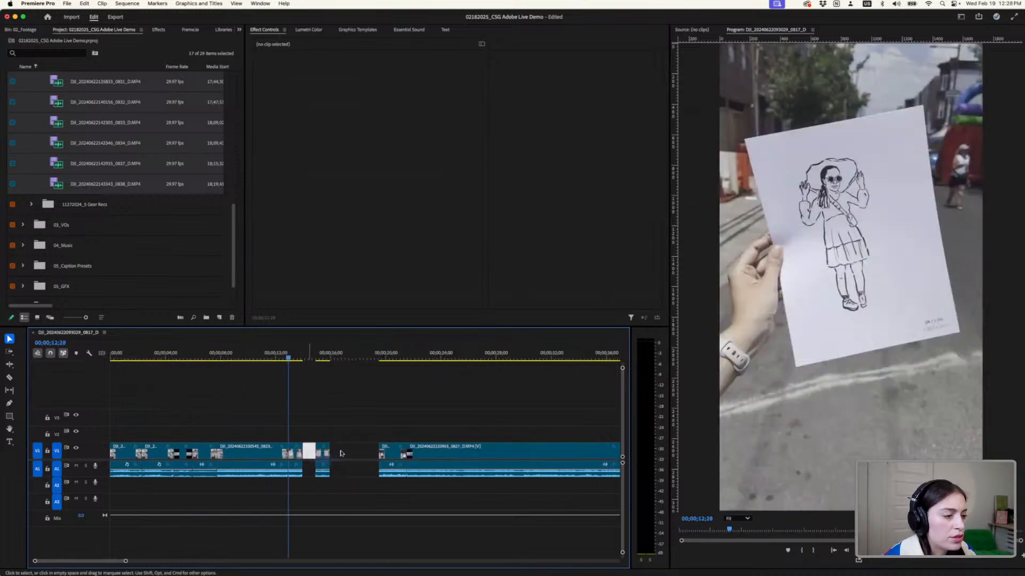
{"action": "key", "text": "Down"}
{"action": "right_click", "coordinate": [336, 453]}
{"action": "left_click", "coordinate": [352, 459]}
{"action": "scroll", "coordinate": [264, 416], "scroll_direction": "down", "scroll_amount": 5}
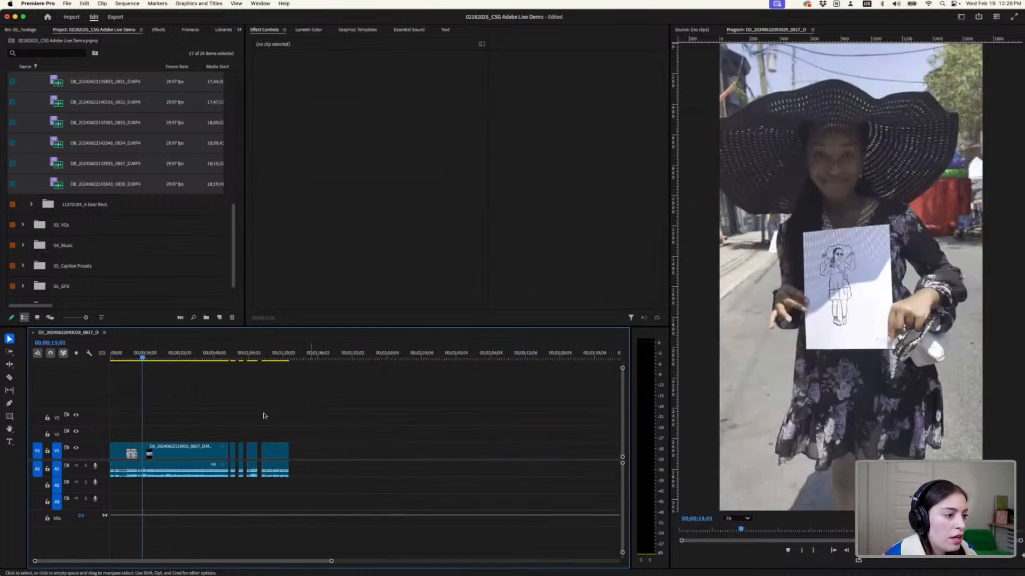
{"action": "scroll", "coordinate": [224, 415], "scroll_direction": "up", "scroll_amount": 5}
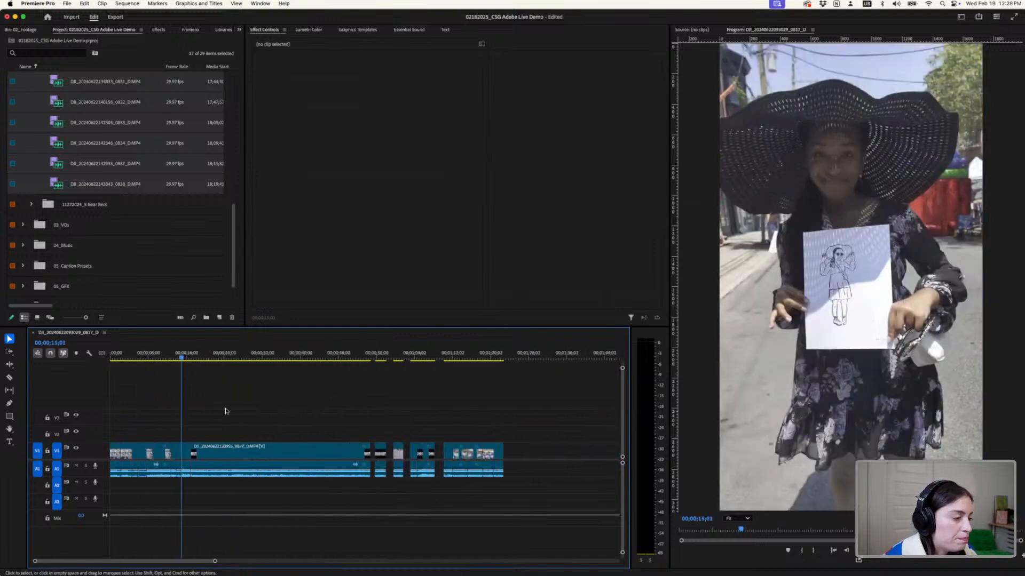
{"action": "left_click", "coordinate": [148, 356]}
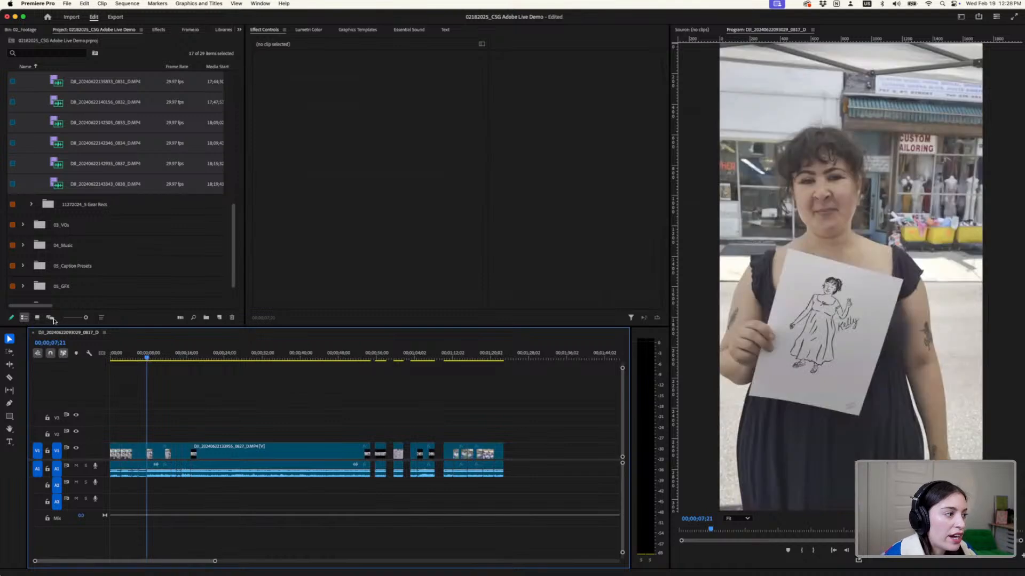
- Rename the new sequence in the Live Drawing Pop Up footage bin as Pop up selects
{"action": "scroll", "coordinate": [113, 173], "scroll_direction": "up", "scroll_amount": 10}
{"action": "left_click", "coordinate": [85, 184]}
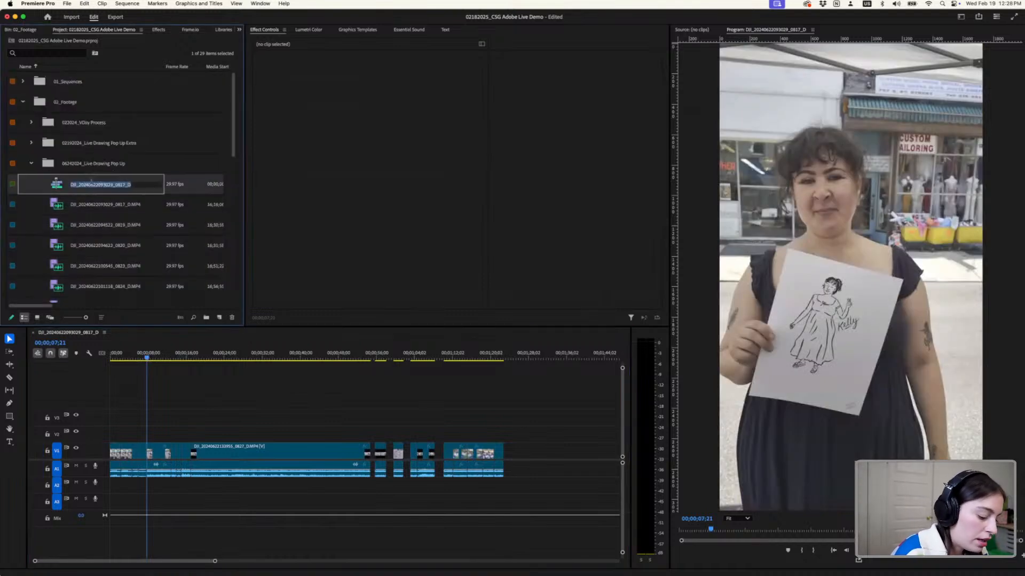
{"action": "type", "text": "Pop up selects"}
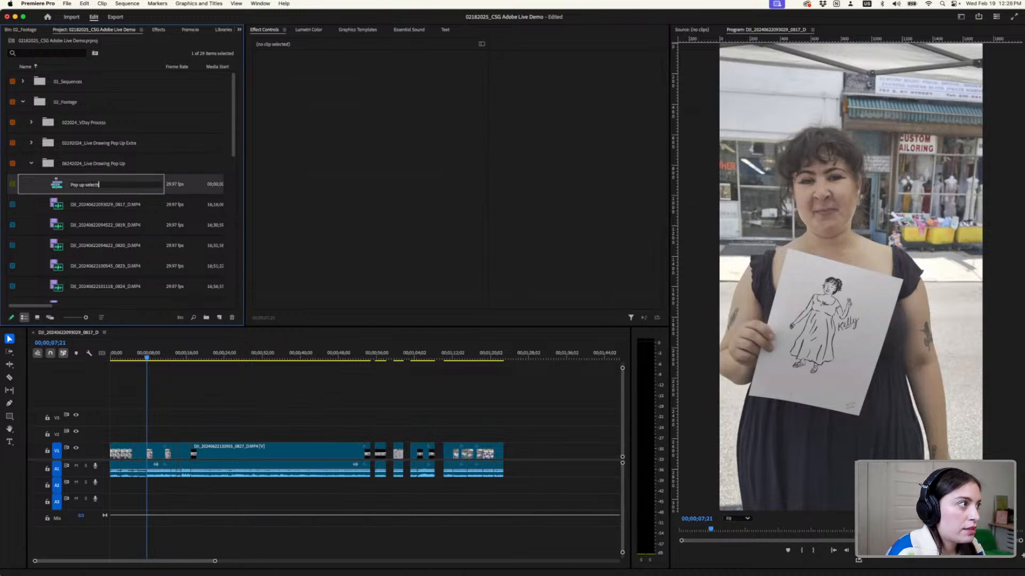
{"action": "key", "text": "Tab"}
{"action": "key", "text": "Escape"}
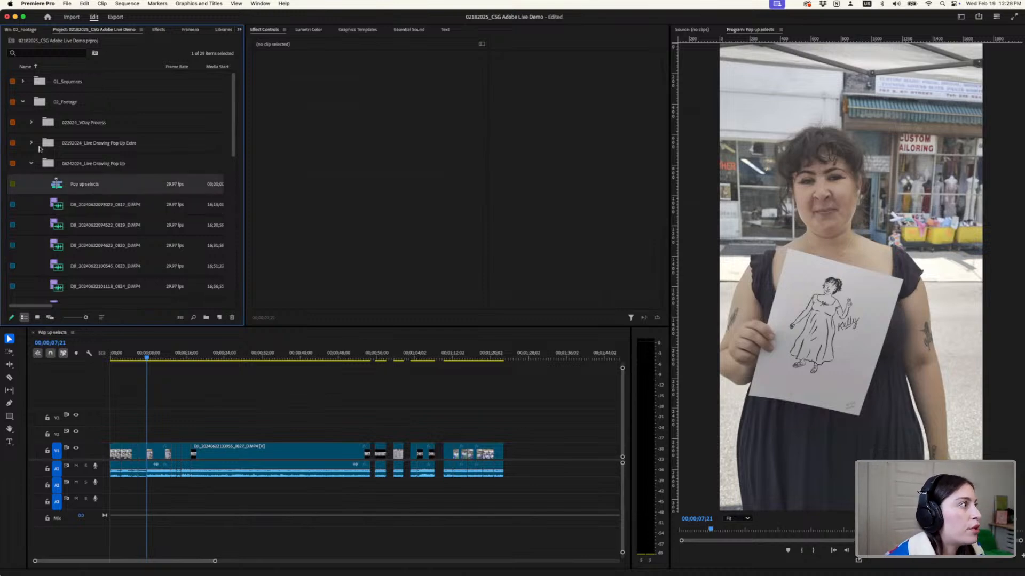
- Move the Pop up selects sequence into the 06242024_Live Drawing Promo bin under 01_Sequences and expand that bin
{"action": "left_click", "coordinate": [23, 80]}
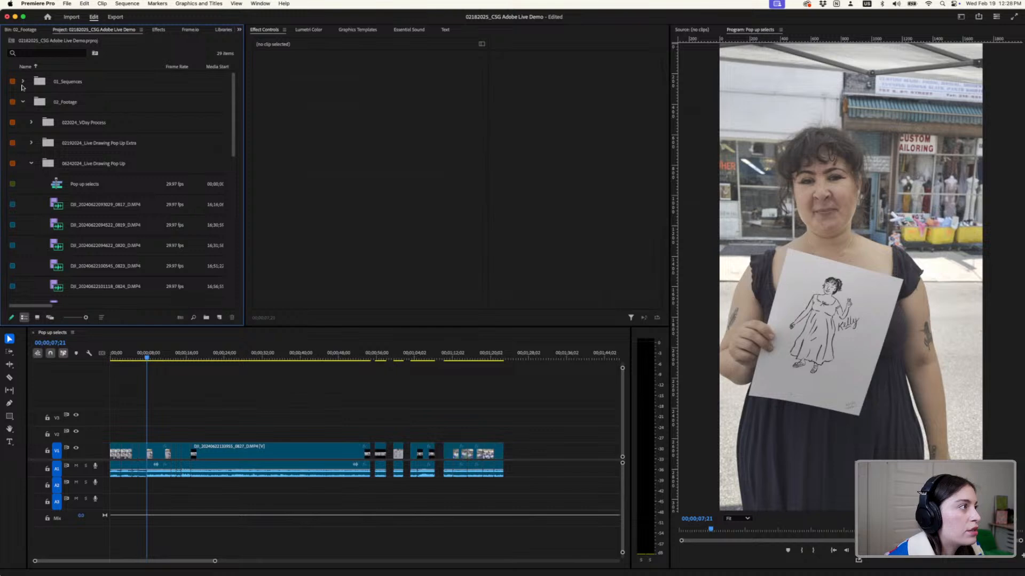
{"action": "left_click", "coordinate": [23, 82]}
{"action": "mouse_move", "coordinate": [94, 249]}
{"action": "left_mouse_down"}
{"action": "mouse_move", "coordinate": [128, 158]}
{"action": "mouse_move", "coordinate": [128, 120]}
{"action": "left_mouse_up"}
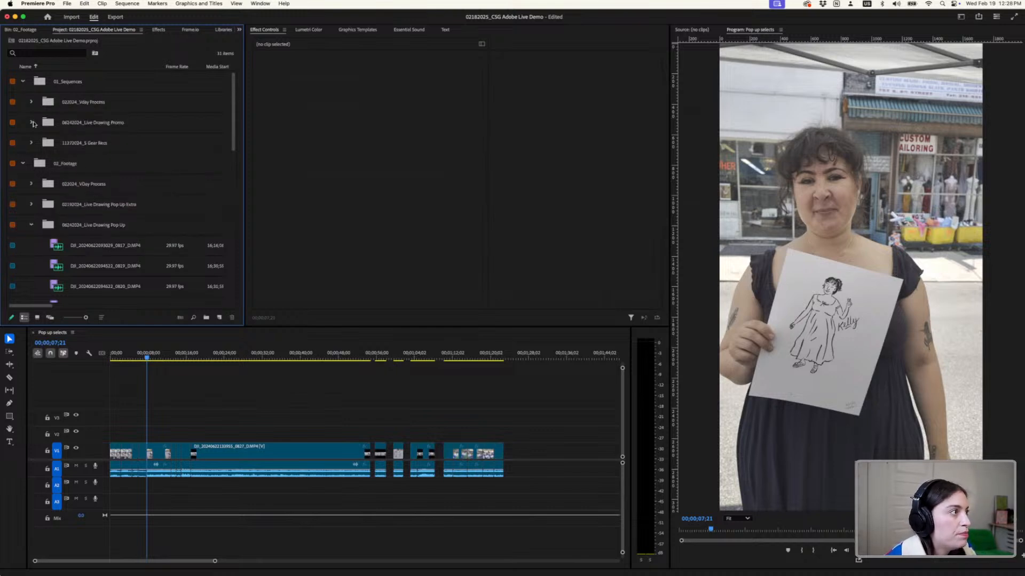
{"action": "left_click", "coordinate": [32, 122]}
{"action": "scroll", "coordinate": [98, 150], "scroll_direction": "down", "scroll_amount": 4}
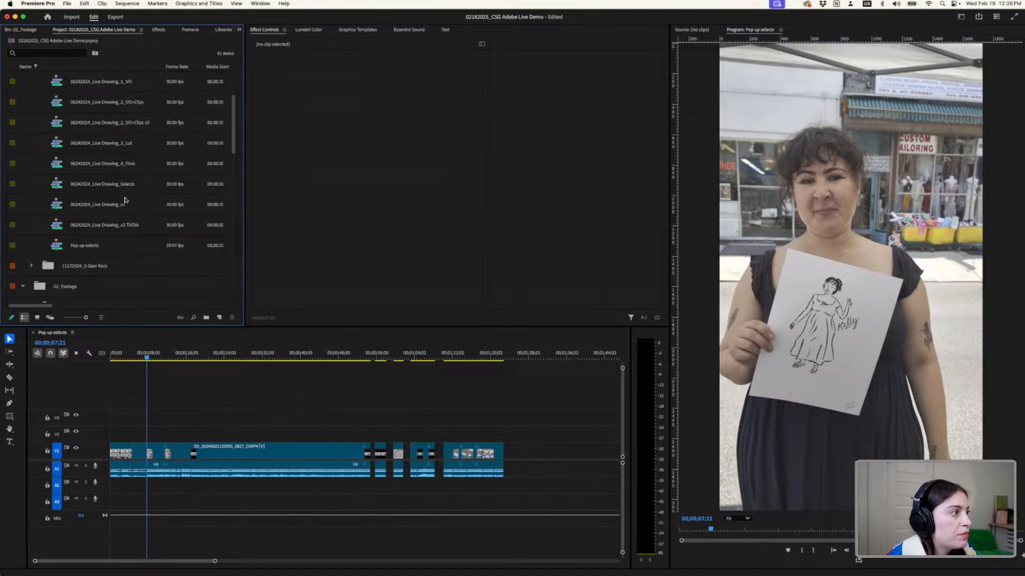
{"action": "scroll", "coordinate": [127, 186], "scroll_direction": "up", "scroll_amount": 2}
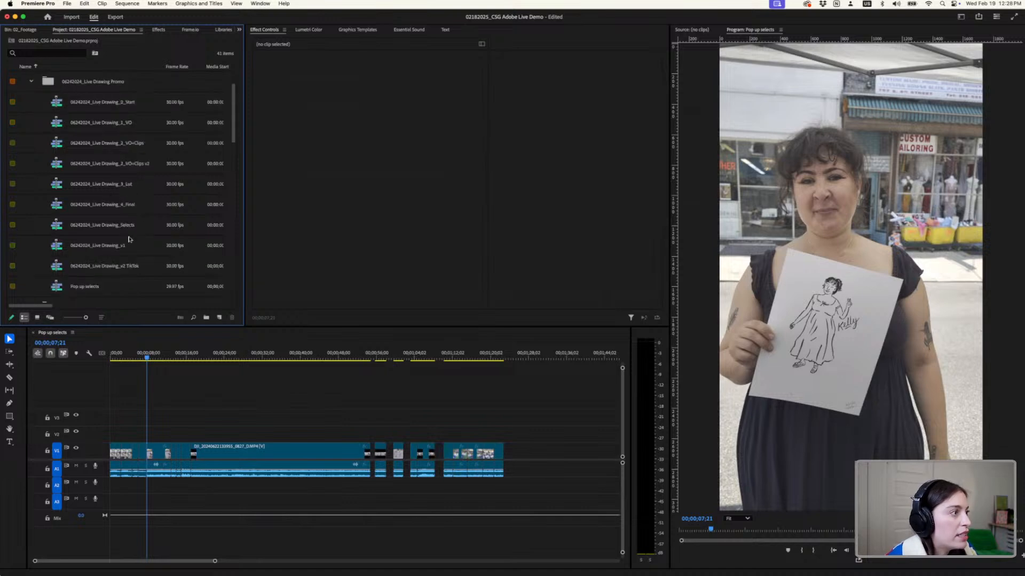
- Open the Pop up selects sequence and the 06242024_Live Drawing_0_Start sequence from the Live Drawing Promo bin
{"action": "left_click", "coordinate": [117, 226]}
{"action": "scroll", "coordinate": [119, 230], "scroll_direction": "down", "scroll_amount": 1}
{"action": "scroll", "coordinate": [119, 230], "scroll_direction": "down", "scroll_amount": 1}
{"action": "double_click", "coordinate": [92, 245]}
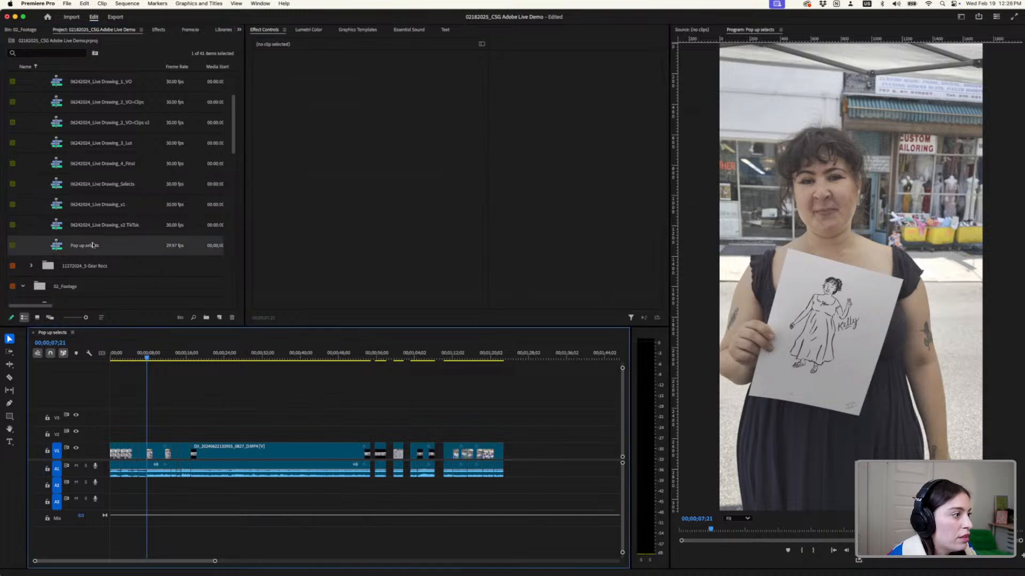
{"action": "scroll", "coordinate": [121, 198], "scroll_direction": "up", "scroll_amount": 1}
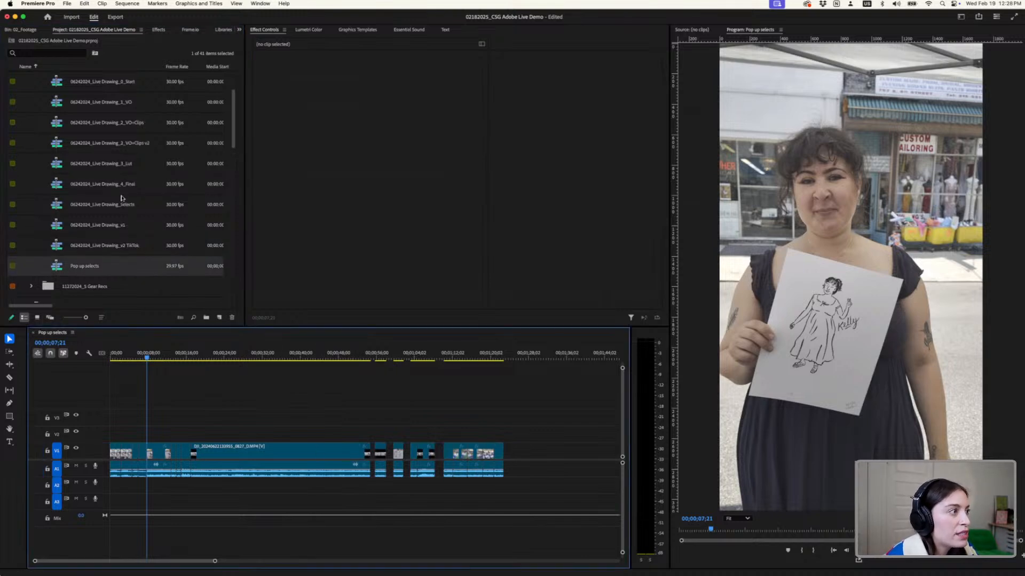
{"action": "scroll", "coordinate": [128, 166], "scroll_direction": "up", "scroll_amount": 2}
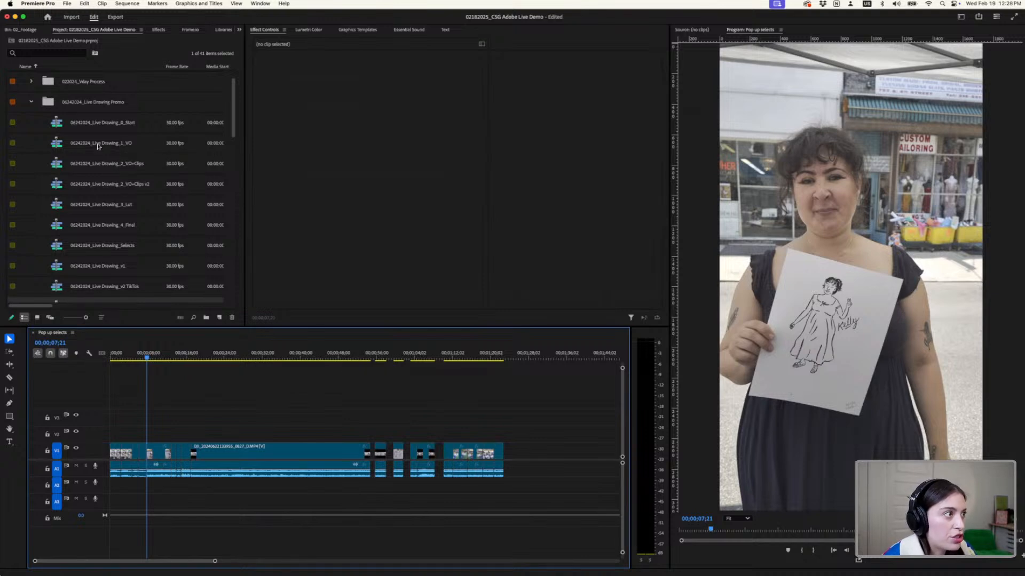
{"action": "double_click", "coordinate": [110, 124]}
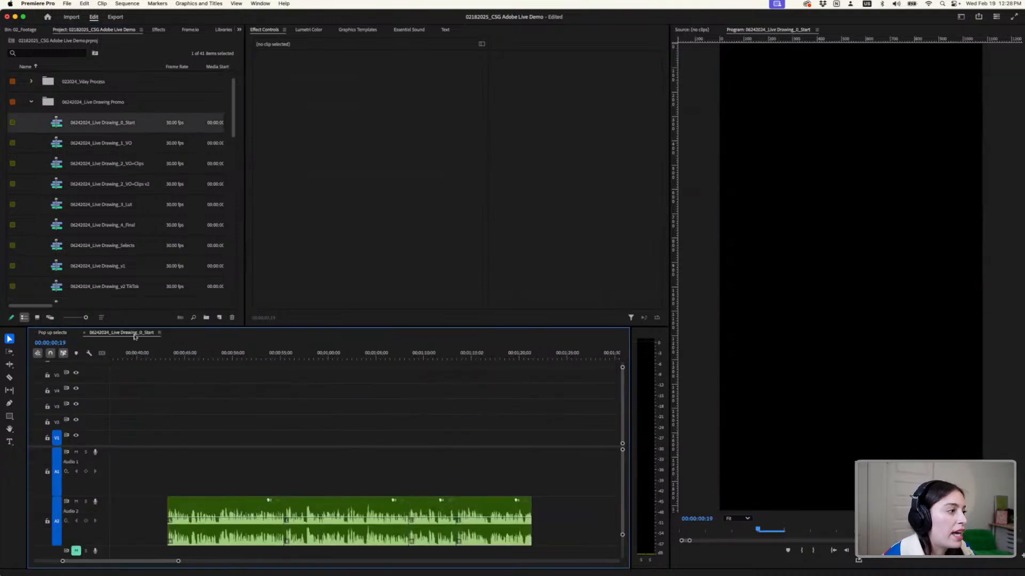
- Enlarge the timeline area and stack the Pop up selects timeline above the 06242024_Live Drawing_0_Start timeline
{"action": "left_click_drag", "start_coordinate": [172, 326], "coordinate": [172, 233]}
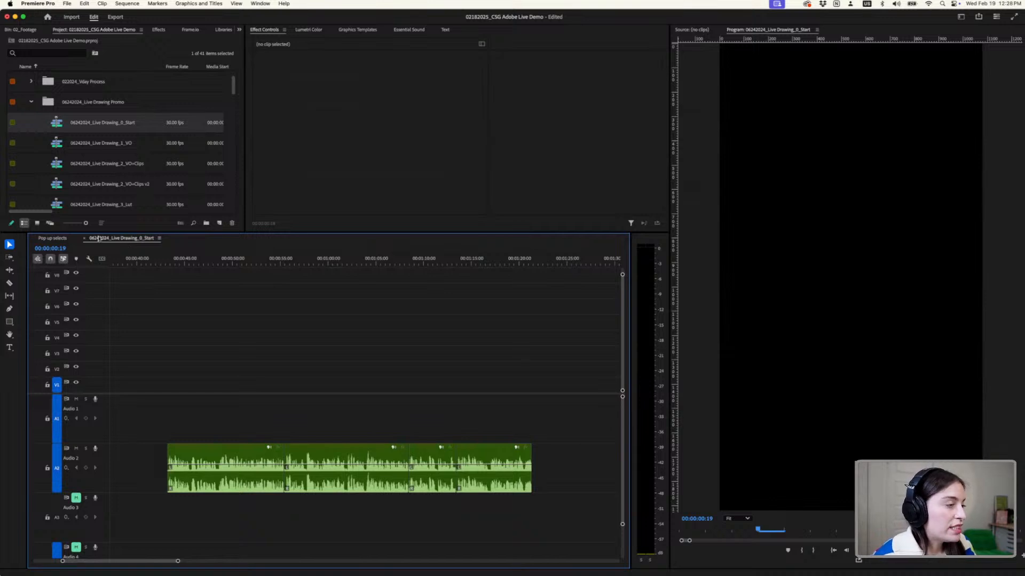
{"action": "left_click", "coordinate": [51, 238]}
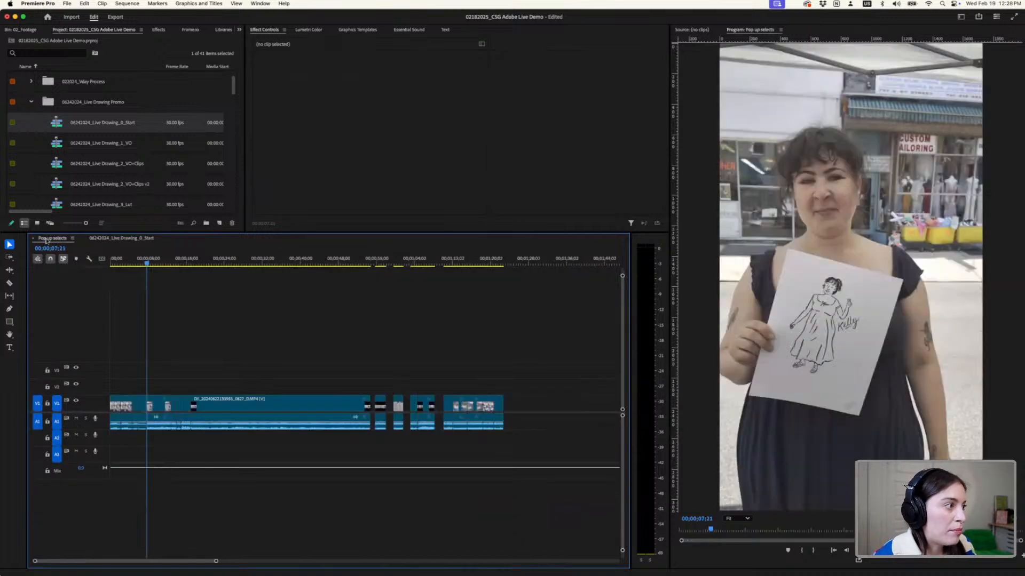
{"action": "left_click_drag", "start_coordinate": [56, 248], "coordinate": [442, 301]}
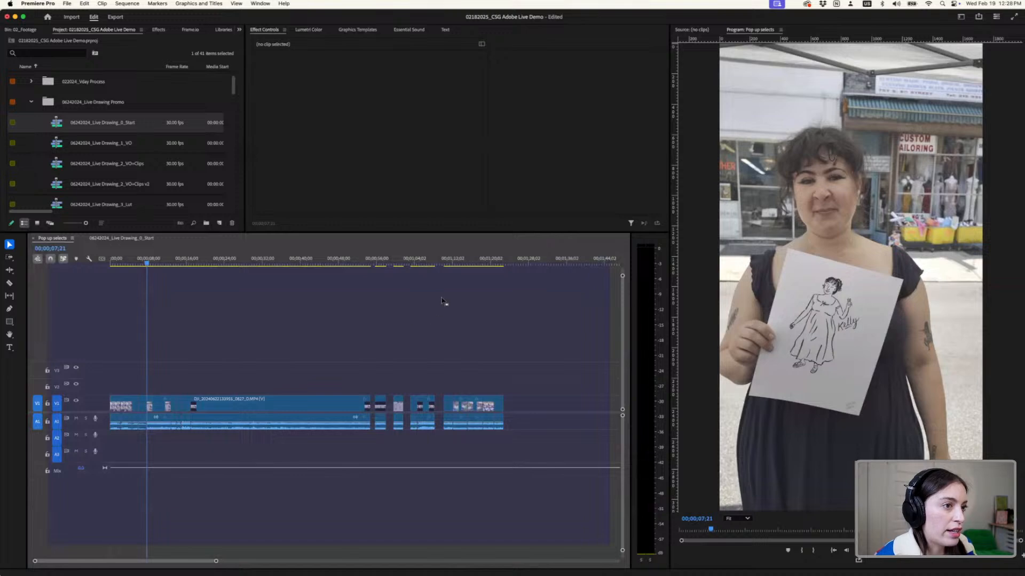
{"action": "left_click_drag", "start_coordinate": [446, 263], "coordinate": [446, 258]}
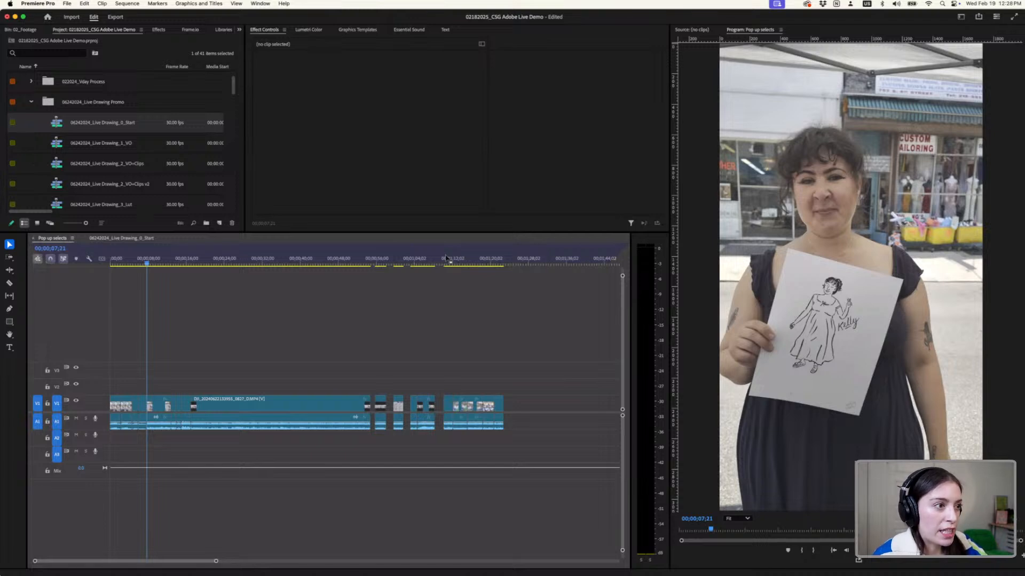
{"action": "left_click_drag", "start_coordinate": [446, 258], "coordinate": [446, 257]}
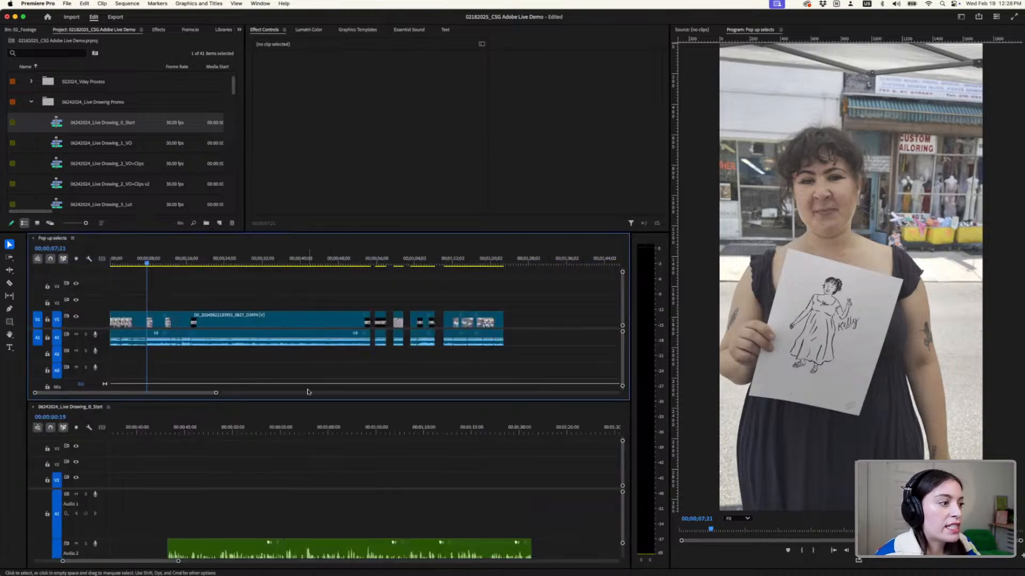
{"action": "left_click_drag", "start_coordinate": [307, 383], "coordinate": [310, 372]}
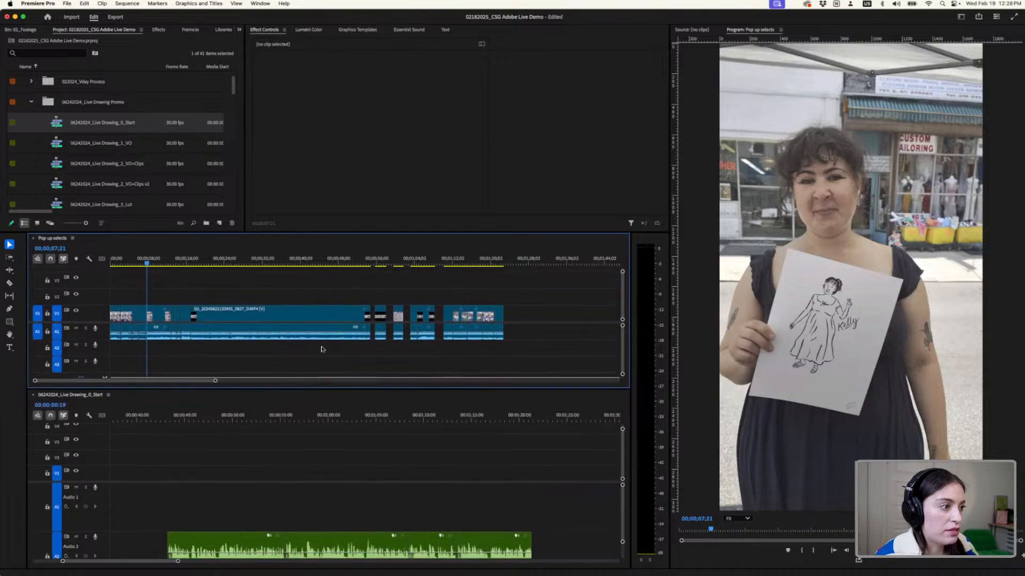
- Mute audio track A1 in Pop up selects, scrub its footage to 00;01;20;04, and move the 0_Start playhead to 00:00:58:08
{"action": "left_click_drag", "start_coordinate": [481, 262], "coordinate": [318, 265]}
{"action": "left_click", "coordinate": [76, 328]}
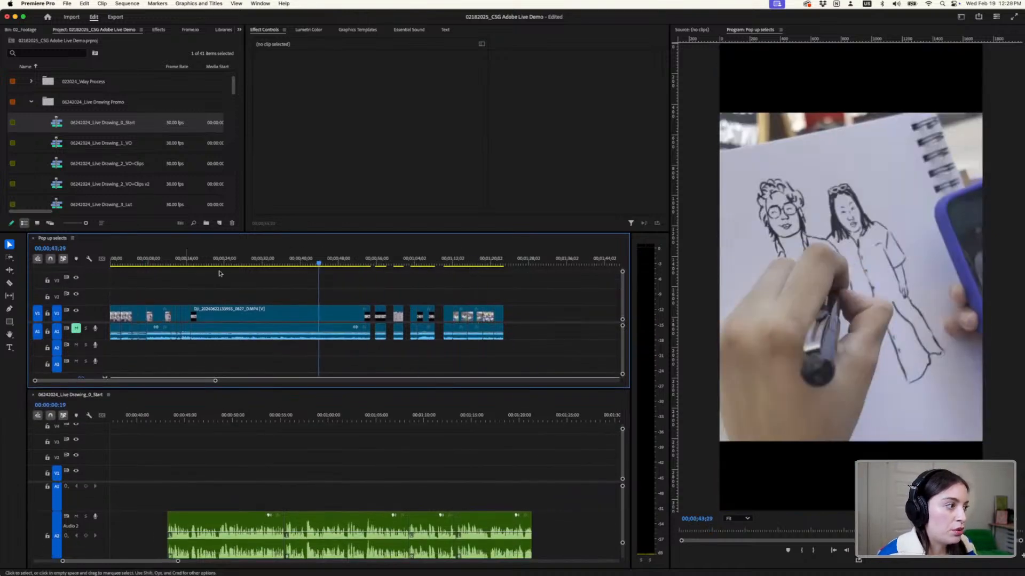
{"action": "left_click_drag", "start_coordinate": [220, 264], "coordinate": [490, 291]}
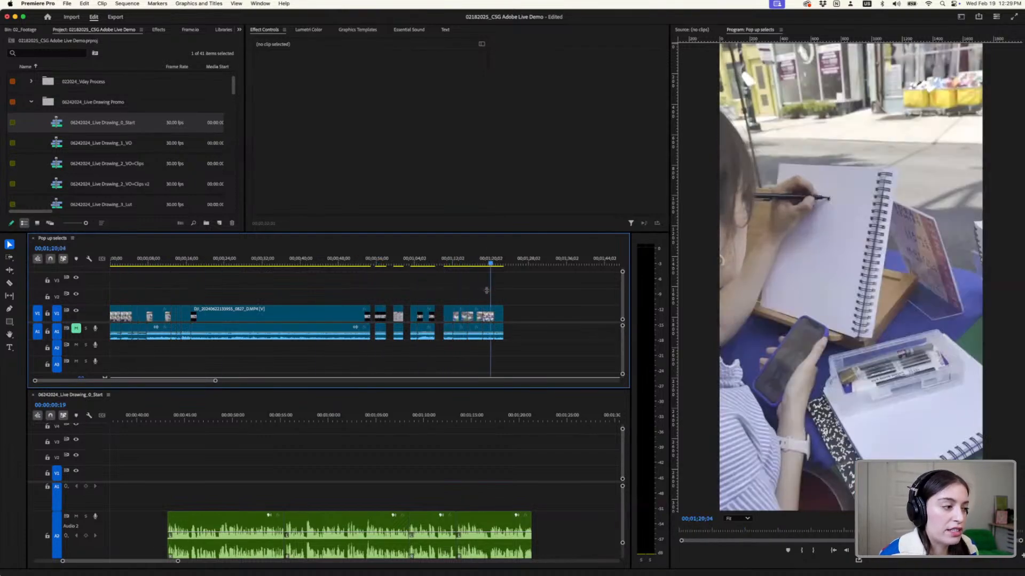
{"action": "left_click_drag", "start_coordinate": [357, 428], "coordinate": [313, 429]}
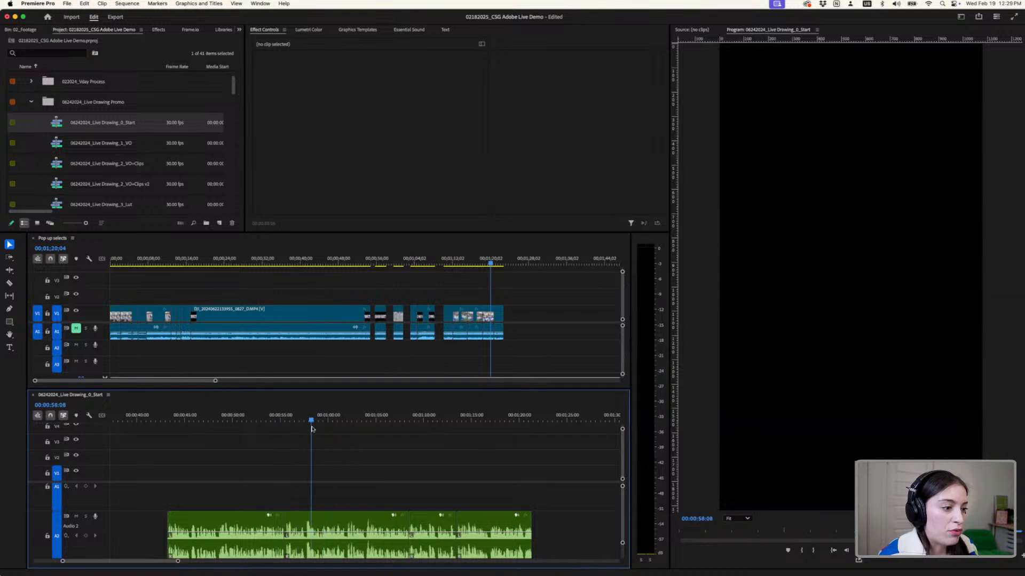
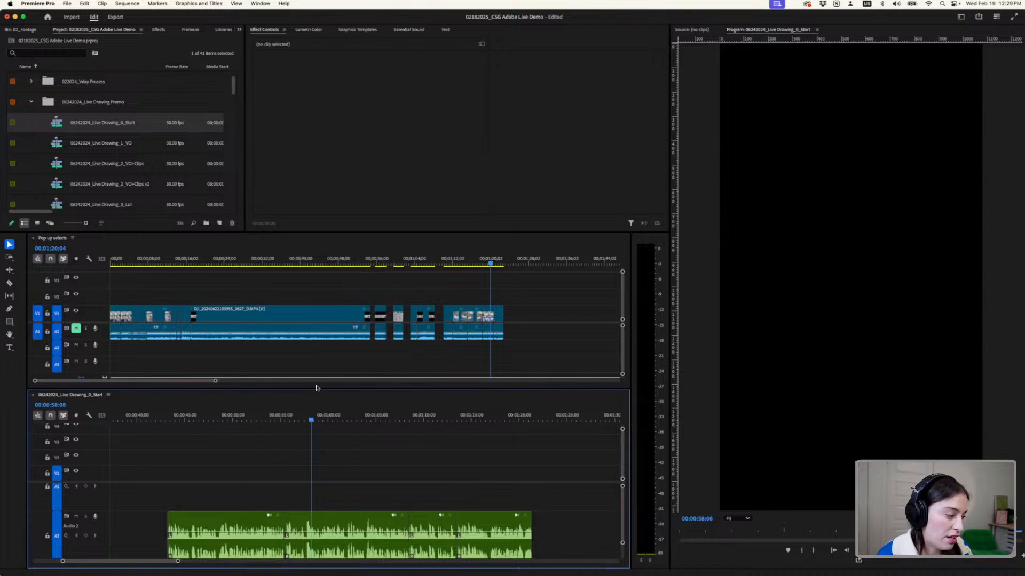
- Return the Pop up selects playhead to the start and consult the Reel Shot List in Notion, minimizing it when done
{"action": "left_click_drag", "start_coordinate": [122, 258], "coordinate": [107, 258]}
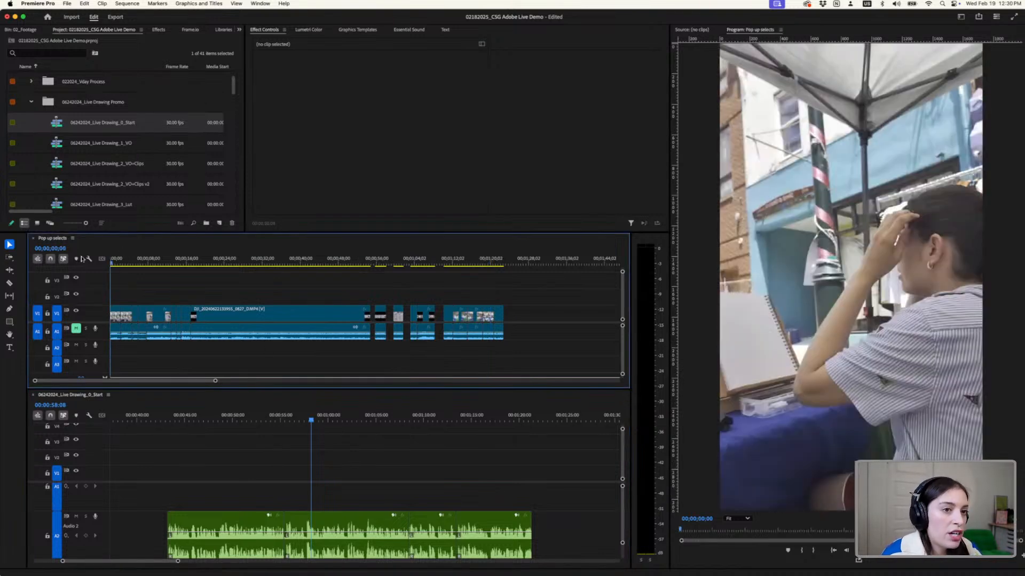
{"action": "mouse_move", "coordinate": [579, 567]}
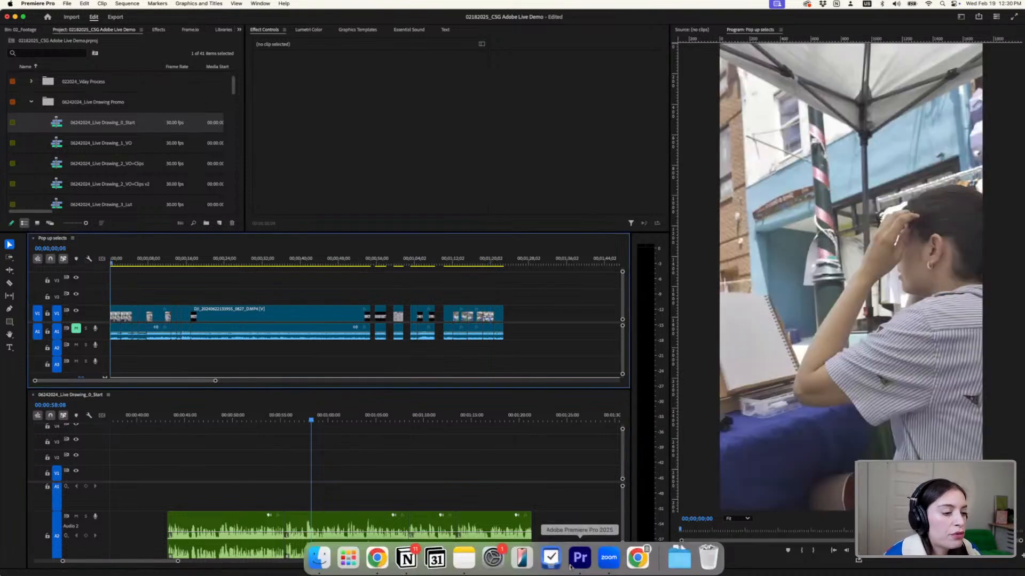
{"action": "left_click", "coordinate": [406, 558]}
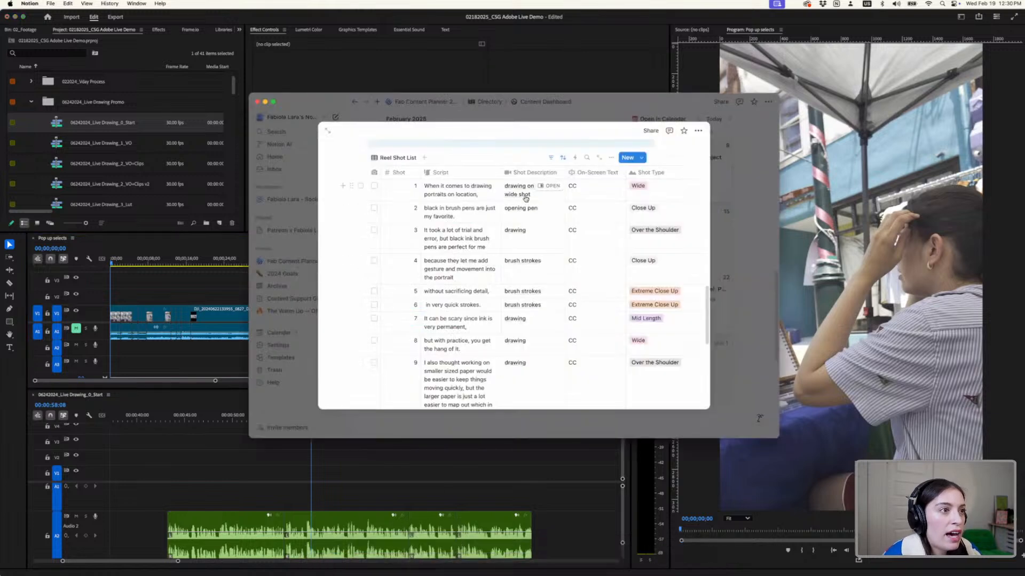
{"action": "left_click", "coordinate": [264, 102]}
- Scrub Pop up selects to the wide shot of the drawing booth at 00;01;16;15 and select that clip
{"action": "left_click", "coordinate": [120, 264]}
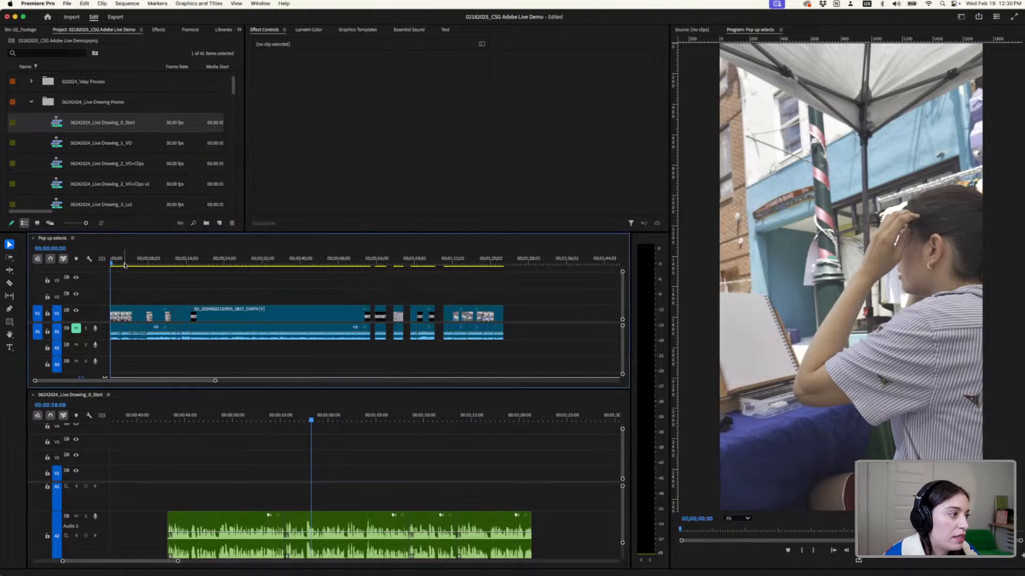
{"action": "mouse_move", "coordinate": [120, 263]}
{"action": "left_mouse_down"}
{"action": "mouse_move", "coordinate": [486, 318]}
{"action": "mouse_move", "coordinate": [455, 323]}
{"action": "mouse_move", "coordinate": [474, 324]}
{"action": "left_mouse_up"}
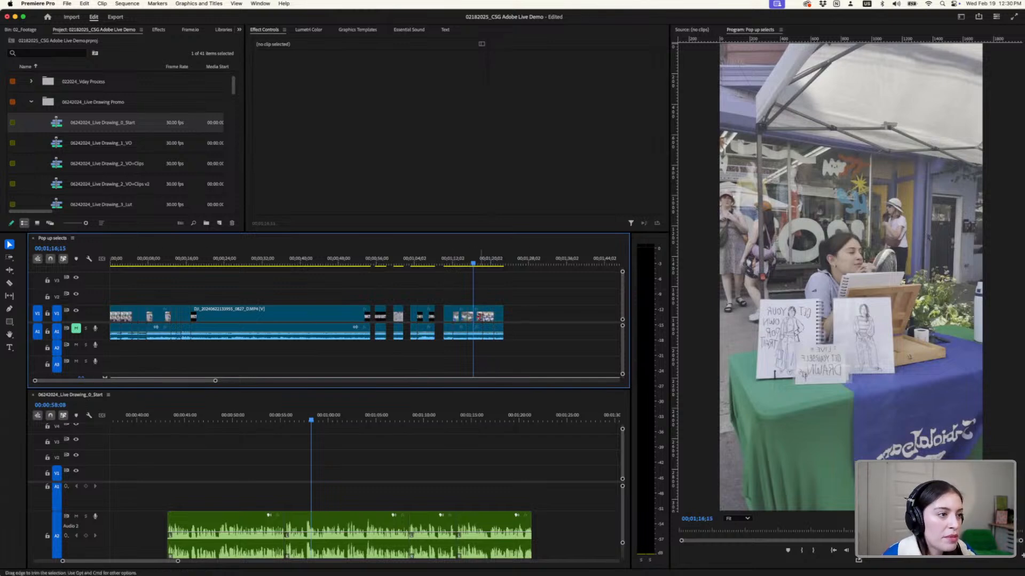
{"action": "left_click", "coordinate": [479, 317]}
{"action": "right_click", "coordinate": [478, 318]}
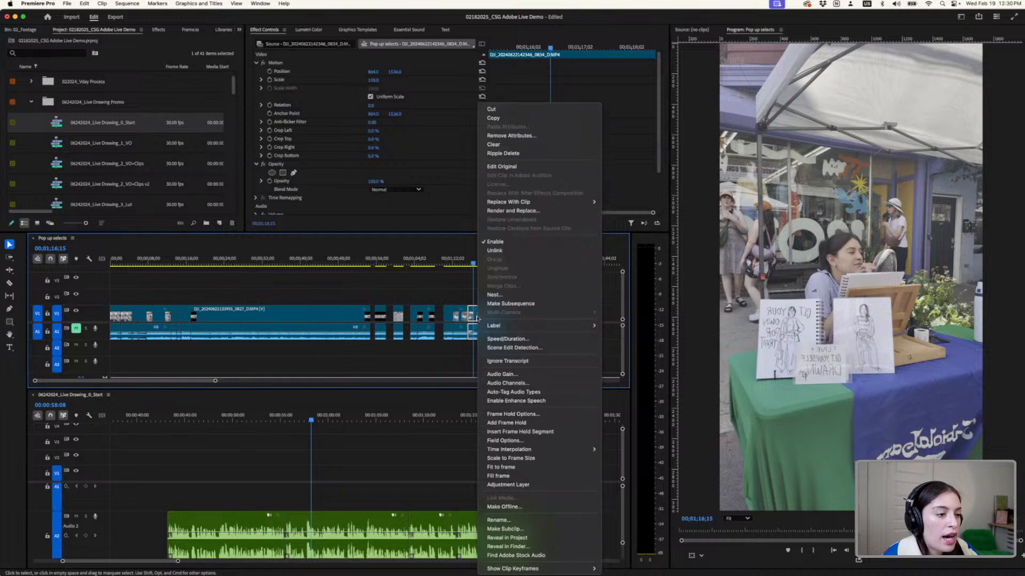
{"action": "left_click", "coordinate": [477, 319]}
{"action": "scroll", "coordinate": [477, 318], "scroll_direction": "up", "scroll_amount": 10}
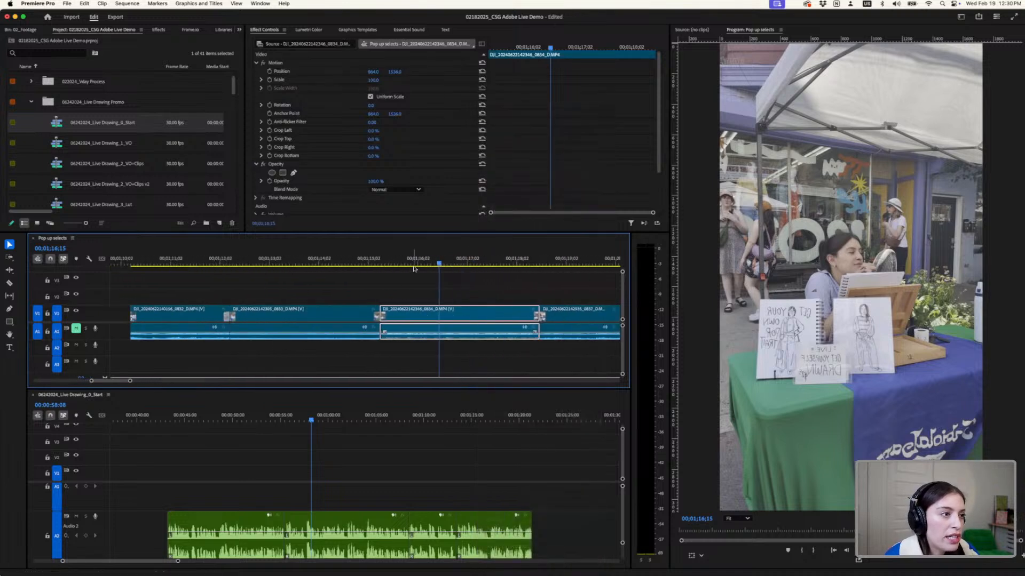
- Split the wide booth clip in Pop up selects at 00;01;15;20 and 00;01;17;08
{"action": "left_click_drag", "start_coordinate": [414, 268], "coordinate": [398, 284]}
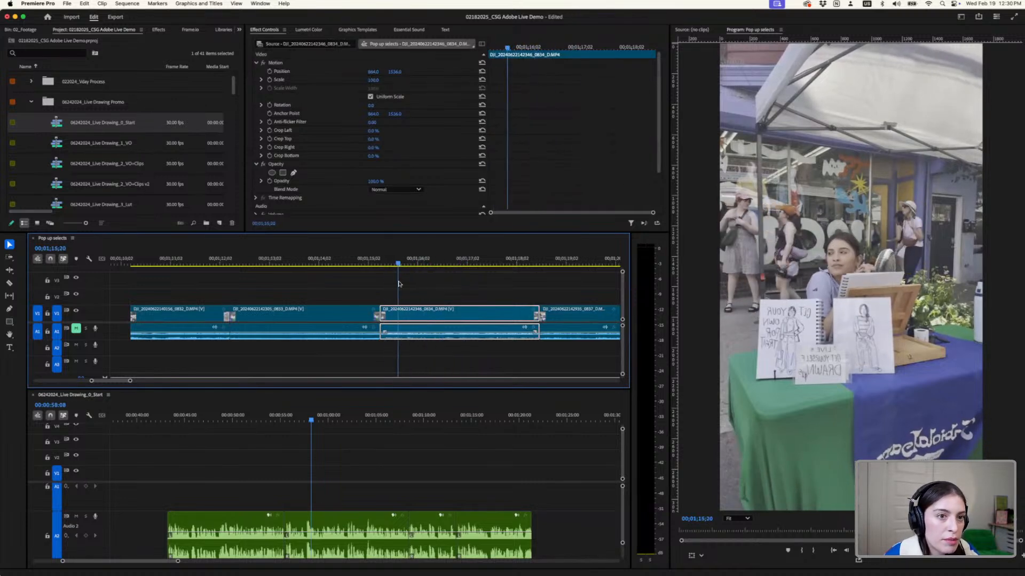
{"action": "key", "text": "c"}
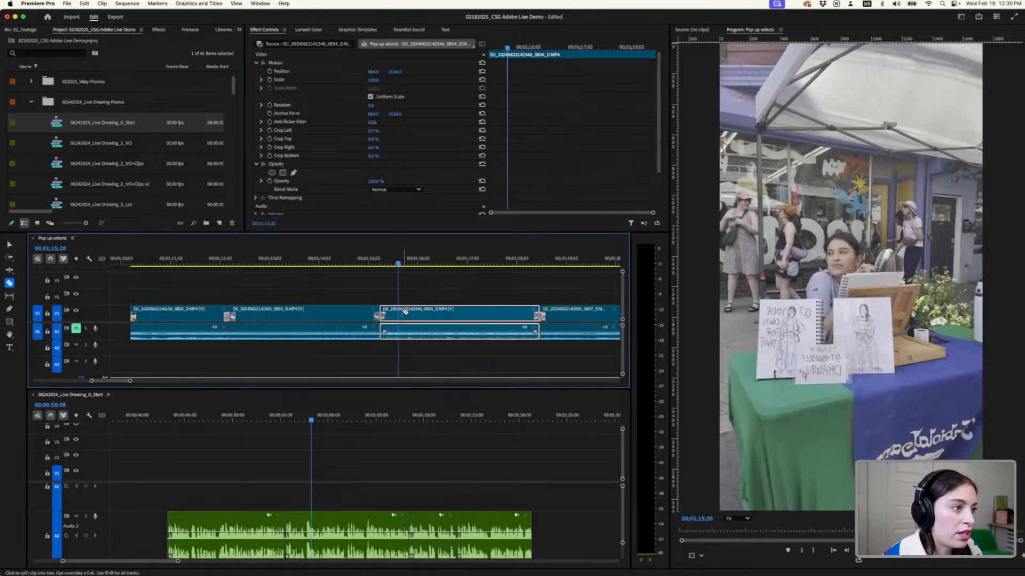
{"action": "left_click", "coordinate": [402, 313]}
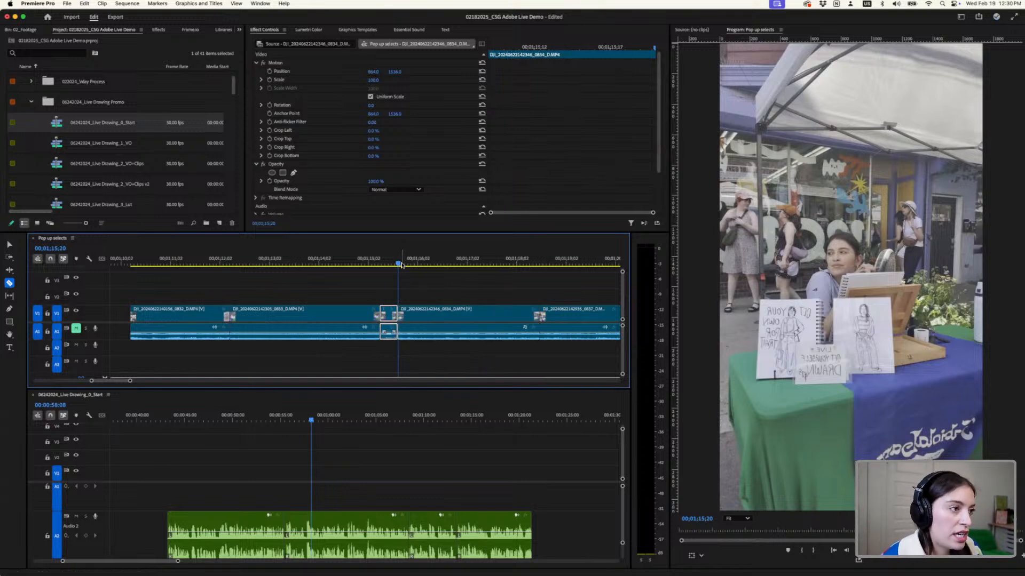
{"action": "left_click_drag", "start_coordinate": [403, 263], "coordinate": [476, 277]}
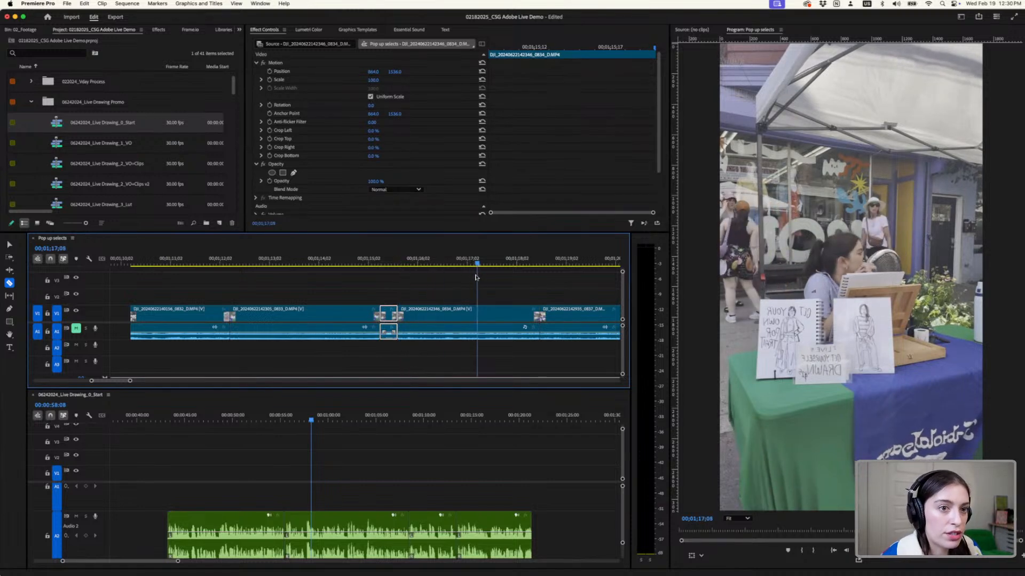
{"action": "left_click", "coordinate": [475, 316]}
- Add the middle segment of the split booth clip to V1 and A1 of 06242024_Live Drawing_0_Start, aligned with the voiceover's start
{"action": "key", "text": "v"}
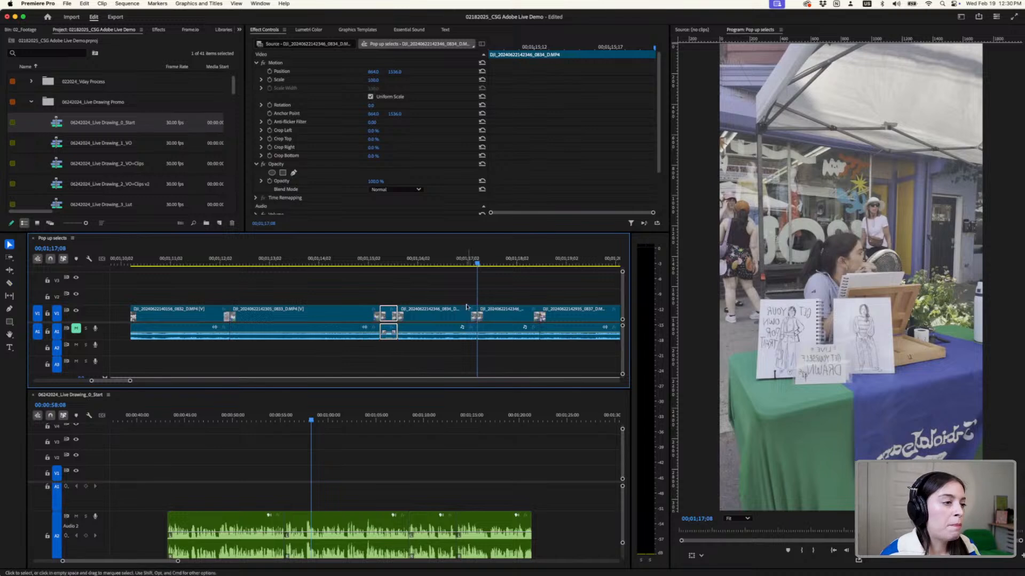
{"action": "left_click", "coordinate": [465, 315]}
{"action": "left_click_drag", "start_coordinate": [464, 315], "coordinate": [185, 496]}
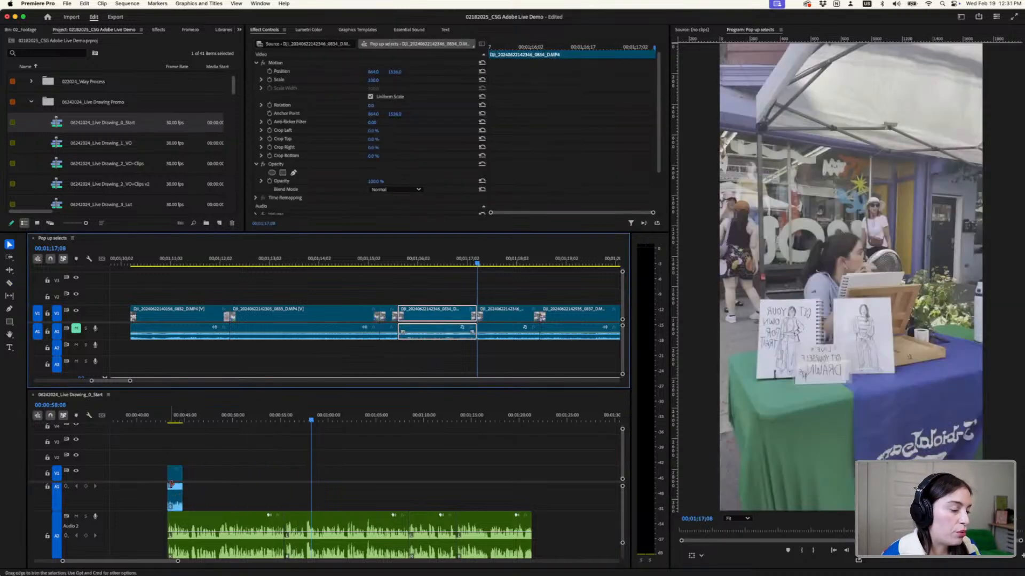
- Select the placed booth clip with the playhead at 00:00:43:28, enlarge the effect settings area, and enable direct manipulation in the Program monitor
{"action": "left_click", "coordinate": [175, 420]}
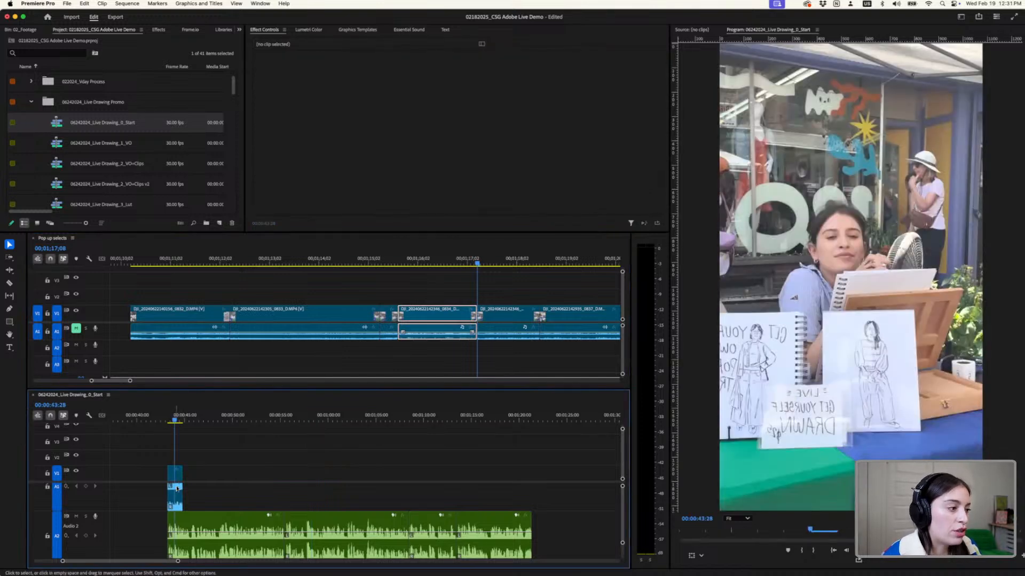
{"action": "left_click", "coordinate": [175, 473]}
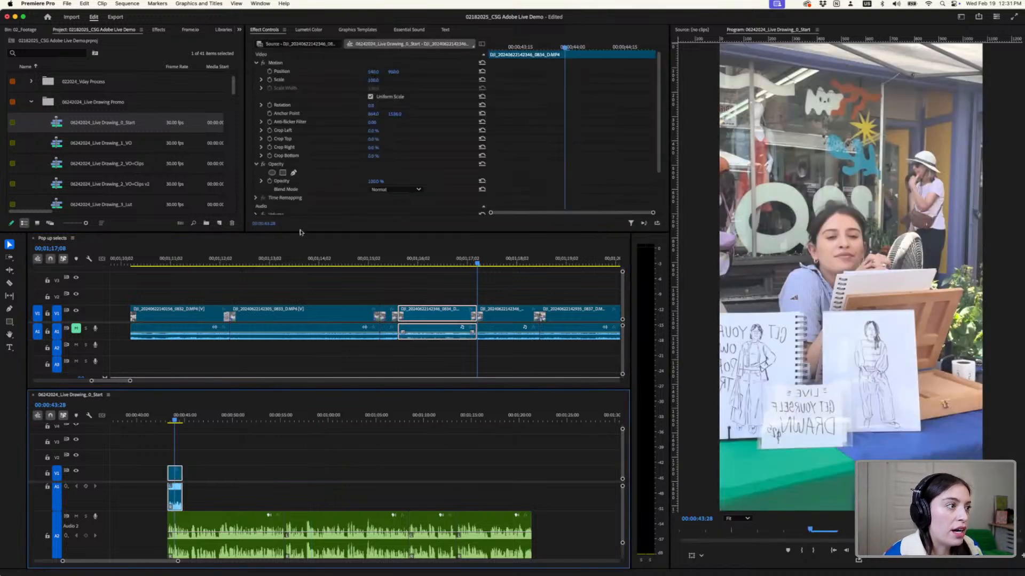
{"action": "left_click_drag", "start_coordinate": [298, 233], "coordinate": [298, 298]}
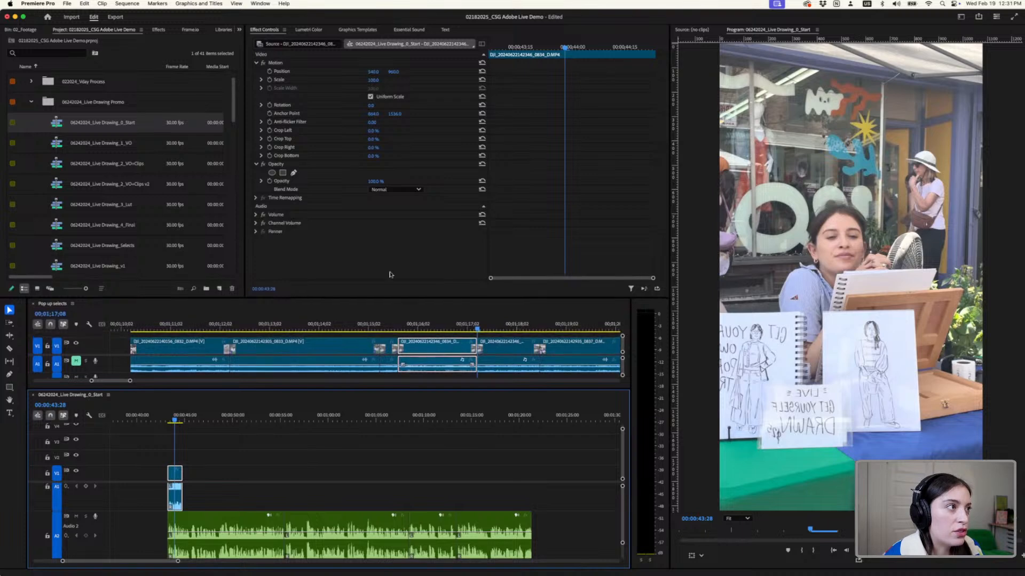
{"action": "left_click", "coordinate": [878, 209]}
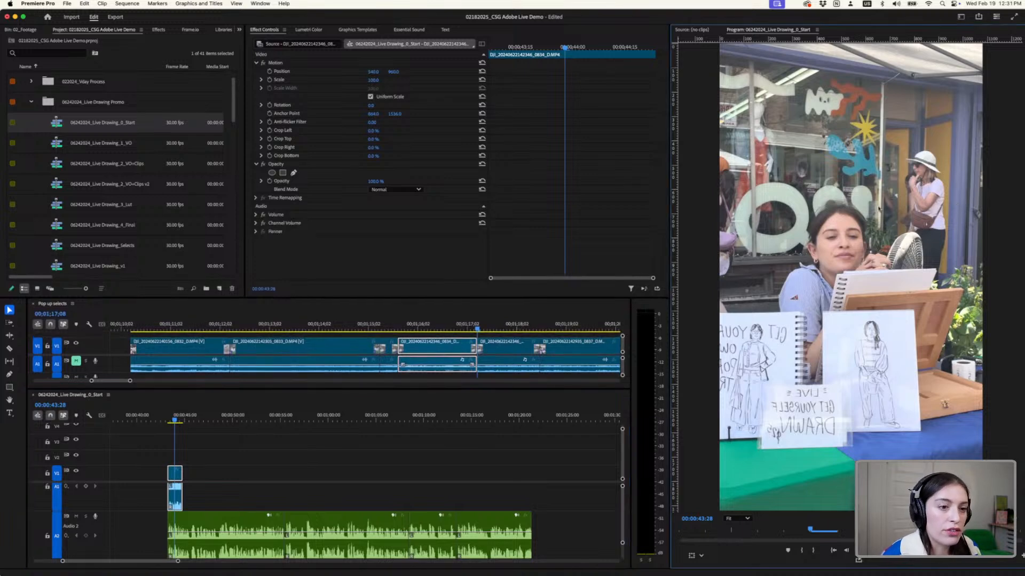
{"action": "left_click", "coordinate": [692, 557]}
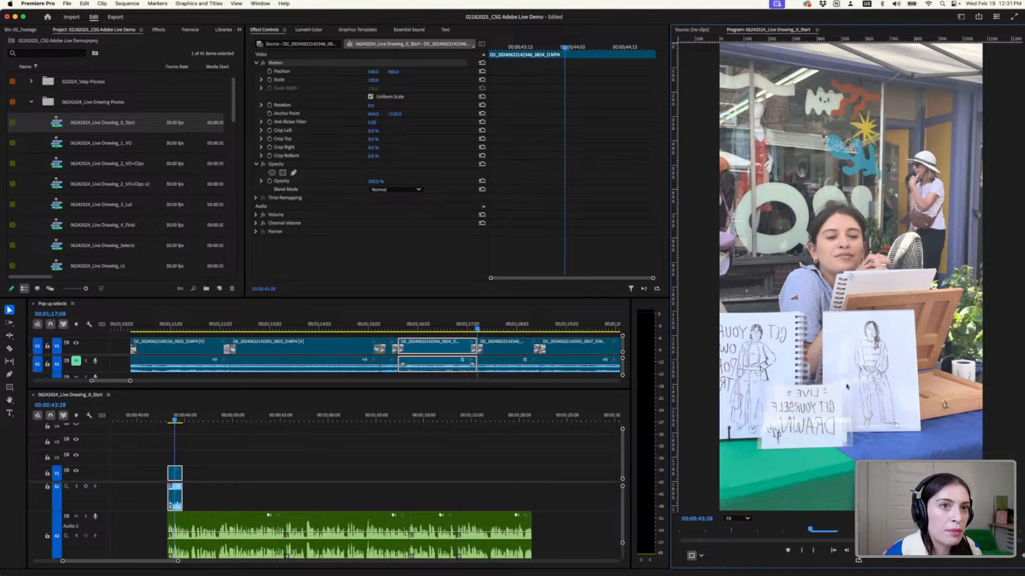
{"action": "scroll", "coordinate": [846, 387], "scroll_direction": "down", "scroll_amount": 5}
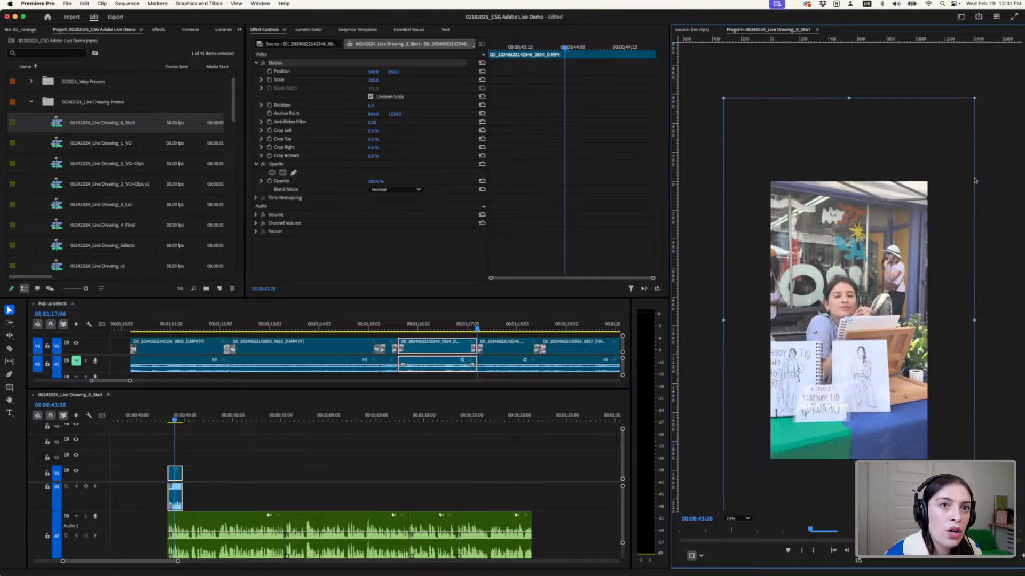
- Scale the booth clip freehand to about 65% and reposition it to about 540, 941 to cover the vertical frame
{"action": "left_click_drag", "start_coordinate": [975, 99], "coordinate": [937, 181]}
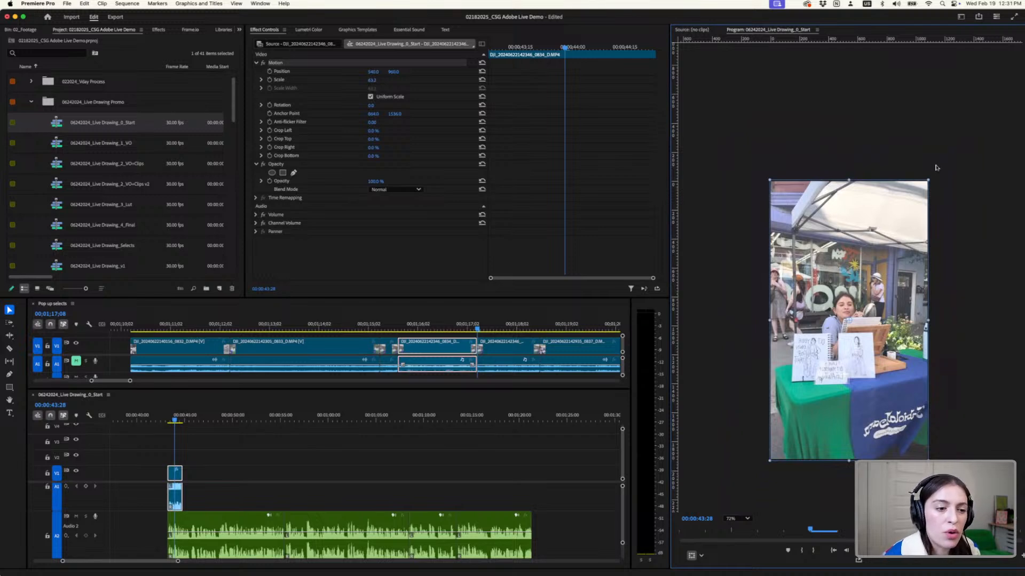
{"action": "left_click_drag", "start_coordinate": [931, 178], "coordinate": [954, 135]}
{"action": "left_click_drag", "start_coordinate": [872, 252], "coordinate": [895, 250]}
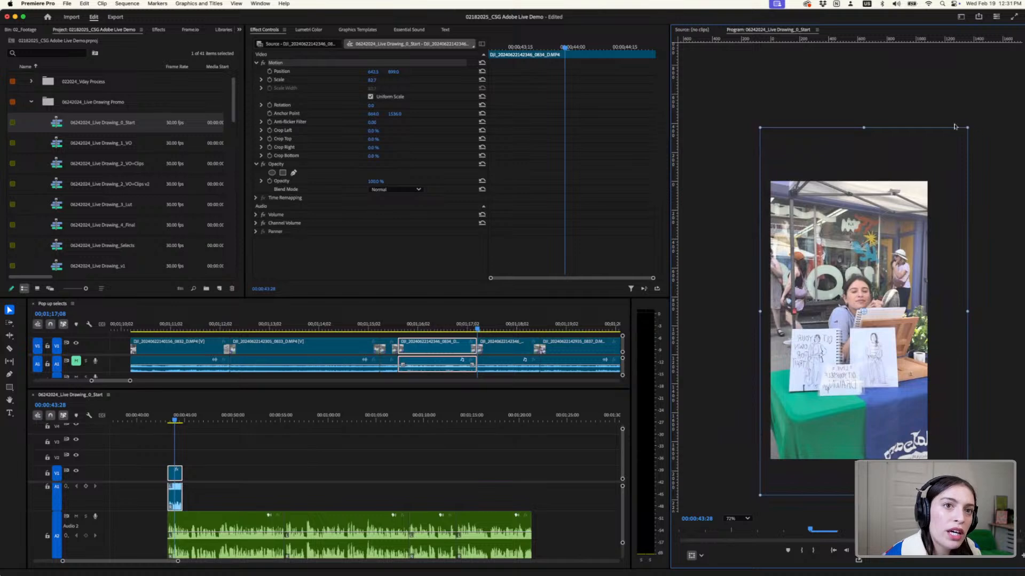
{"action": "left_click_drag", "start_coordinate": [967, 128], "coordinate": [955, 181]}
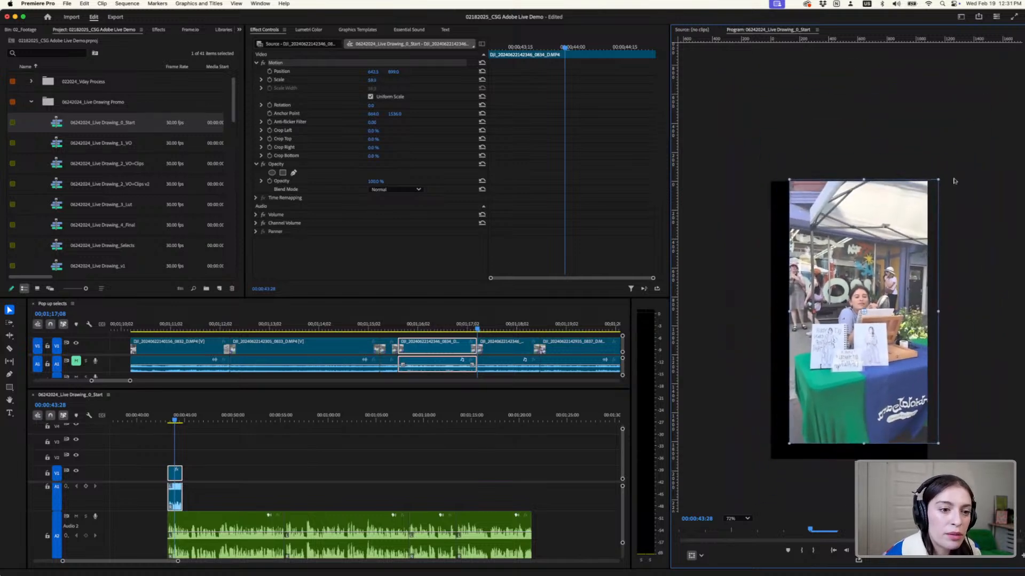
{"action": "left_click_drag", "start_coordinate": [901, 240], "coordinate": [891, 243]}
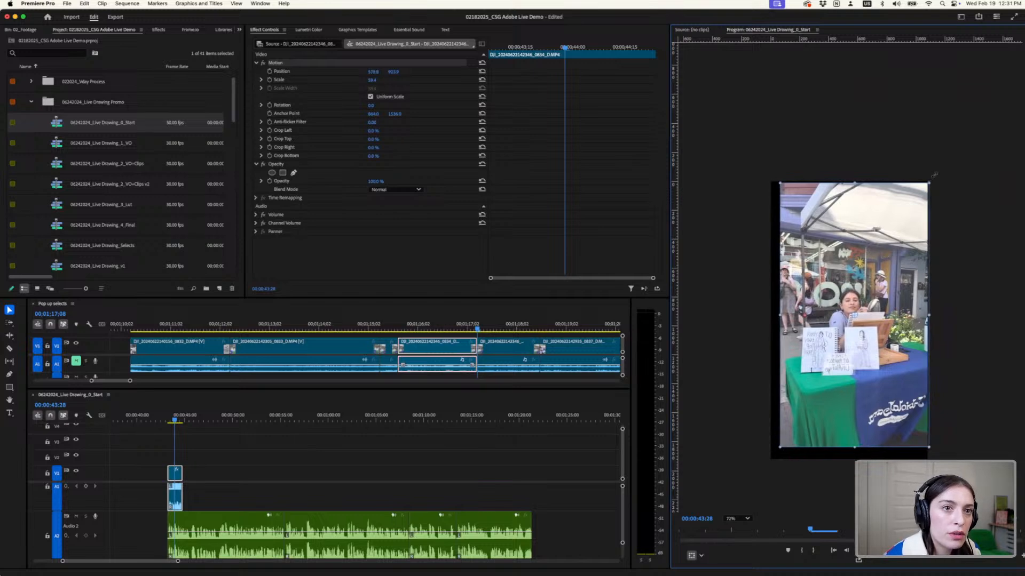
{"action": "mouse_move", "coordinate": [933, 176]}
{"action": "left_mouse_down"}
{"action": "mouse_move", "coordinate": [949, 151]}
{"action": "mouse_move", "coordinate": [939, 166]}
{"action": "left_mouse_up"}
{"action": "left_click_drag", "start_coordinate": [913, 202], "coordinate": [906, 206]}
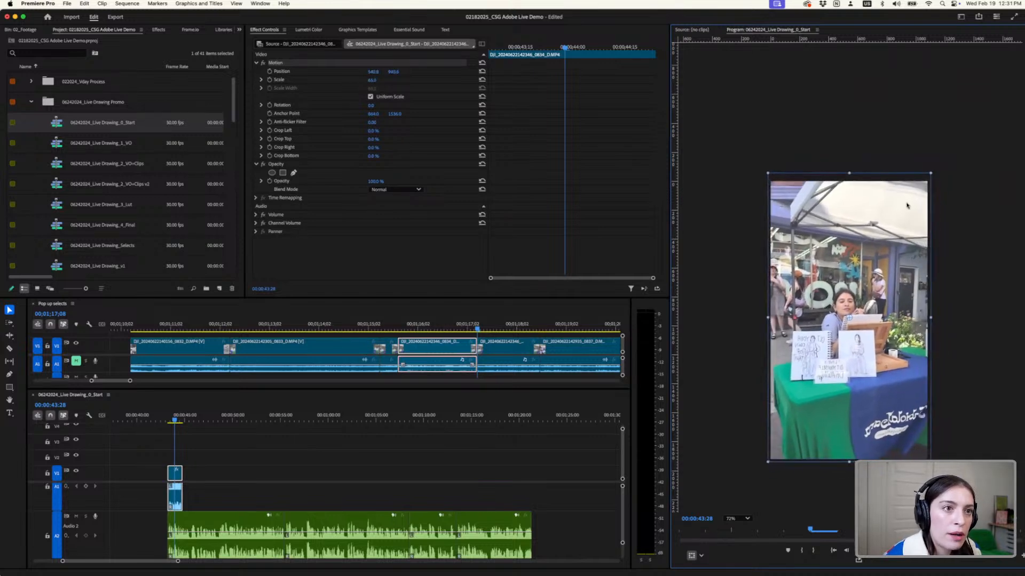
- Hide the keyframe timeline in Effect Controls and apply Fit to frame to the booth clip in the 0_Start sequence
{"action": "left_click", "coordinate": [272, 34]}
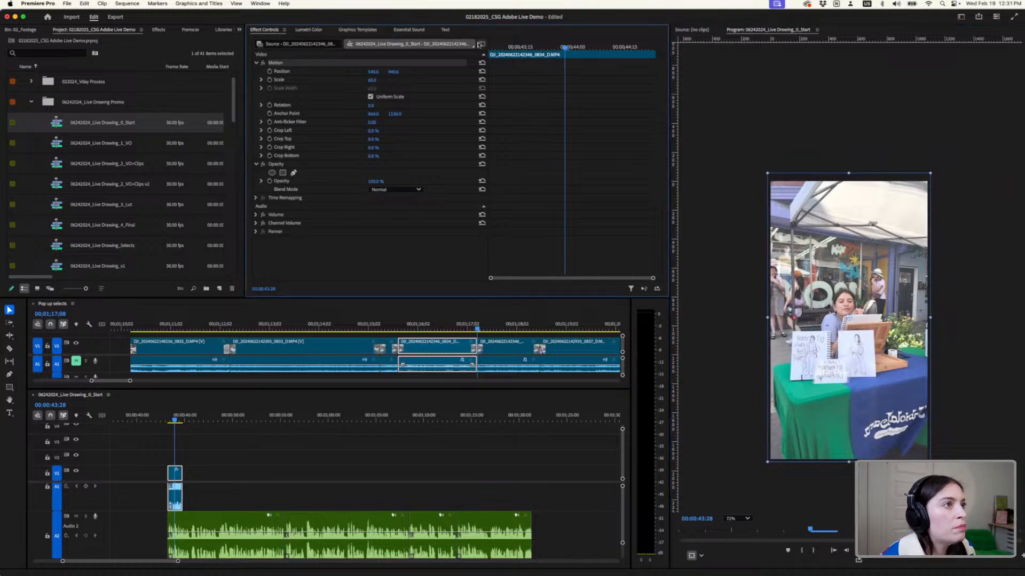
{"action": "left_click", "coordinate": [483, 43]}
{"action": "left_click", "coordinate": [297, 31]}
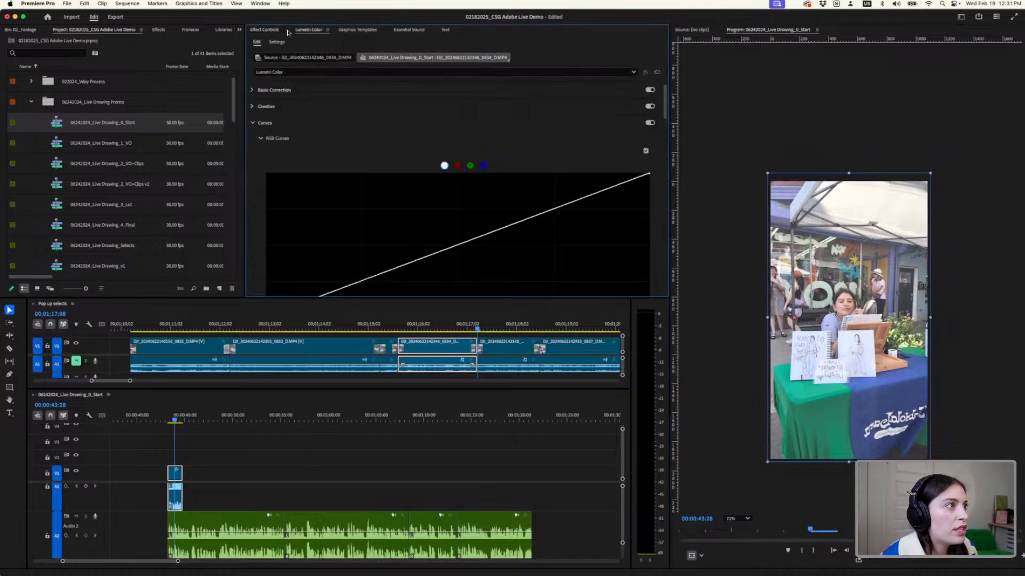
{"action": "left_click", "coordinate": [263, 32]}
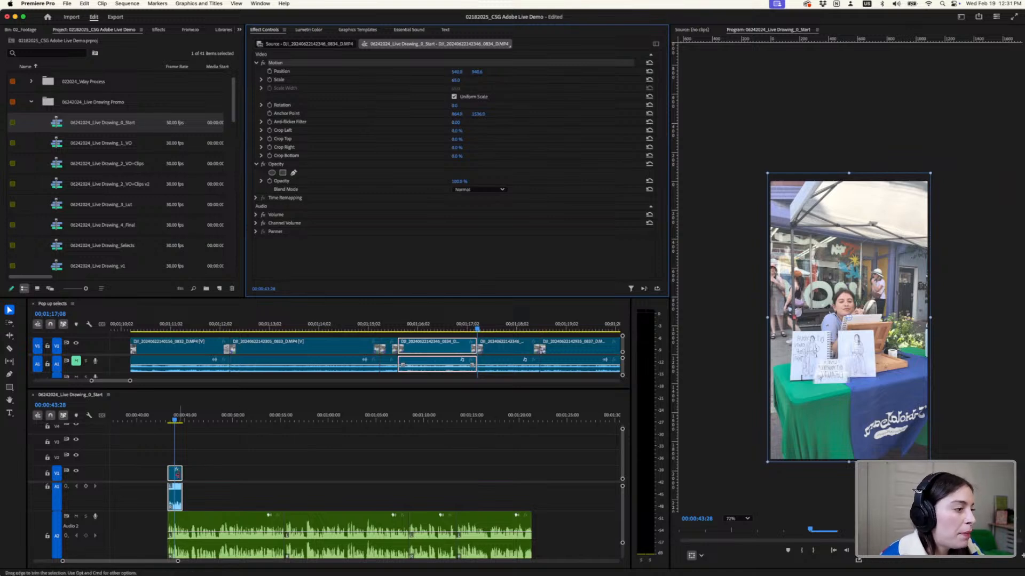
{"action": "right_click", "coordinate": [178, 477]}
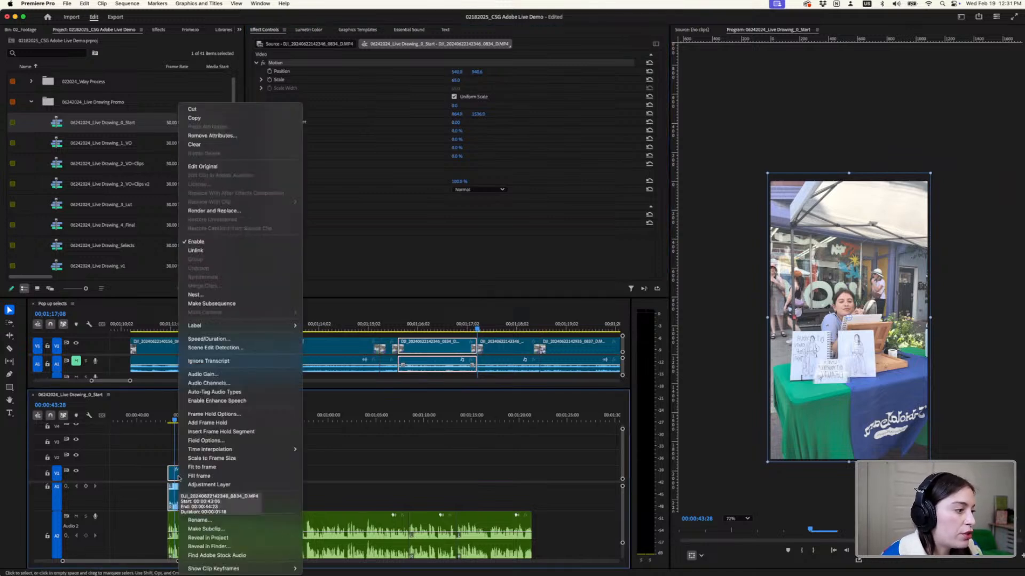
{"action": "left_click", "coordinate": [200, 467]}
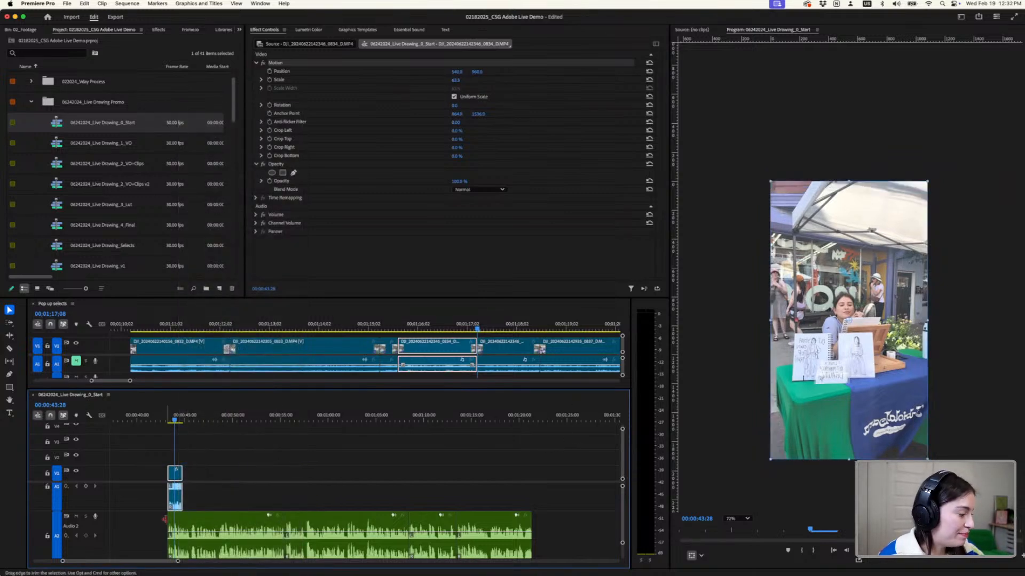
- Play the 0_Start sequence from 00:00:43:01 to review the booth clip against the voiceover
{"action": "key", "text": "equal"}
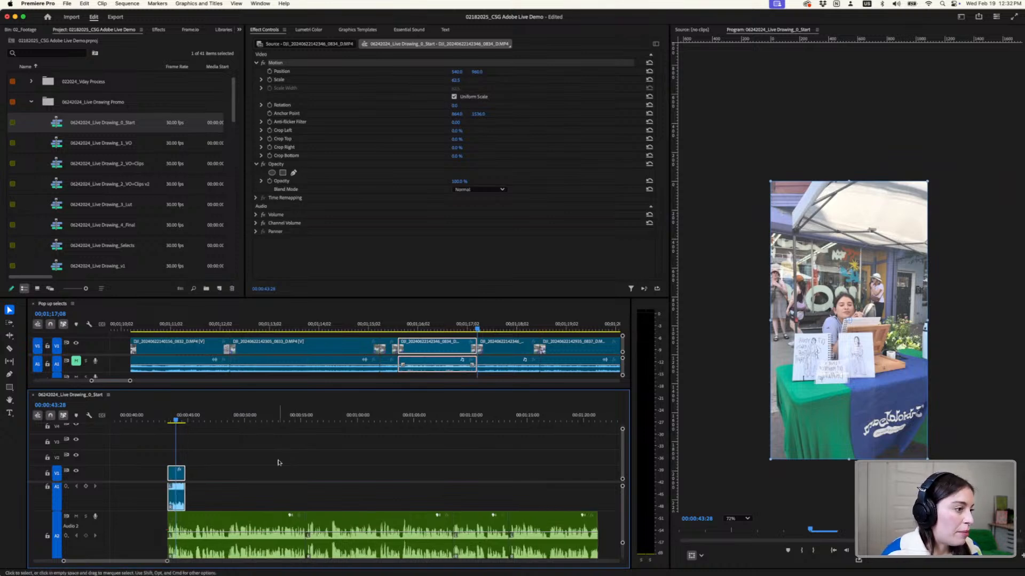
{"action": "scroll", "coordinate": [277, 463], "scroll_direction": "left", "scroll_amount": 3}
{"action": "left_click", "coordinate": [226, 420]}
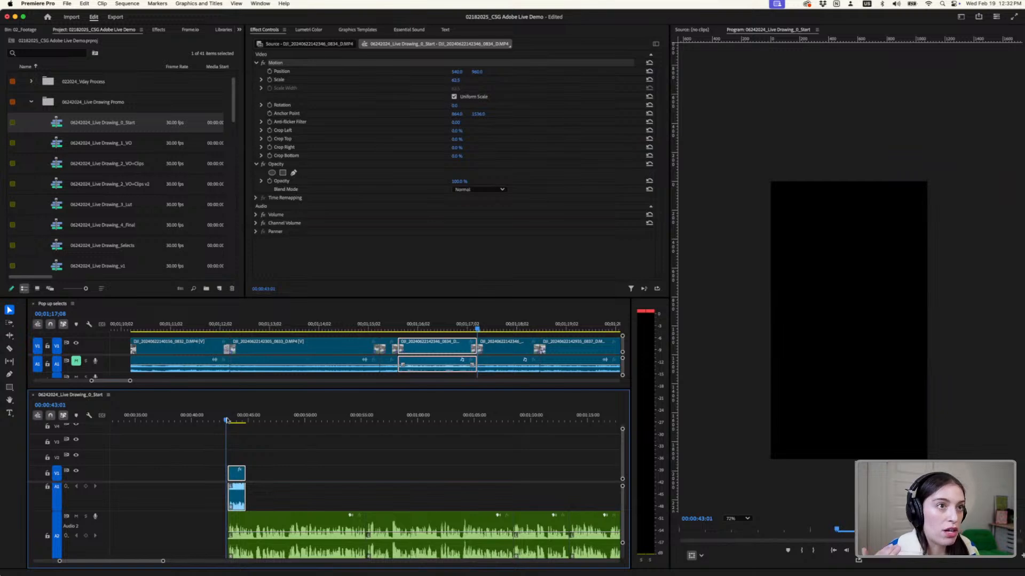
{"action": "key", "text": "space"}
{"action": "key", "text": "space"}
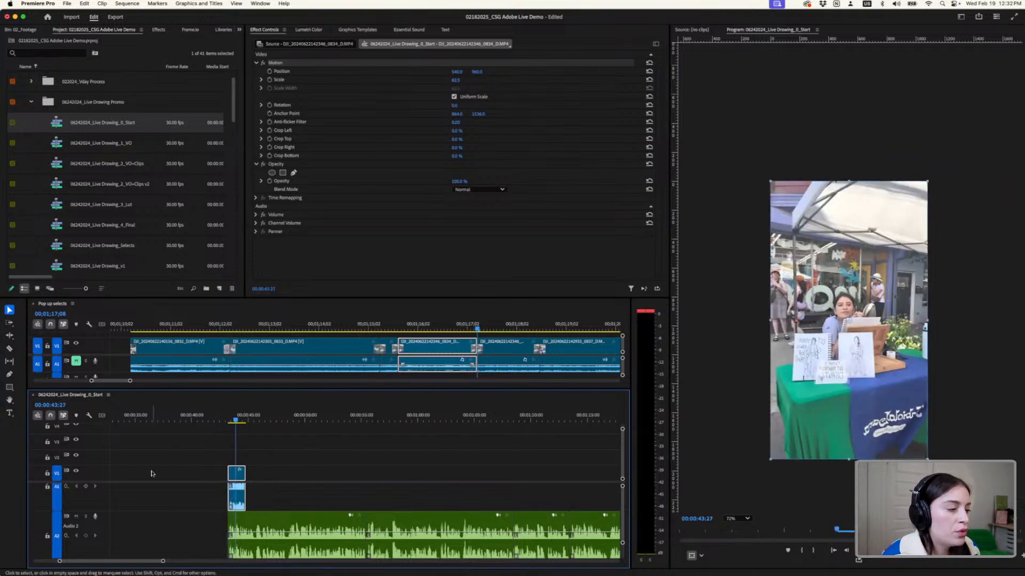
- Expand and mute audio track A1 in 0_Start, and play the opening from 00:00:42:24 with only the voiceover
{"action": "double_click", "coordinate": [65, 498]}
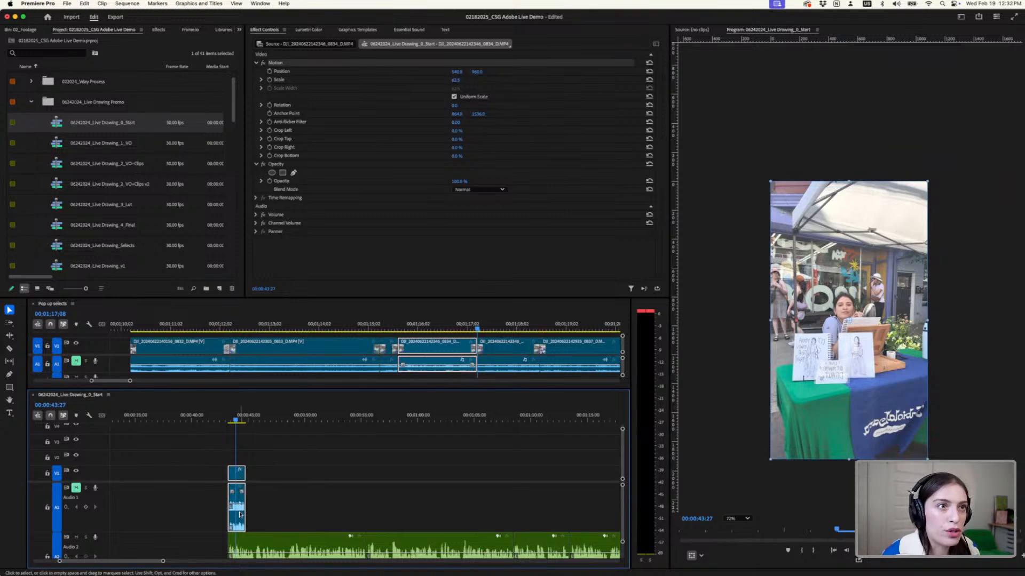
{"action": "scroll", "coordinate": [239, 515], "scroll_direction": "down", "scroll_amount": 1}
{"action": "left_click", "coordinate": [223, 419]}
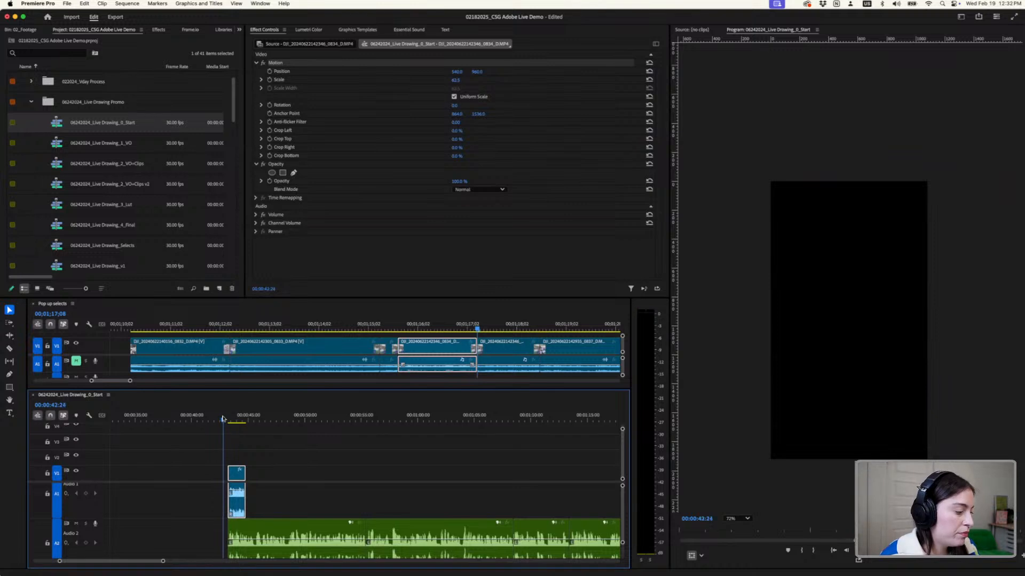
{"action": "key", "text": "space"}
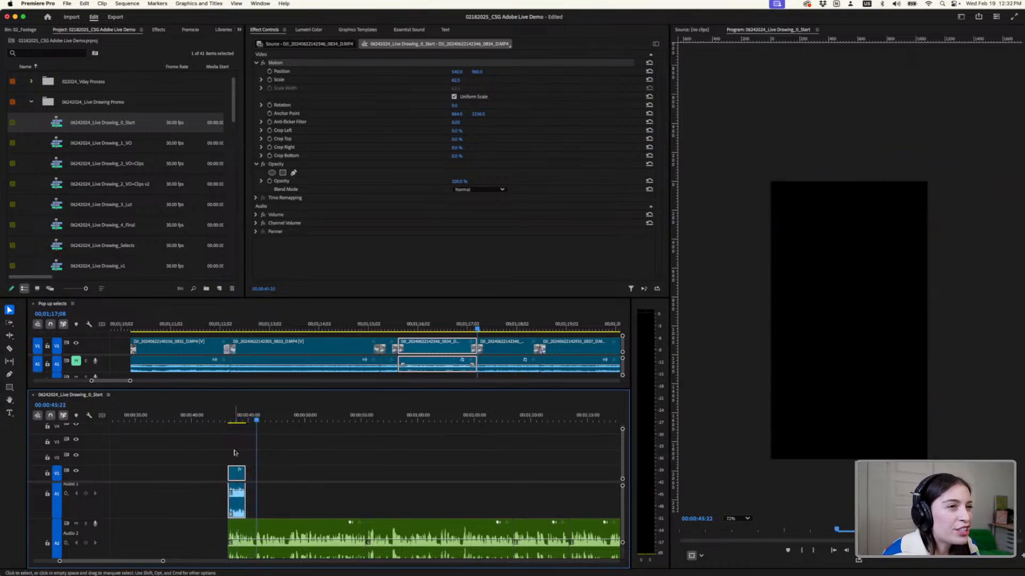
- Extend the booth clip's end to about 00:00:45:22 in 0_Start and play the sequence from the clip's start
{"action": "scroll", "coordinate": [235, 453], "scroll_direction": "up", "scroll_amount": 2}
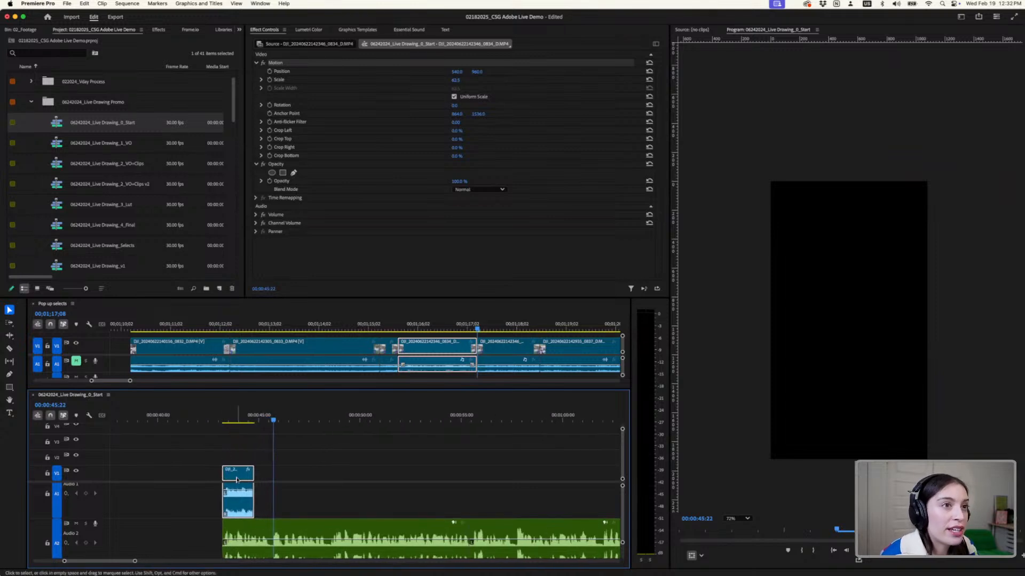
{"action": "mouse_move", "coordinate": [236, 479]}
{"action": "left_mouse_down"}
{"action": "mouse_move", "coordinate": [256, 479]}
{"action": "mouse_move", "coordinate": [222, 474]}
{"action": "left_mouse_up"}
{"action": "left_click_drag", "start_coordinate": [255, 417], "coordinate": [221, 421]}
{"action": "key", "text": "space"}
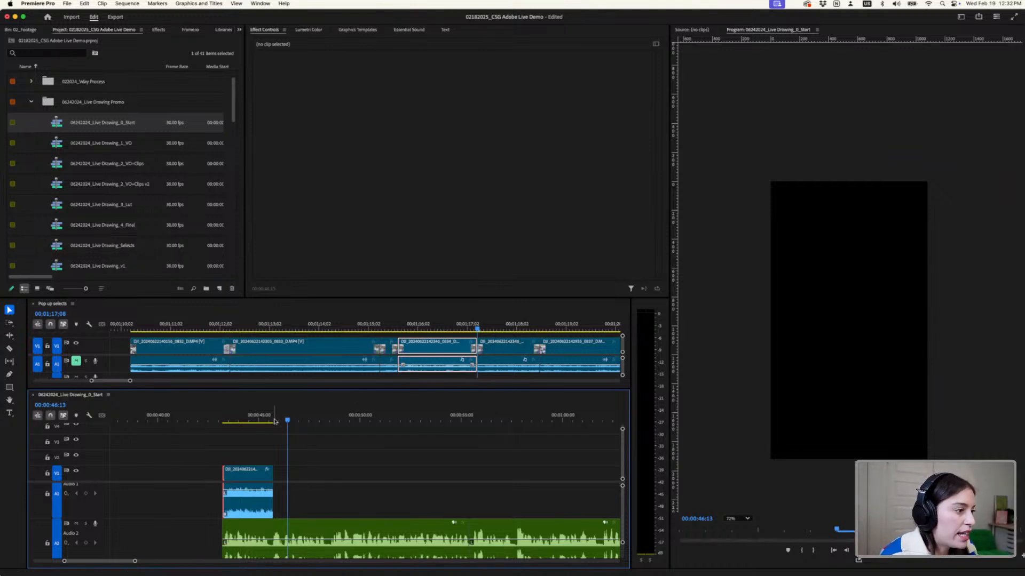
- Listen to the next voiceover line in 0_Start from the end of the booth clip at 00:00:45:22
{"action": "left_click", "coordinate": [274, 421]}
{"action": "key", "text": "space"}
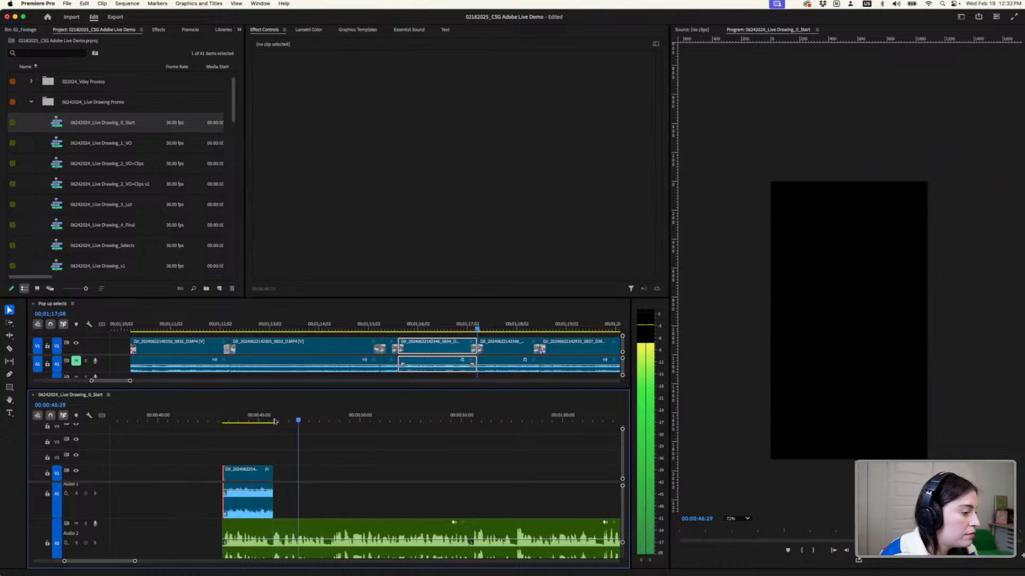
{"action": "key", "text": "space"}
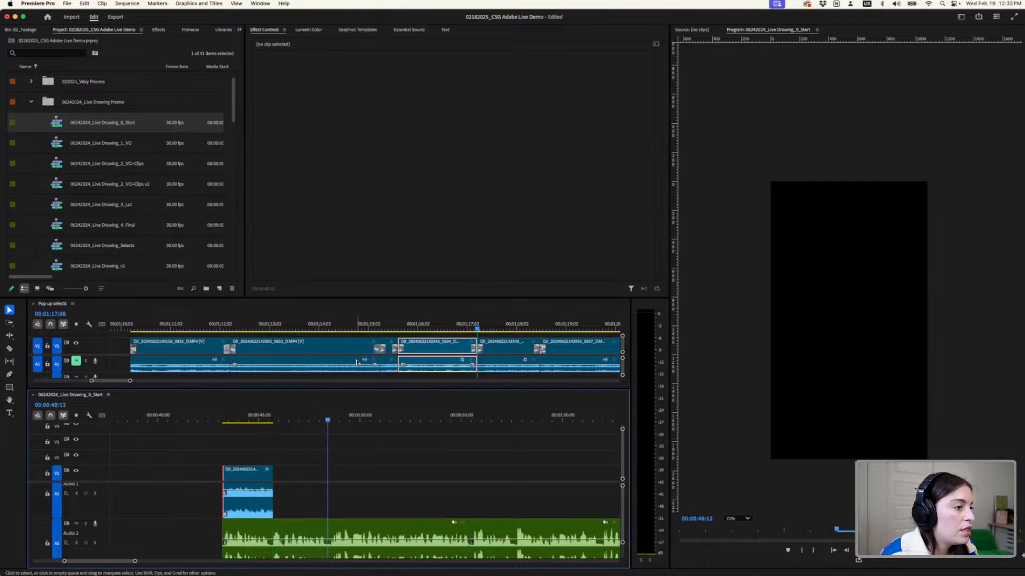
- Enlarge the Pop up selects timeline and scrub back to the under-tent drawing footage near the sequence start
{"action": "left_click_drag", "start_coordinate": [351, 388], "coordinate": [351, 430]}
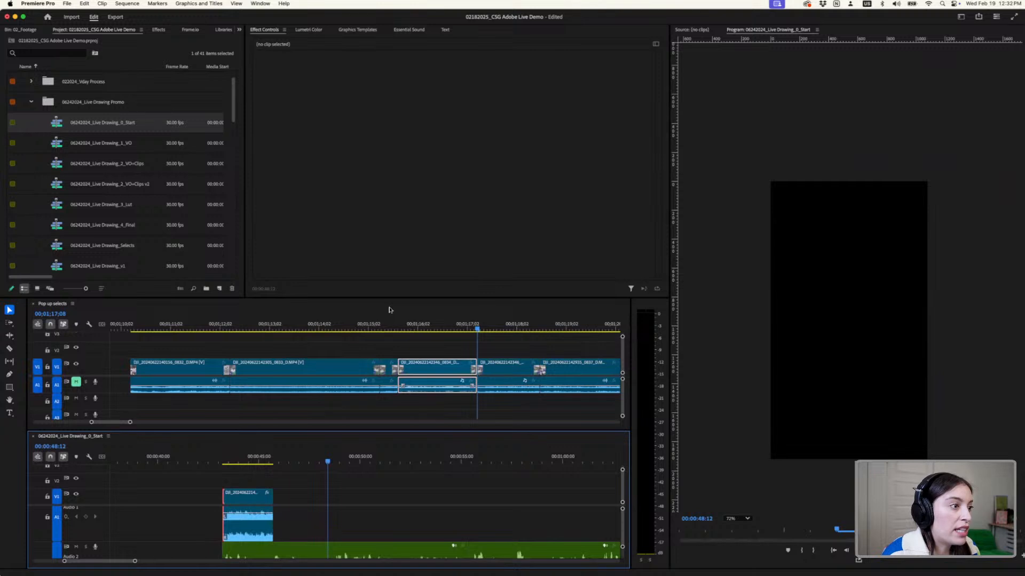
{"action": "left_click_drag", "start_coordinate": [393, 274], "coordinate": [398, 237]}
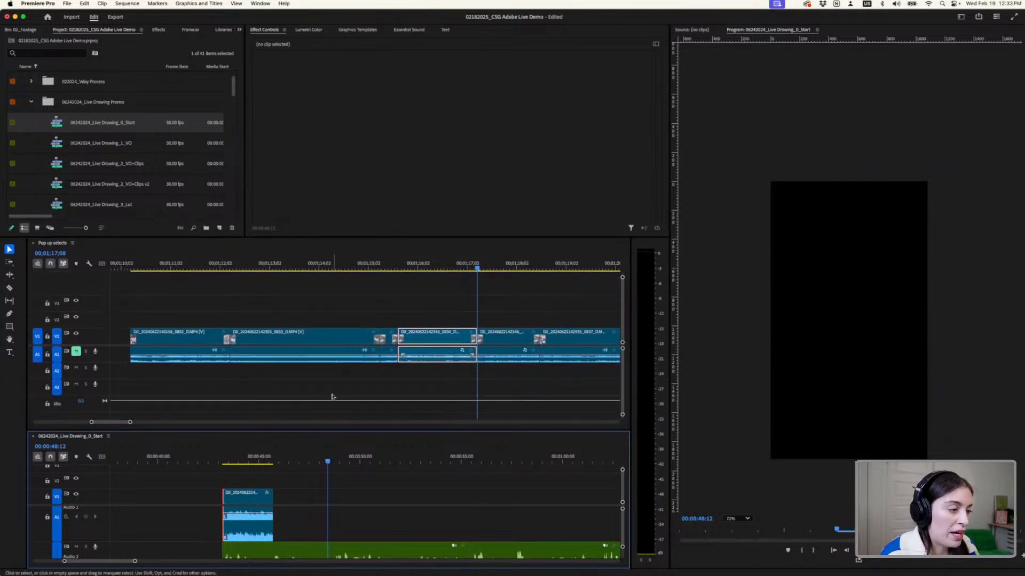
{"action": "scroll", "coordinate": [332, 396], "scroll_direction": "down", "scroll_amount": 5}
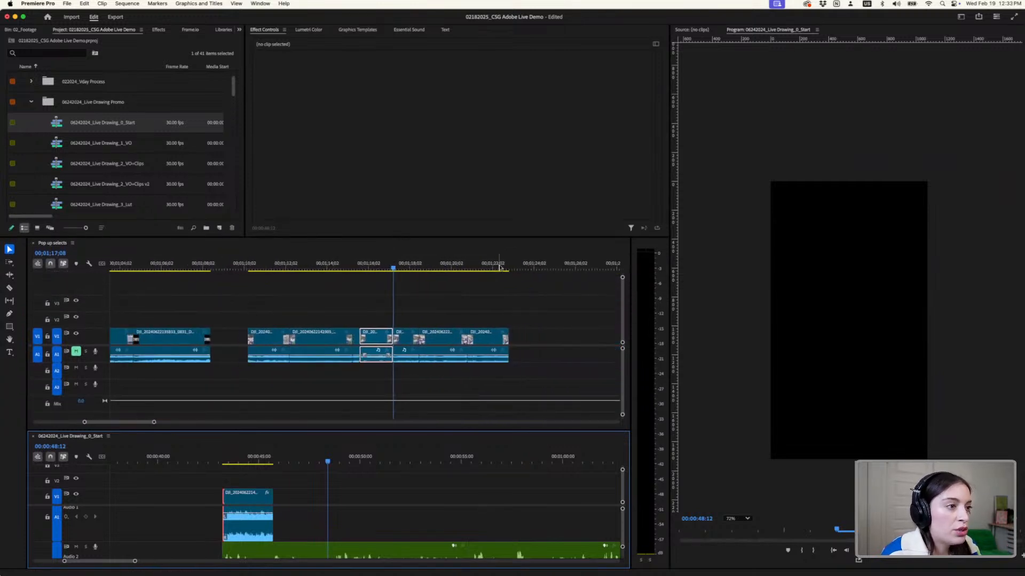
{"action": "left_click_drag", "start_coordinate": [497, 267], "coordinate": [139, 313]}
{"action": "scroll", "coordinate": [132, 327], "scroll_direction": "up", "scroll_amount": 3}
{"action": "scroll", "coordinate": [127, 340], "scroll_direction": "up", "scroll_amount": 2}
- Split the 0817 drawing clip in Pop up selects at 00;00;01;09 and 00;00;02;05 to isolate the sketching moment
{"action": "key", "text": "c"}
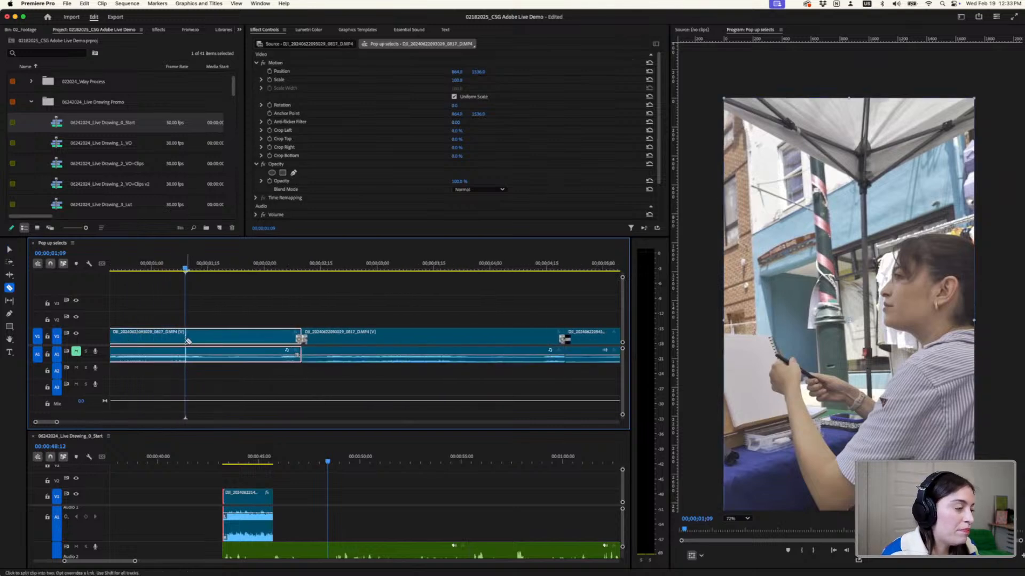
{"action": "left_click", "coordinate": [186, 337]}
{"action": "left_click_drag", "start_coordinate": [187, 269], "coordinate": [302, 284]}
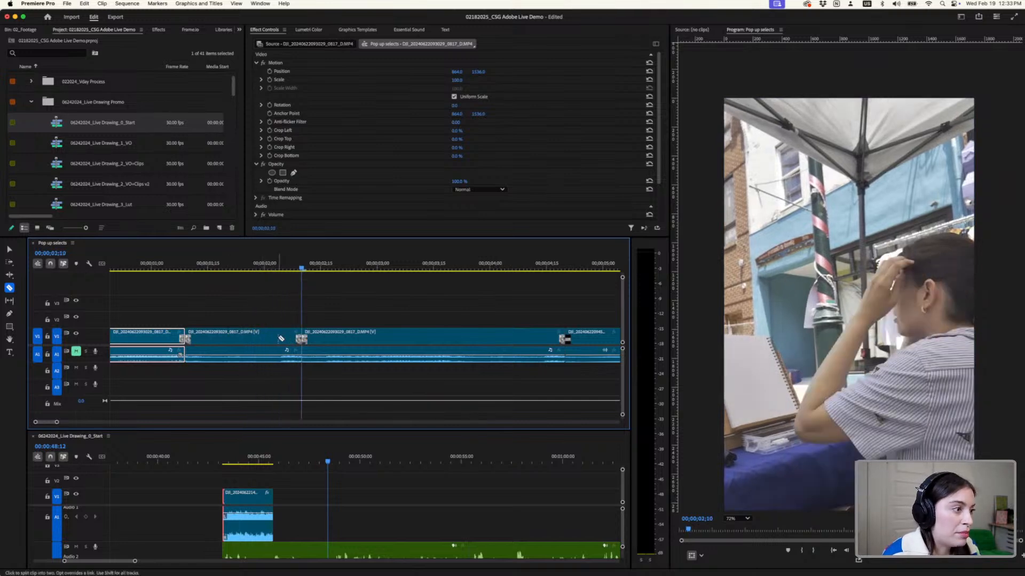
{"action": "left_click", "coordinate": [295, 269]}
{"action": "left_click_drag", "start_coordinate": [294, 270], "coordinate": [284, 269]}
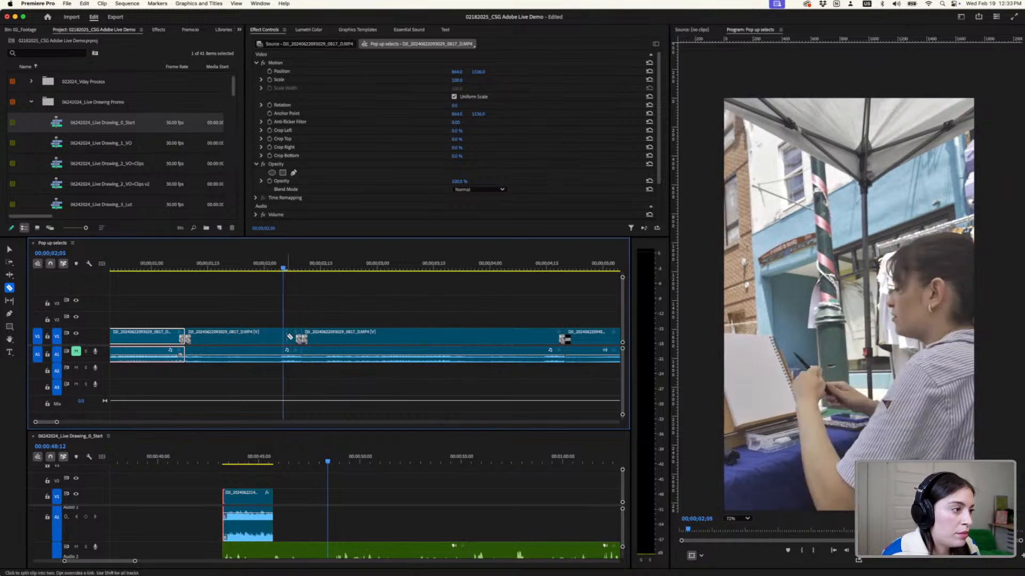
{"action": "left_click", "coordinate": [283, 339]}
- Copy the isolated drawing segment into 0_Start directly after the booth clip, extend it to about 00:00:48:12, and play the transition
{"action": "key", "text": "v"}
{"action": "left_click", "coordinate": [228, 352]}
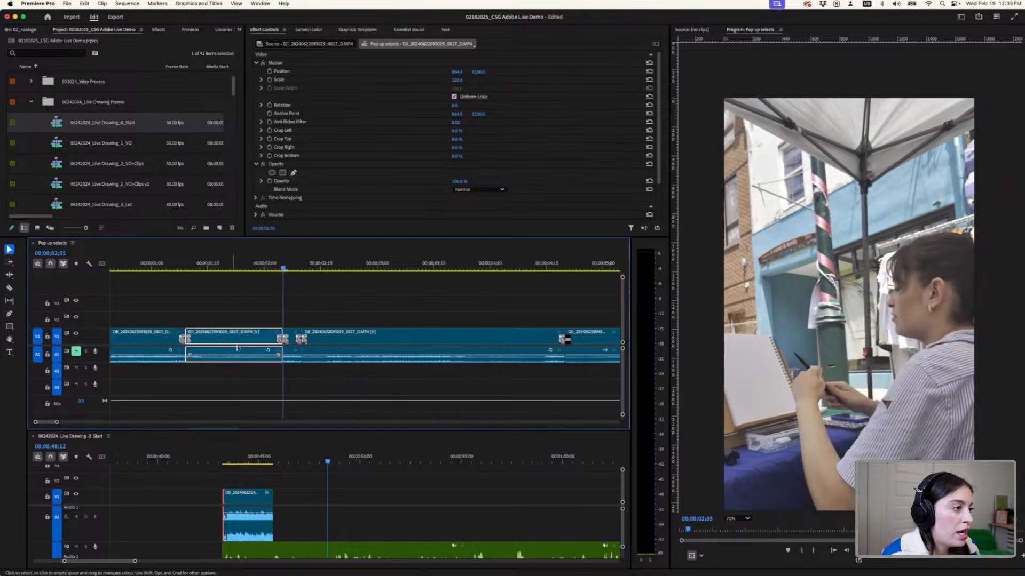
{"action": "left_click_drag", "start_coordinate": [237, 347], "coordinate": [295, 515]}
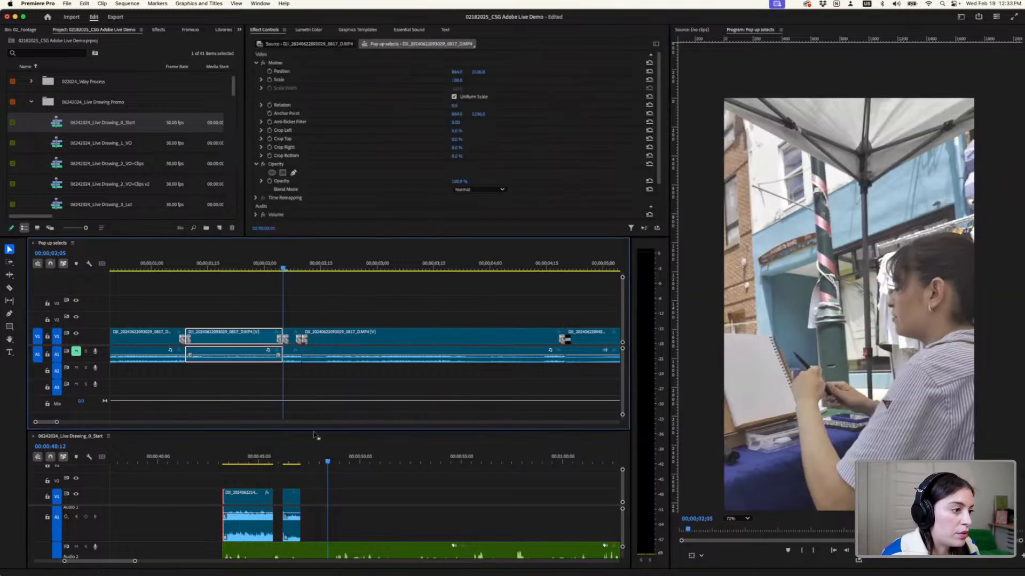
{"action": "left_click_drag", "start_coordinate": [314, 410], "coordinate": [314, 343]}
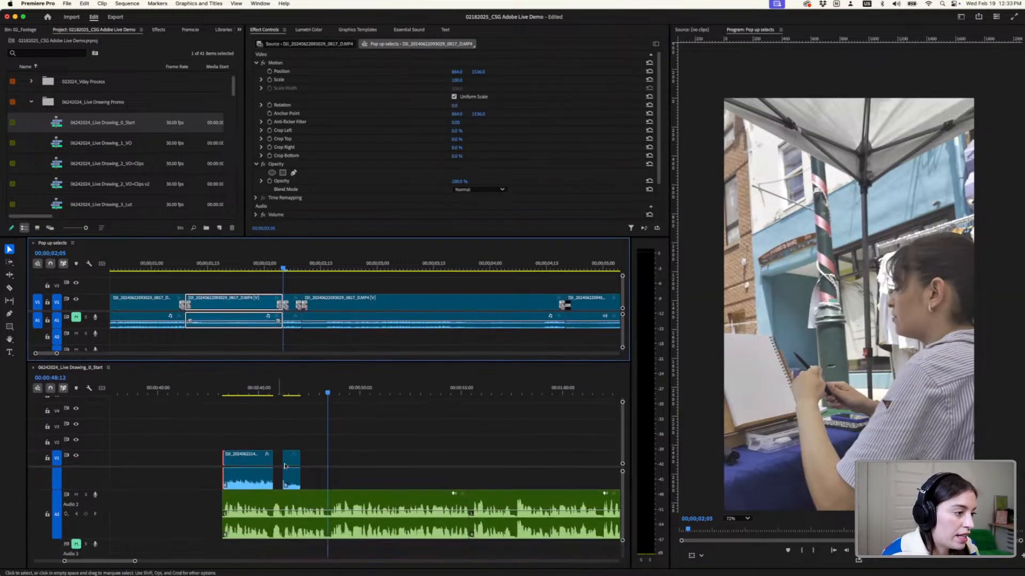
{"action": "left_click_drag", "start_coordinate": [294, 455], "coordinate": [270, 456]}
{"action": "left_click", "coordinate": [263, 393]}
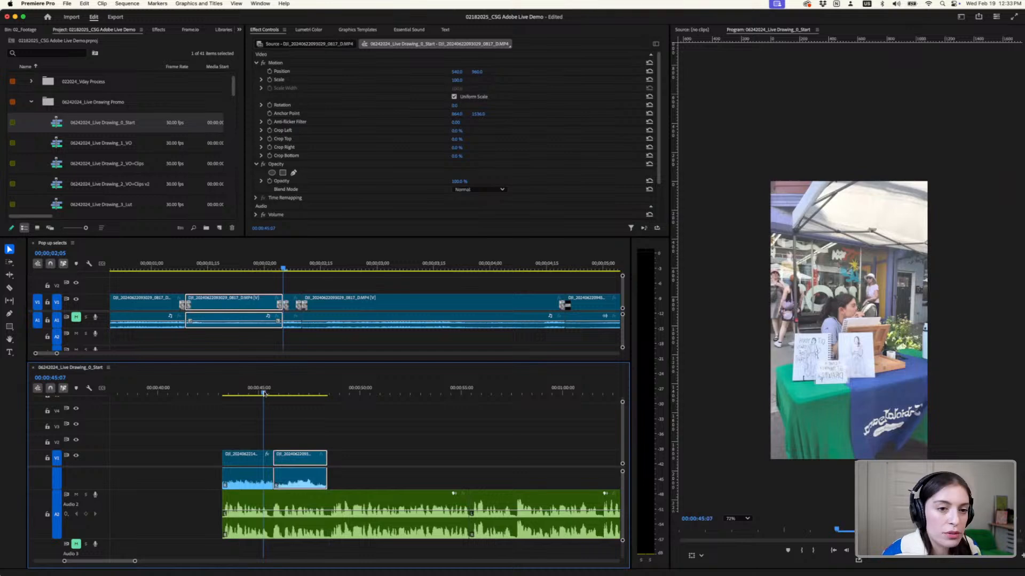
{"action": "key", "text": "space"}
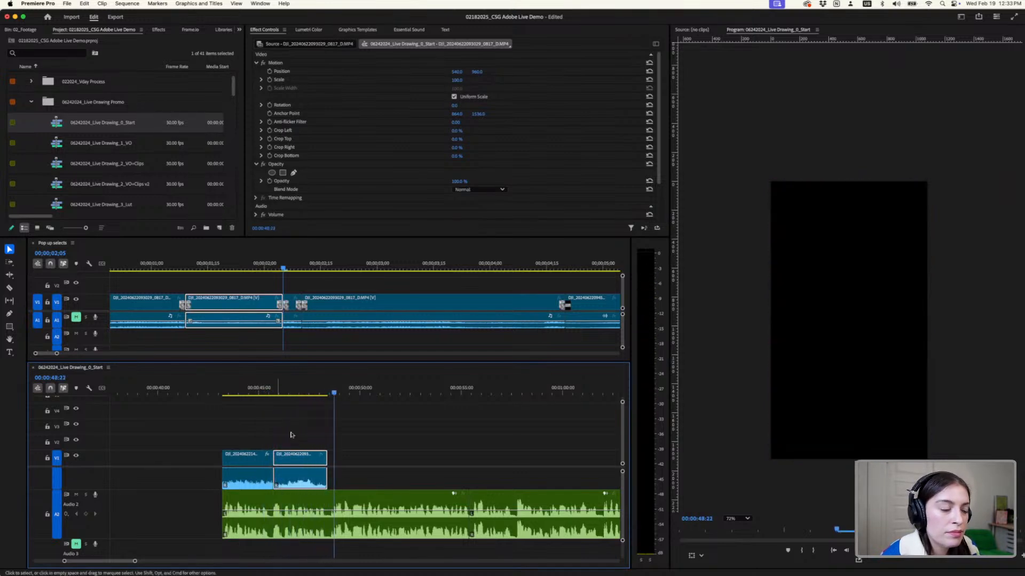
- Apply Fill frame to the drawing clip in 0_Start
{"action": "left_click", "coordinate": [308, 393]}
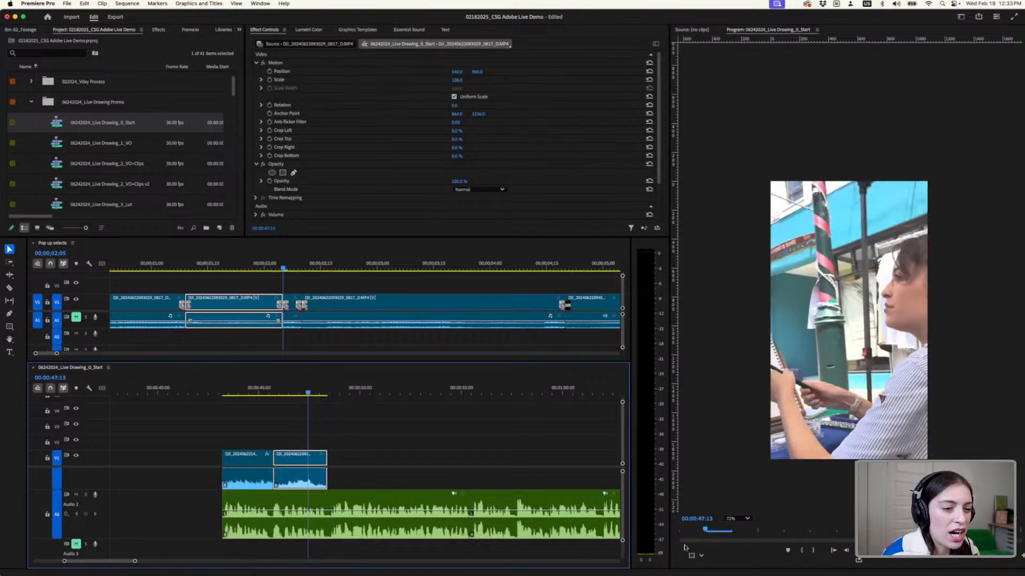
{"action": "right_click", "coordinate": [298, 458]}
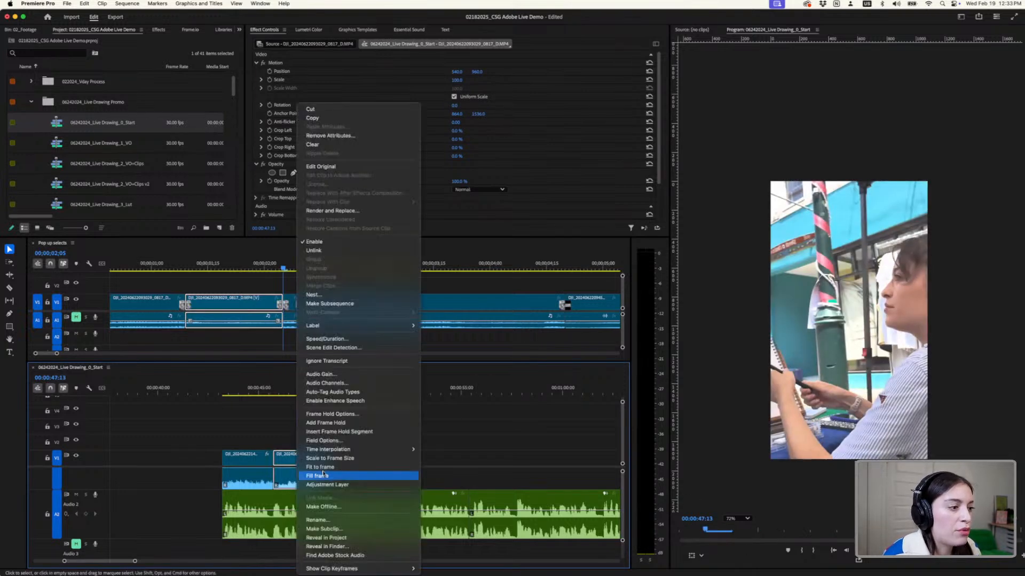
{"action": "left_click", "coordinate": [323, 475]}
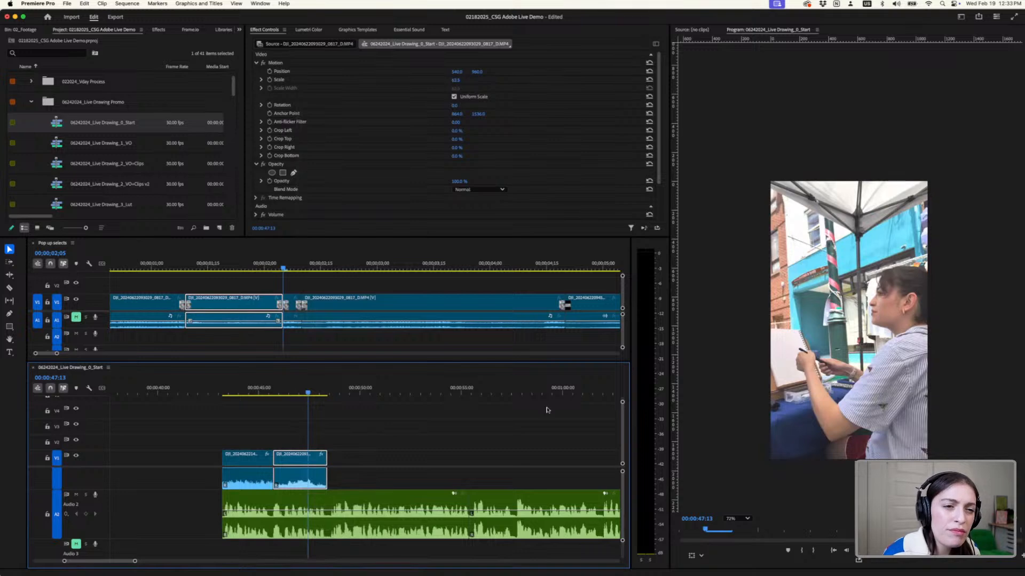
- Play the drawing clip against the voiceover and split it at 00:00:47:22 in 0_Start
{"action": "left_click", "coordinate": [273, 393]}
{"action": "key", "text": "space"}
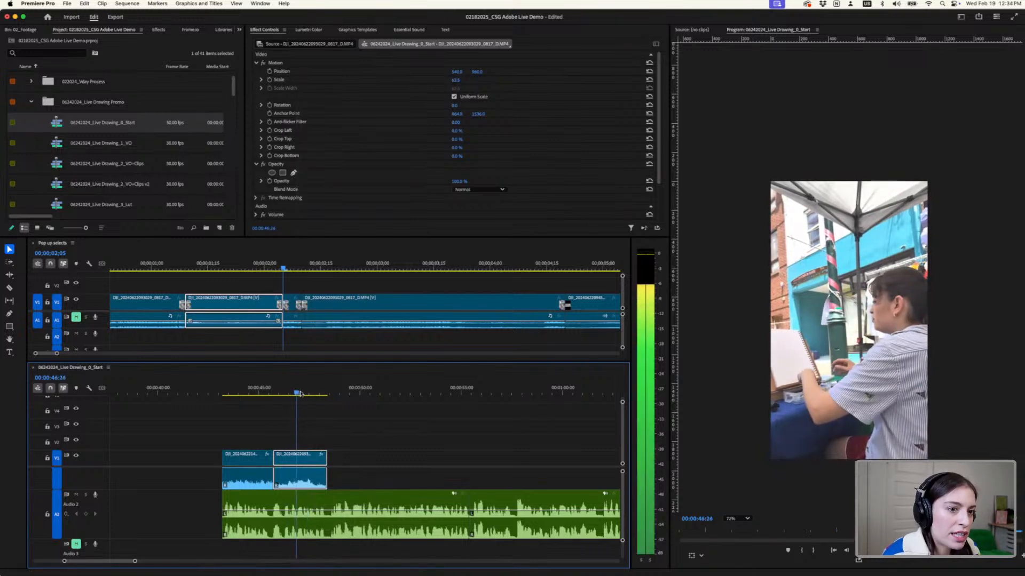
{"action": "left_click_drag", "start_coordinate": [300, 394], "coordinate": [315, 395]}
{"action": "key", "text": "c"}
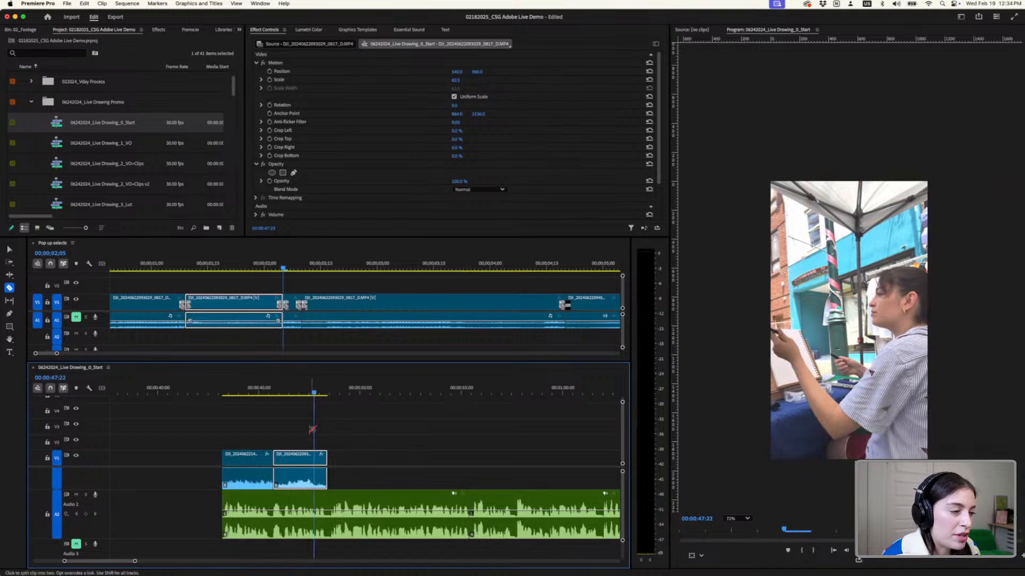
{"action": "left_click", "coordinate": [319, 456]}
{"action": "key", "text": "="}
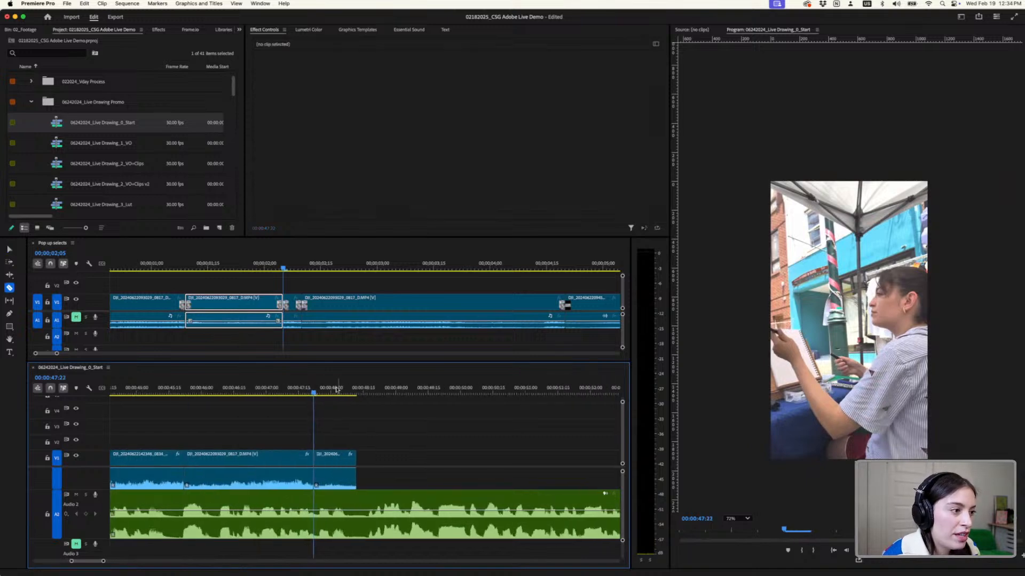
{"action": "key", "text": "v"}
- Scale the last drawing segment freehand to about 134% and reposition it to about 978, 410 for a close-up of the hands
{"action": "left_click", "coordinate": [341, 394]}
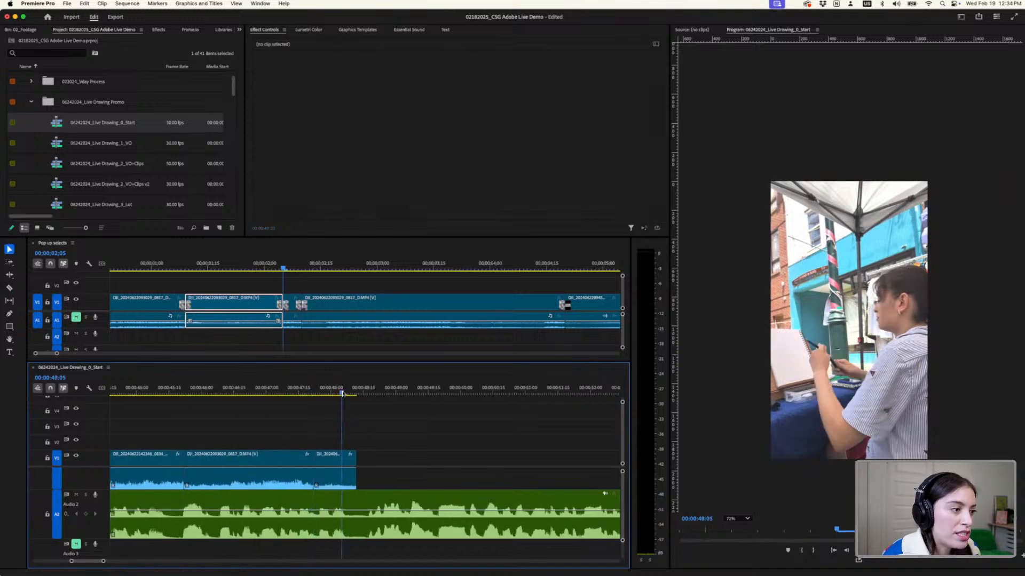
{"action": "left_click", "coordinate": [333, 459]}
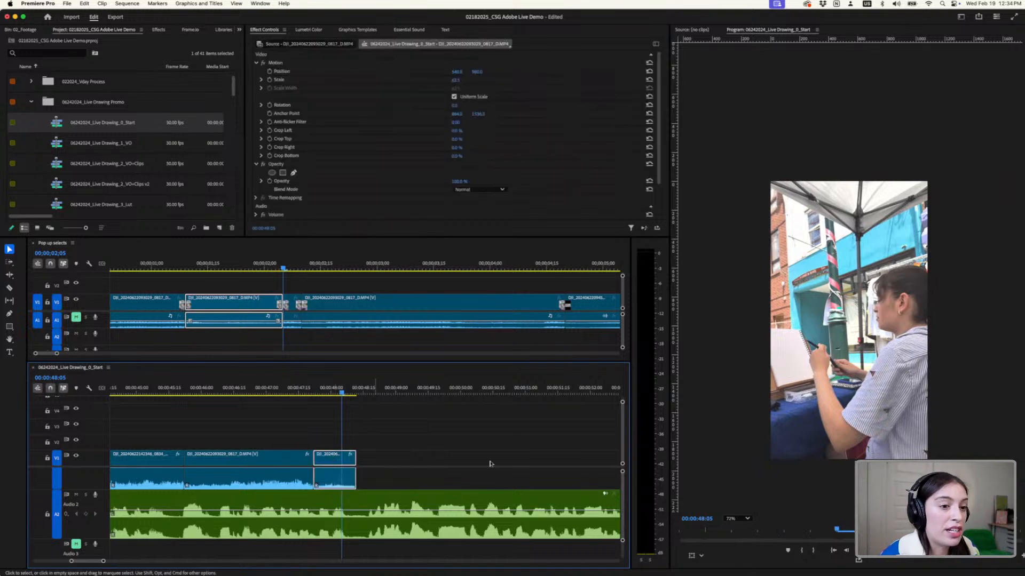
{"action": "left_click", "coordinate": [699, 560]}
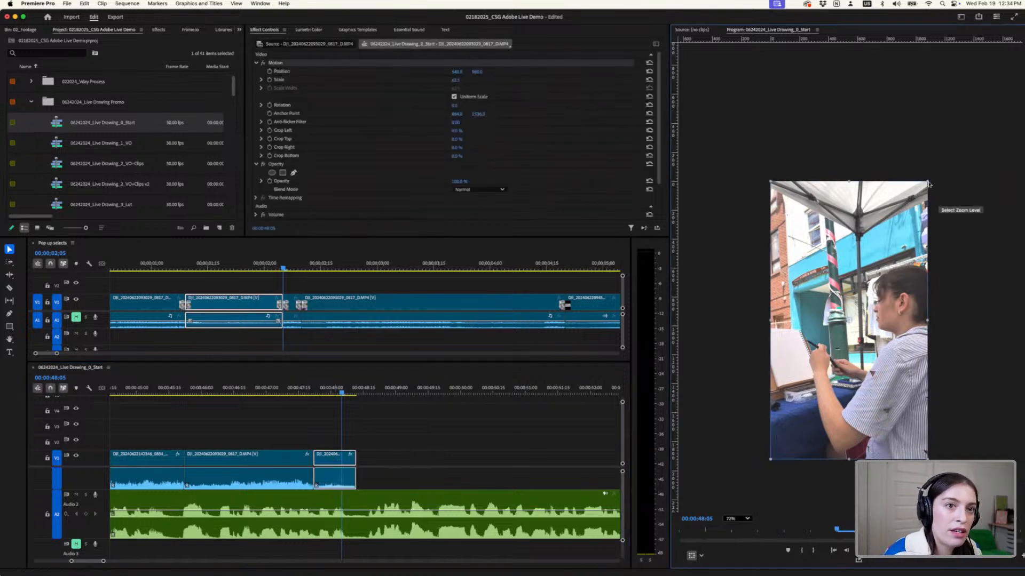
{"action": "left_click", "coordinate": [994, 107]}
{"action": "left_click", "coordinate": [691, 555]}
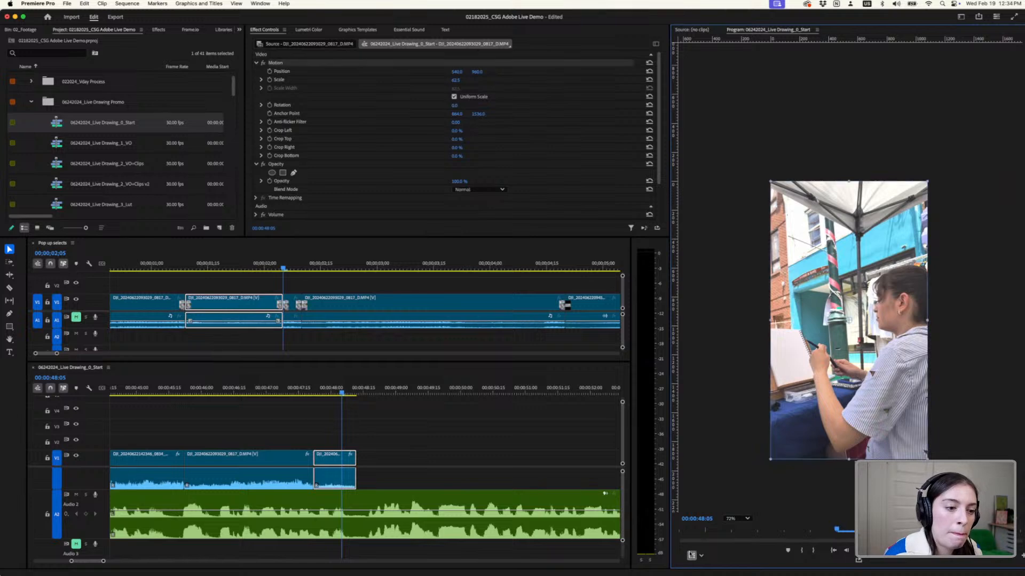
{"action": "left_click_drag", "start_coordinate": [927, 182], "coordinate": [989, 72]}
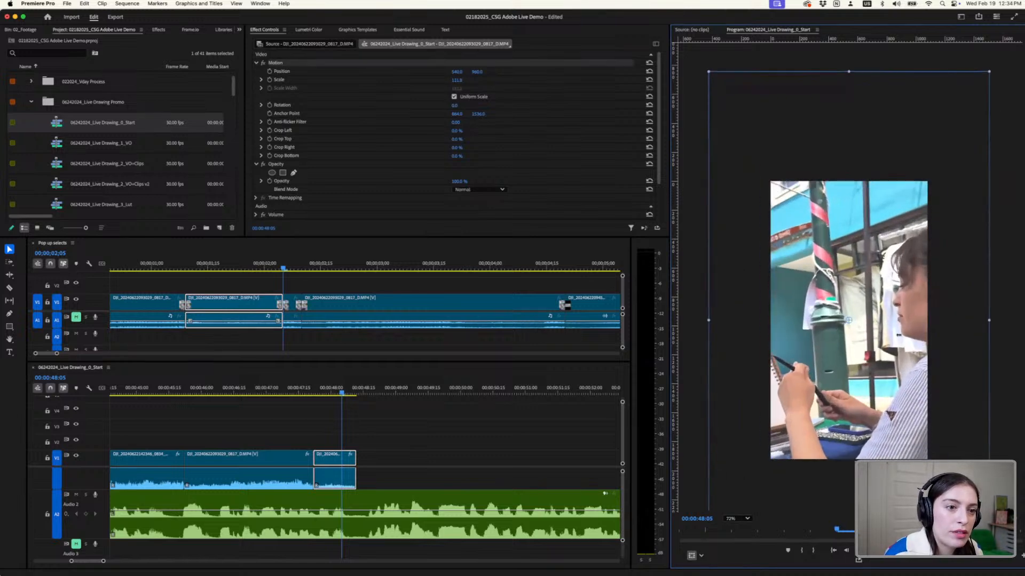
{"action": "left_click_drag", "start_coordinate": [881, 366], "coordinate": [911, 314]}
{"action": "scroll", "coordinate": [772, 366], "scroll_direction": "down", "scroll_amount": 2}
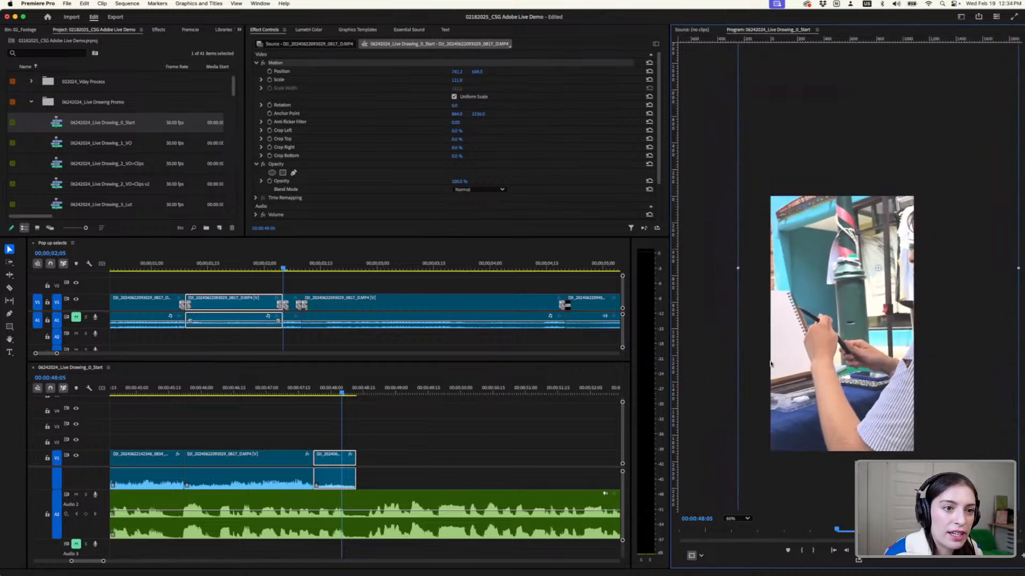
{"action": "left_click_drag", "start_coordinate": [746, 483], "coordinate": [724, 521]}
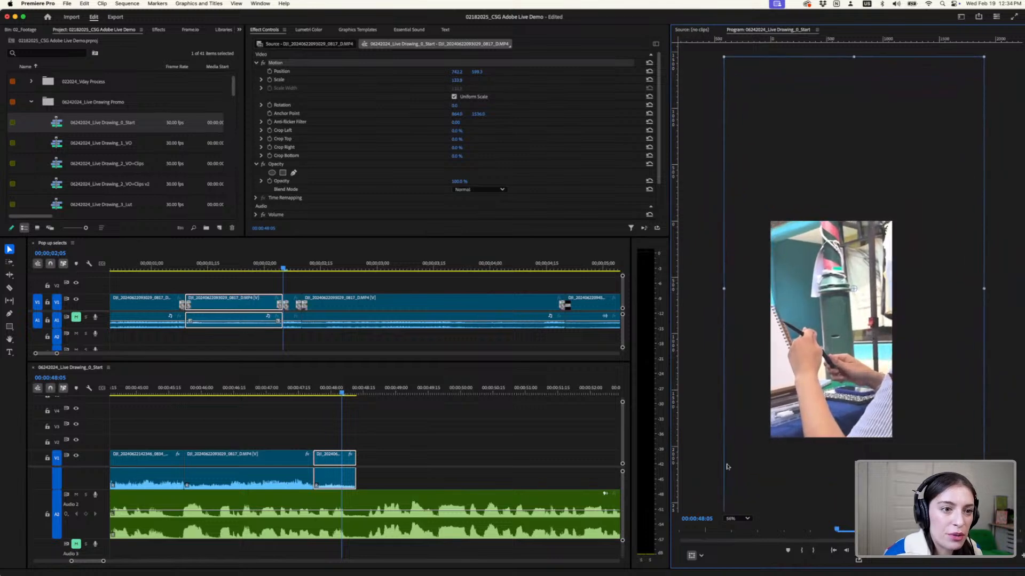
{"action": "left_click_drag", "start_coordinate": [802, 396], "coordinate": [828, 373]}
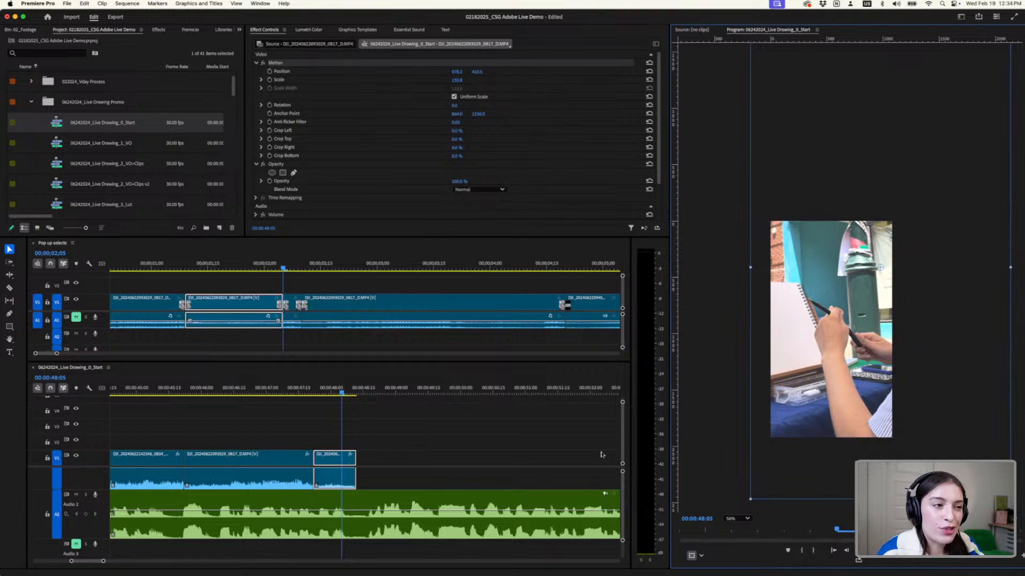
- Play 0_Start from about 00:00:47:07 through the close-up segment and save the project
{"action": "left_click", "coordinate": [283, 392]}
{"action": "key", "text": "space"}
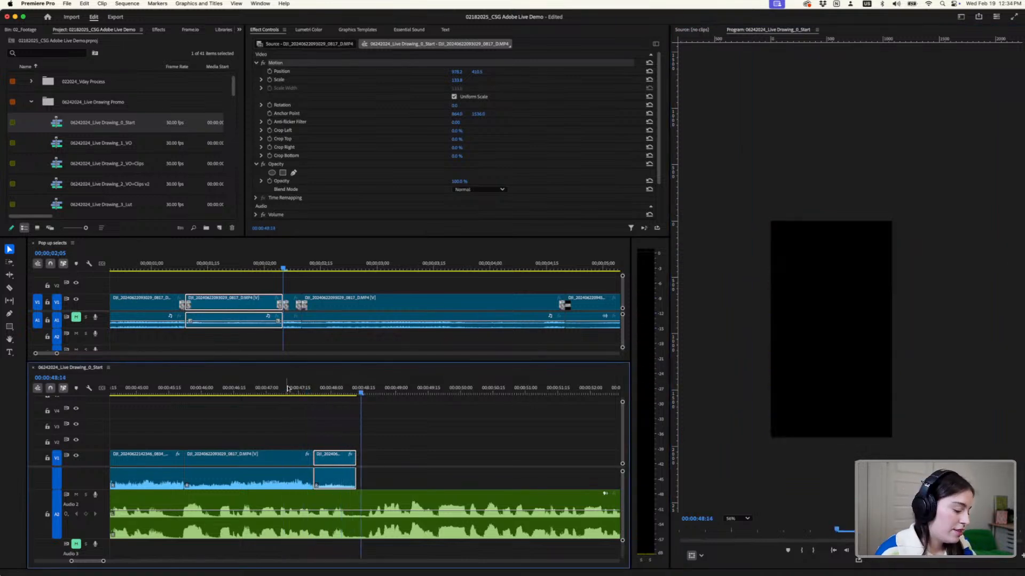
{"action": "key", "text": "super+s"}
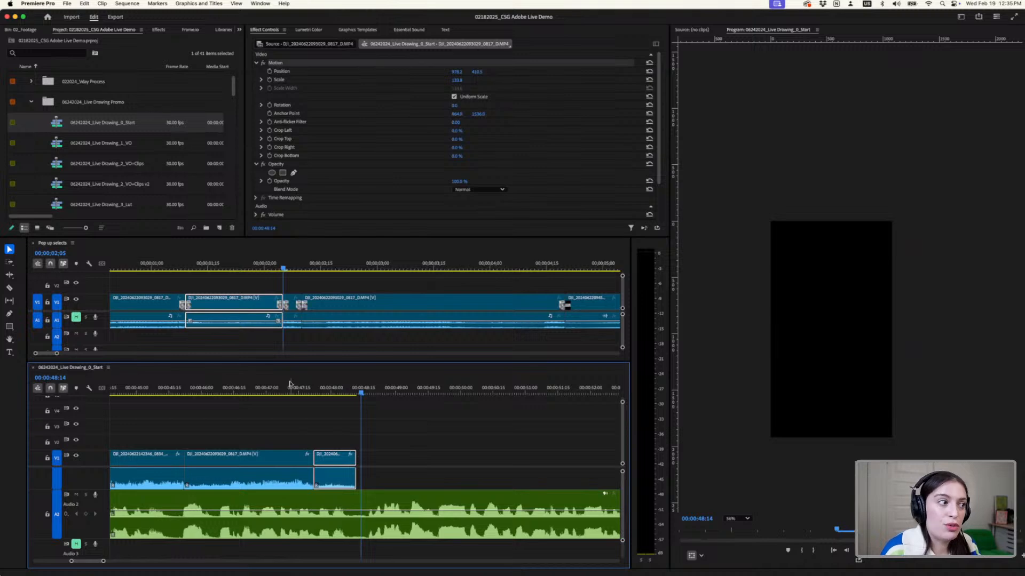
- Listen to the next voiceover passage in 0_Start from 00:00:48:13, where the placed footage ends
{"action": "scroll", "coordinate": [408, 413], "scroll_direction": "down", "scroll_amount": 5}
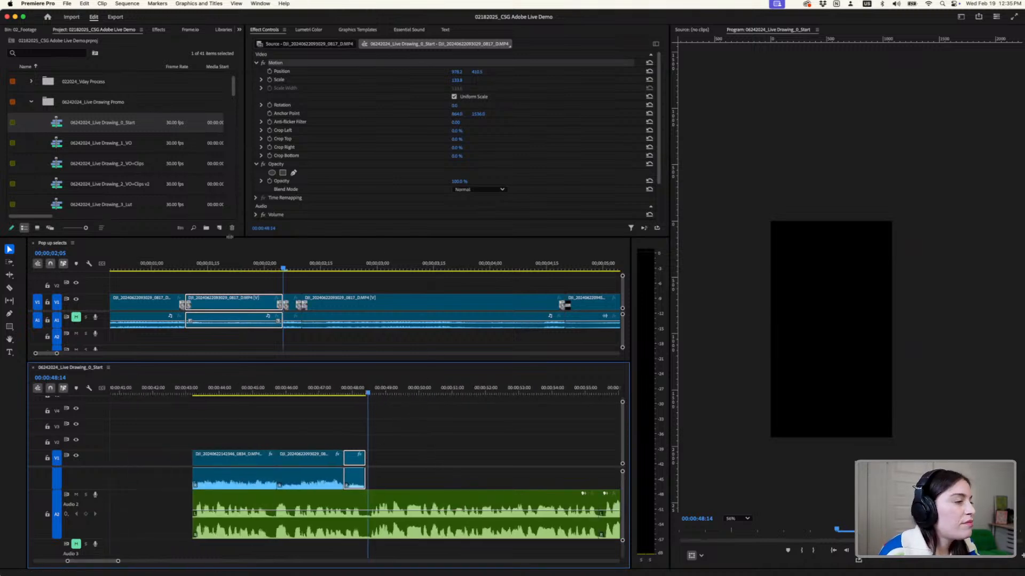
{"action": "left_click", "coordinate": [366, 393]}
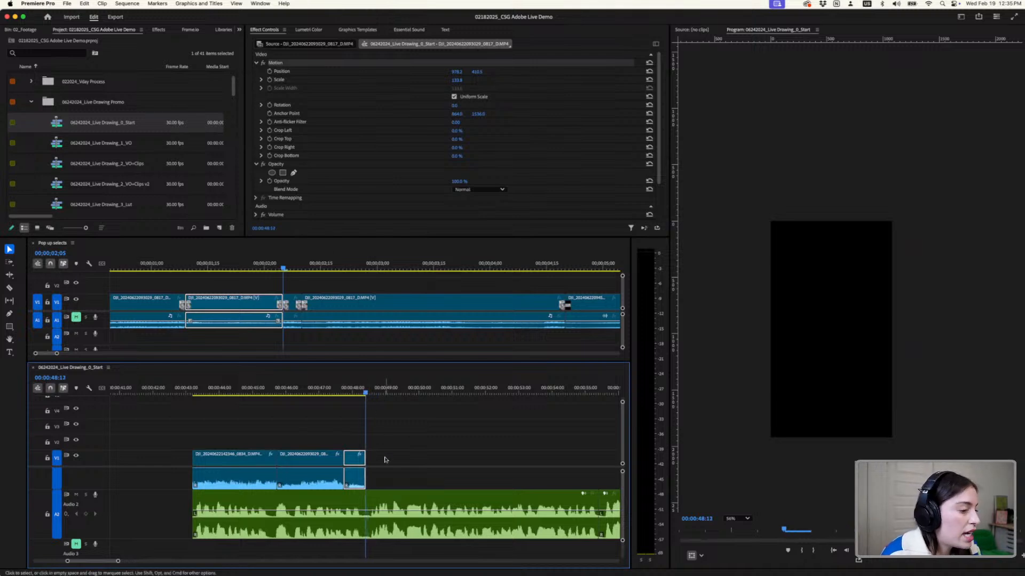
{"action": "key", "text": "space"}
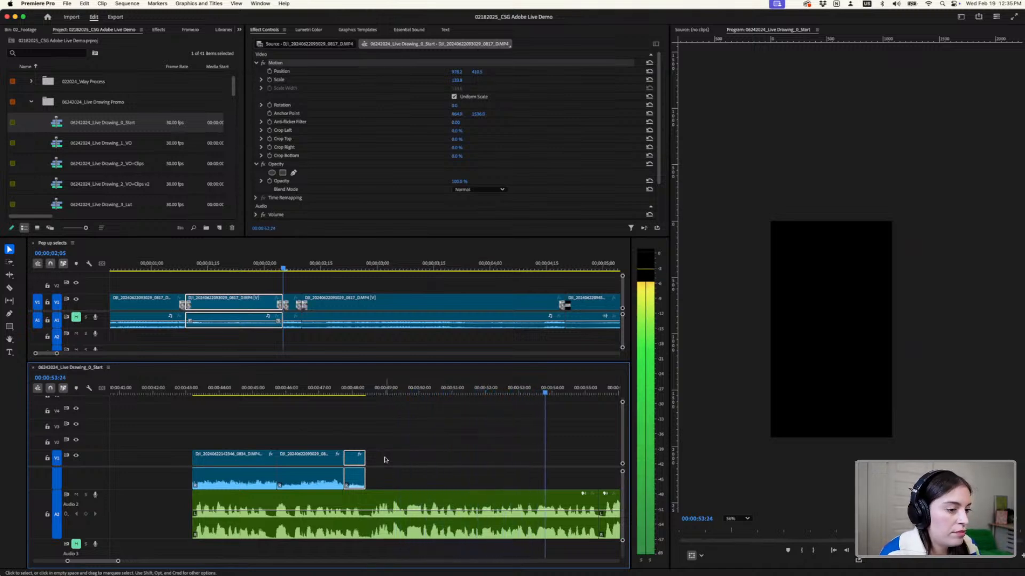
{"action": "key", "text": "space"}
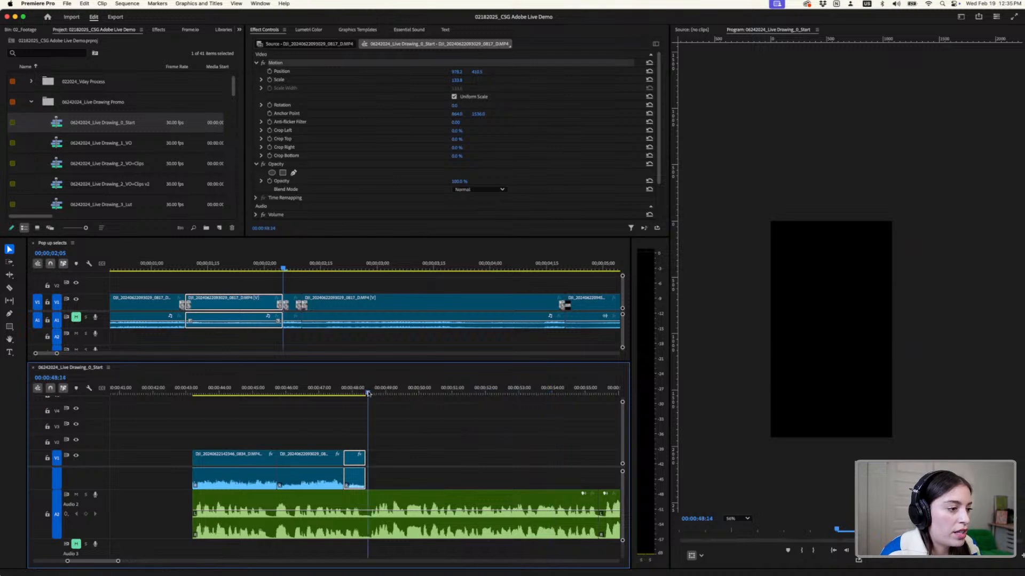
- Listen to the uncovered voiceover up to about 00:00:53:10 and return the 0_Start playhead to the footage end at 00:00:48:12
{"action": "key", "text": "space"}
{"action": "key", "text": "space"}
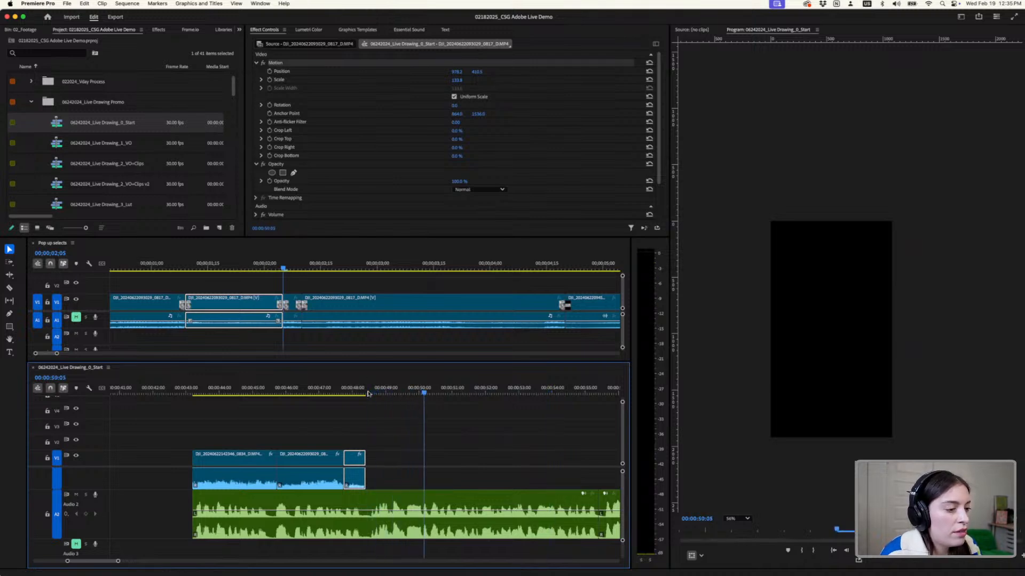
{"action": "left_click", "coordinate": [421, 391]}
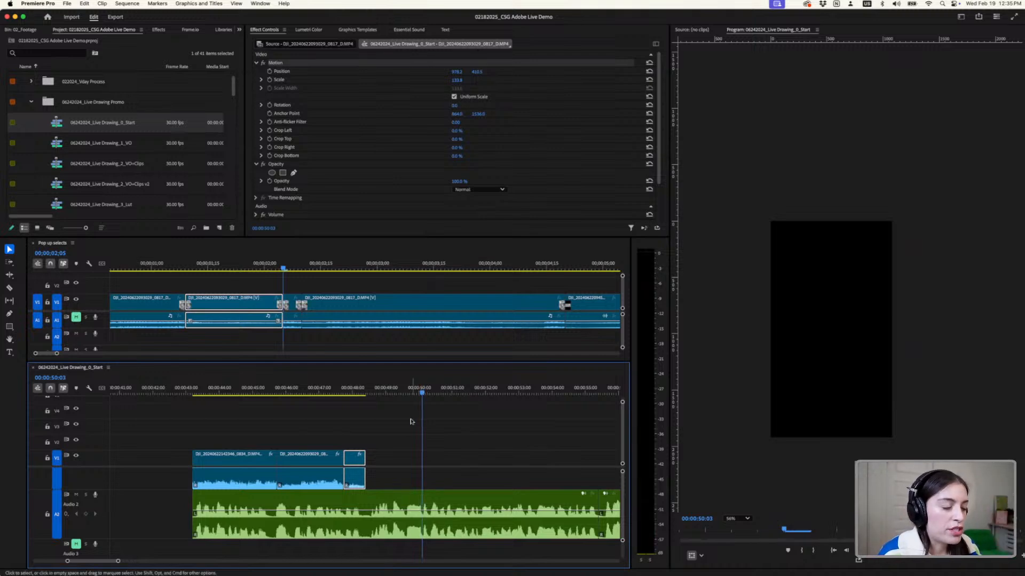
{"action": "key", "text": "space"}
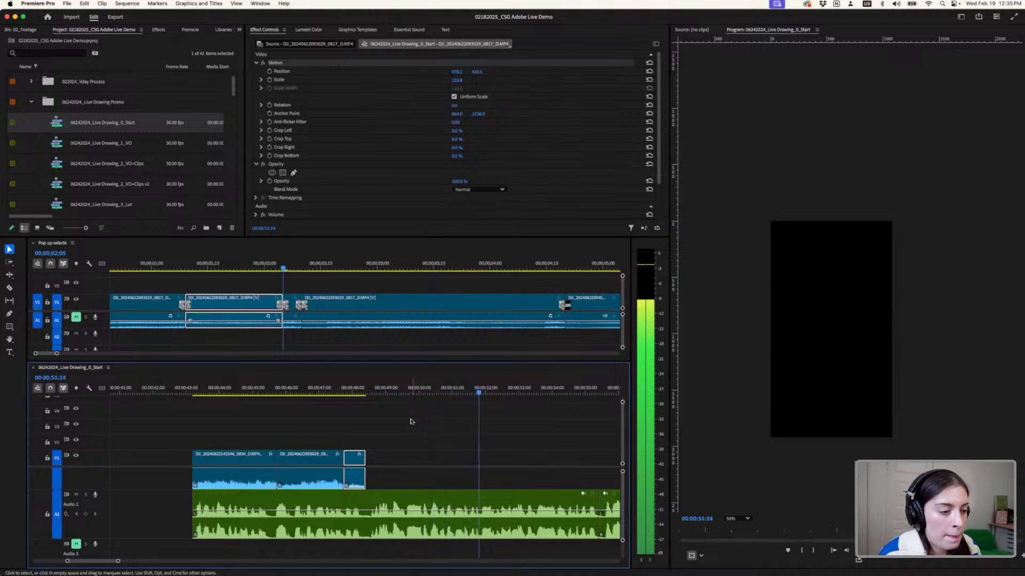
{"action": "key", "text": "space"}
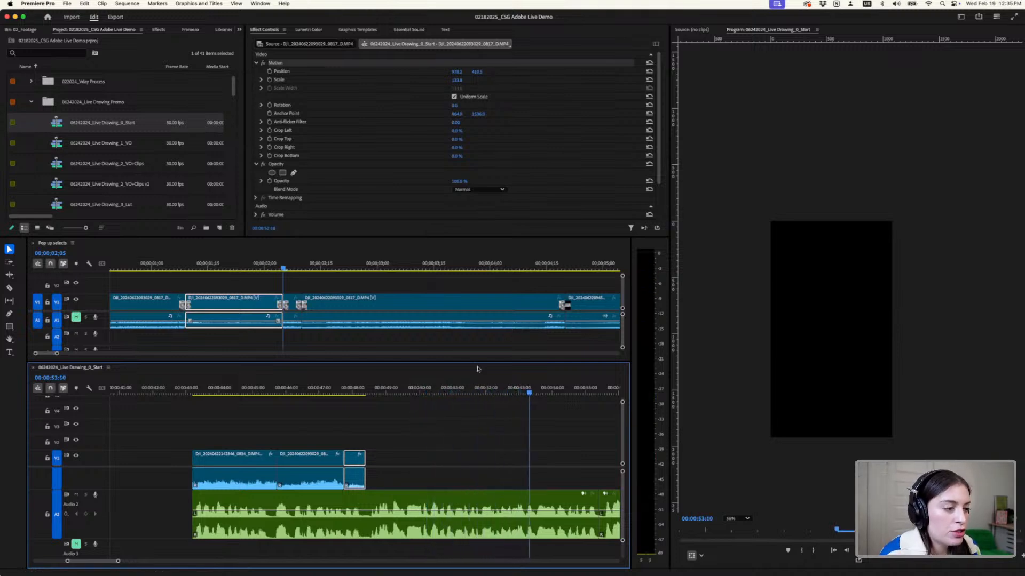
{"action": "left_click_drag", "start_coordinate": [429, 385], "coordinate": [366, 413]}
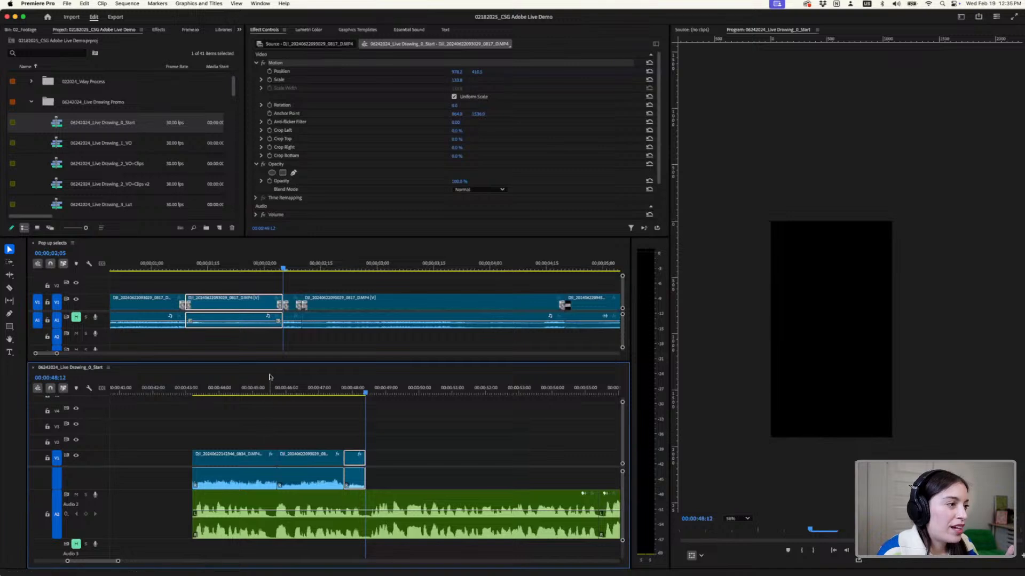
- Enlarge the Pop up selects timeline area and skim its clips for a drawing shot that fits the next voiceover passage
{"action": "left_click_drag", "start_coordinate": [270, 361], "coordinate": [270, 412]}
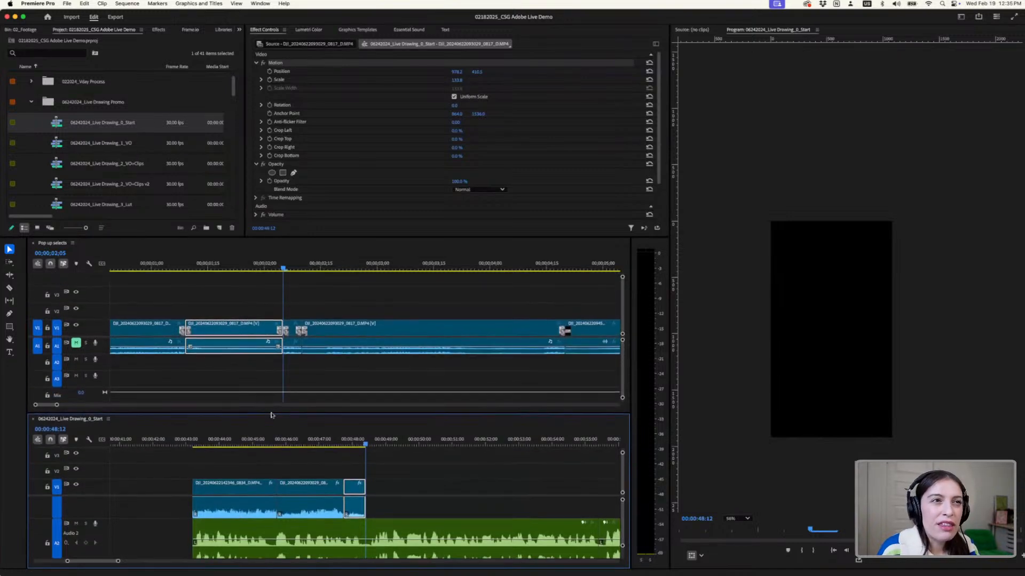
{"action": "key", "text": "backslash"}
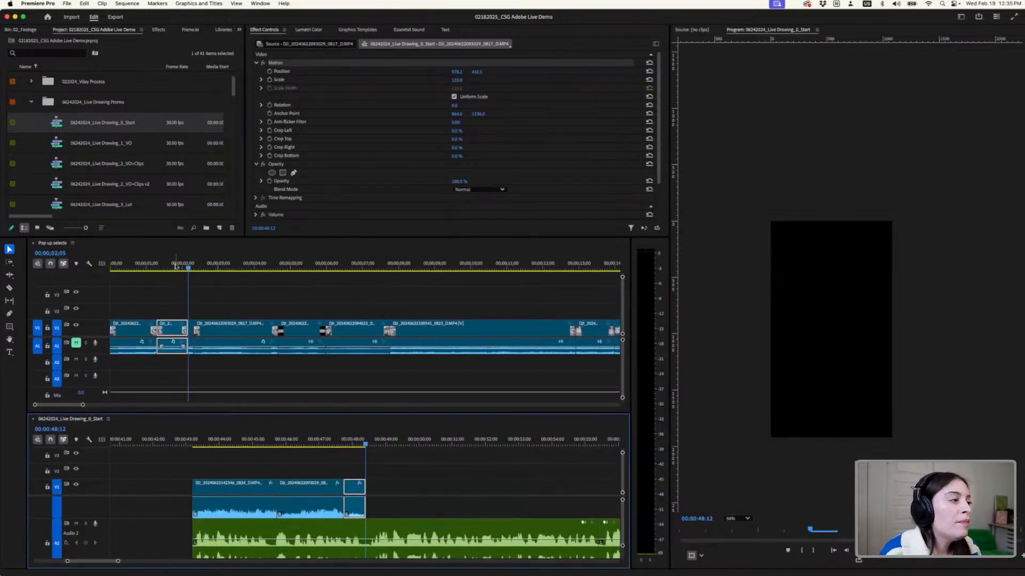
{"action": "left_click_drag", "start_coordinate": [237, 265], "coordinate": [561, 353]}
{"action": "key", "text": "minus"}
{"action": "key", "text": "minus"}
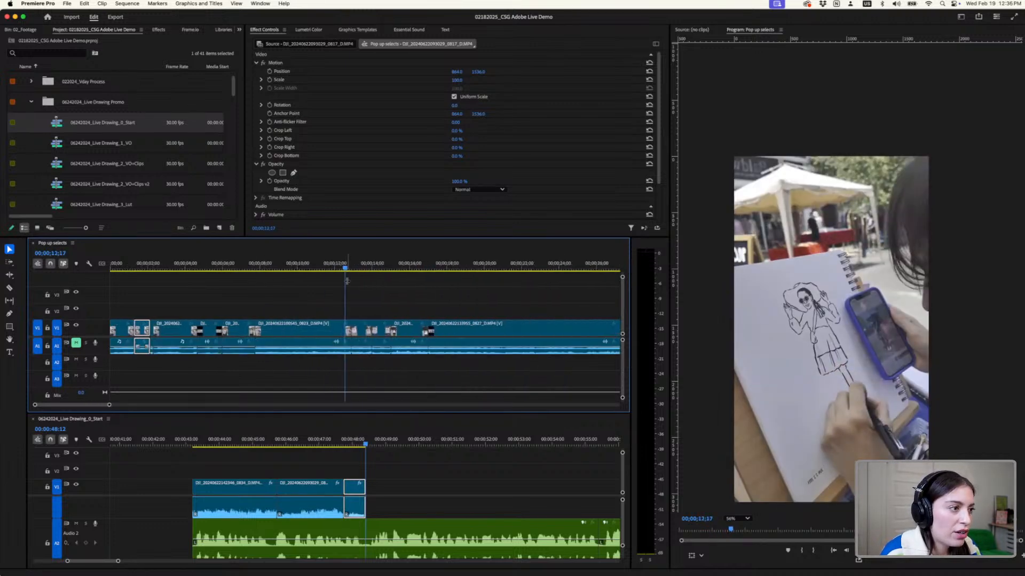
{"action": "left_click_drag", "start_coordinate": [345, 269], "coordinate": [209, 314]}
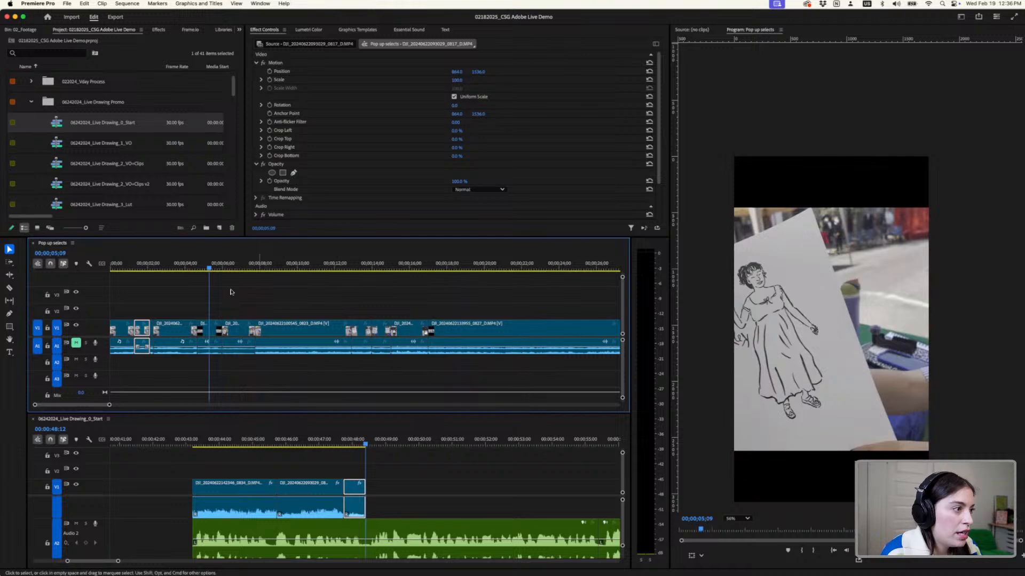
{"action": "left_click_drag", "start_coordinate": [137, 273], "coordinate": [194, 282]}
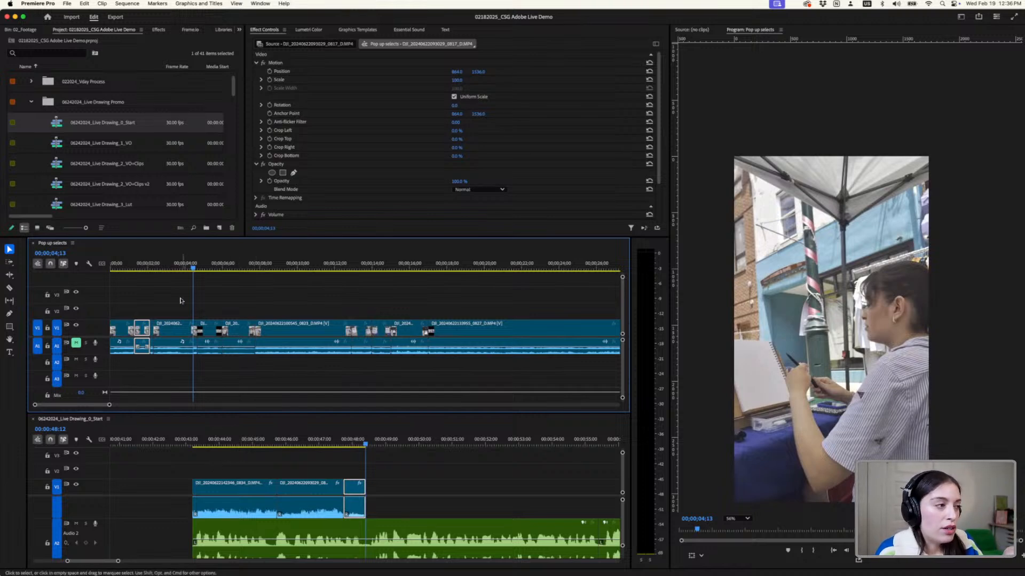
{"action": "mouse_move", "coordinate": [194, 267]}
{"action": "left_mouse_down"}
{"action": "mouse_move", "coordinate": [257, 275]}
{"action": "mouse_move", "coordinate": [227, 275]}
{"action": "mouse_move", "coordinate": [323, 307]}
{"action": "left_mouse_up"}
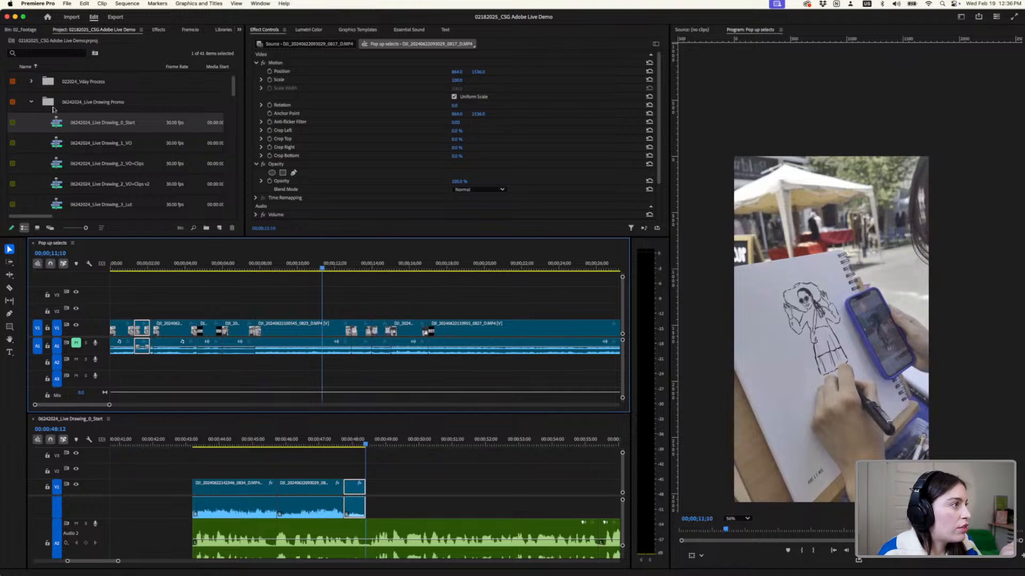
- Collapse the Live Drawing Promo bin, expand the Live Drawing Pop Up Extra bin and enlarge the project file list
{"action": "left_click", "coordinate": [32, 102]}
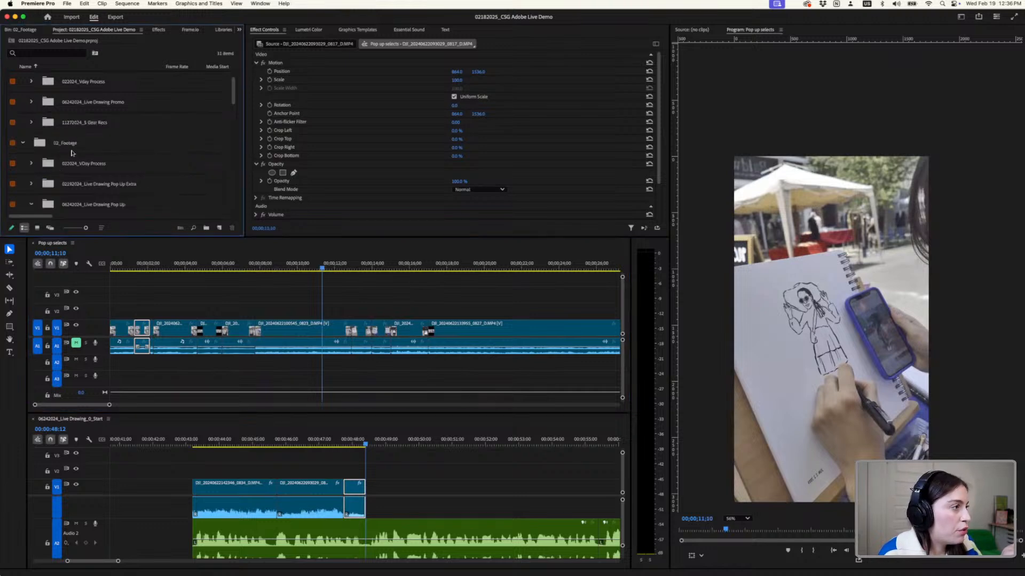
{"action": "scroll", "coordinate": [72, 154], "scroll_direction": "down", "scroll_amount": 10}
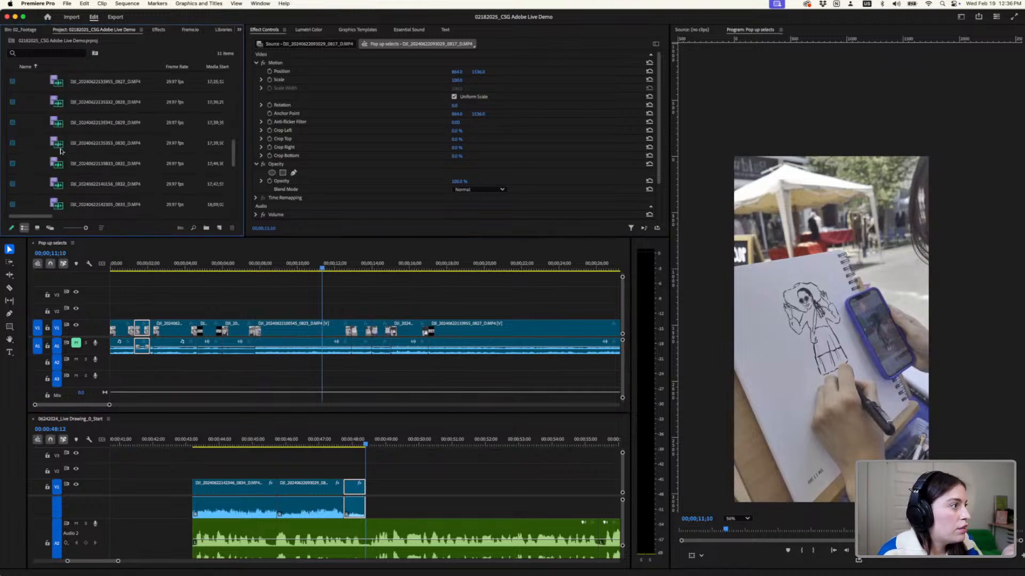
{"action": "scroll", "coordinate": [60, 151], "scroll_direction": "up", "scroll_amount": 10}
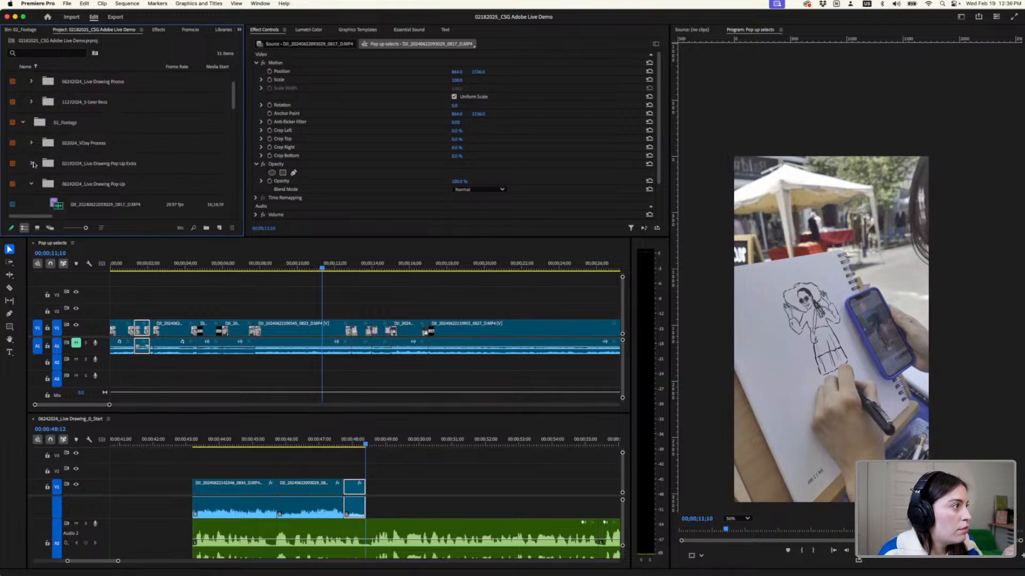
{"action": "scroll", "coordinate": [75, 158], "scroll_direction": "down", "scroll_amount": 3}
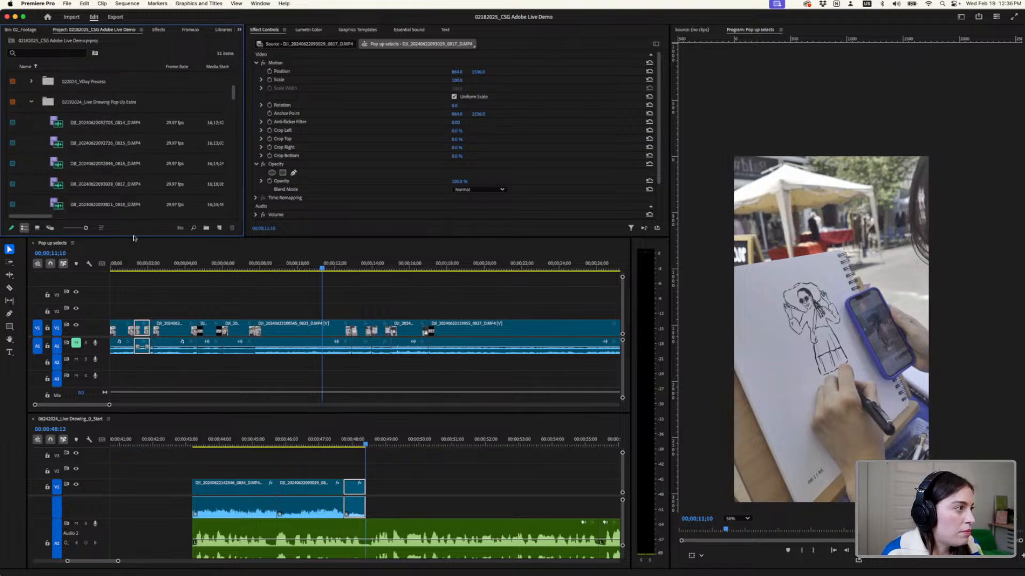
{"action": "left_click_drag", "start_coordinate": [134, 237], "coordinate": [134, 306]}
- Preview the Live Drawing Pop Up Extra source clips from 0814 through 0818
{"action": "double_click", "coordinate": [104, 126]}
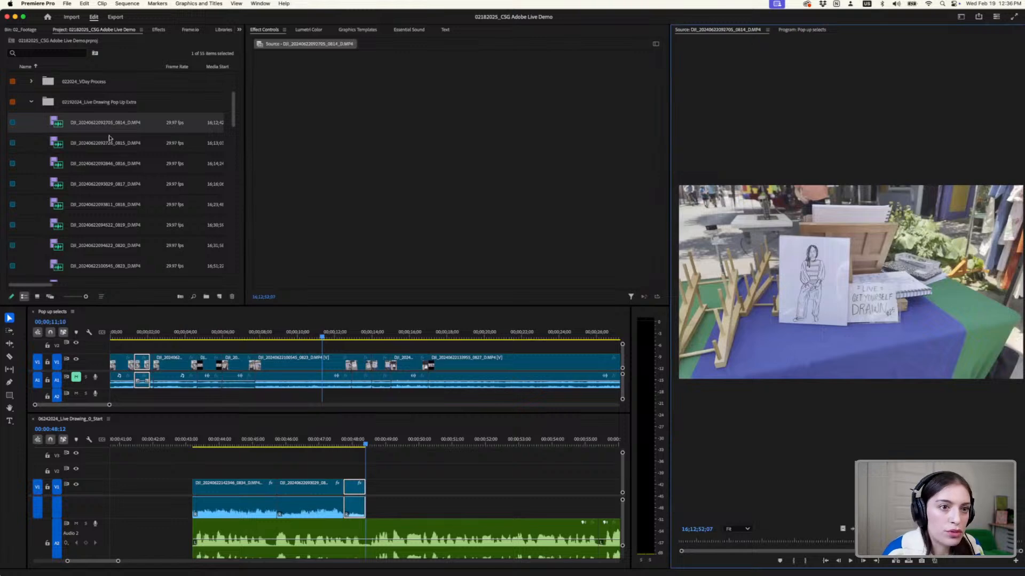
{"action": "left_click", "coordinate": [109, 141]}
{"action": "double_click", "coordinate": [107, 165]}
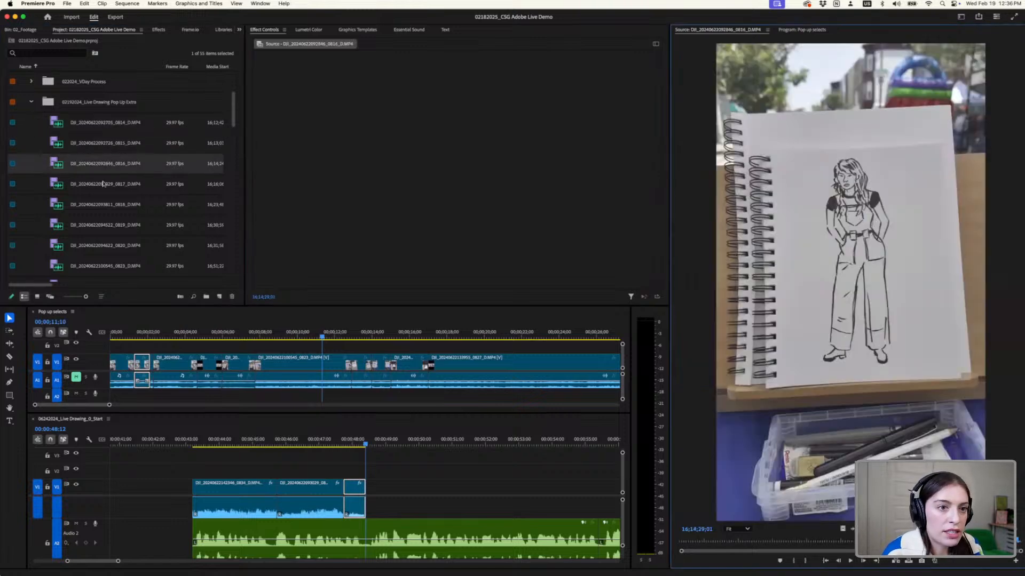
{"action": "double_click", "coordinate": [102, 190]}
{"action": "double_click", "coordinate": [104, 209]}
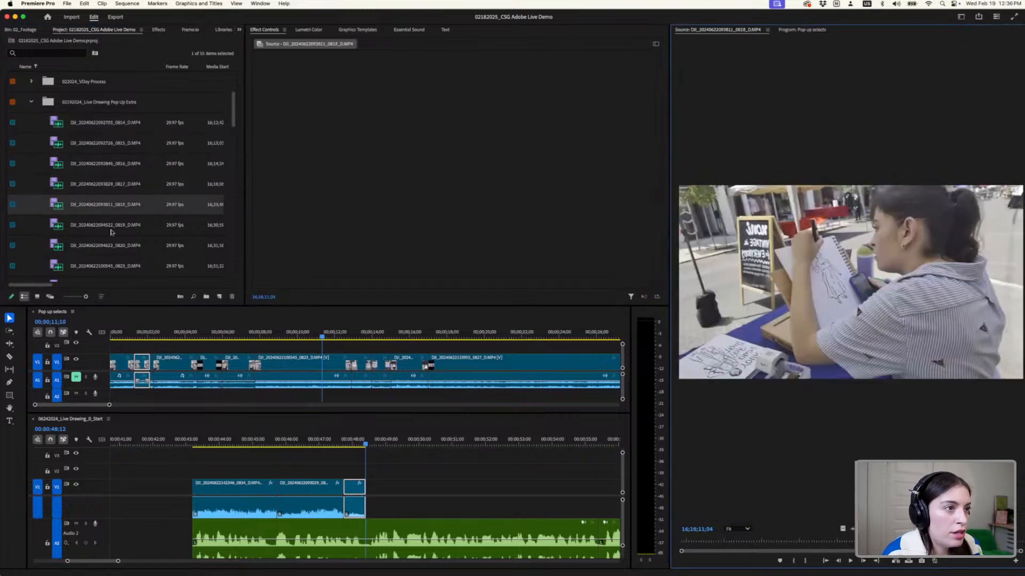
{"action": "scroll", "coordinate": [111, 231], "scroll_direction": "down", "scroll_amount": 2}
{"action": "scroll", "coordinate": [111, 231], "scroll_direction": "down", "scroll_amount": 1}
{"action": "left_click", "coordinate": [113, 192]}
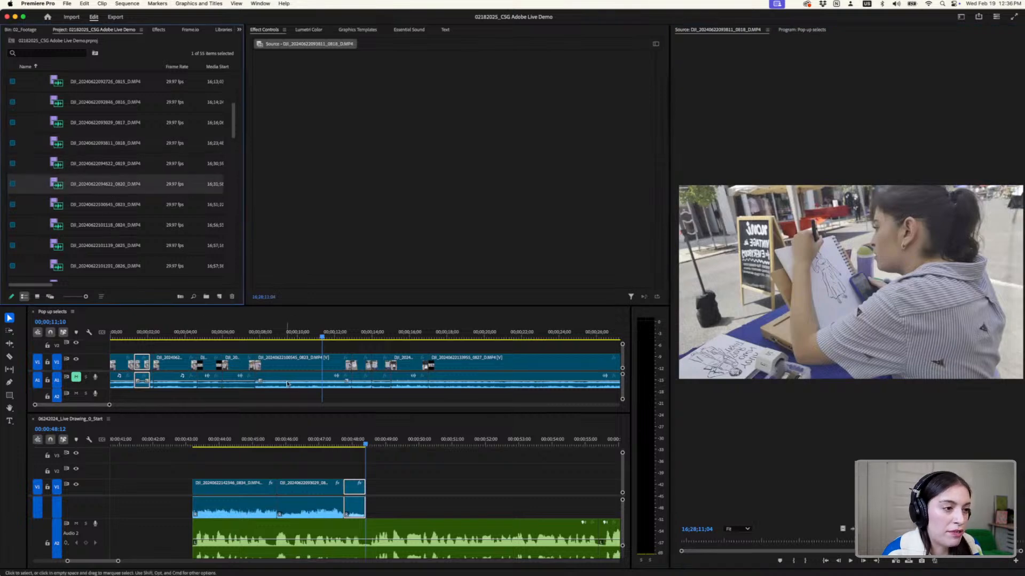
{"action": "scroll", "coordinate": [279, 386], "scroll_direction": "down", "scroll_amount": 3}
{"action": "scroll", "coordinate": [278, 386], "scroll_direction": "down", "scroll_amount": 5}
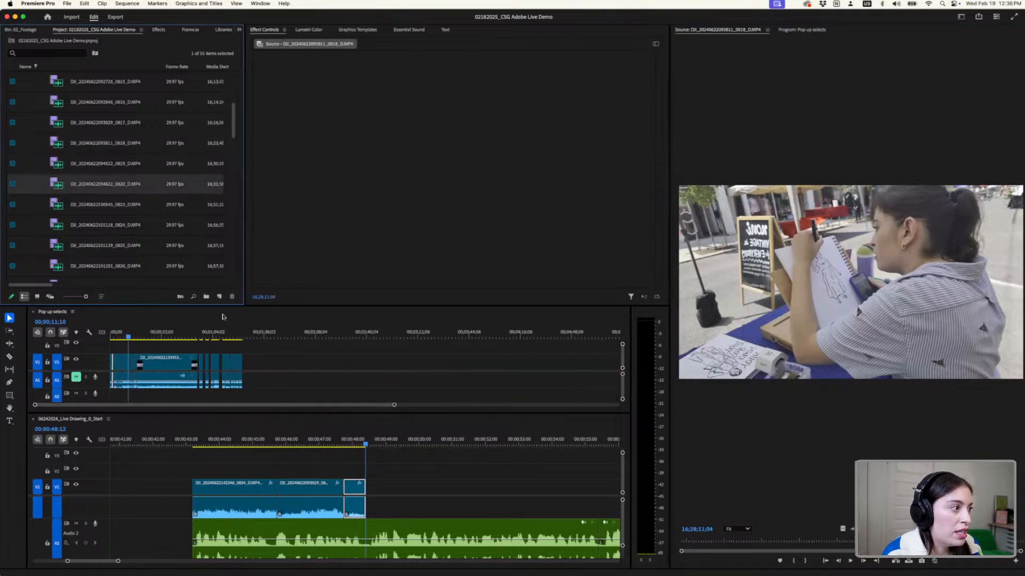
{"action": "scroll", "coordinate": [80, 118], "scroll_direction": "up", "scroll_amount": 8}
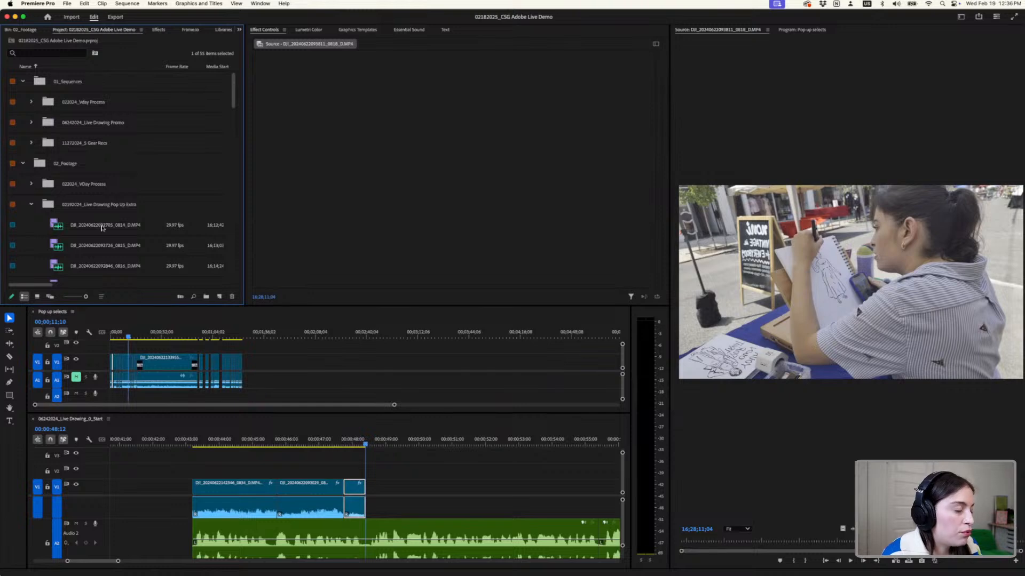
{"action": "scroll", "coordinate": [102, 227], "scroll_direction": "down", "scroll_amount": 12}
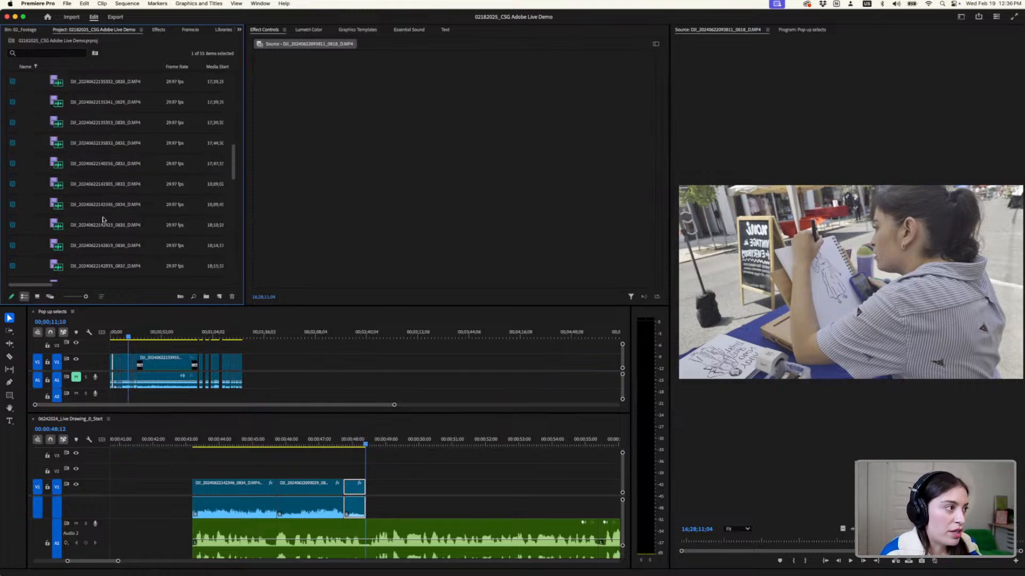
{"action": "scroll", "coordinate": [103, 219], "scroll_direction": "down", "scroll_amount": 5}
{"action": "left_click", "coordinate": [97, 148], "text": "shift"}
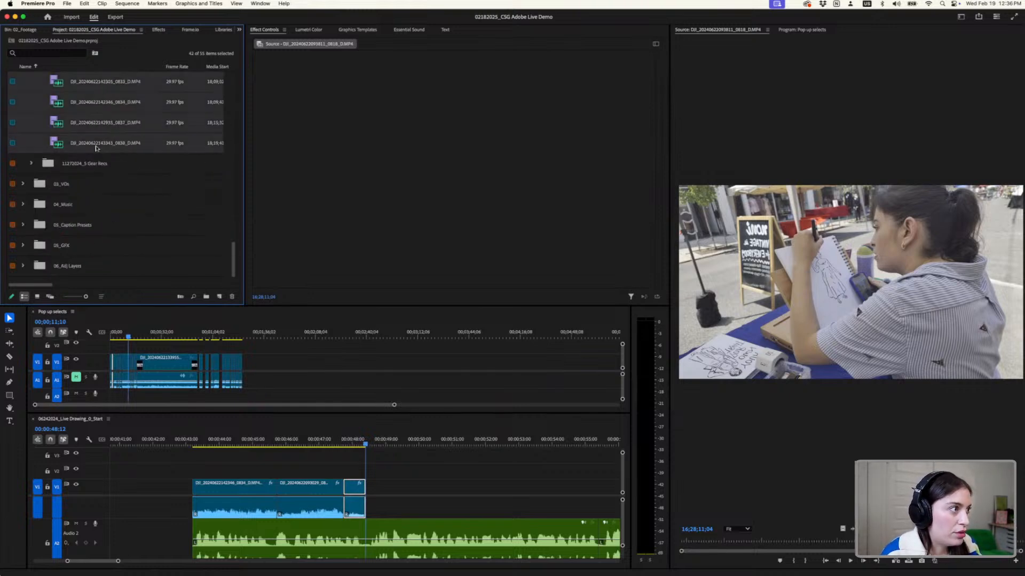
{"action": "left_click_drag", "start_coordinate": [83, 148], "coordinate": [248, 384]}
{"action": "key", "text": "backslash"}
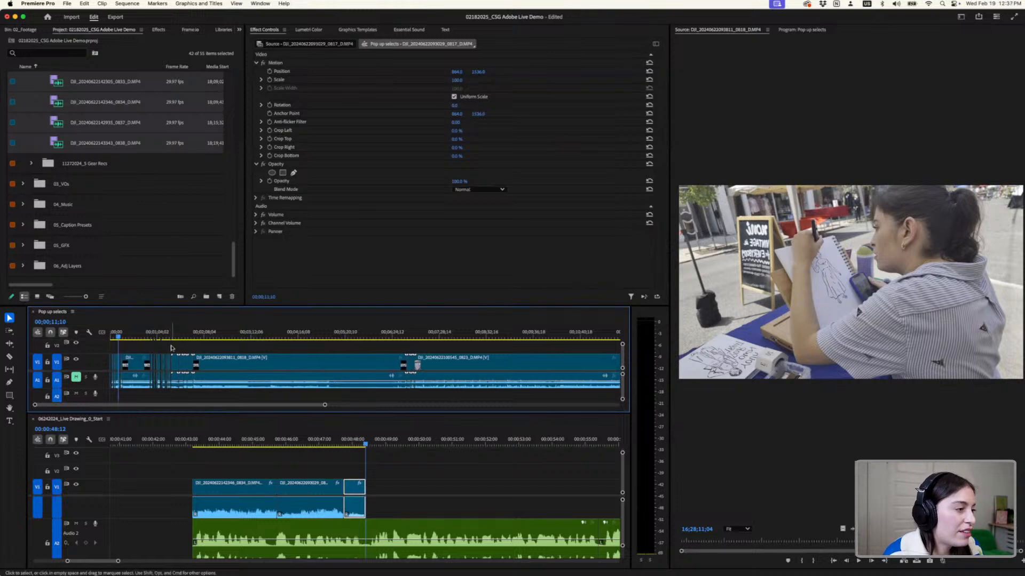
- Skim the appended 0818 and 0823 drawing clips in Pop up selects for a usable shot of the sketch in progress
{"action": "left_click", "coordinate": [173, 337]}
{"action": "left_click_drag", "start_coordinate": [174, 336], "coordinate": [273, 407]}
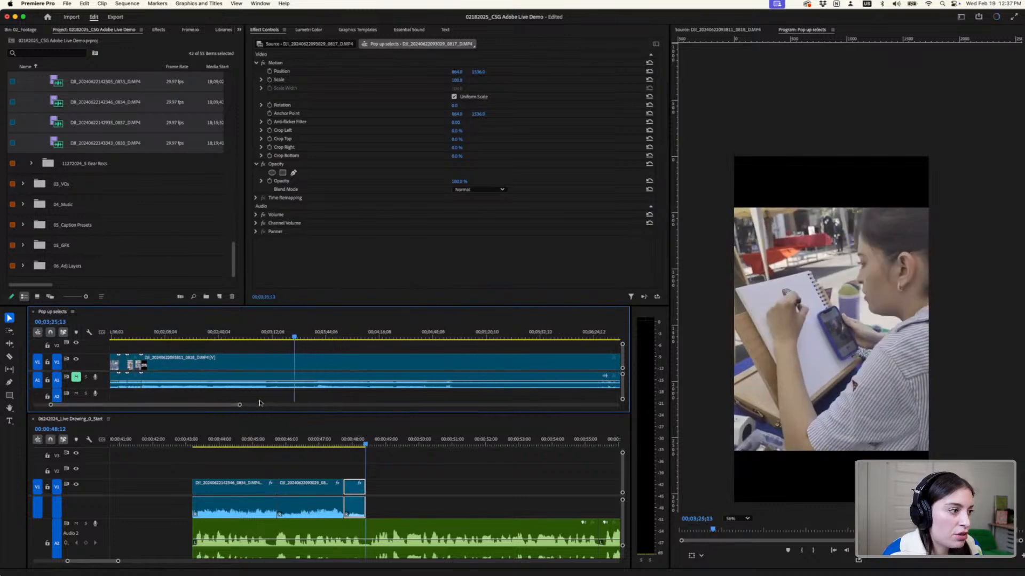
{"action": "left_click_drag", "start_coordinate": [173, 341], "coordinate": [189, 345]}
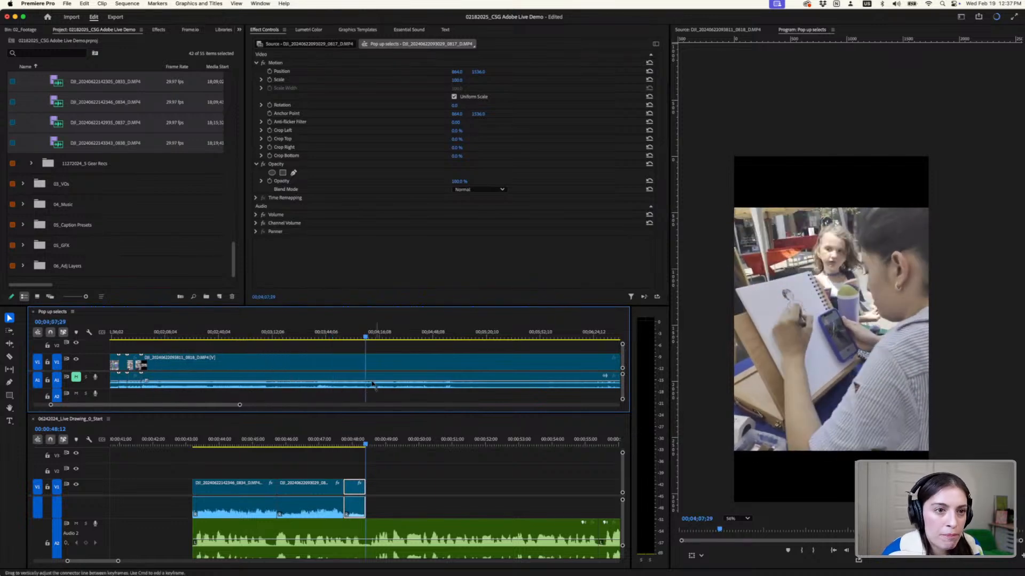
{"action": "left_click", "coordinate": [392, 338]}
{"action": "scroll", "coordinate": [392, 340], "scroll_direction": "down", "scroll_amount": 8}
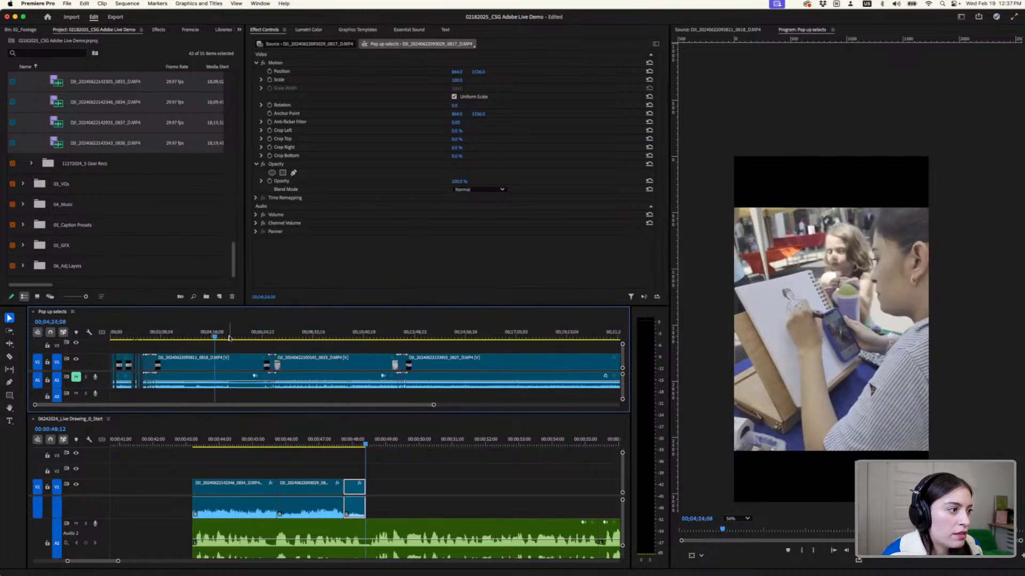
{"action": "left_click_drag", "start_coordinate": [229, 338], "coordinate": [296, 352]}
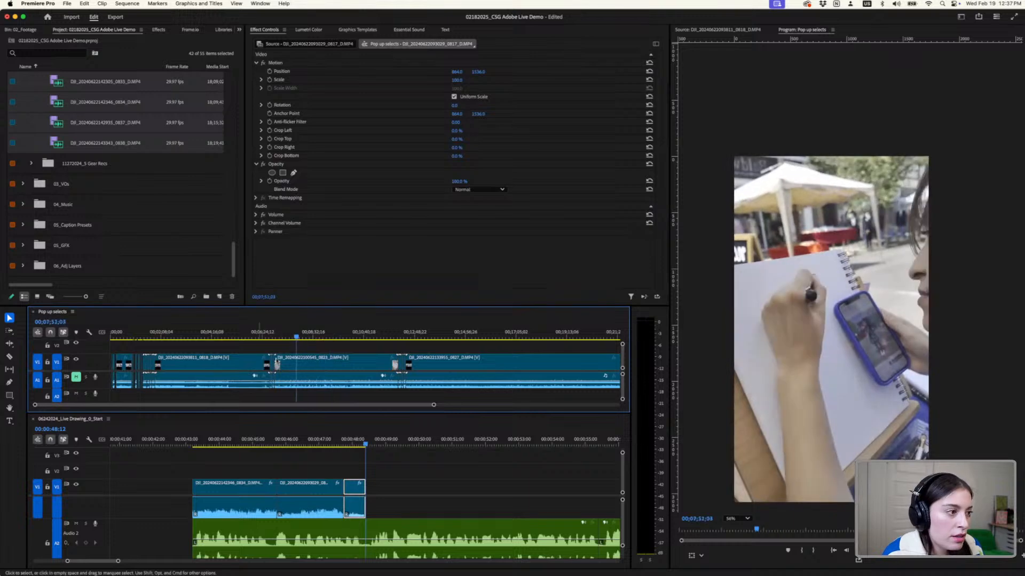
{"action": "scroll", "coordinate": [276, 363], "scroll_direction": "up", "scroll_amount": 5}
{"action": "left_click", "coordinate": [226, 338]}
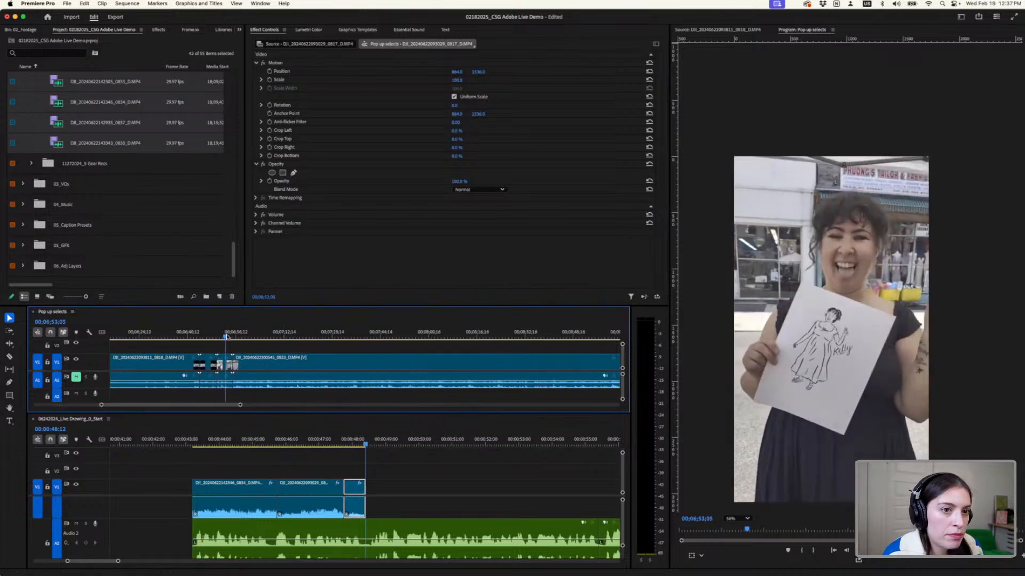
{"action": "left_click_drag", "start_coordinate": [226, 338], "coordinate": [427, 365]}
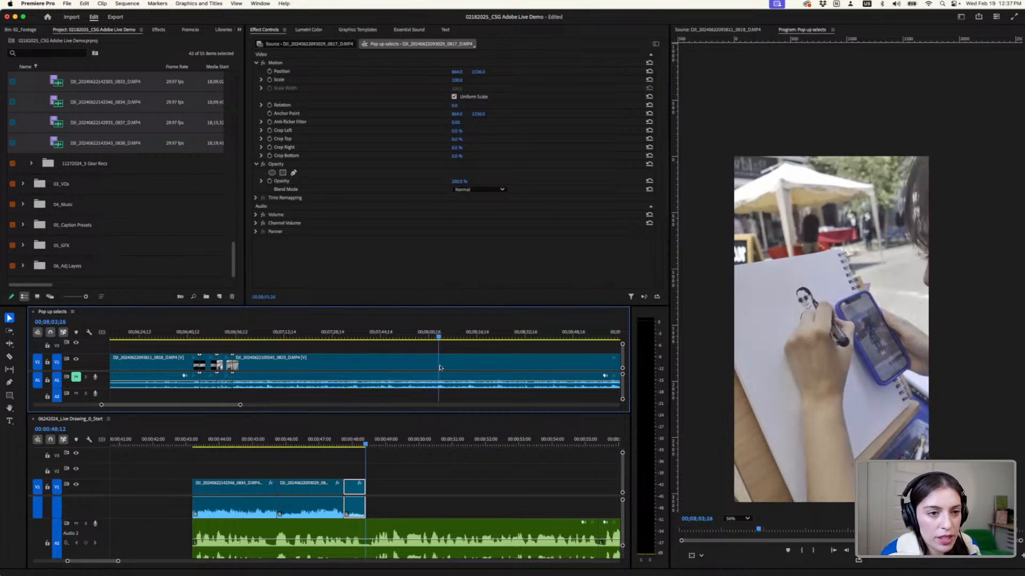
{"action": "left_click_drag", "start_coordinate": [441, 368], "coordinate": [479, 382]}
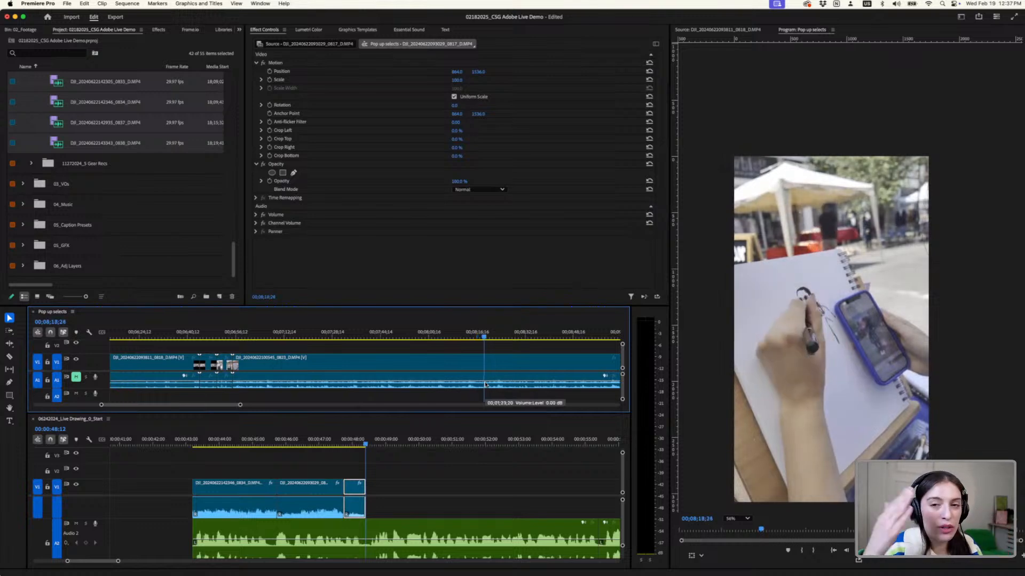
- Play the sketching moment in the 0823 clip of Pop up selects from about 00;08;05;22
{"action": "left_click_drag", "start_coordinate": [535, 337], "coordinate": [444, 366]}
{"action": "key", "text": "space"}
{"action": "scroll", "coordinate": [444, 366], "scroll_direction": "up", "scroll_amount": 3}
{"action": "left_click", "coordinate": [444, 334]}
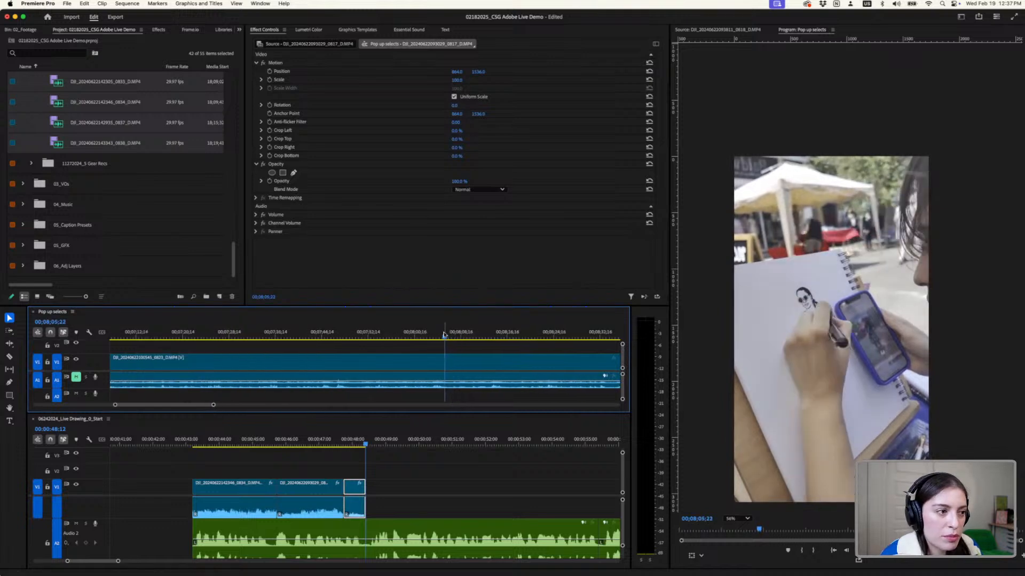
{"action": "key", "text": "space"}
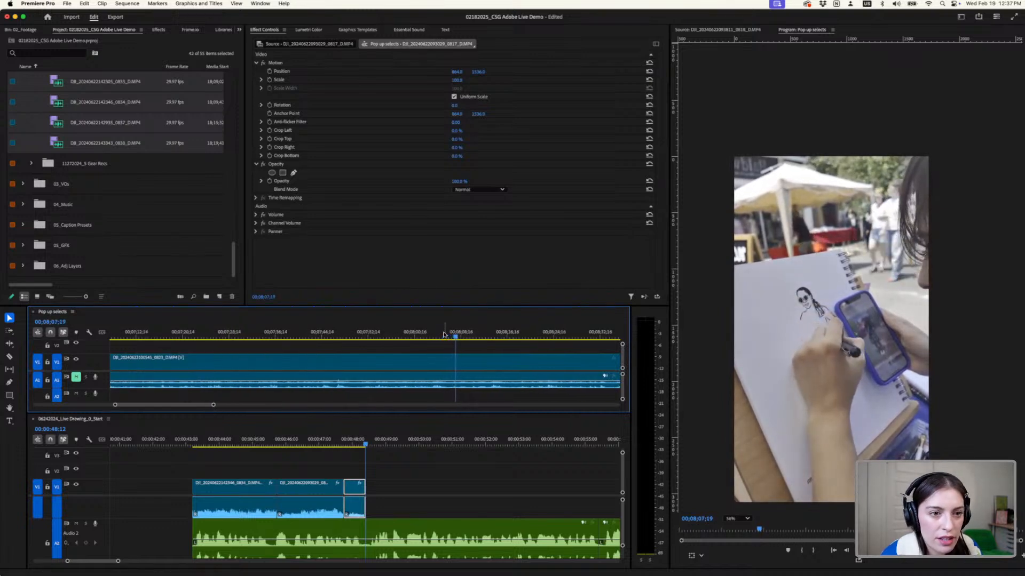
- Cut the sketching moment ending at 00;08;07;20 out of the 0823 clip and place it after the last clip in 0_Start
{"action": "key", "text": "c"}
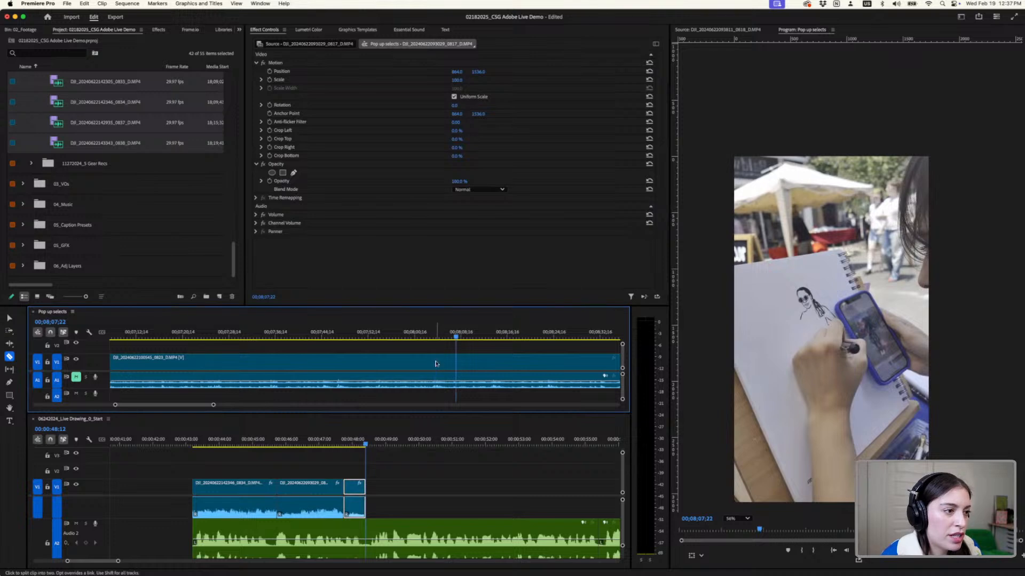
{"action": "left_click", "coordinate": [437, 364]}
{"action": "left_click_drag", "start_coordinate": [456, 336], "coordinate": [448, 499]}
{"action": "key", "text": "v"}
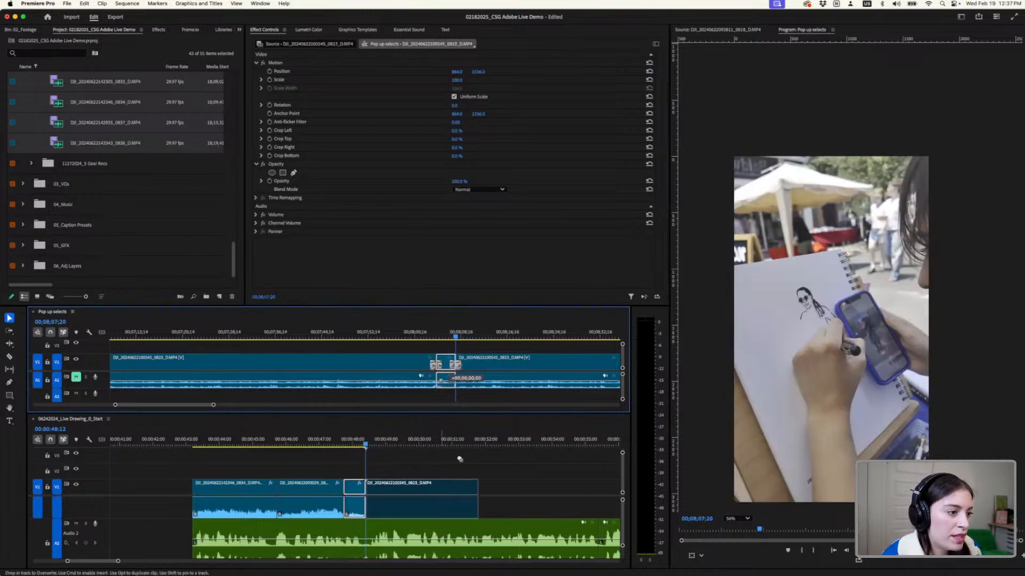
{"action": "left_click_drag", "start_coordinate": [460, 459], "coordinate": [460, 459]}
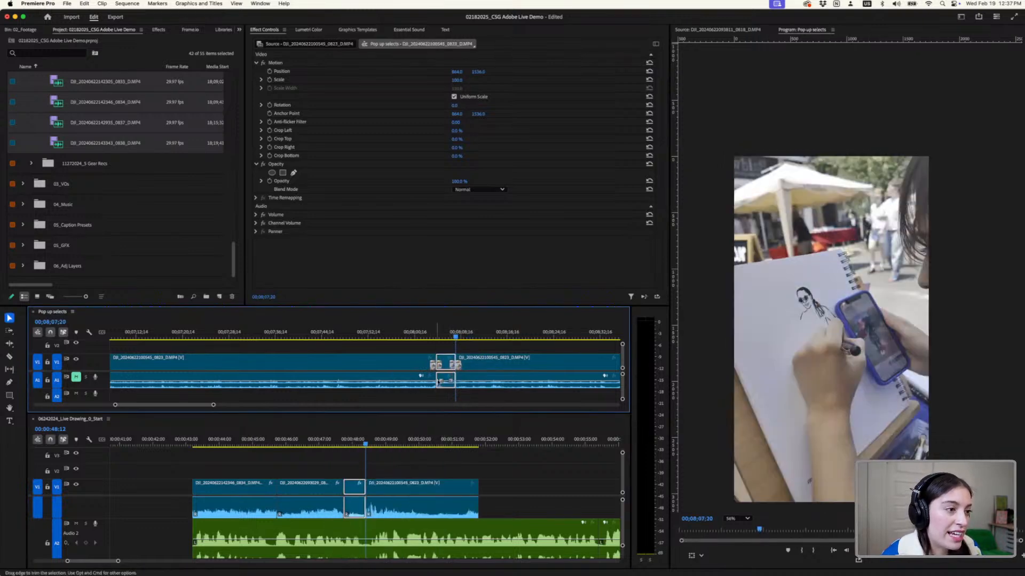
- Fit the added 0823 sketching clip to the frame in 0_Start and play it back against the voiceover
{"action": "left_click", "coordinate": [357, 441]}
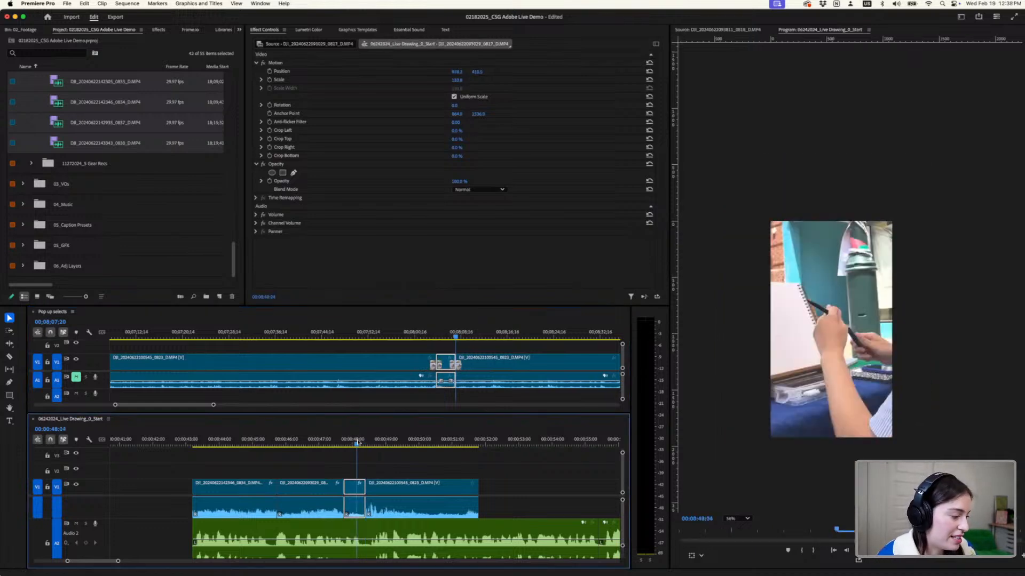
{"action": "right_click", "coordinate": [419, 486]}
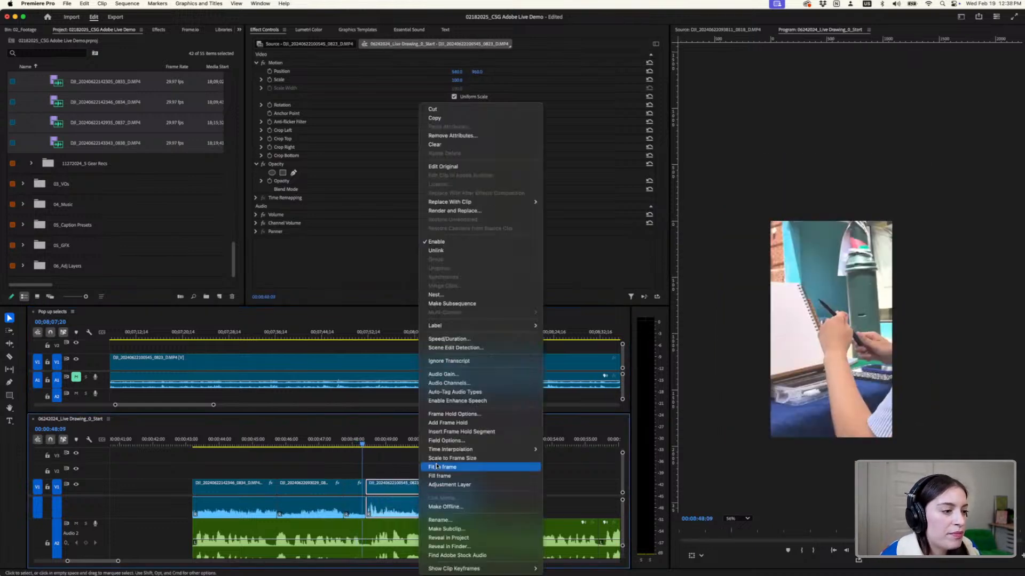
{"action": "left_click", "coordinate": [437, 467]}
{"action": "key", "text": "space"}
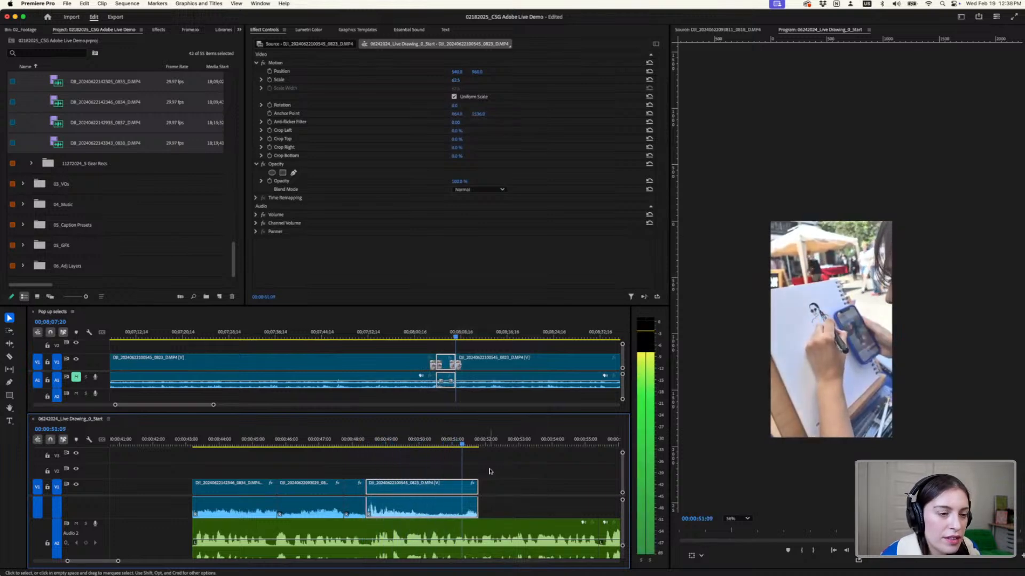
{"action": "key", "text": "space"}
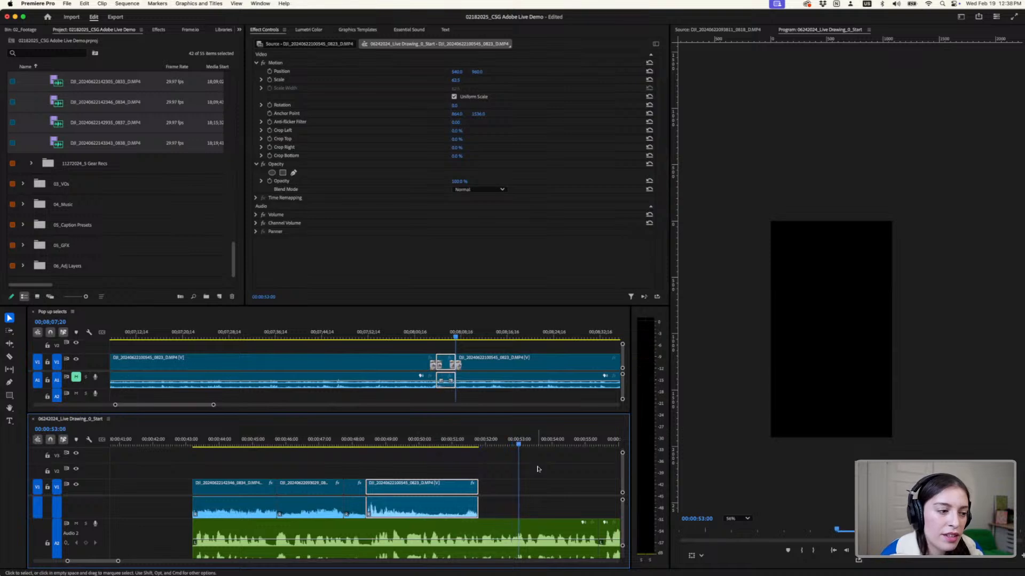
- Skim the rest of the 0823 clip in Pop up selects for a moment showing the drawing further along
{"action": "scroll", "coordinate": [537, 470], "scroll_direction": "down", "scroll_amount": 3}
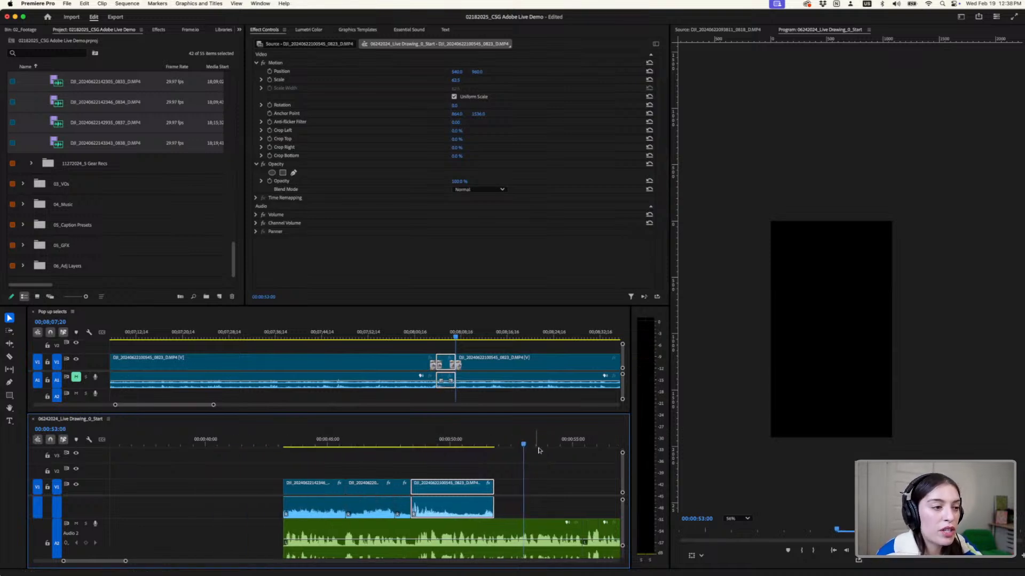
{"action": "scroll", "coordinate": [537, 470], "scroll_direction": "right", "scroll_amount": 5}
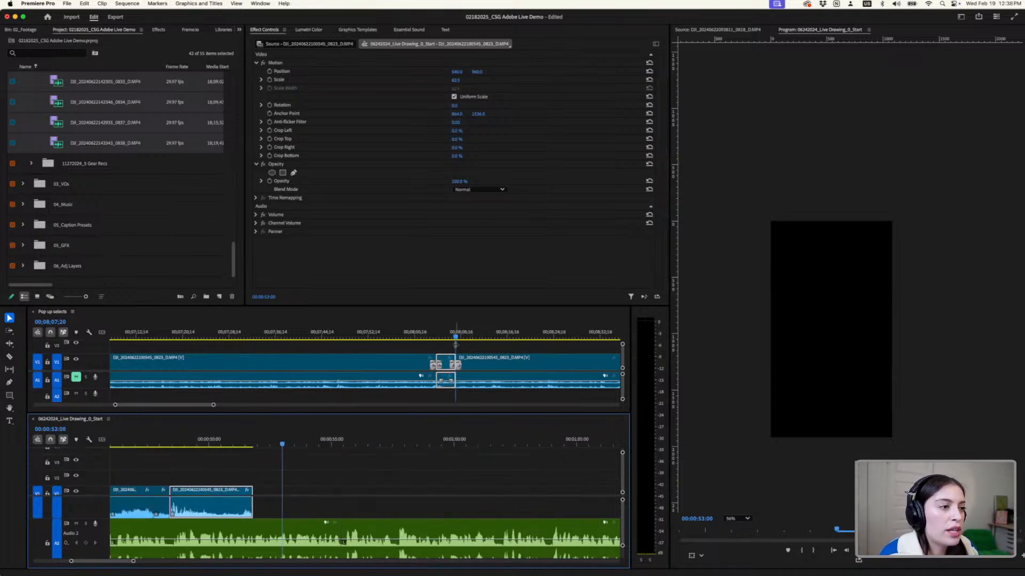
{"action": "left_click_drag", "start_coordinate": [457, 339], "coordinate": [476, 342]}
{"action": "scroll", "coordinate": [533, 357], "scroll_direction": "up", "scroll_amount": 2}
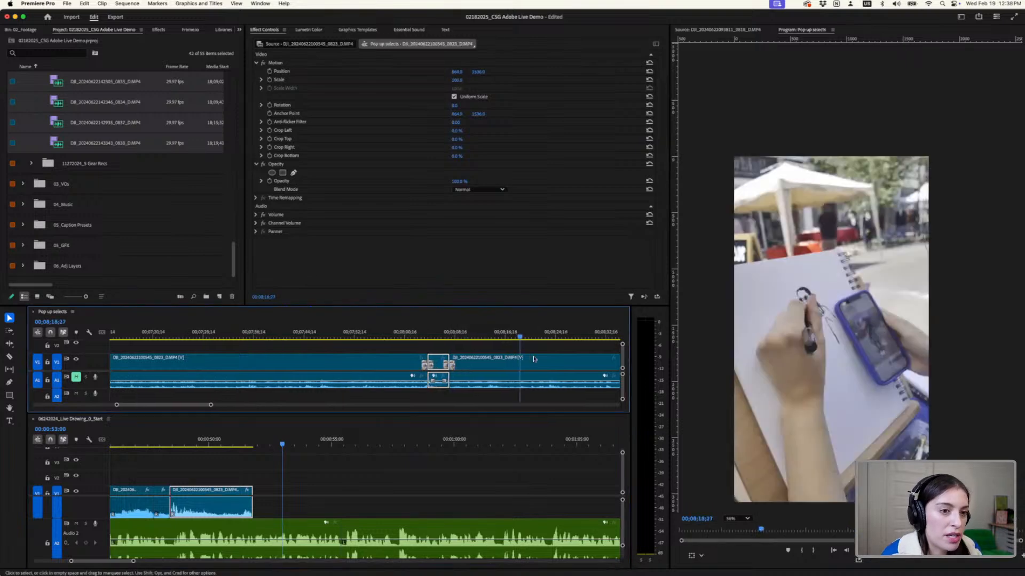
{"action": "scroll", "coordinate": [540, 359], "scroll_direction": "right", "scroll_amount": 5}
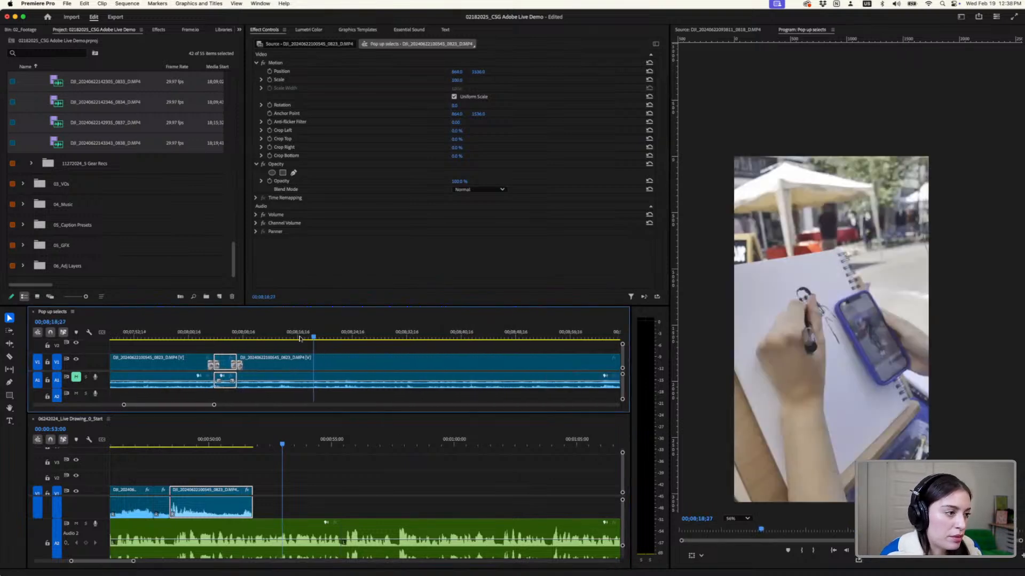
{"action": "left_click_drag", "start_coordinate": [314, 336], "coordinate": [439, 358]}
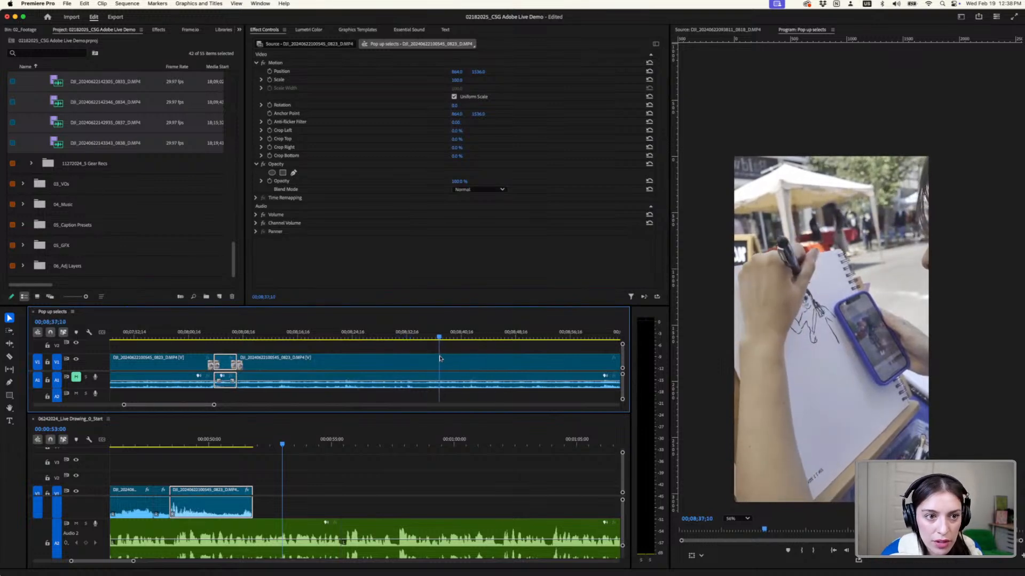
{"action": "key", "text": "space"}
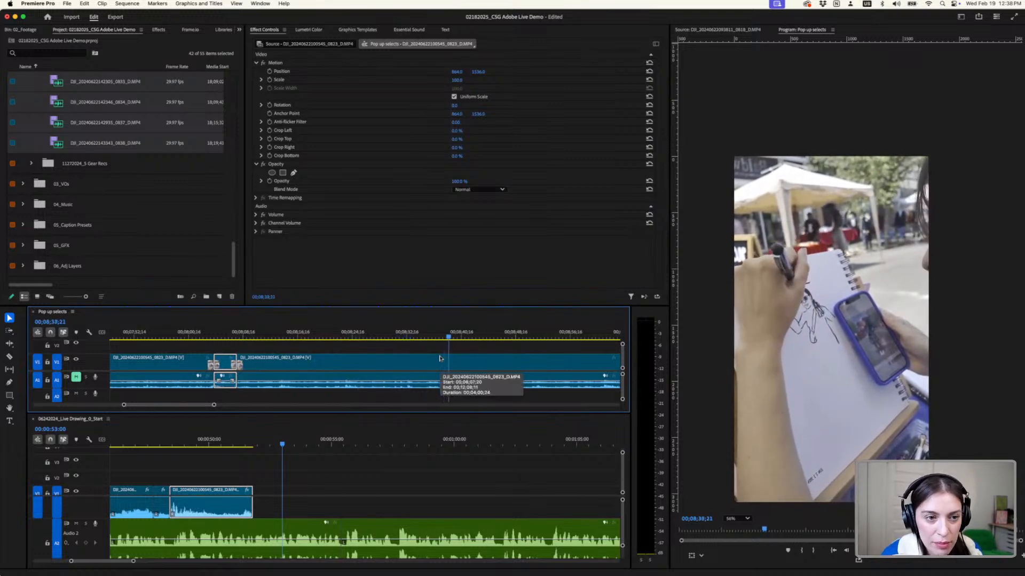
{"action": "scroll", "coordinate": [479, 356], "scroll_direction": "down", "scroll_amount": 3}
{"action": "left_click_drag", "start_coordinate": [477, 338], "coordinate": [598, 353]}
{"action": "scroll", "coordinate": [574, 356], "scroll_direction": "right", "scroll_amount": 6}
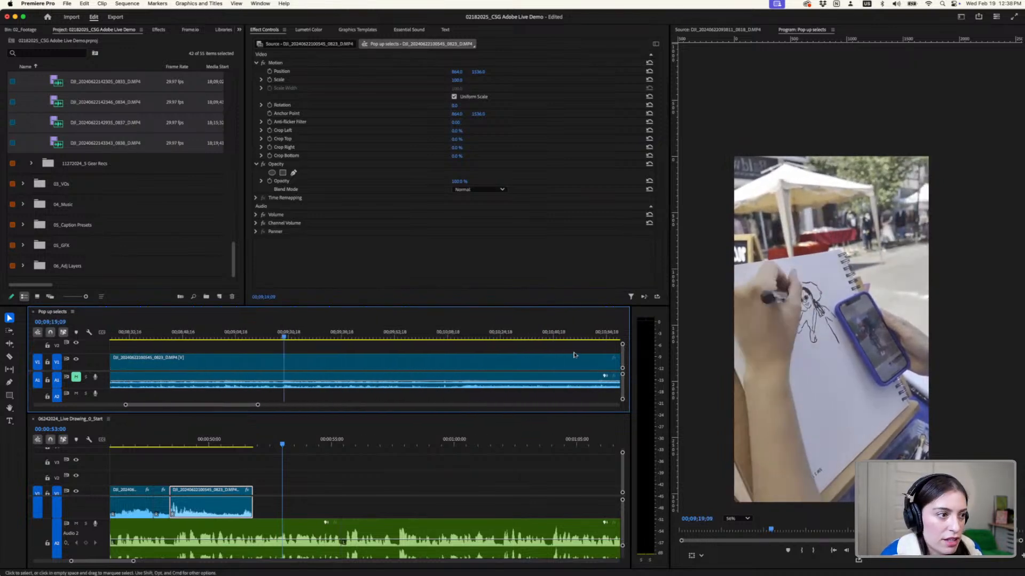
{"action": "scroll", "coordinate": [575, 356], "scroll_direction": "up", "scroll_amount": 1}
{"action": "scroll", "coordinate": [539, 356], "scroll_direction": "down", "scroll_amount": 5}
{"action": "left_click", "coordinate": [535, 339]}
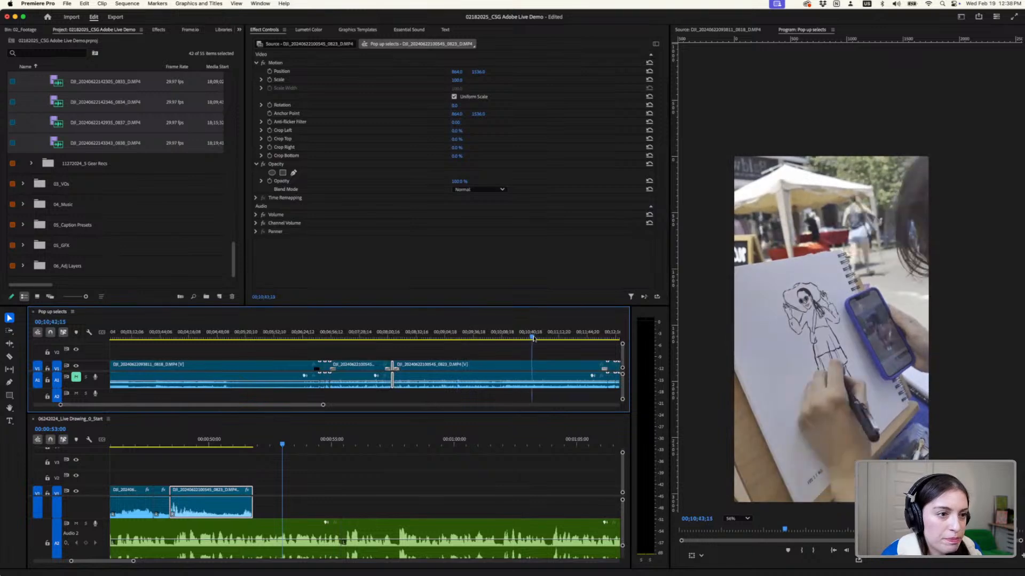
{"action": "left_click_drag", "start_coordinate": [535, 340], "coordinate": [500, 342]}
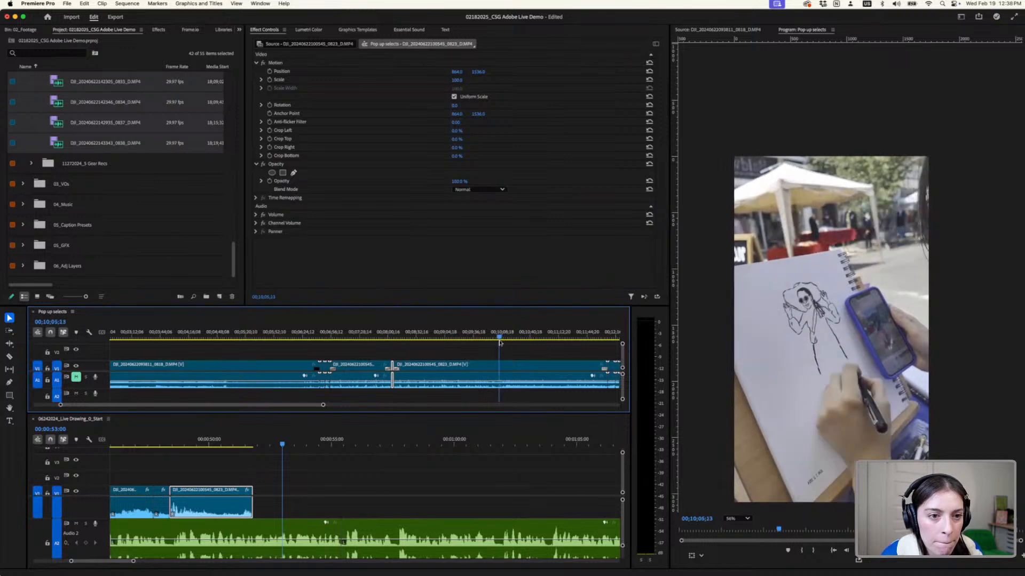
- Cut about two seconds ending at 00;10;07;13 out of the 0823 clip and append them to the video in 0_Start
{"action": "key", "text": "space"}
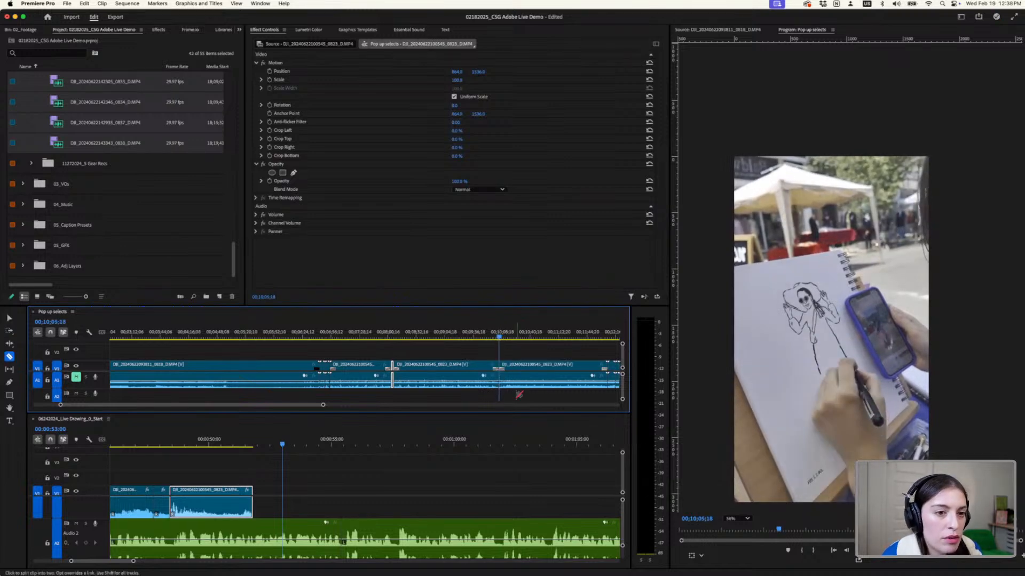
{"action": "left_click", "coordinate": [501, 370]}
{"action": "scroll", "coordinate": [499, 369], "scroll_direction": "up", "scroll_amount": 5}
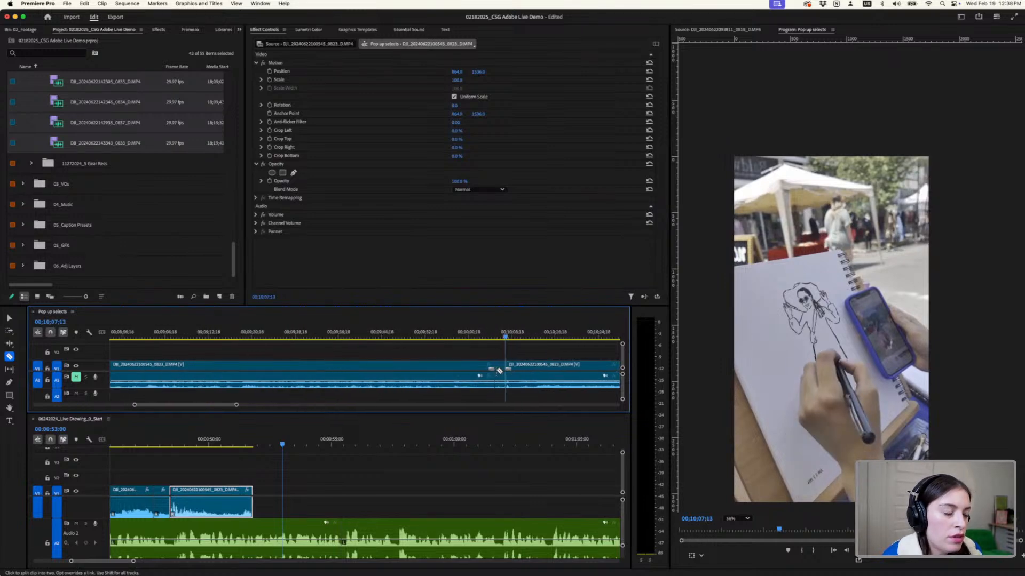
{"action": "key", "text": "v"}
{"action": "left_click_drag", "start_coordinate": [496, 368], "coordinate": [287, 505]}
- Fit the newly appended 0823 segment in 0_Start to the frame and play through it with the voiceover
{"action": "left_click", "coordinate": [240, 443]}
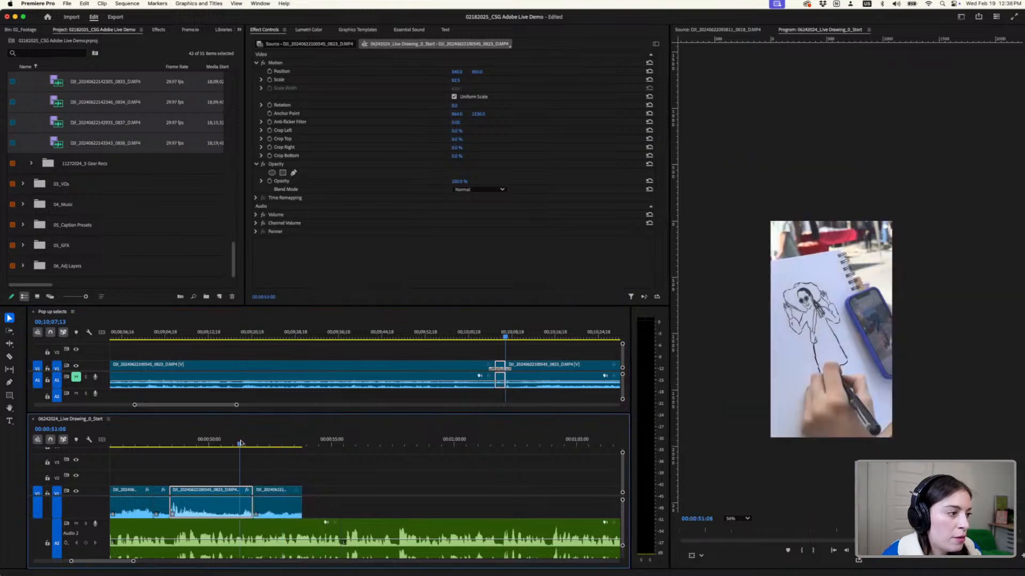
{"action": "right_click", "coordinate": [283, 510]}
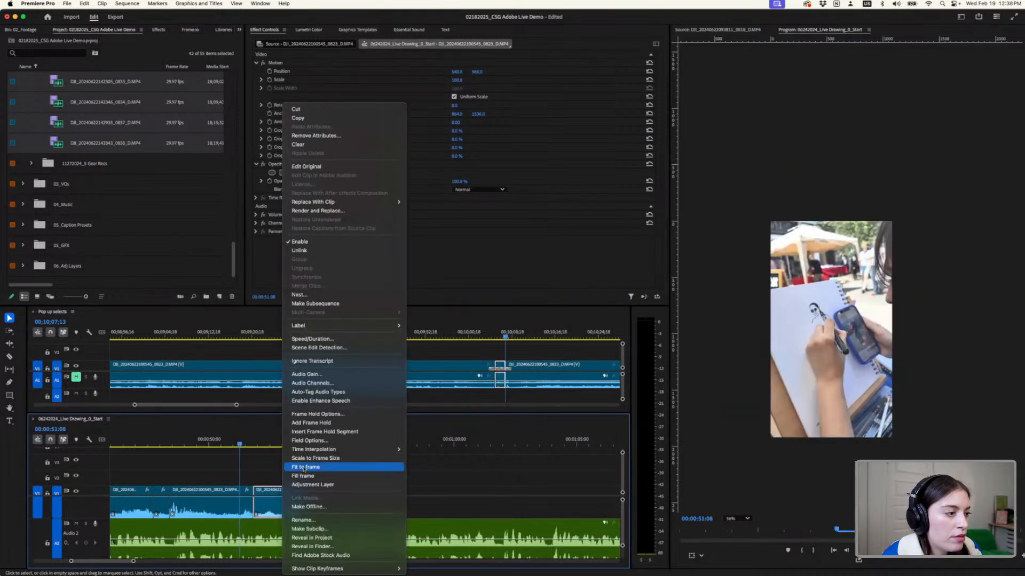
{"action": "left_click", "coordinate": [303, 467]}
{"action": "key", "text": "space"}
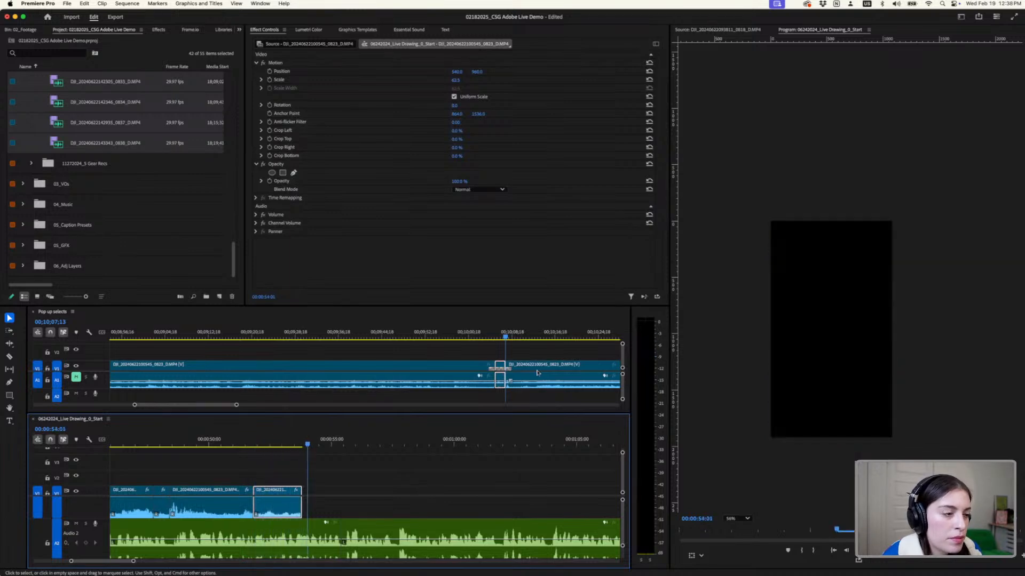
- Collapse the Live Drawing Pop Up Extra bin and open the 06242024_Live Drawing_2_VO+Clips sequence from the Live Drawing Promo bin
{"action": "scroll", "coordinate": [571, 344], "scroll_direction": "down", "scroll_amount": 1}
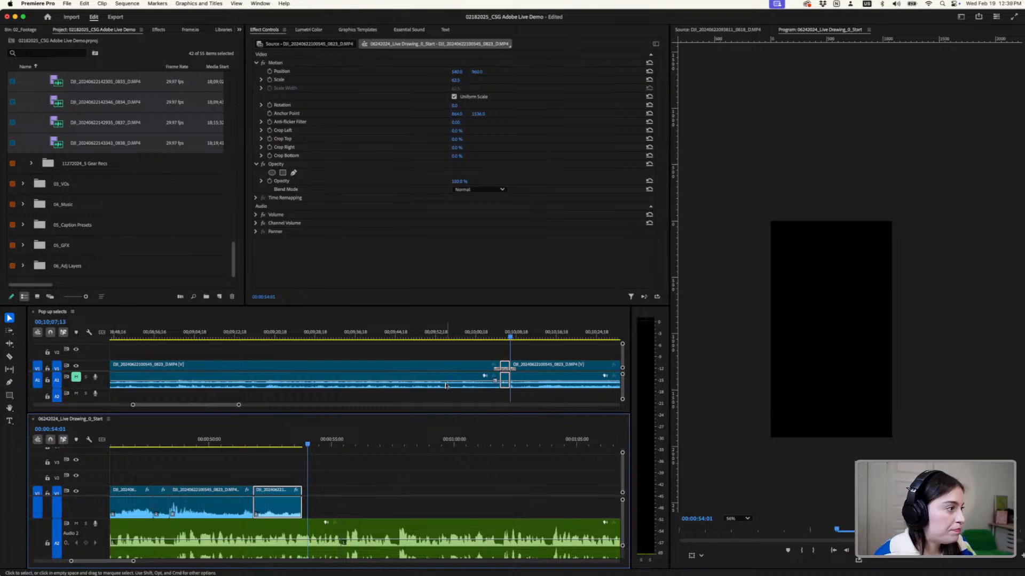
{"action": "scroll", "coordinate": [156, 196], "scroll_direction": "up", "scroll_amount": 10}
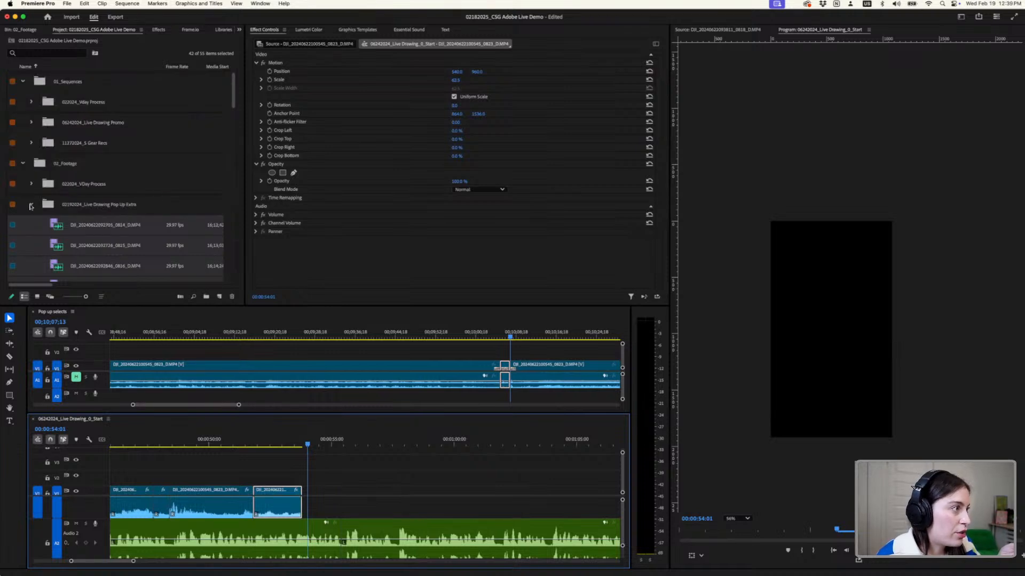
{"action": "left_click", "coordinate": [31, 206]}
{"action": "left_click", "coordinate": [40, 199]}
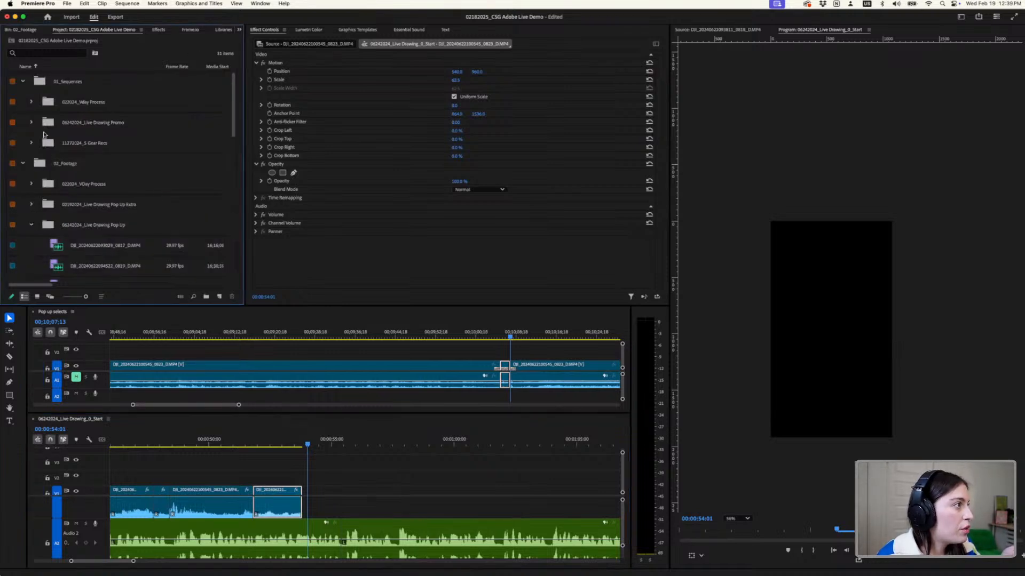
{"action": "scroll", "coordinate": [427, 446], "scroll_direction": "down", "scroll_amount": 3}
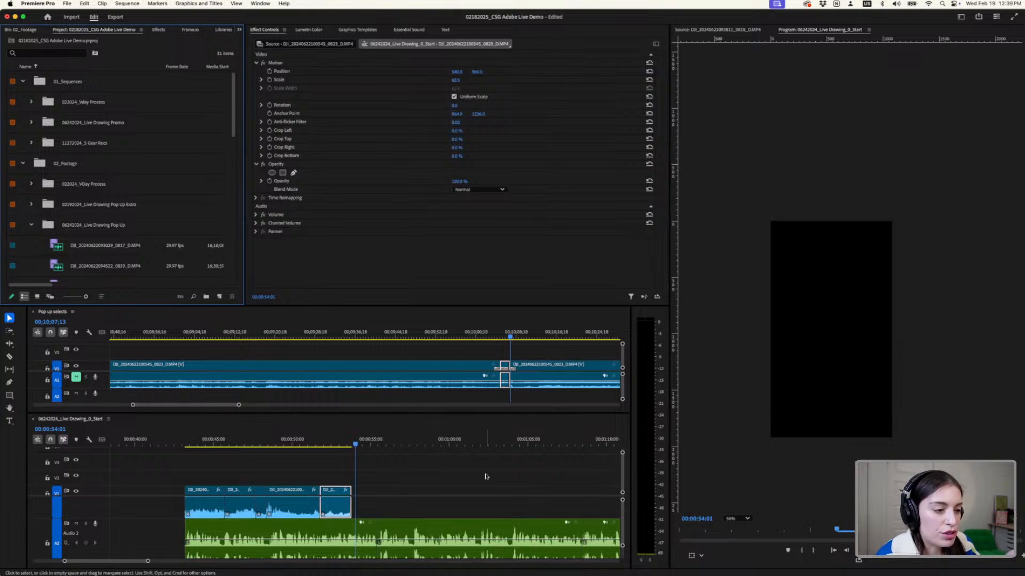
{"action": "scroll", "coordinate": [485, 476], "scroll_direction": "down", "scroll_amount": 4}
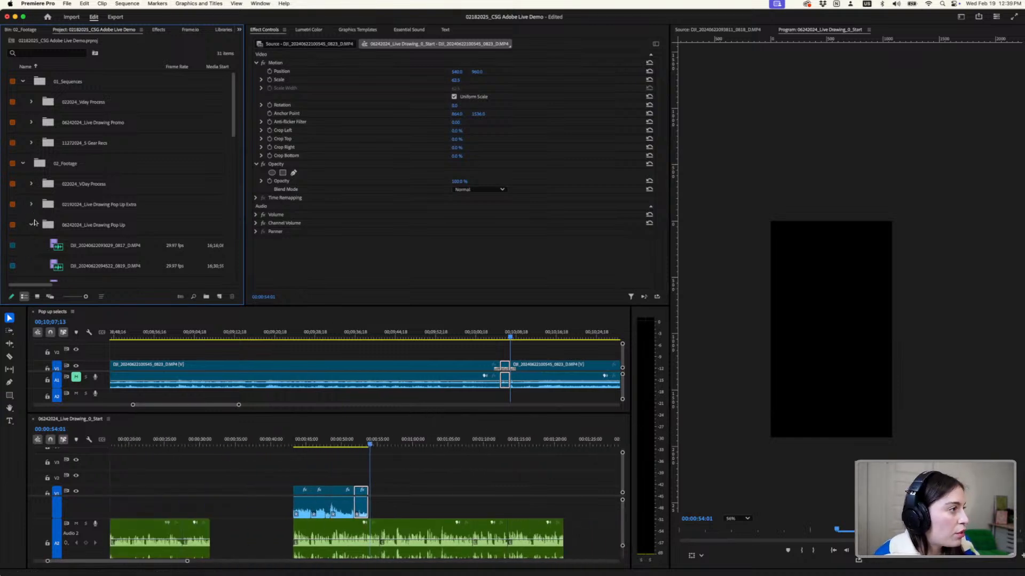
{"action": "left_click", "coordinate": [31, 123]}
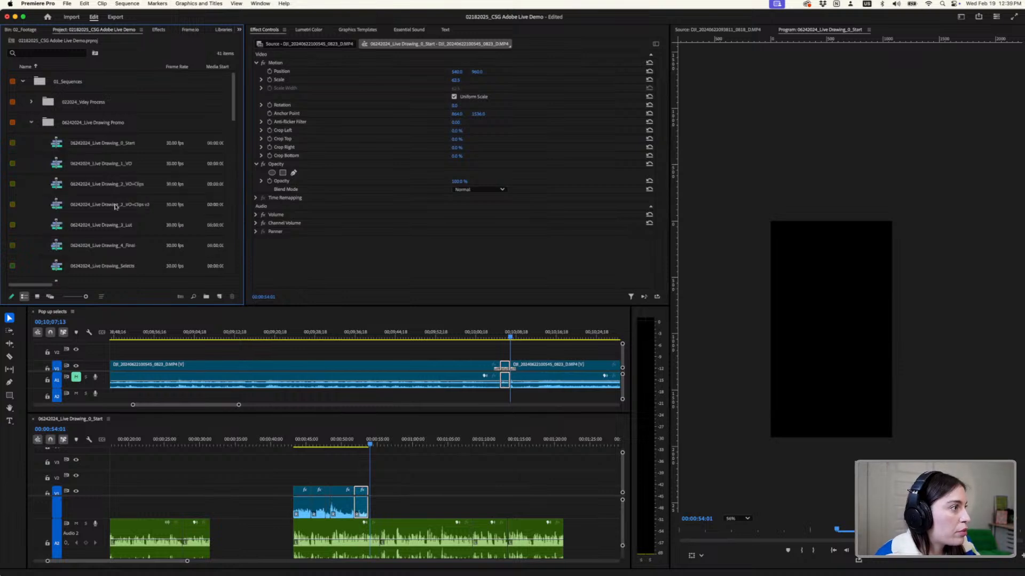
{"action": "double_click", "coordinate": [107, 184]}
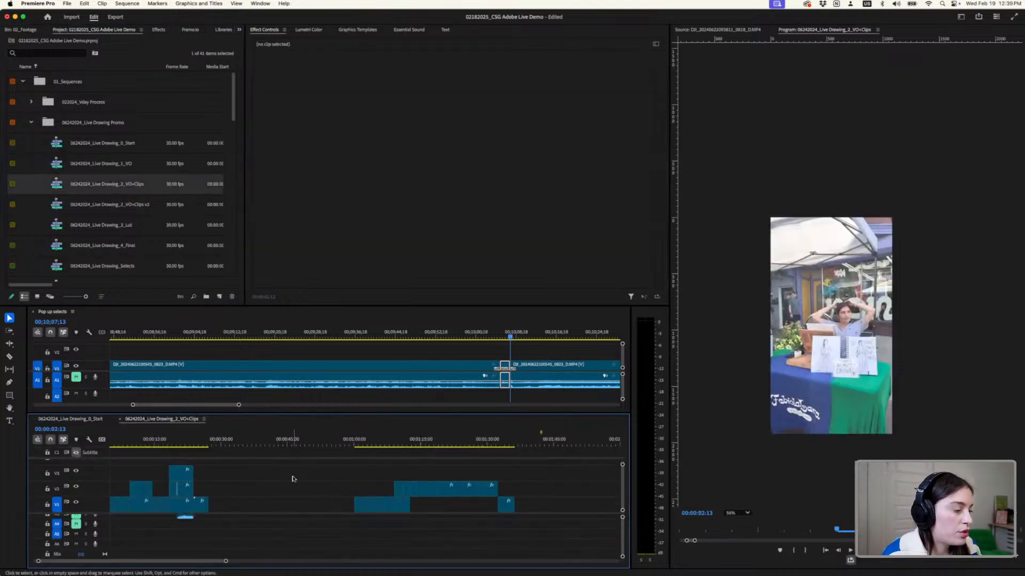
- Close the Pop up selects sequence and enlarge the video and audio tracks of the 2_VO+Clips timeline
{"action": "scroll", "coordinate": [343, 545], "scroll_direction": "up", "scroll_amount": 3}
{"action": "scroll", "coordinate": [514, 502], "scroll_direction": "up", "scroll_amount": 1}
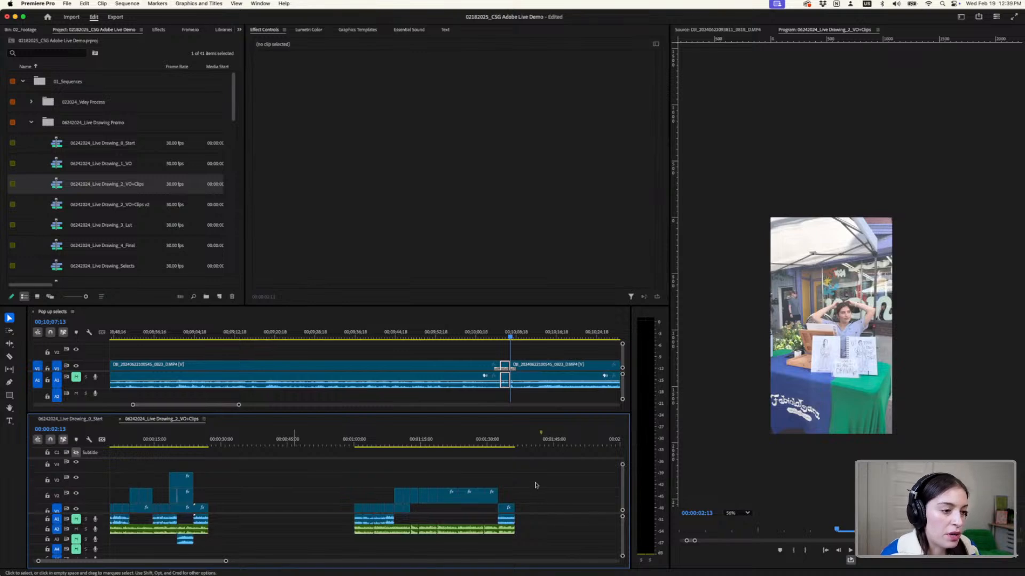
{"action": "scroll", "coordinate": [502, 498], "scroll_direction": "right", "scroll_amount": 3}
{"action": "scroll", "coordinate": [479, 492], "scroll_direction": "up", "scroll_amount": 5}
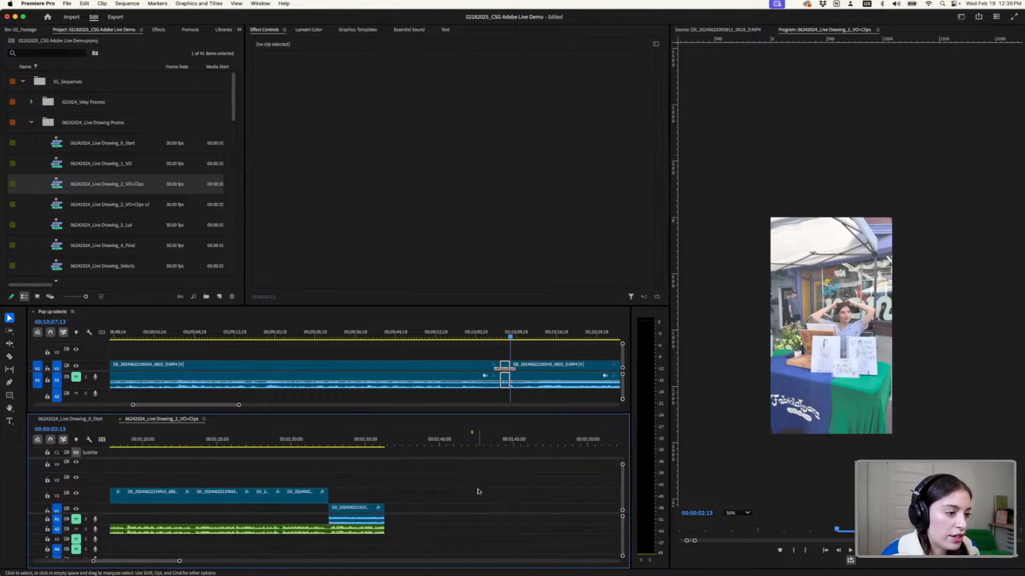
{"action": "scroll", "coordinate": [314, 476], "scroll_direction": "down", "scroll_amount": 3}
{"action": "scroll", "coordinate": [242, 470], "scroll_direction": "down", "scroll_amount": 1}
{"action": "scroll", "coordinate": [241, 470], "scroll_direction": "left", "scroll_amount": 3}
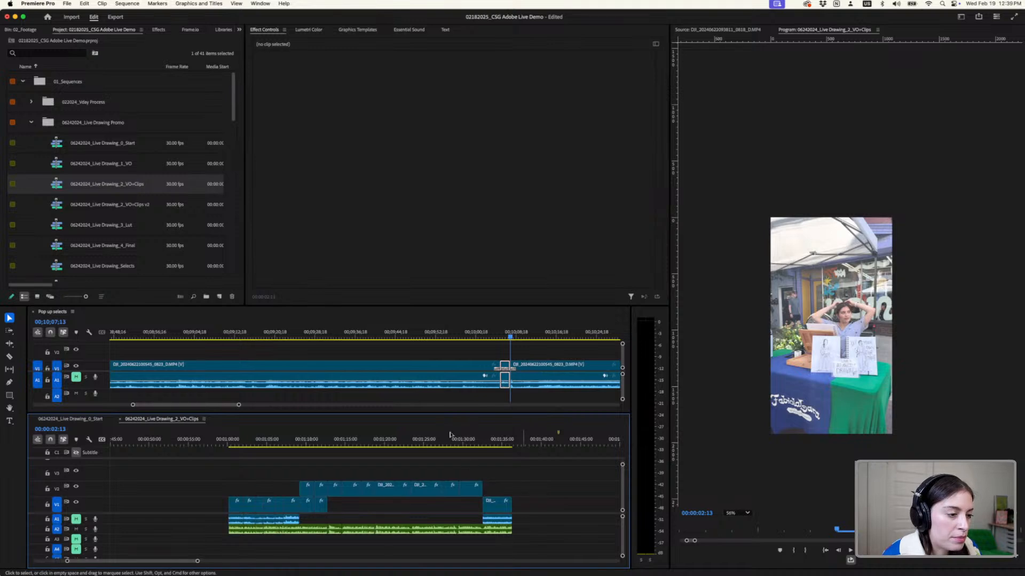
{"action": "left_click", "coordinate": [33, 311]}
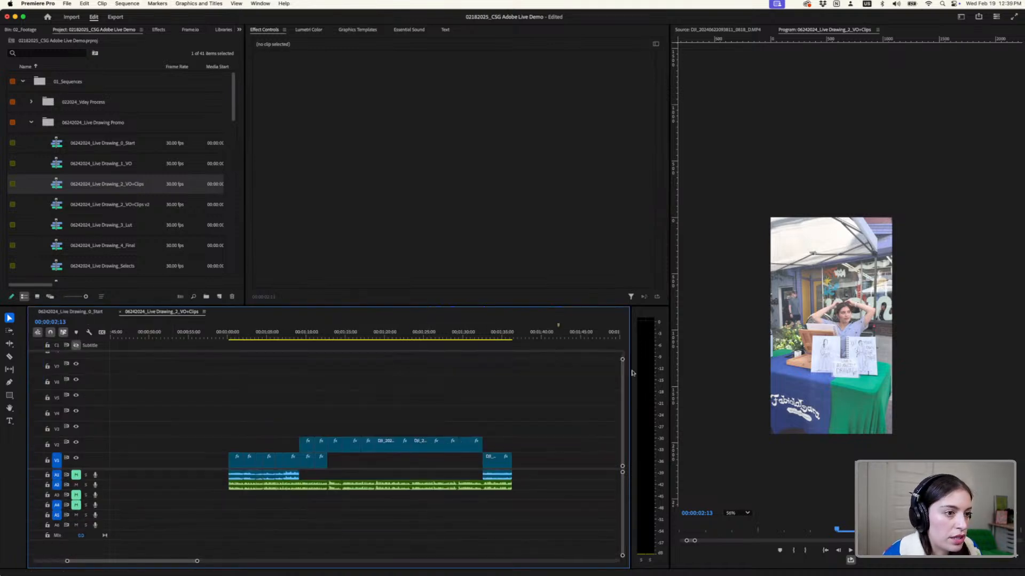
{"action": "left_click_drag", "start_coordinate": [622, 359], "coordinate": [622, 378]}
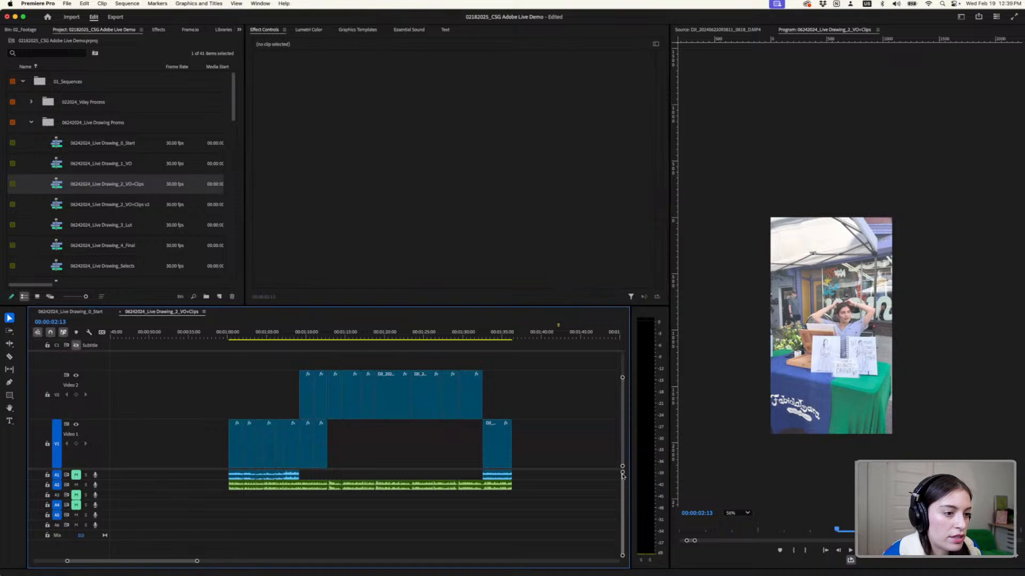
{"action": "left_click_drag", "start_coordinate": [623, 474], "coordinate": [622, 466]}
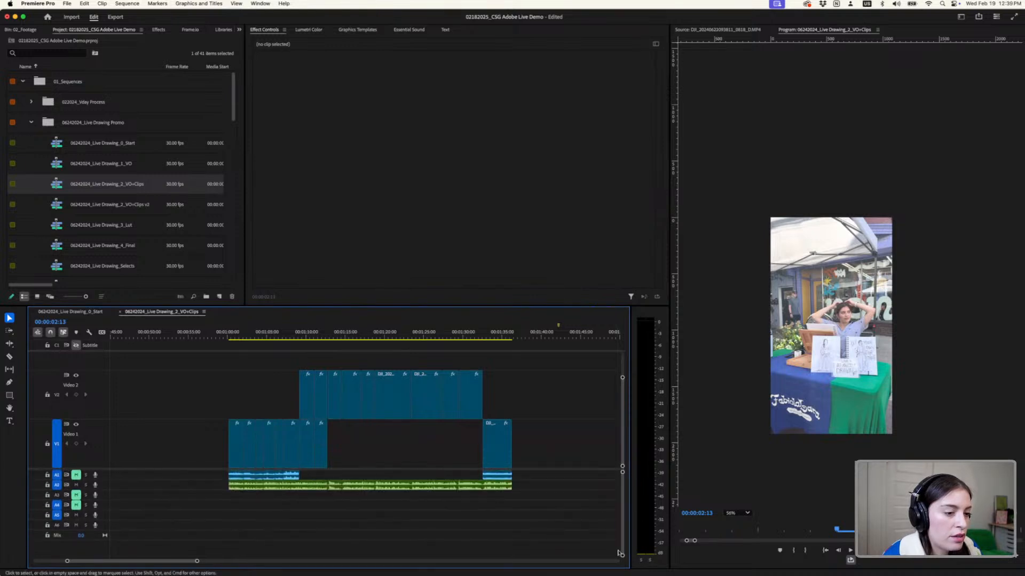
{"action": "left_click_drag", "start_coordinate": [622, 555], "coordinate": [623, 545]}
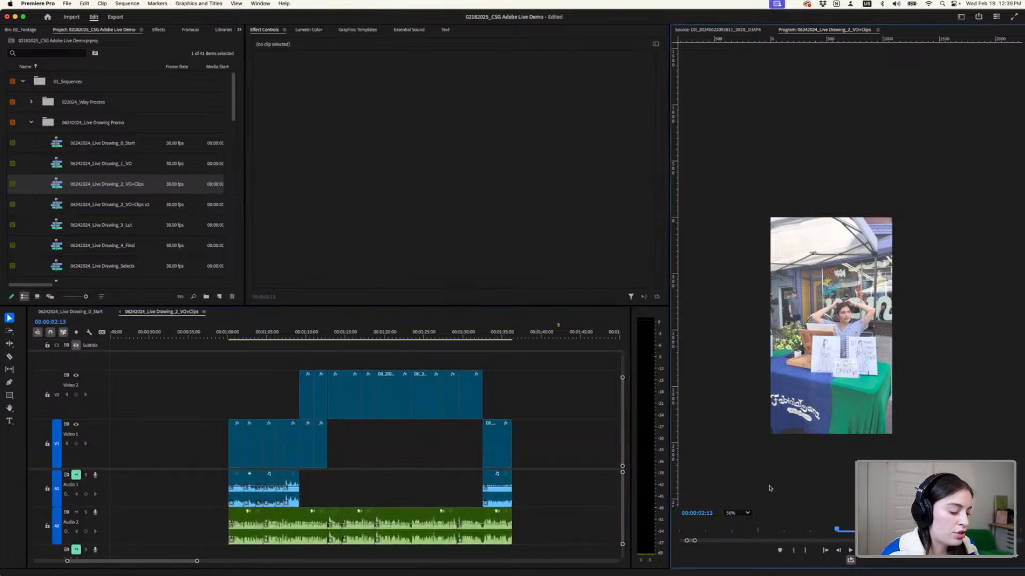
- Enlarge the Program Monitor, set its zoom level to Fit, and play the 2_VO+Clips sequence briefly
{"action": "key", "text": "grave"}
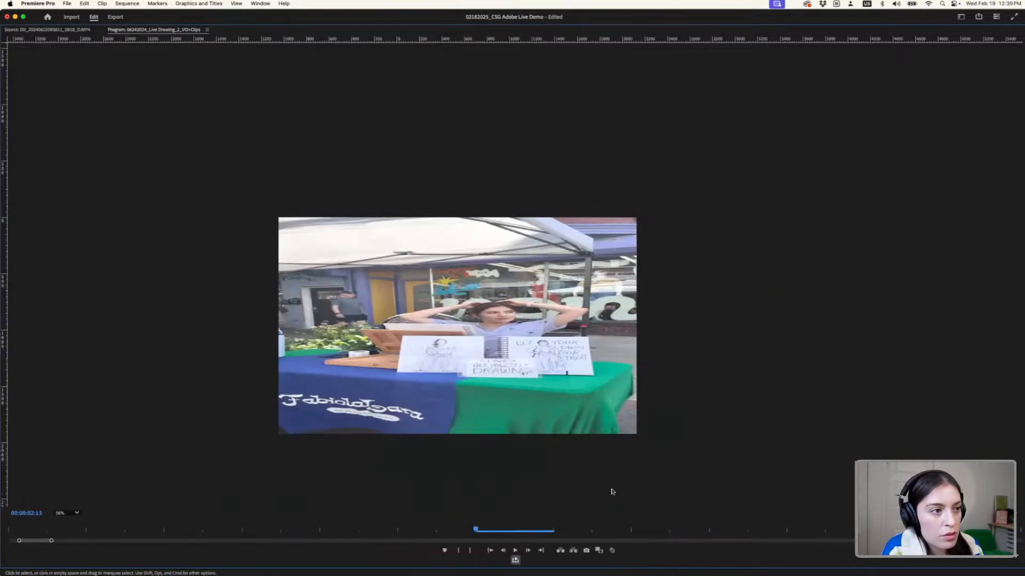
{"action": "left_click", "coordinate": [73, 514]}
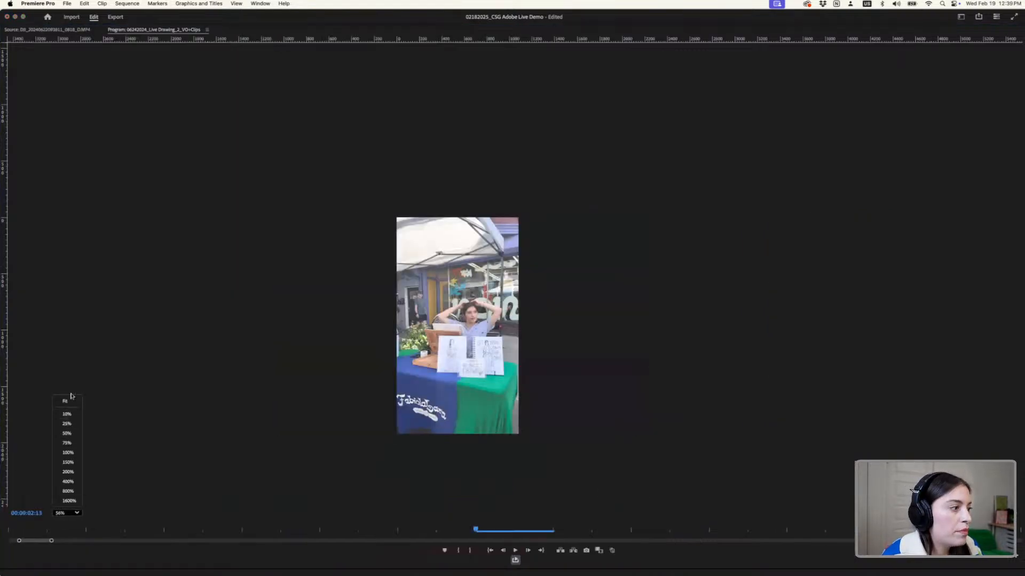
{"action": "left_click", "coordinate": [71, 401]}
{"action": "left_click", "coordinate": [69, 514]}
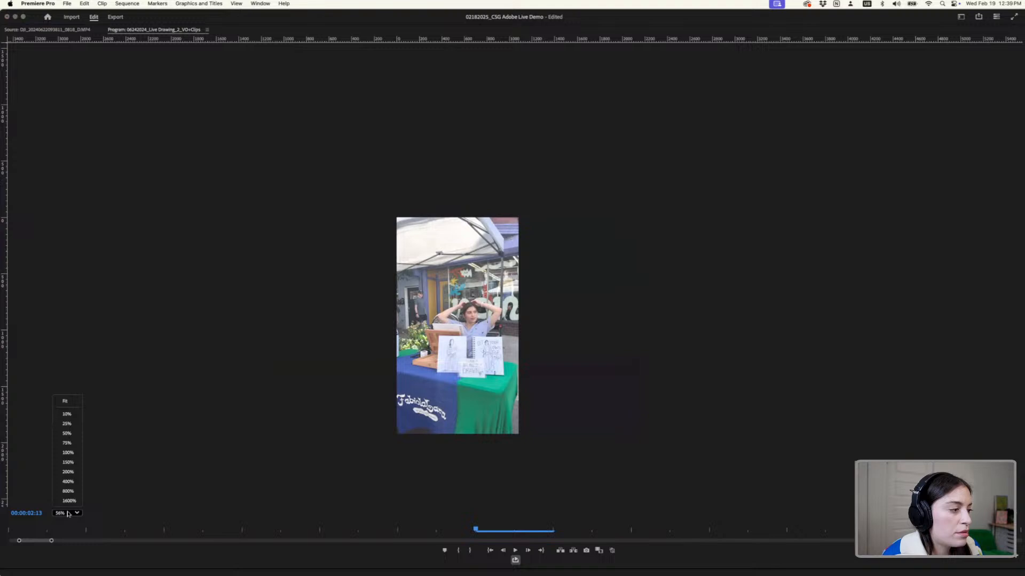
{"action": "left_click", "coordinate": [64, 402]}
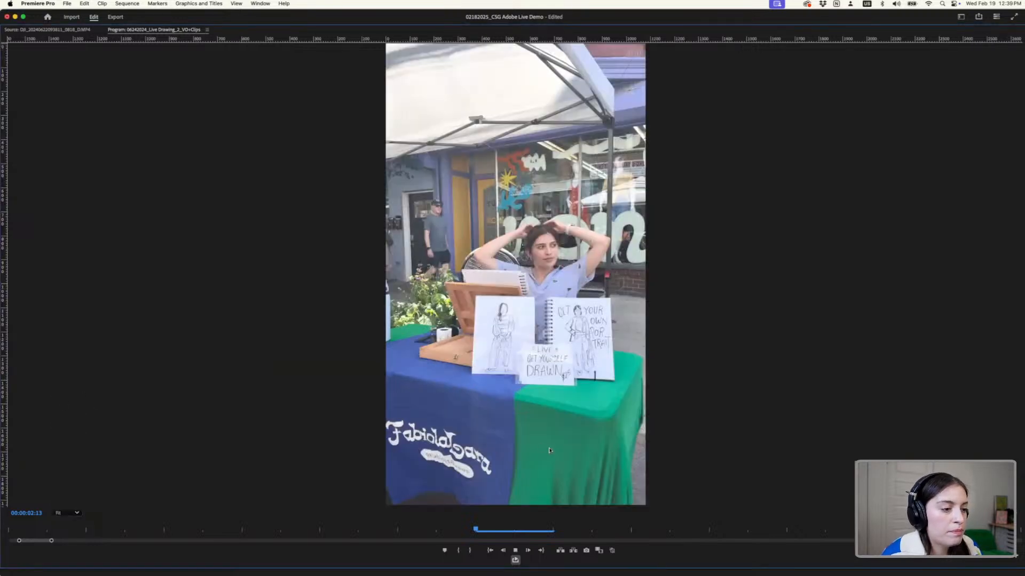
{"action": "key", "text": "space"}
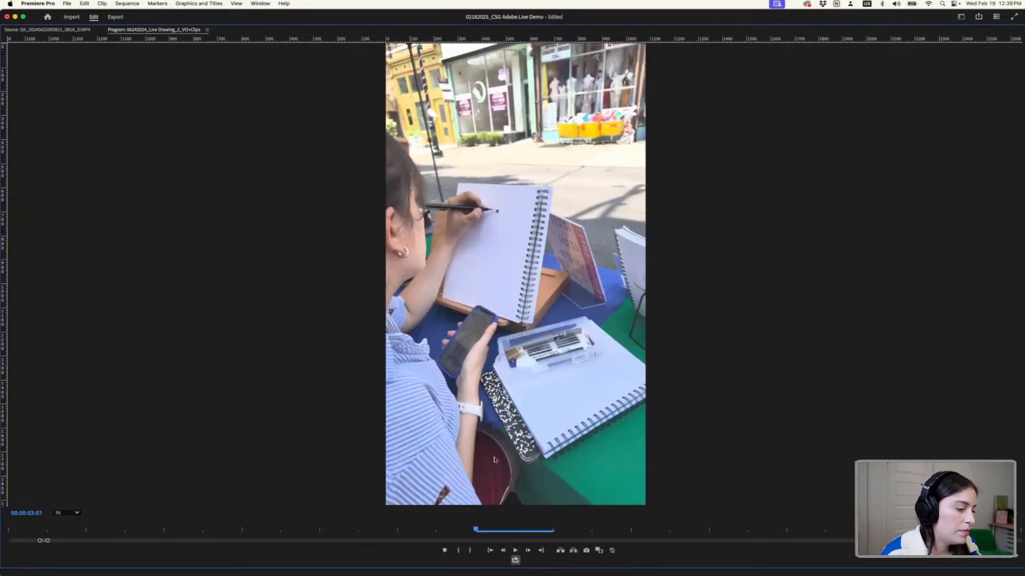
- Zoom the 2_VO+Clips timeline out to show both clip groups and play the sequence's opening in an enlarged Program Monitor
{"action": "key", "text": "grave"}
{"action": "key", "text": "minus"}
{"action": "key", "text": "minus"}
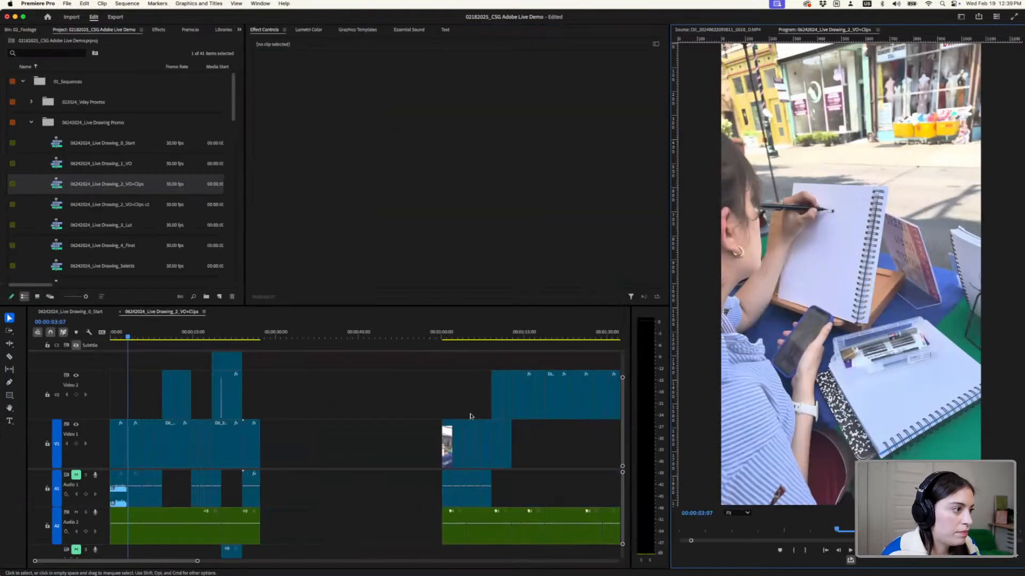
{"action": "left_click", "coordinate": [222, 335]}
{"action": "key", "text": "space"}
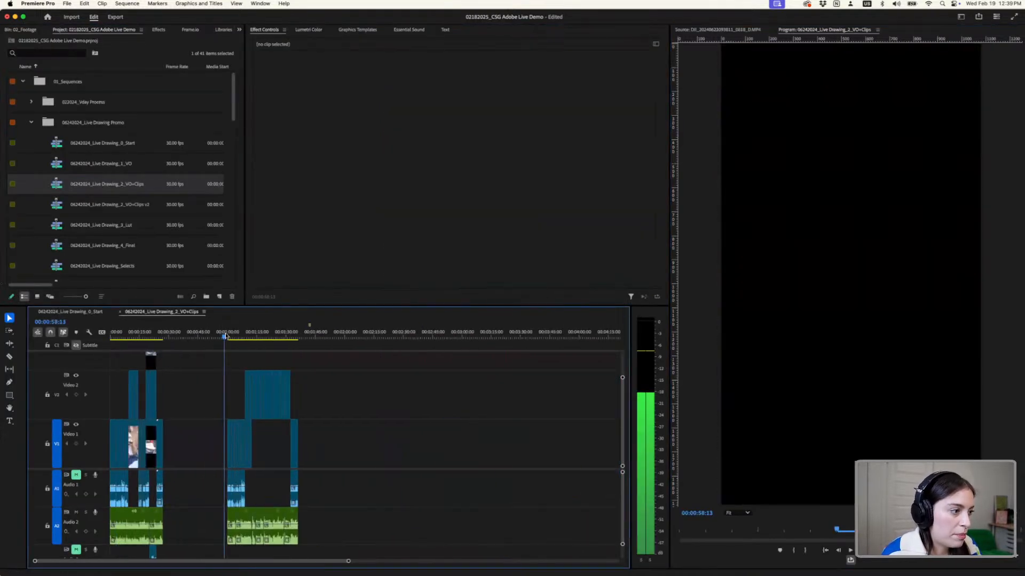
{"action": "left_click", "coordinate": [769, 426]}
{"action": "key", "text": "grave"}
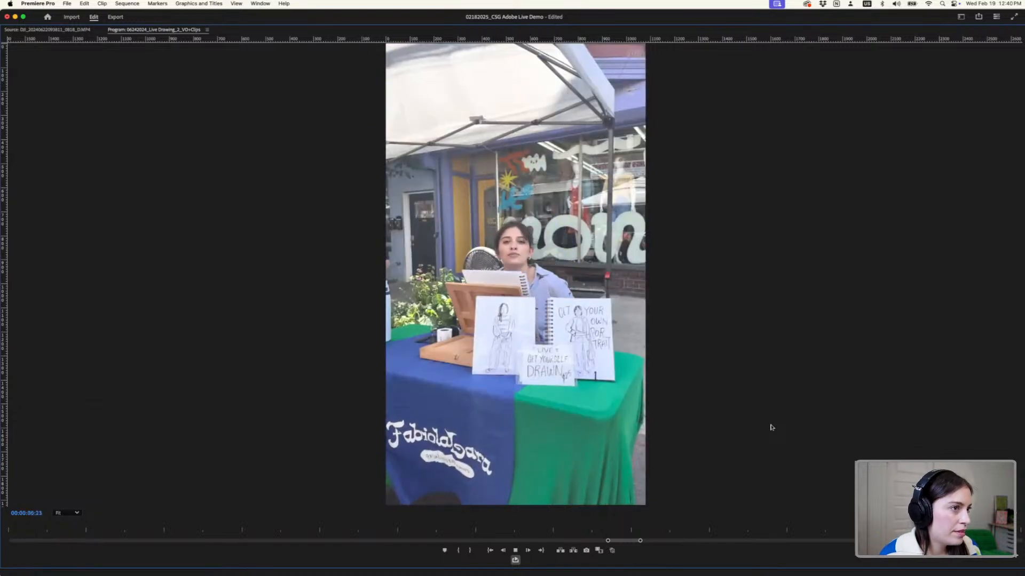
{"action": "key", "text": "space"}
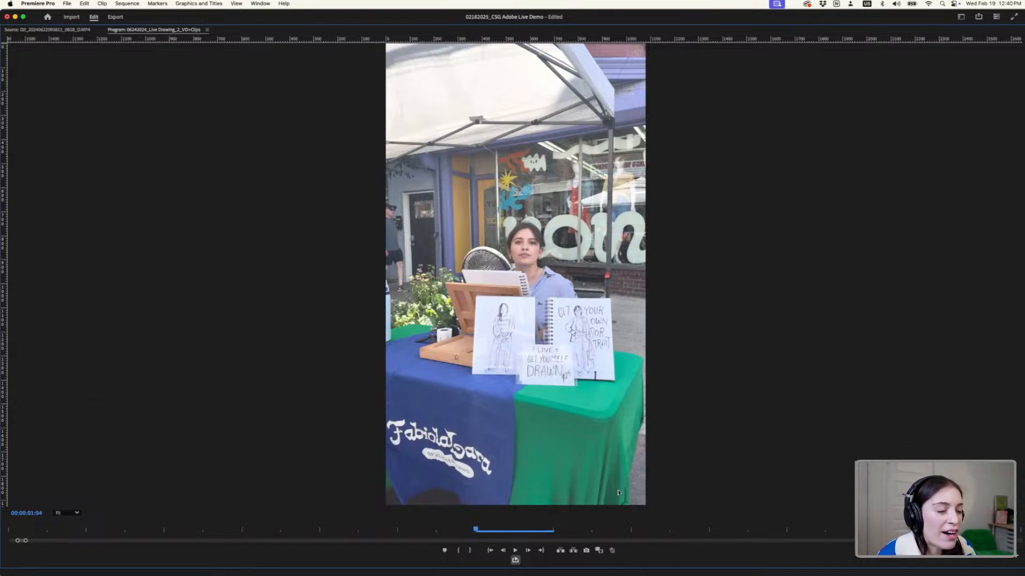
{"action": "key", "text": "grave"}
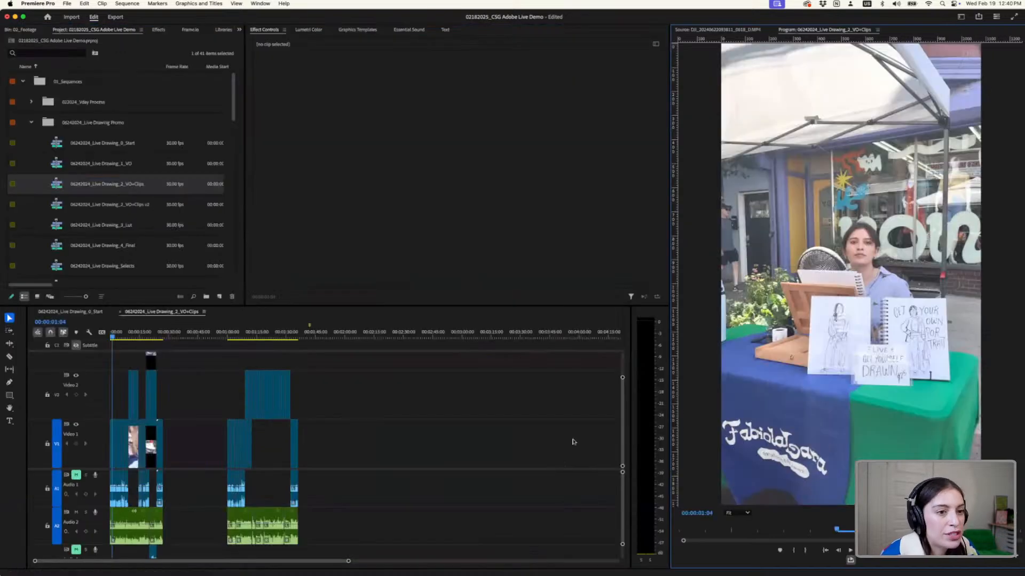
- Place the playhead at the cut between the two 0827 clips on Video 2, at 00;01;23;13, and select the first clip
{"action": "scroll", "coordinate": [213, 461], "scroll_direction": "up", "scroll_amount": 3}
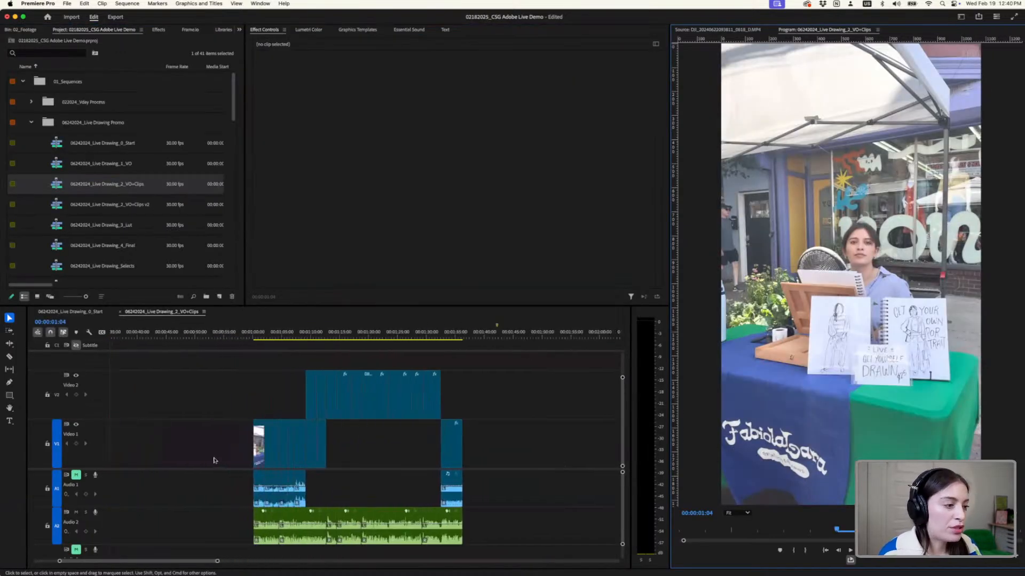
{"action": "left_click", "coordinate": [314, 334]}
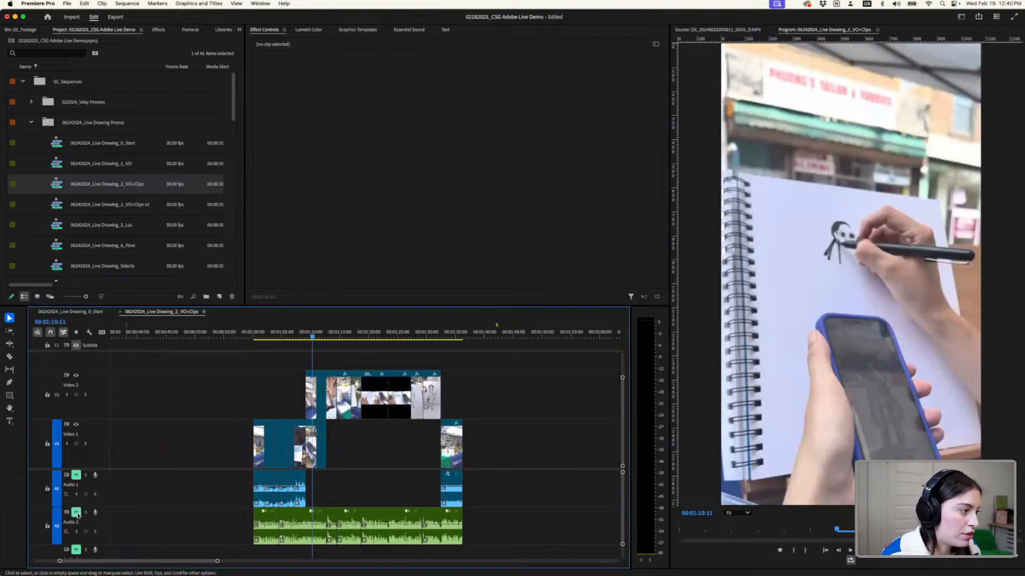
{"action": "left_click_drag", "start_coordinate": [320, 335], "coordinate": [388, 337]}
{"action": "left_click", "coordinate": [375, 392]}
{"action": "scroll", "coordinate": [374, 393], "scroll_direction": "up", "scroll_amount": 5}
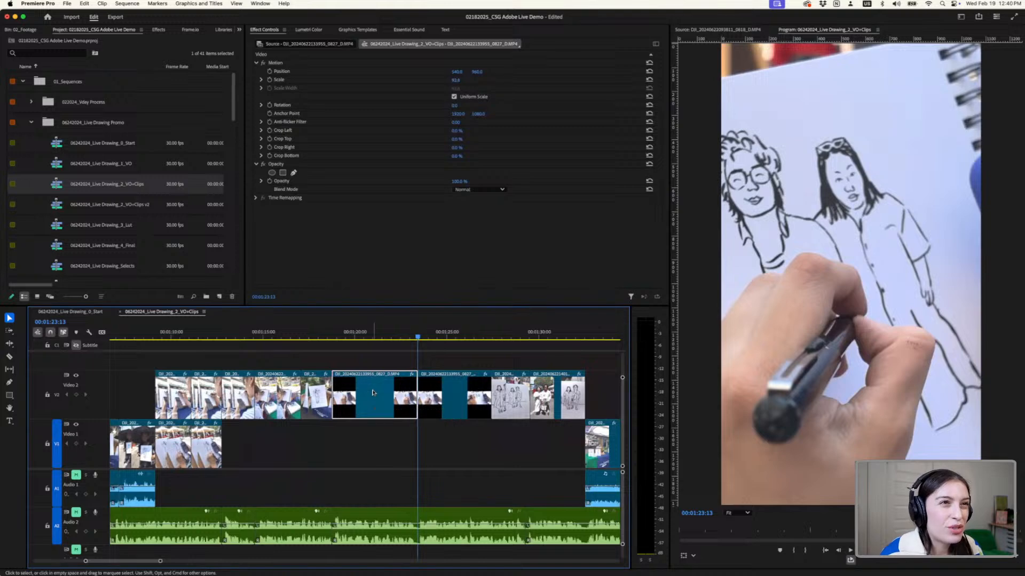
{"action": "scroll", "coordinate": [375, 392], "scroll_direction": "down", "scroll_amount": 5}
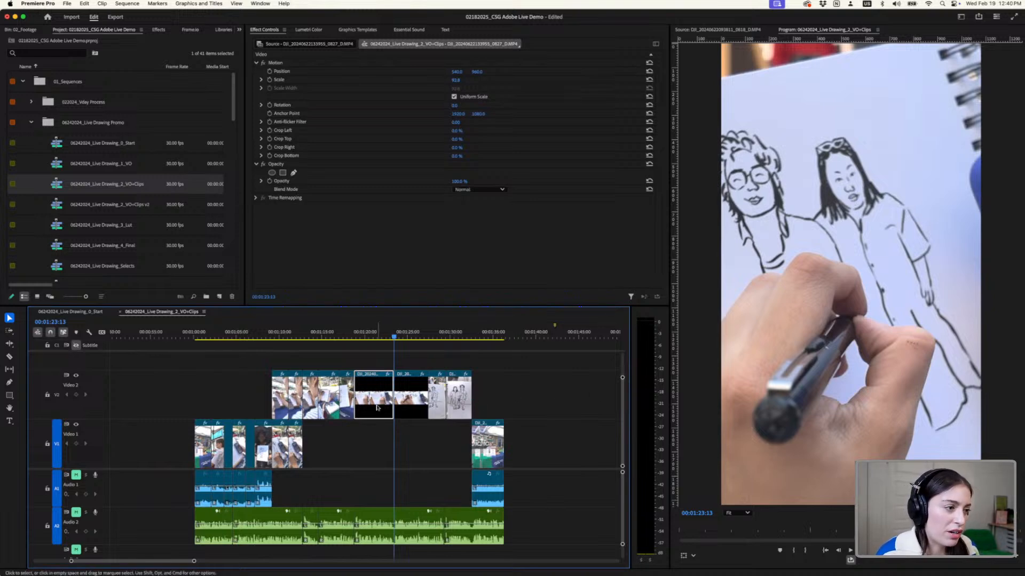
{"action": "scroll", "coordinate": [376, 408], "scroll_direction": "up", "scroll_amount": 2}
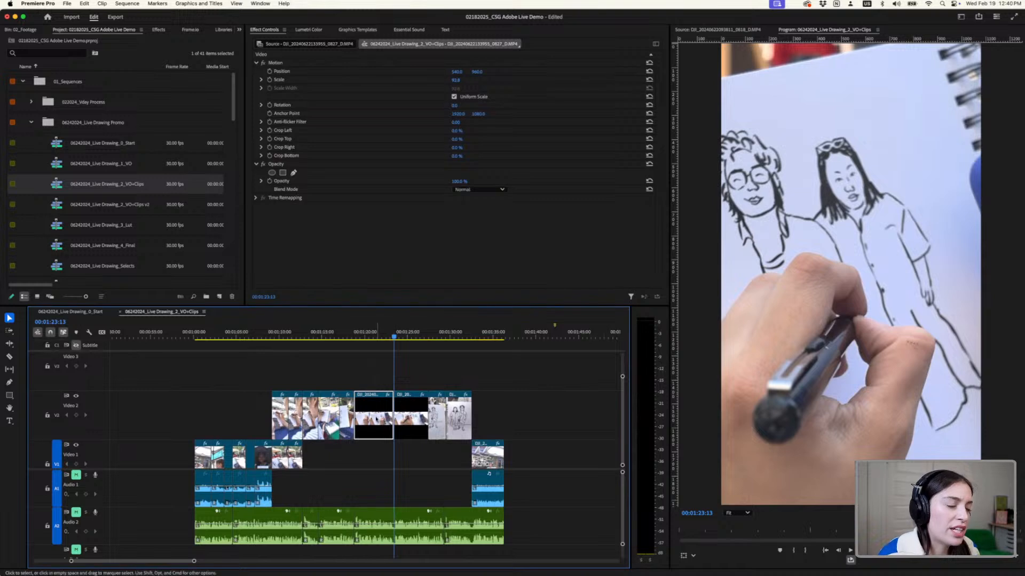
{"action": "scroll", "coordinate": [376, 420], "scroll_direction": "up", "scroll_amount": 2}
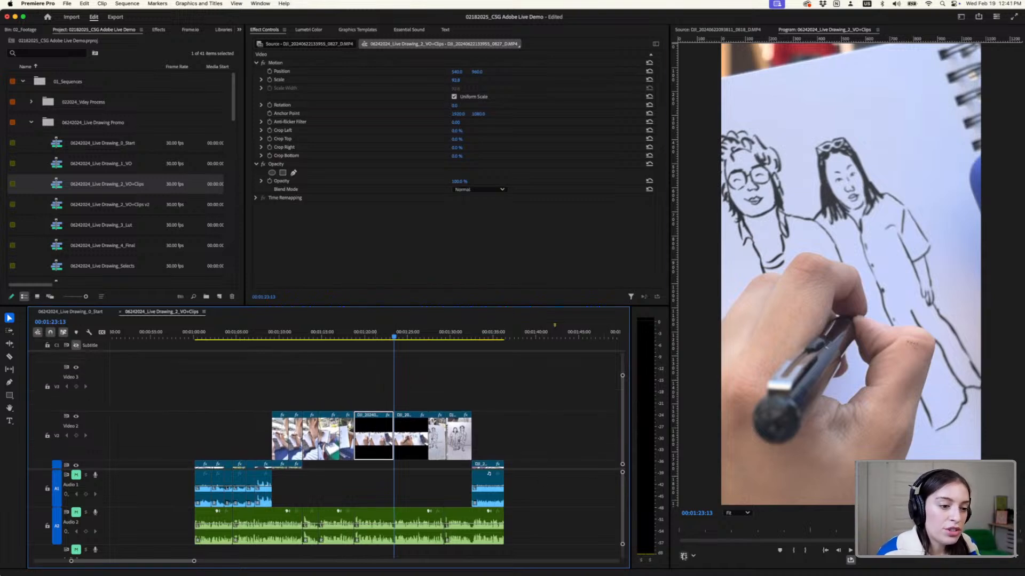
- Widen the Program Monitor and scale the second 0827 clip on Video 2 down to about 52%
{"action": "left_click", "coordinate": [846, 253]}
{"action": "scroll", "coordinate": [846, 253], "scroll_direction": "down", "scroll_amount": 5}
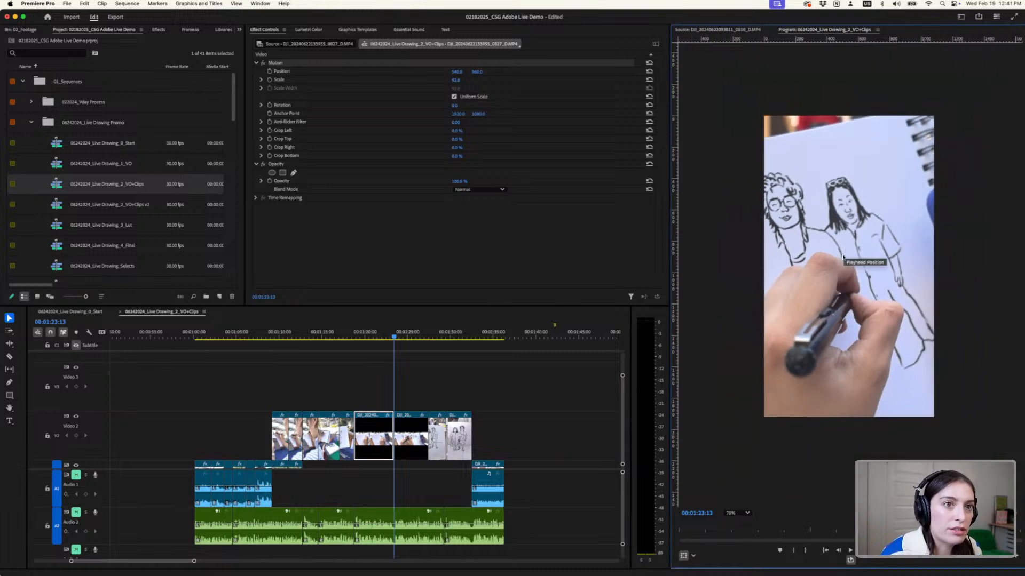
{"action": "left_click", "coordinate": [844, 258]}
{"action": "scroll", "coordinate": [844, 257], "scroll_direction": "down", "scroll_amount": 3}
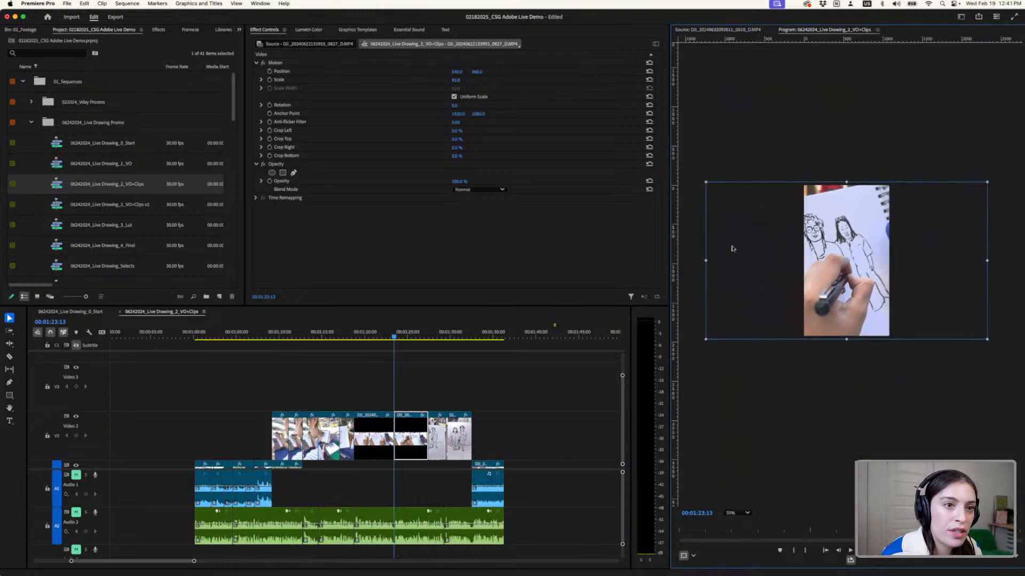
{"action": "left_click_drag", "start_coordinate": [669, 251], "coordinate": [491, 255]}
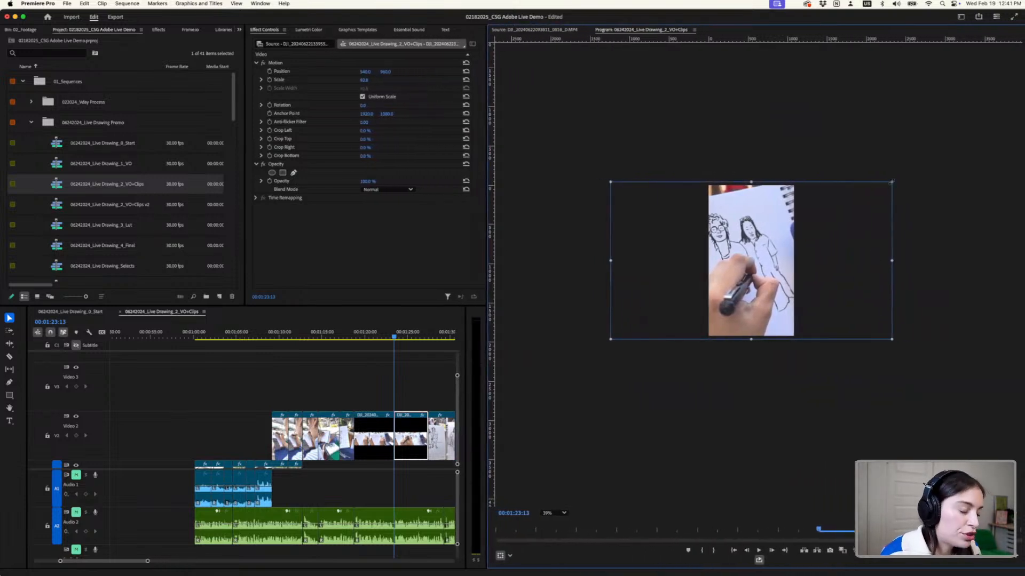
{"action": "left_click_drag", "start_coordinate": [892, 182], "coordinate": [850, 218]}
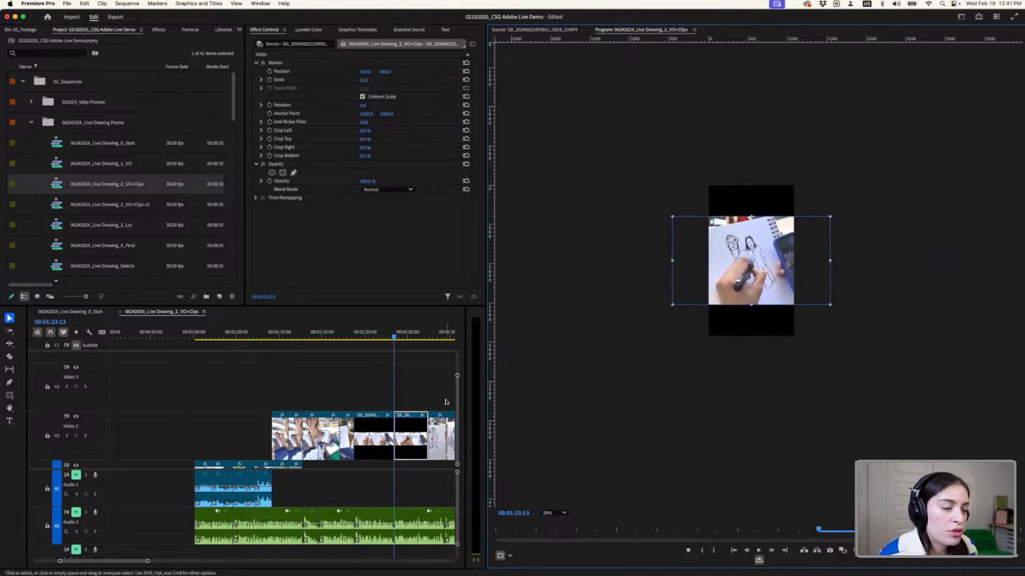
- Move the playhead to 00;01;24;28 and stack copies of the second 0827 clip on Video 3 and Video 4
{"action": "left_click", "coordinate": [408, 334]}
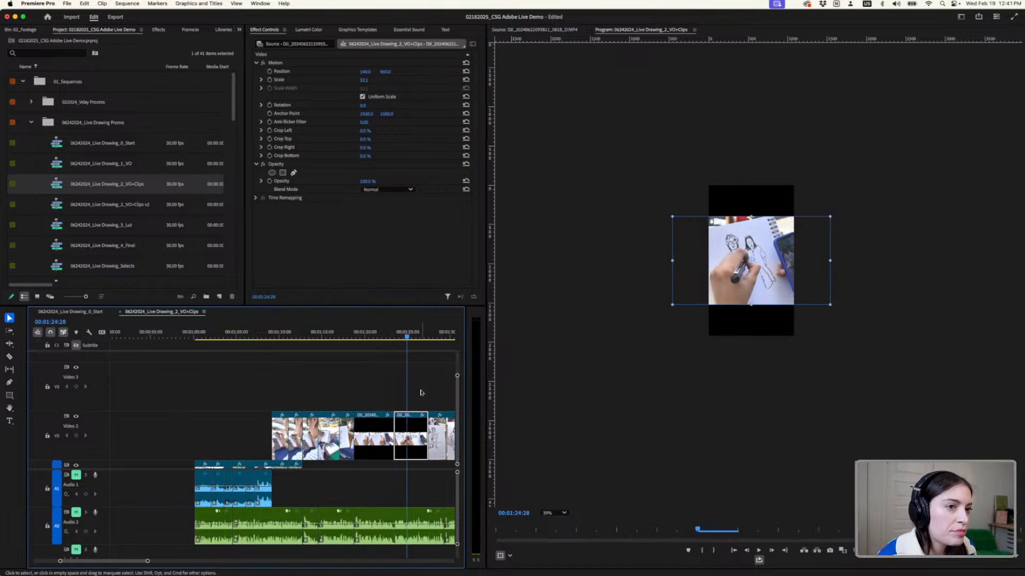
{"action": "scroll", "coordinate": [420, 393], "scroll_direction": "up", "scroll_amount": 2}
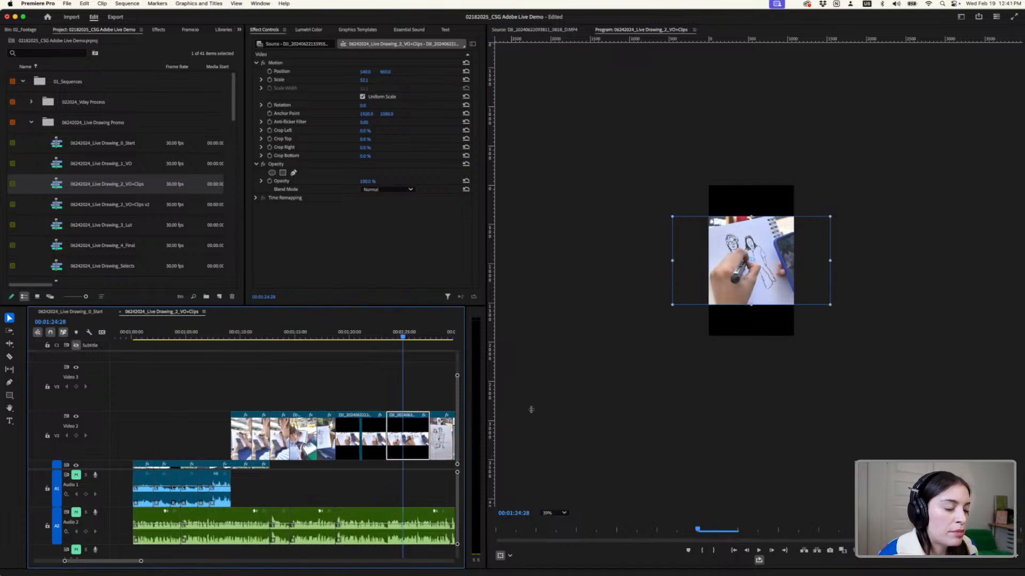
{"action": "scroll", "coordinate": [420, 389], "scroll_direction": "up", "scroll_amount": 5}
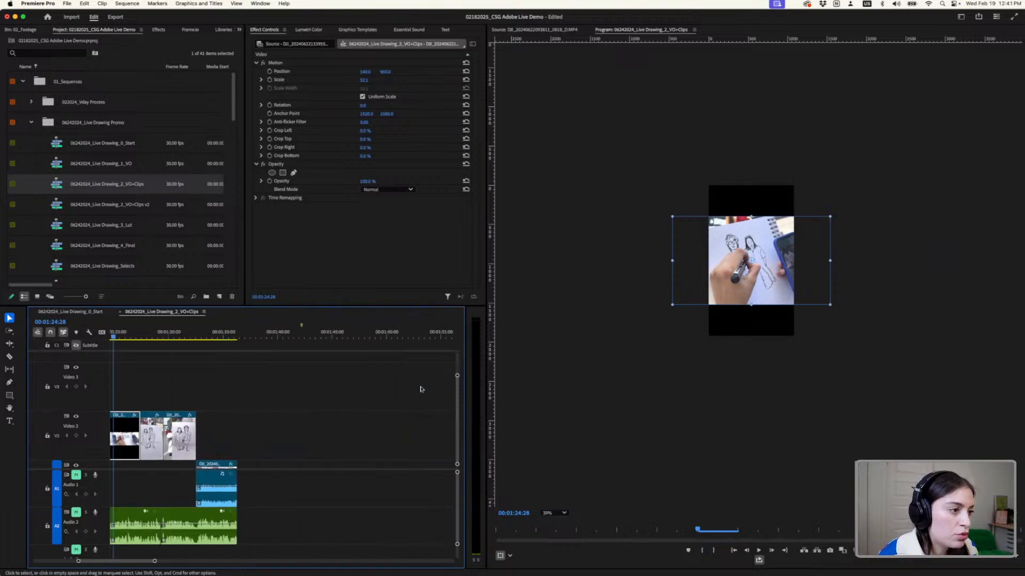
{"action": "scroll", "coordinate": [276, 417], "scroll_direction": "up", "scroll_amount": 3}
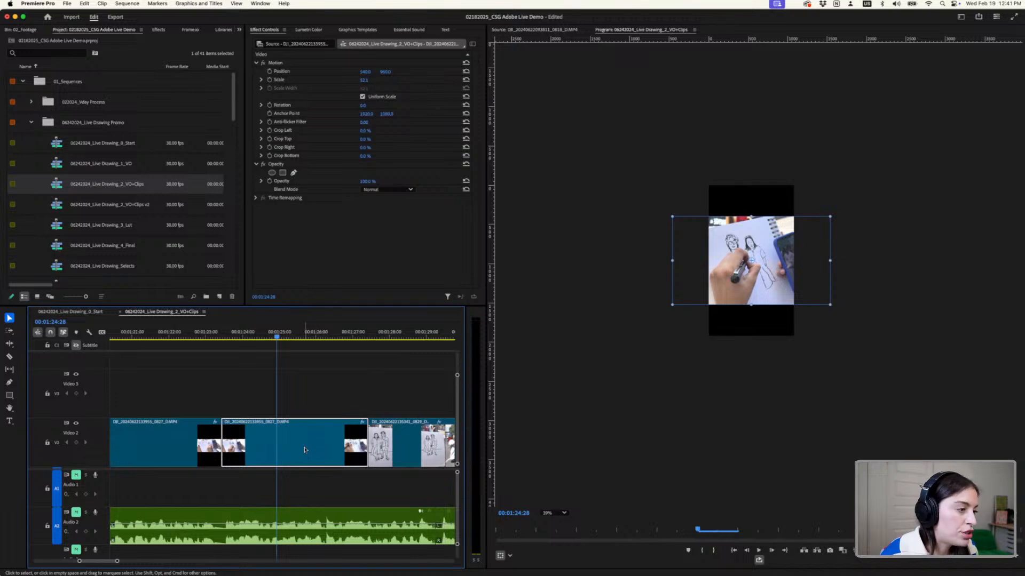
{"action": "left_click_drag", "start_coordinate": [305, 450], "coordinate": [314, 377]}
{"action": "scroll", "coordinate": [308, 411], "scroll_direction": "up", "scroll_amount": 2}
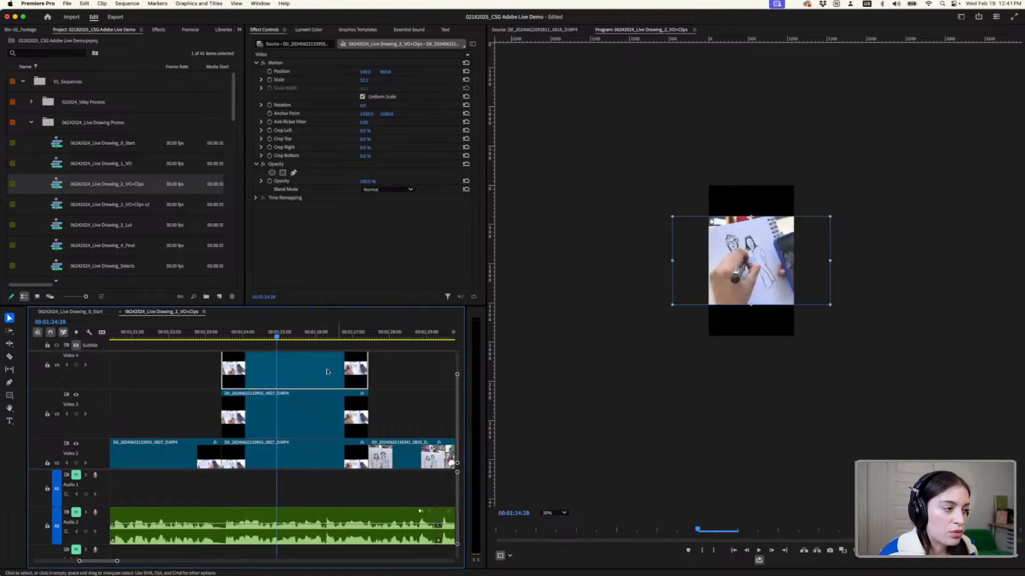
- Reposition the Video 4 copy at the bottom of the vertical frame and the Video 3 copy at the top
{"action": "left_click_drag", "start_coordinate": [770, 275], "coordinate": [768, 340]}
{"action": "left_click", "coordinate": [327, 407]}
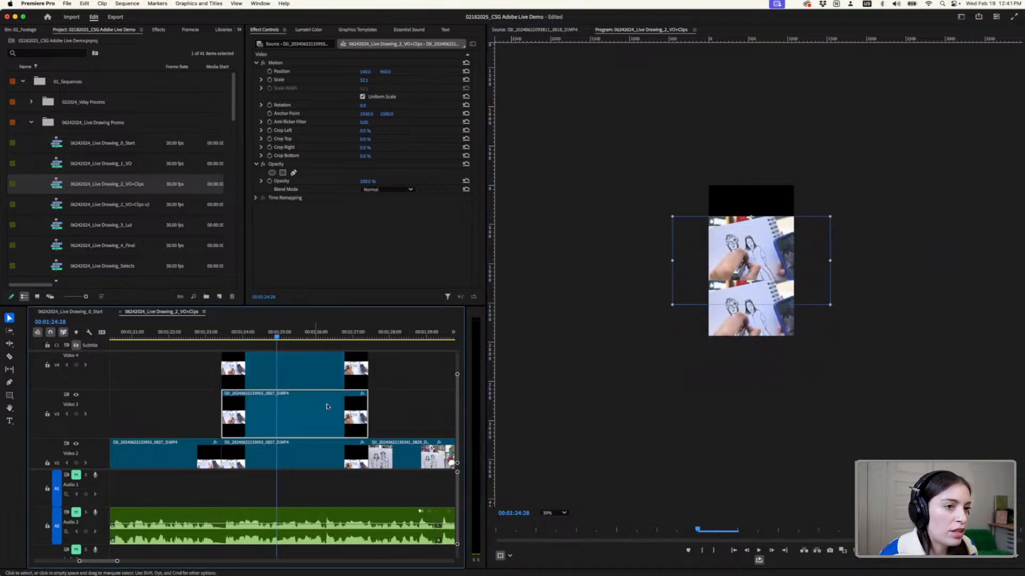
{"action": "left_click_drag", "start_coordinate": [785, 269], "coordinate": [781, 227]}
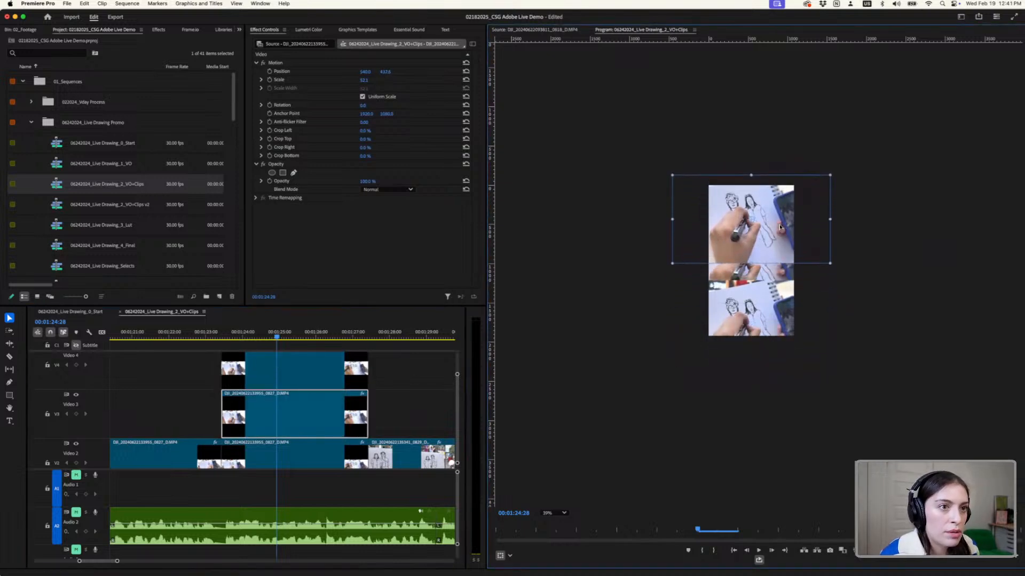
- Make the timeline taller and move the second 0827 clip from Video 2 to Video 5, above its two copies
{"action": "scroll", "coordinate": [332, 409], "scroll_direction": "down", "scroll_amount": 3}
{"action": "scroll", "coordinate": [305, 407], "scroll_direction": "up", "scroll_amount": 1}
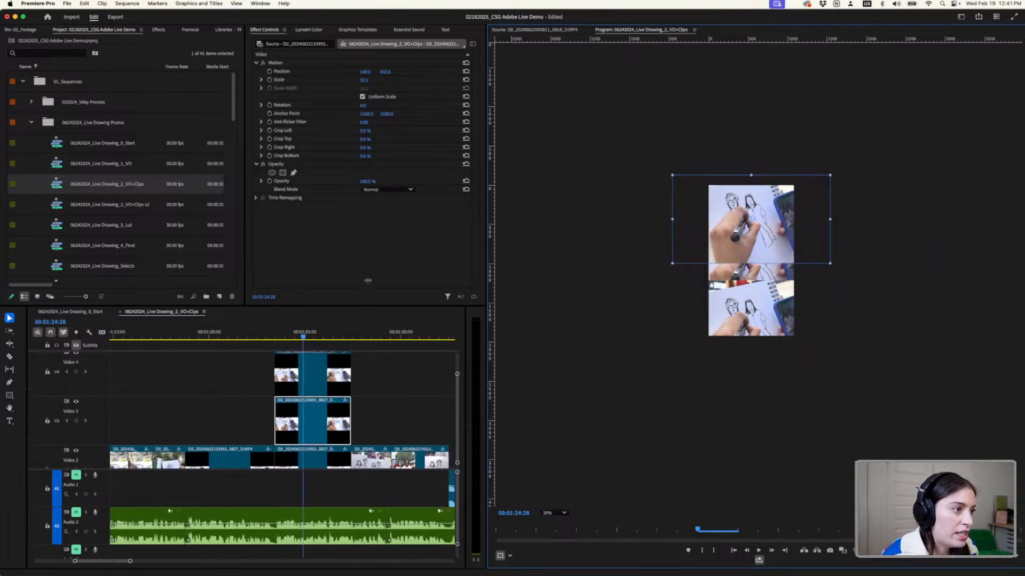
{"action": "left_click_drag", "start_coordinate": [367, 280], "coordinate": [374, 209]}
{"action": "scroll", "coordinate": [321, 405], "scroll_direction": "down", "scroll_amount": 1}
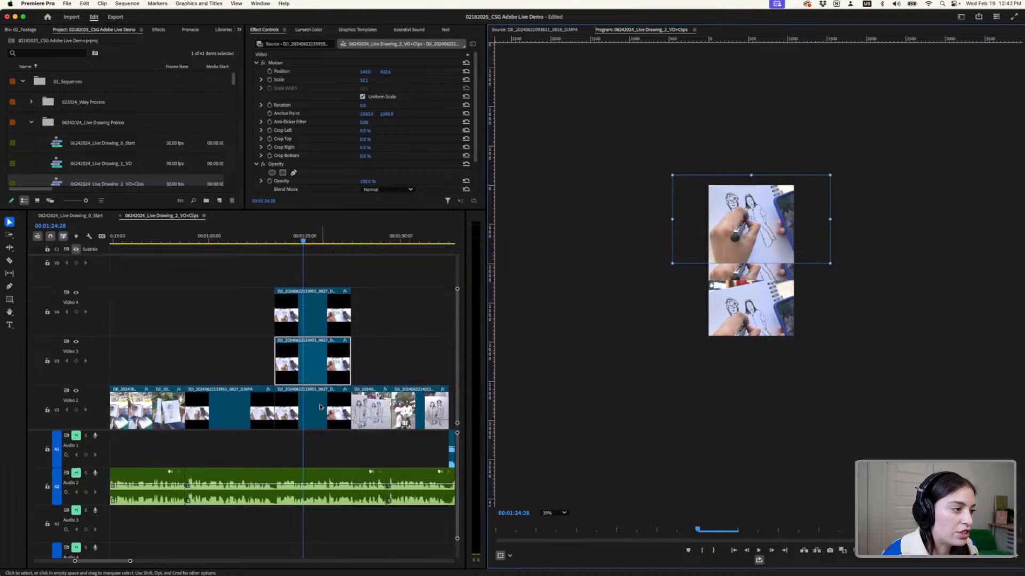
{"action": "left_click_drag", "start_coordinate": [342, 405], "coordinate": [338, 283]}
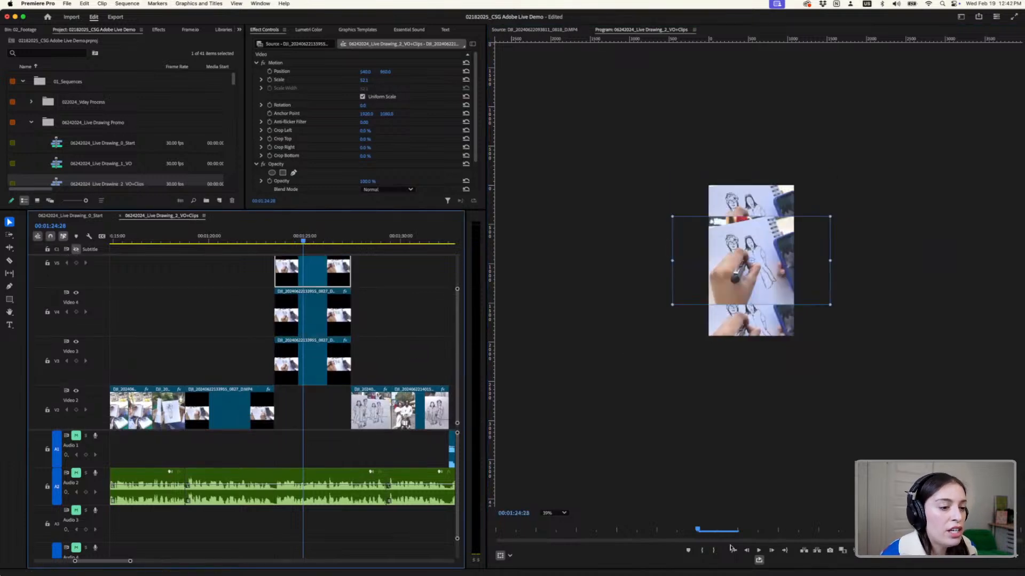
- Play the stacked 0827 section from 00;01;23;03 to review the three-part layout
{"action": "left_click", "coordinate": [277, 236]}
{"action": "left_click_drag", "start_coordinate": [277, 236], "coordinate": [268, 237]}
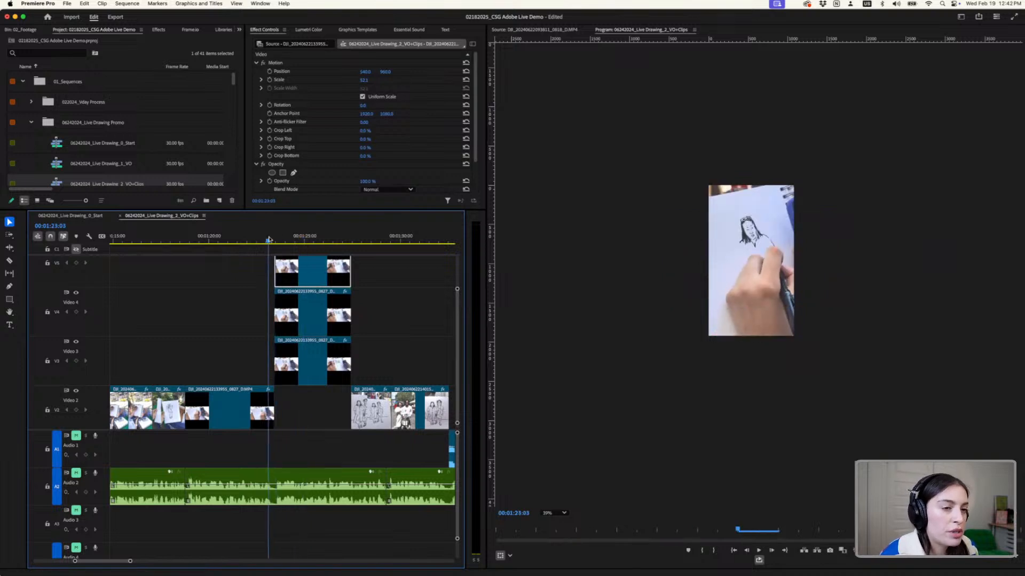
{"action": "key", "text": "space"}
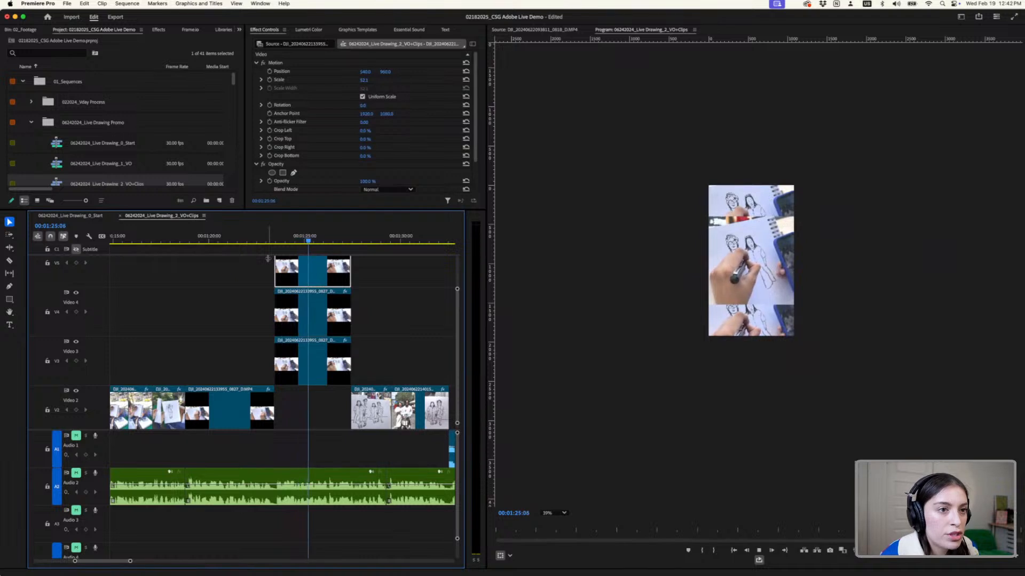
{"action": "key", "text": "space"}
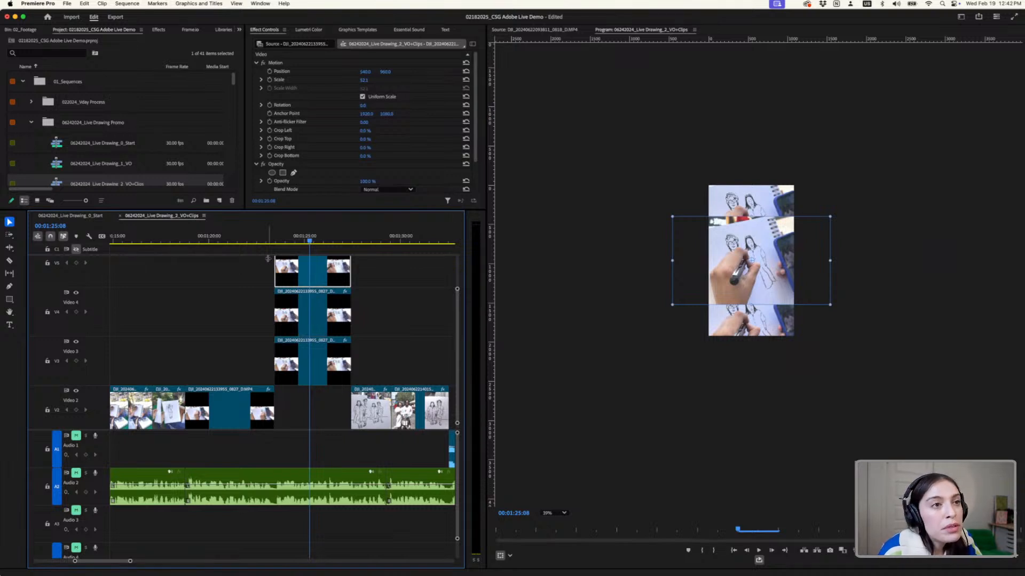
- Find Gaussian Blur among the Blur & Sharpen video effects and apply it to the 0827 copies on Video 4 and Video 3
{"action": "left_click", "coordinate": [239, 30]}
{"action": "left_click", "coordinate": [247, 61]}
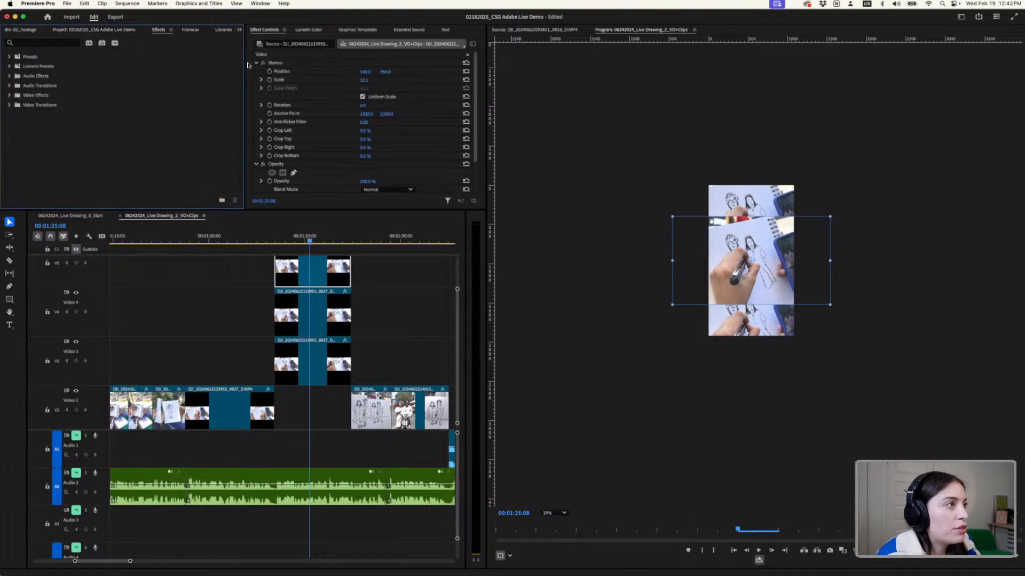
{"action": "left_click", "coordinate": [9, 95]}
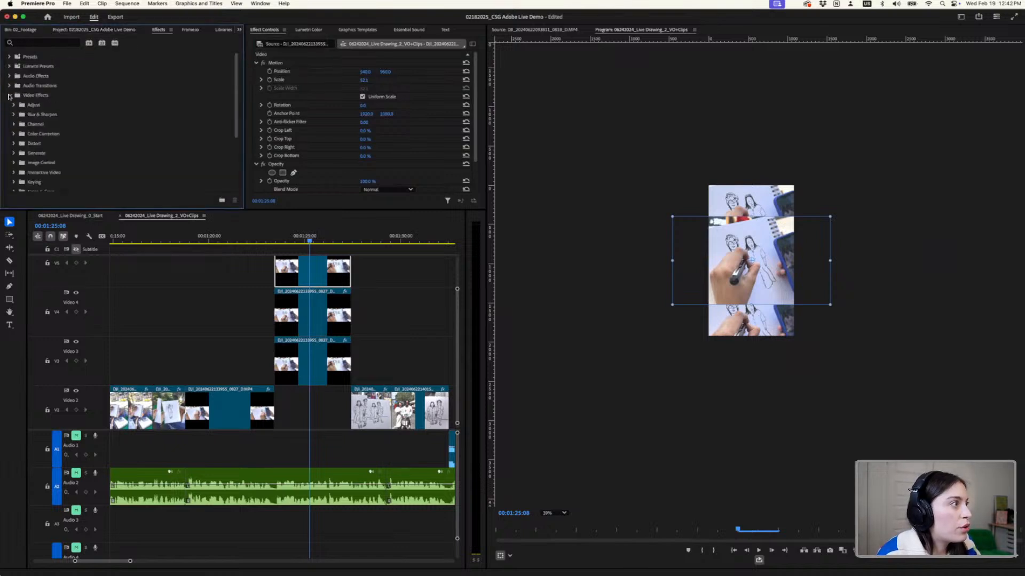
{"action": "left_click", "coordinate": [14, 115]}
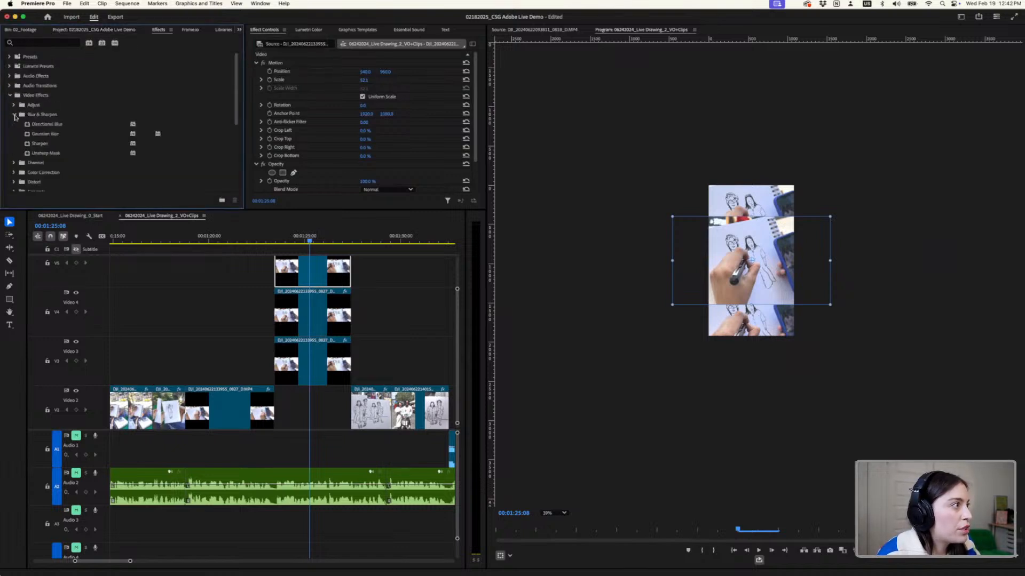
{"action": "left_click", "coordinate": [38, 134]}
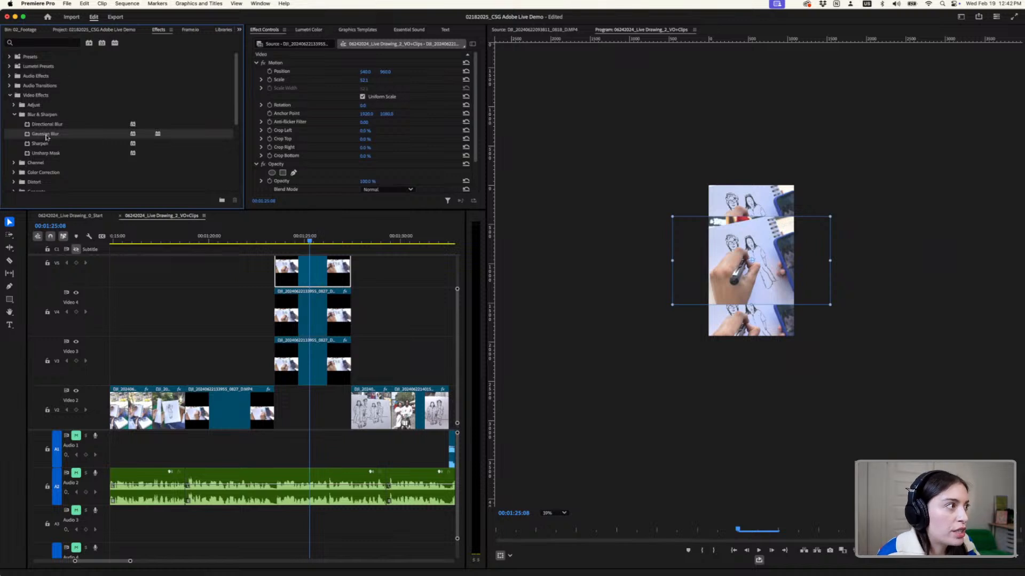
{"action": "left_click_drag", "start_coordinate": [47, 137], "coordinate": [323, 331]}
{"action": "left_click_drag", "start_coordinate": [47, 136], "coordinate": [286, 354]}
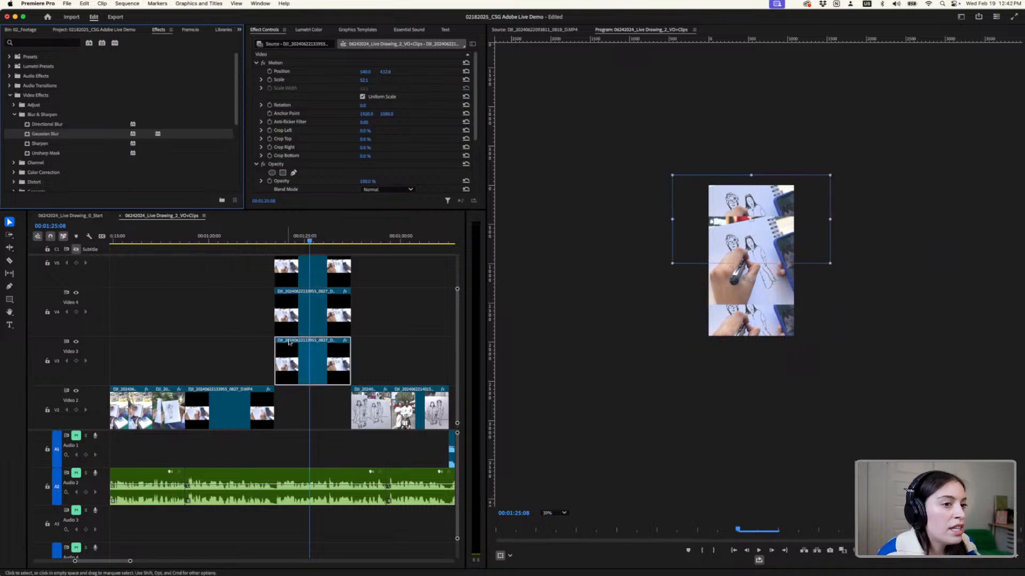
- Set the Gaussian Blur Blurriness to 70 on both the Video 3 and Video 4 copies of the 0827 clip
{"action": "left_click", "coordinate": [317, 241]}
{"action": "left_click_drag", "start_coordinate": [325, 210], "coordinate": [316, 288]}
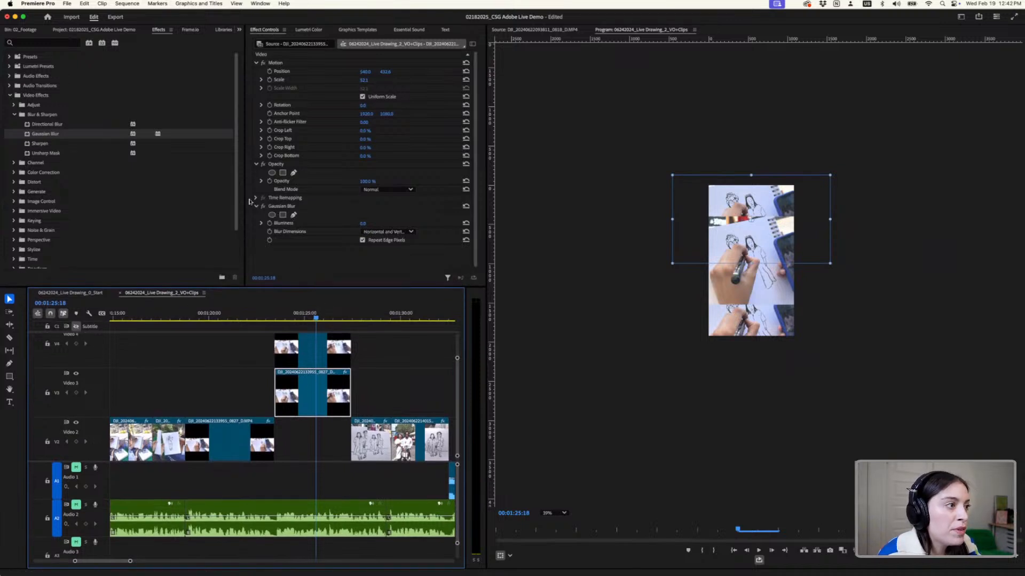
{"action": "left_click", "coordinate": [361, 224]}
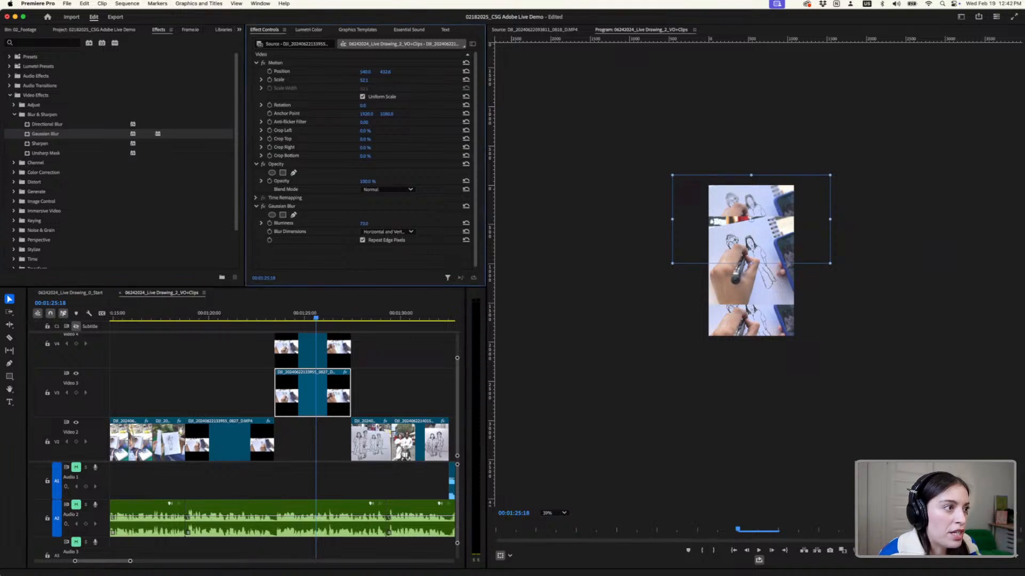
{"action": "left_click", "coordinate": [333, 351]}
{"action": "left_click", "coordinate": [370, 222]}
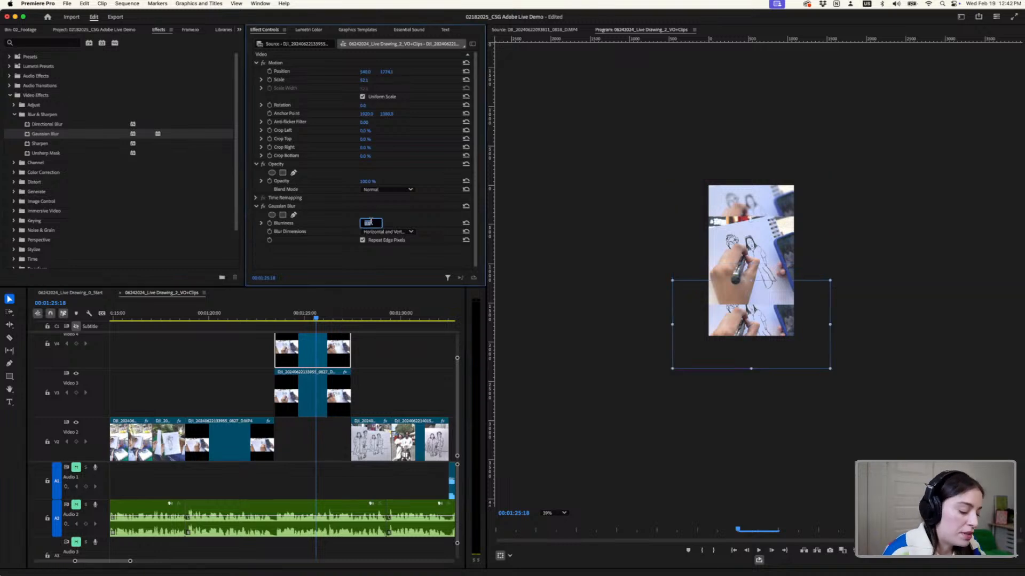
{"action": "type", "text": "70"}
{"action": "key", "text": "Return"}
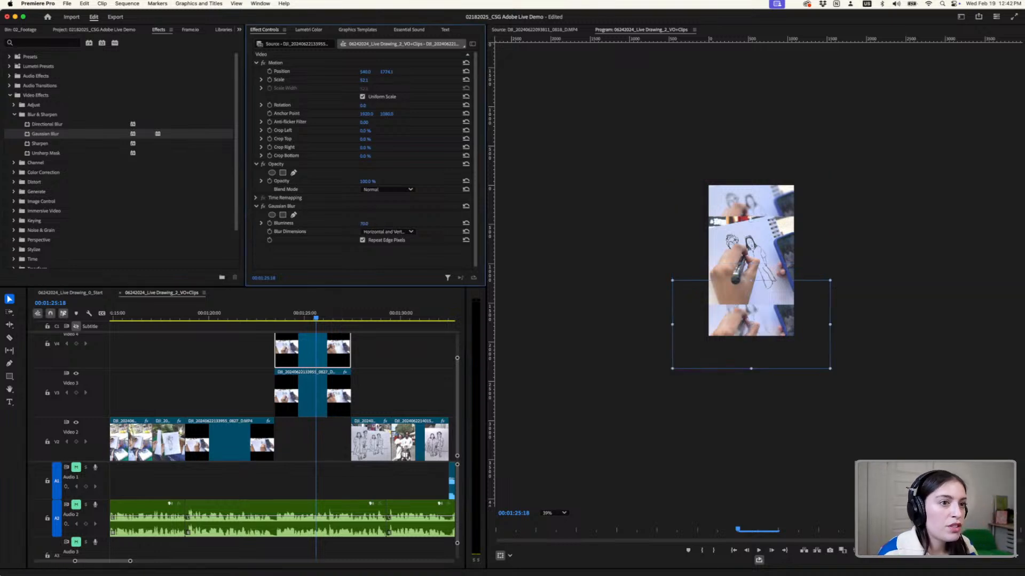
- Play the stacked 0827 section from 00;01;23;06 to review the blurred copies behind the middle clip
{"action": "left_click", "coordinate": [270, 320]}
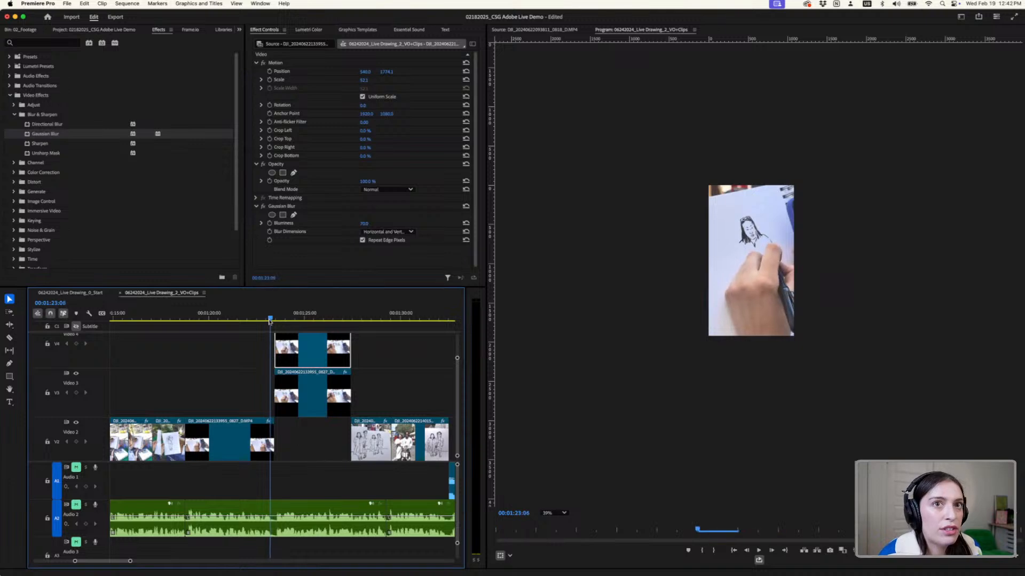
{"action": "key", "text": "space"}
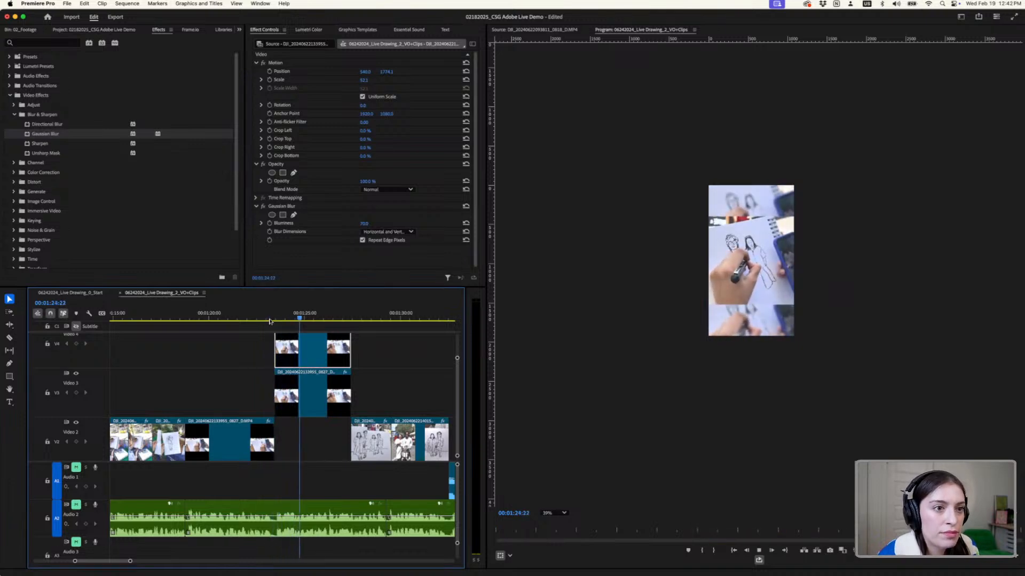
{"action": "key", "text": "space"}
- Widen the Effect Controls and timeline areas and fit most of the promo's clips into the timeline view
{"action": "key", "text": "minus"}
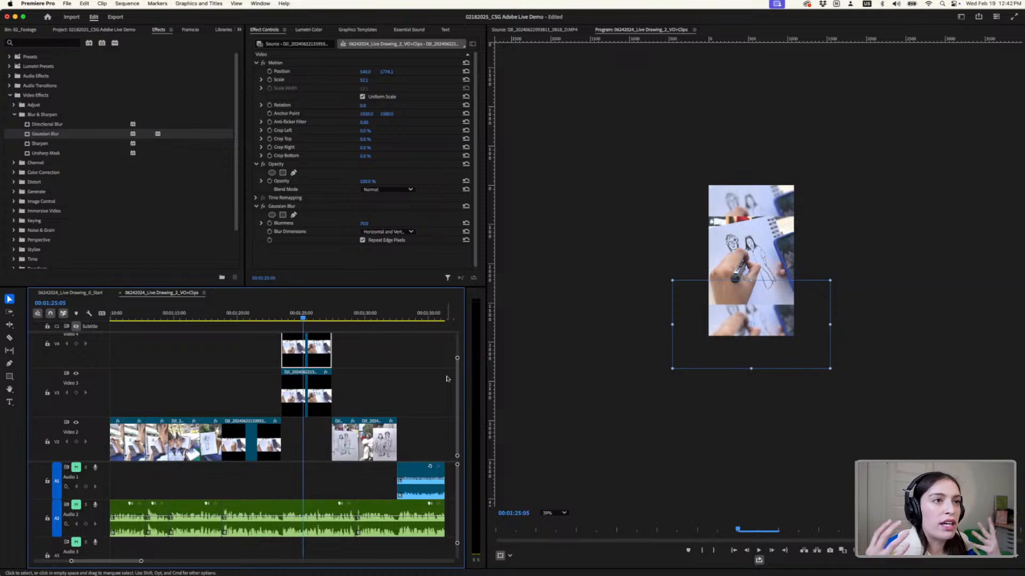
{"action": "scroll", "coordinate": [207, 368], "scroll_direction": "left", "scroll_amount": 5}
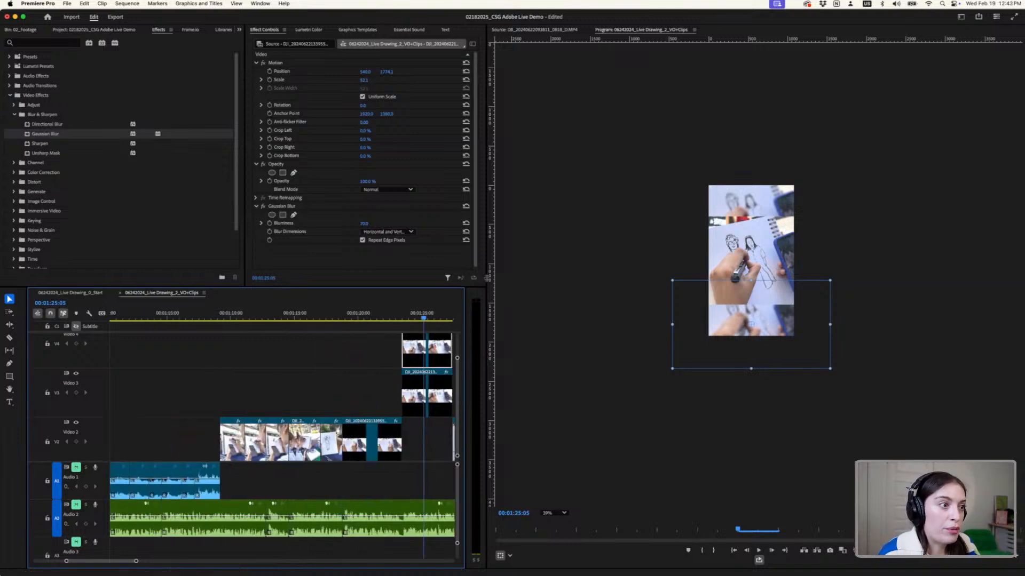
{"action": "left_click_drag", "start_coordinate": [487, 278], "coordinate": [570, 283]}
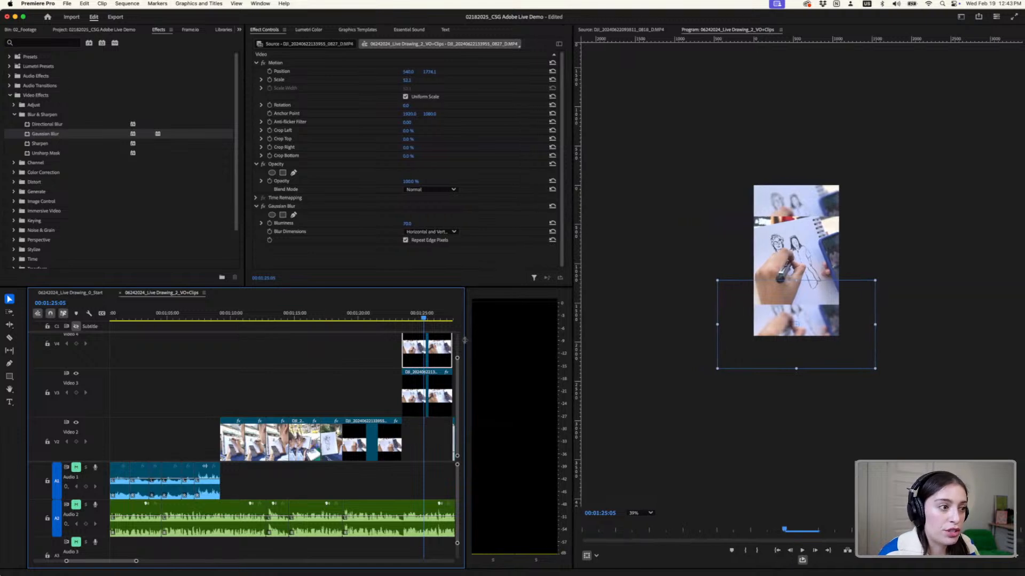
{"action": "left_click_drag", "start_coordinate": [465, 340], "coordinate": [581, 349]}
{"action": "scroll", "coordinate": [366, 401], "scroll_direction": "down", "scroll_amount": 3}
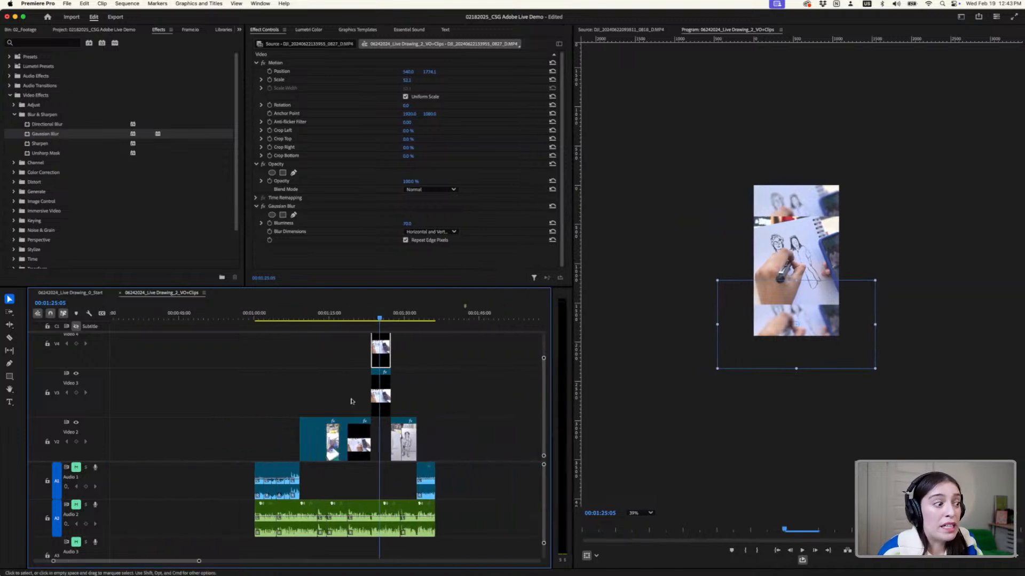
{"action": "scroll", "coordinate": [232, 379], "scroll_direction": "up", "scroll_amount": 4}
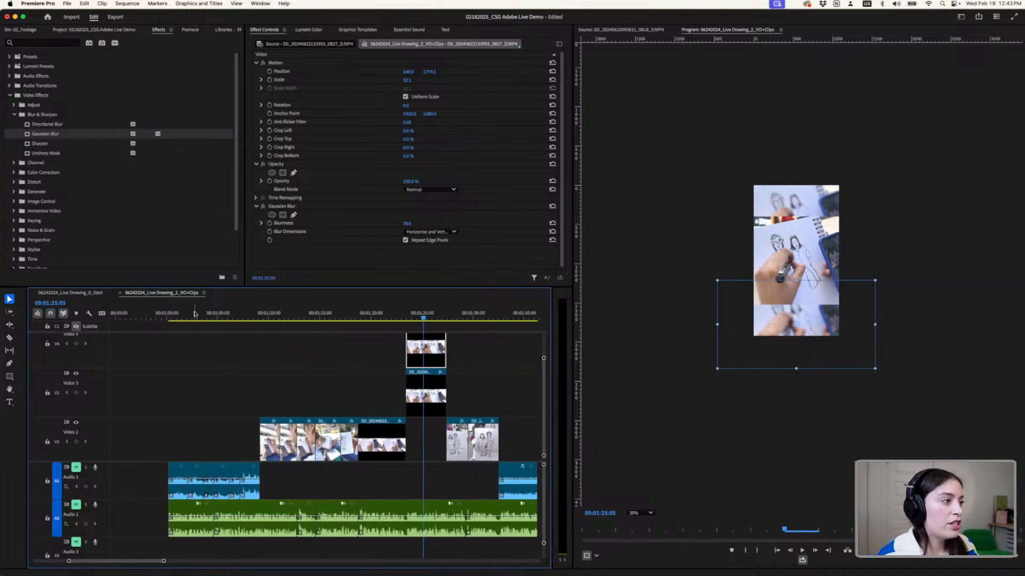
- Set the program preview zoom to Fit and play the opening of the sequence from 00;01;00;04
{"action": "left_click_drag", "start_coordinate": [181, 315], "coordinate": [168, 317]}
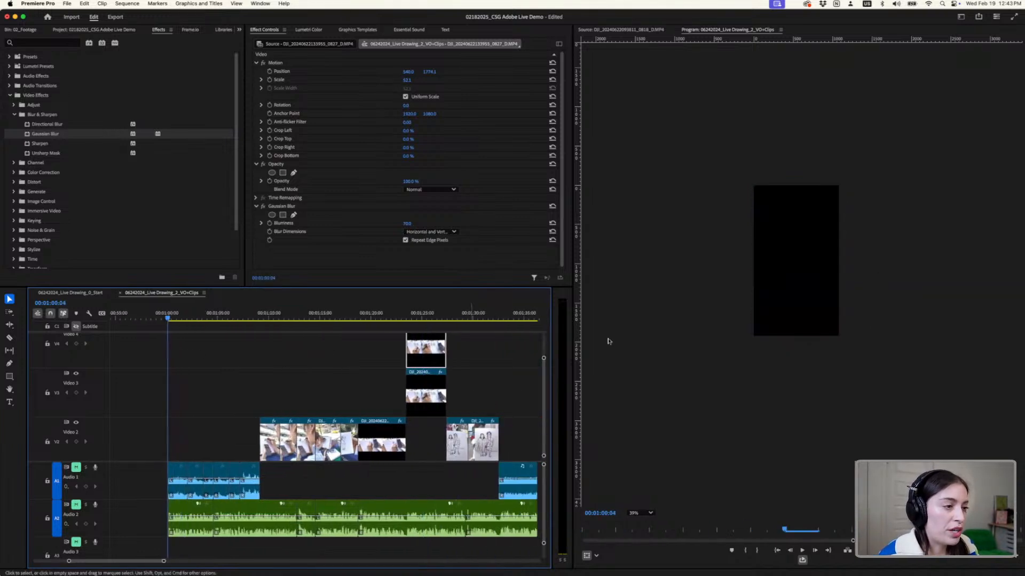
{"action": "left_click", "coordinate": [638, 518]}
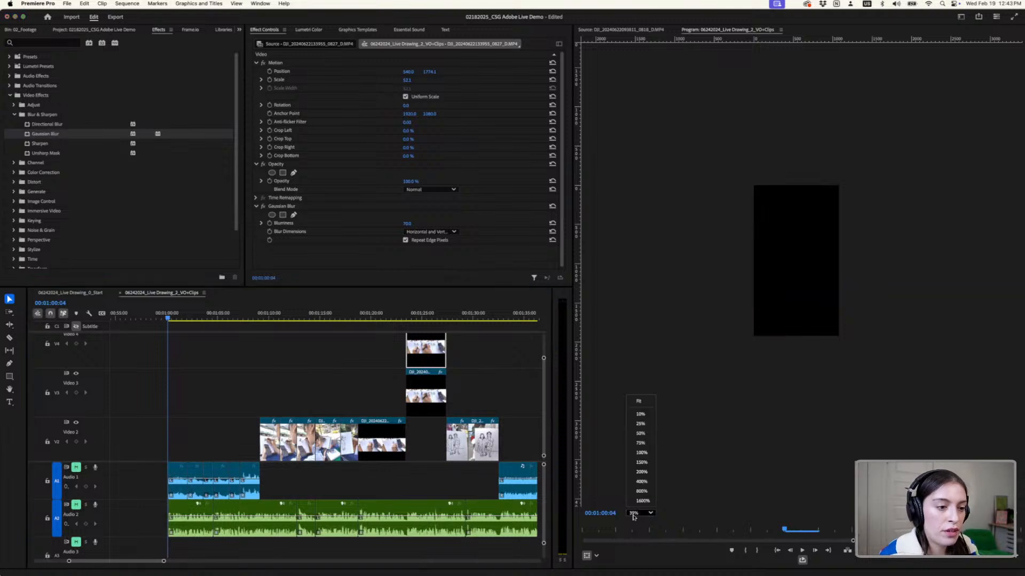
{"action": "left_click", "coordinate": [643, 403]}
{"action": "key", "text": "space"}
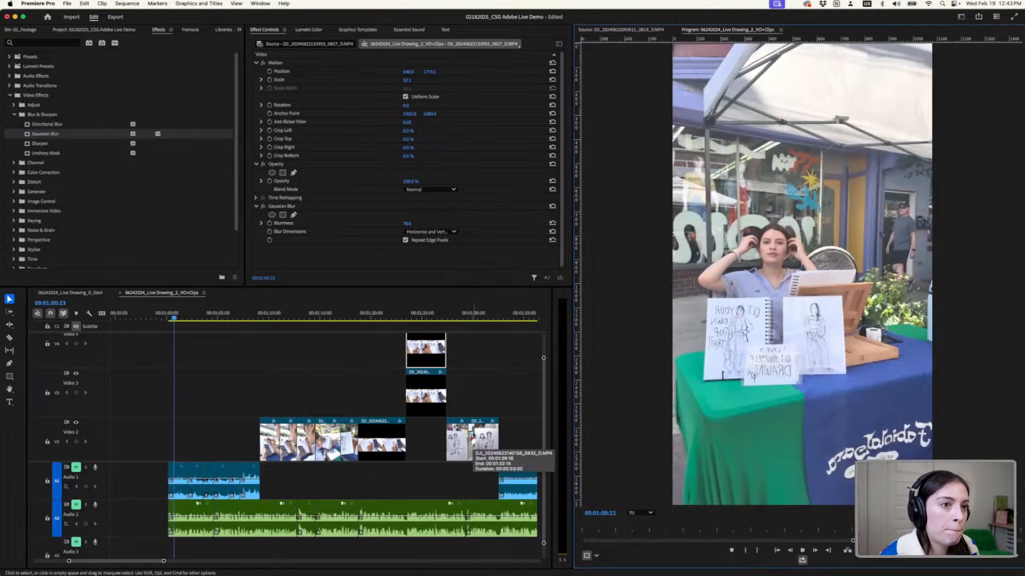
{"action": "key", "text": "space"}
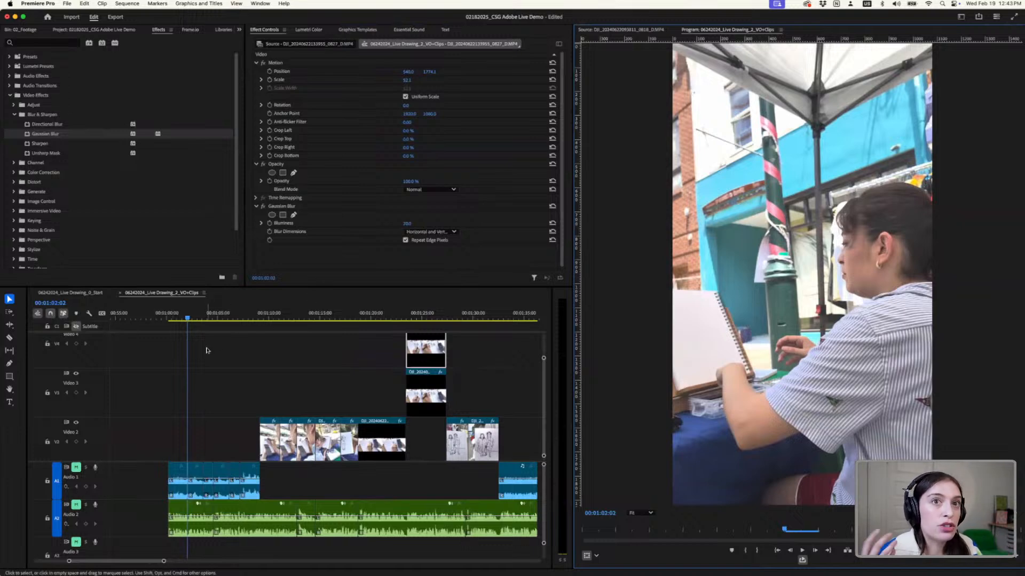
- Select the opening 0834 clip and turn on Position and Scale keyframing at 00;01;00;27
{"action": "scroll", "coordinate": [139, 433], "scroll_direction": "up", "scroll_amount": 2, "text": "alt"}
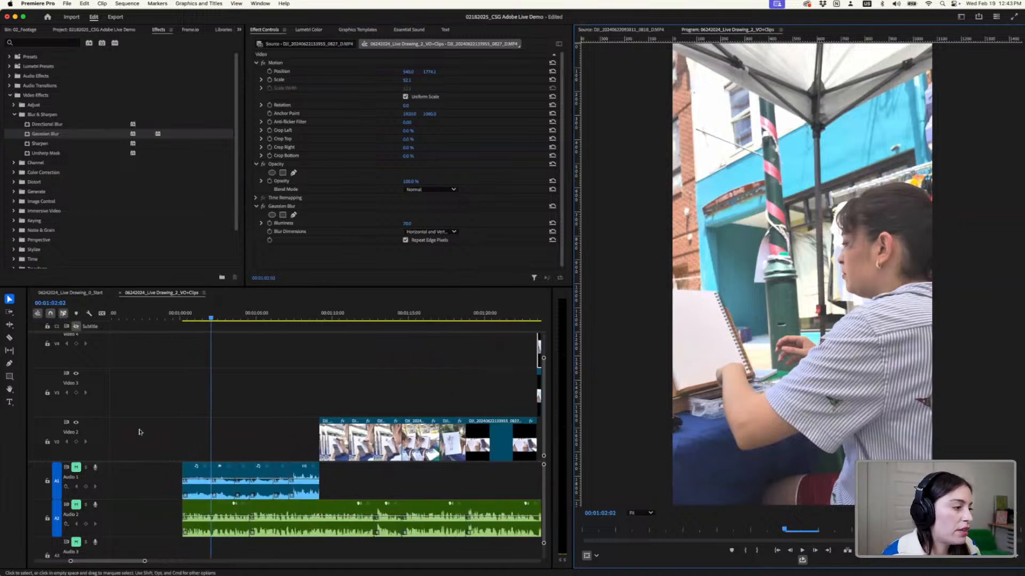
{"action": "scroll", "coordinate": [140, 432], "scroll_direction": "up", "scroll_amount": 1, "text": "alt"}
{"action": "left_click", "coordinate": [207, 320]}
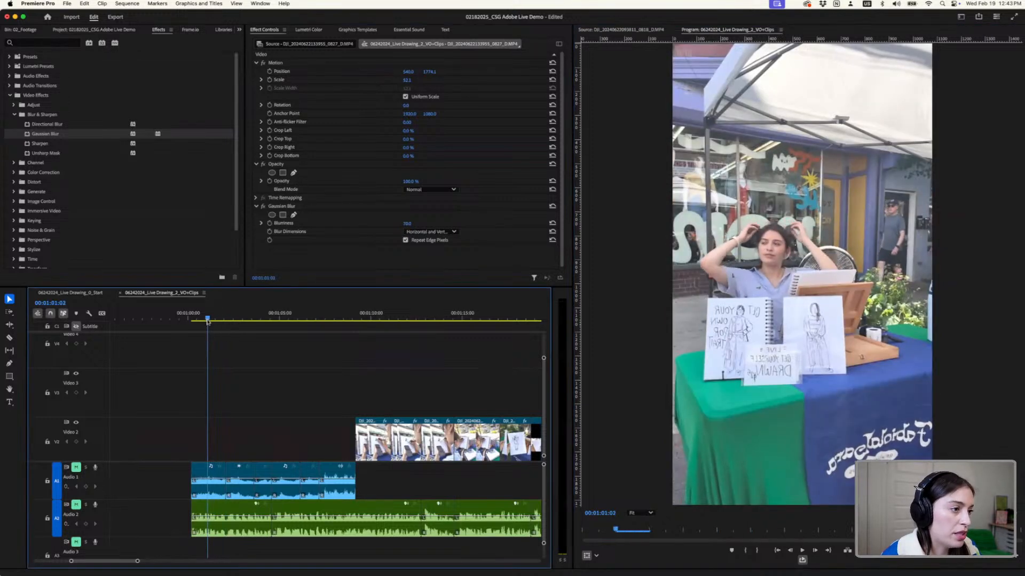
{"action": "left_click_drag", "start_coordinate": [208, 321], "coordinate": [203, 323]}
{"action": "left_click", "coordinate": [201, 470]}
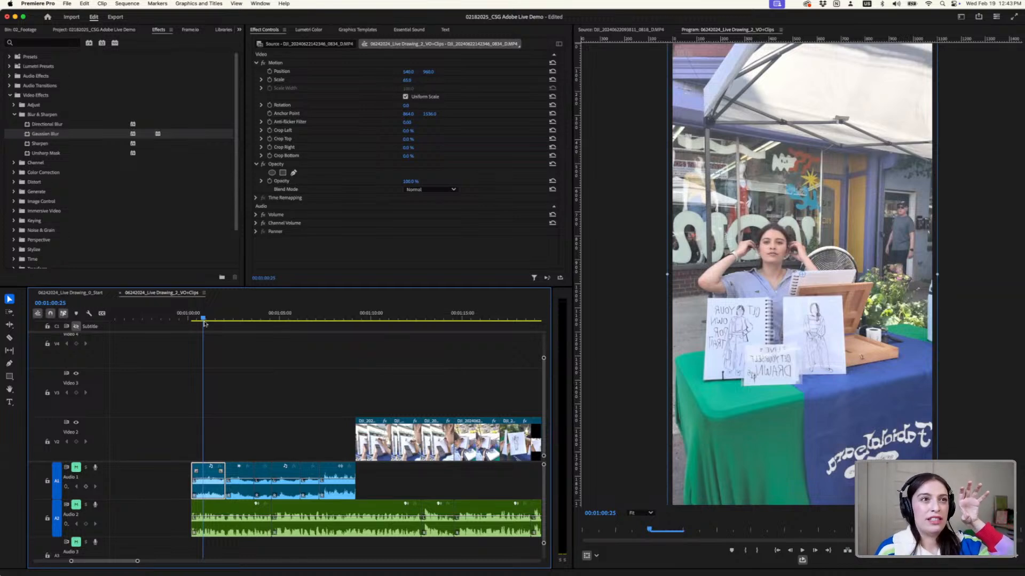
{"action": "left_click_drag", "start_coordinate": [203, 323], "coordinate": [205, 324]}
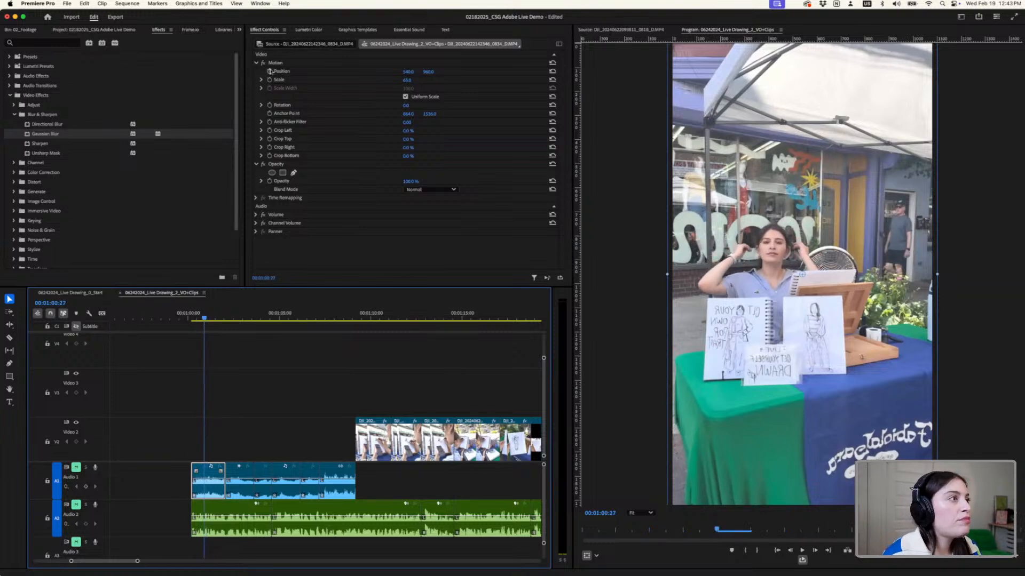
{"action": "left_click", "coordinate": [257, 31]}
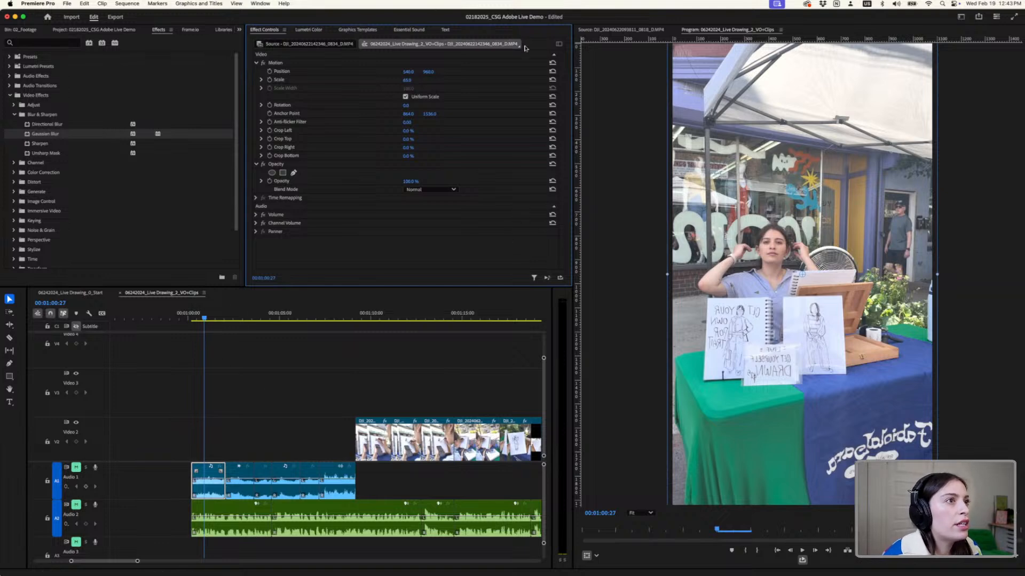
{"action": "left_click", "coordinate": [270, 71]}
{"action": "left_click", "coordinate": [269, 80]}
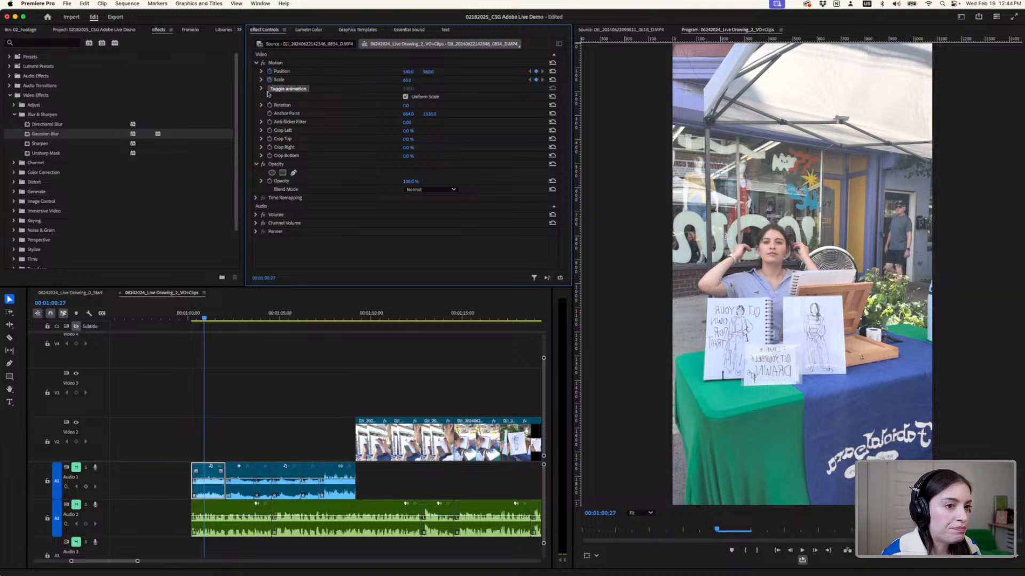
- Set the opening clip's Scale to 110 at 00;01;00;08 and move that keyframe to the clip's start in the keyframe timeline
{"action": "left_click_drag", "start_coordinate": [204, 320], "coordinate": [192, 320]}
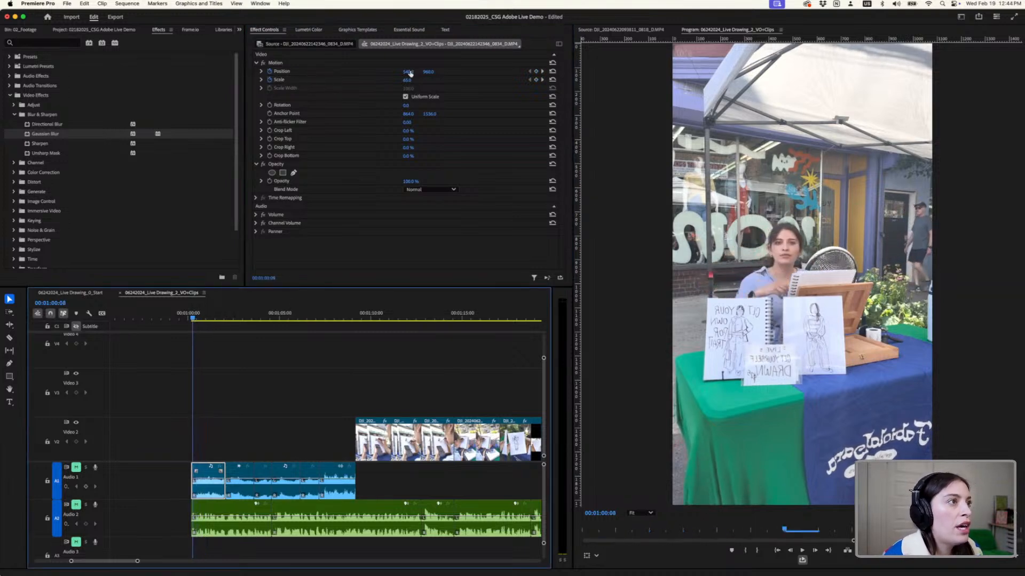
{"action": "left_click_drag", "start_coordinate": [408, 81], "coordinate": [431, 81]}
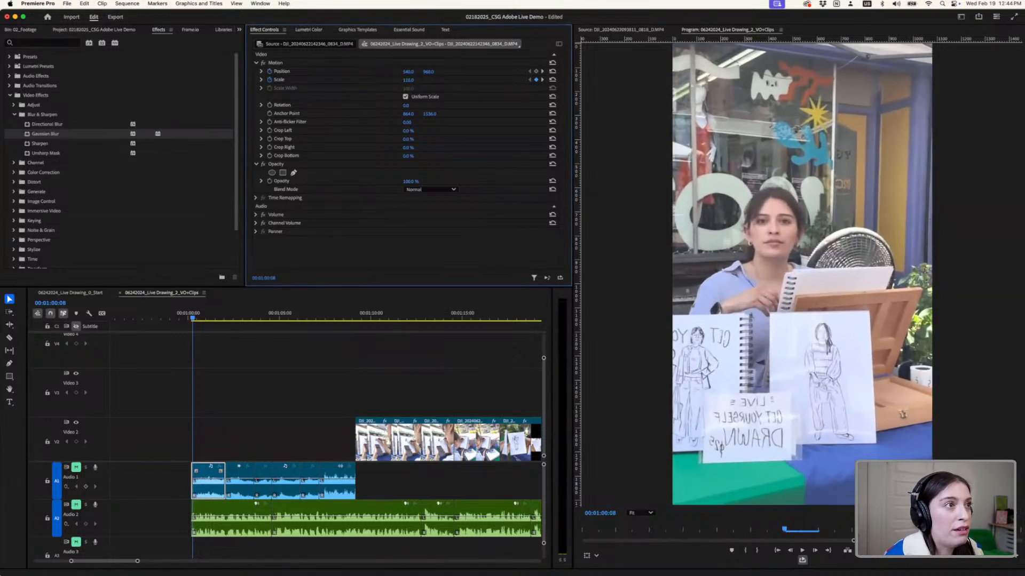
{"action": "left_click", "coordinate": [542, 42]}
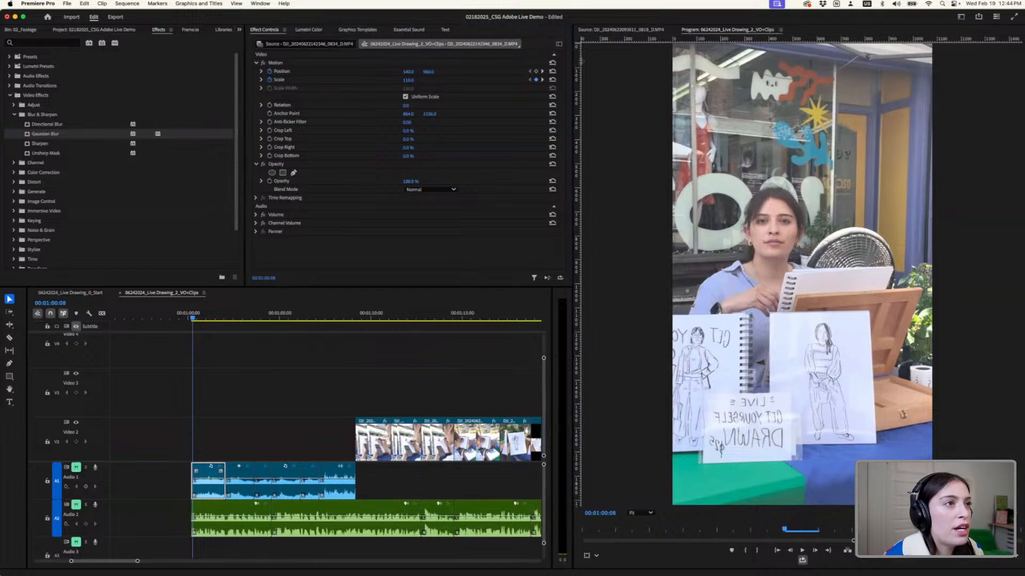
{"action": "left_click", "coordinate": [559, 66]}
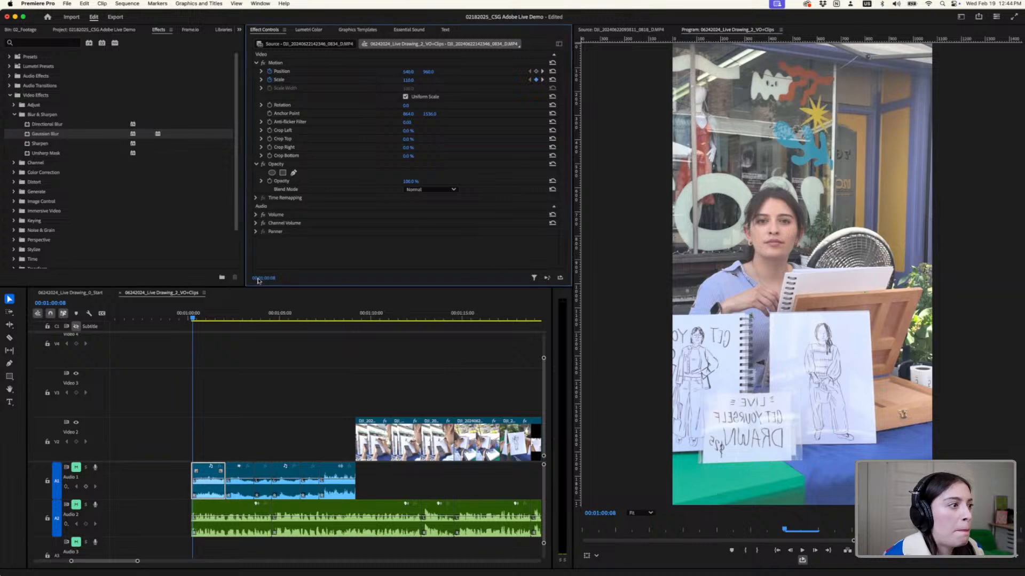
{"action": "left_click", "coordinate": [335, 30]}
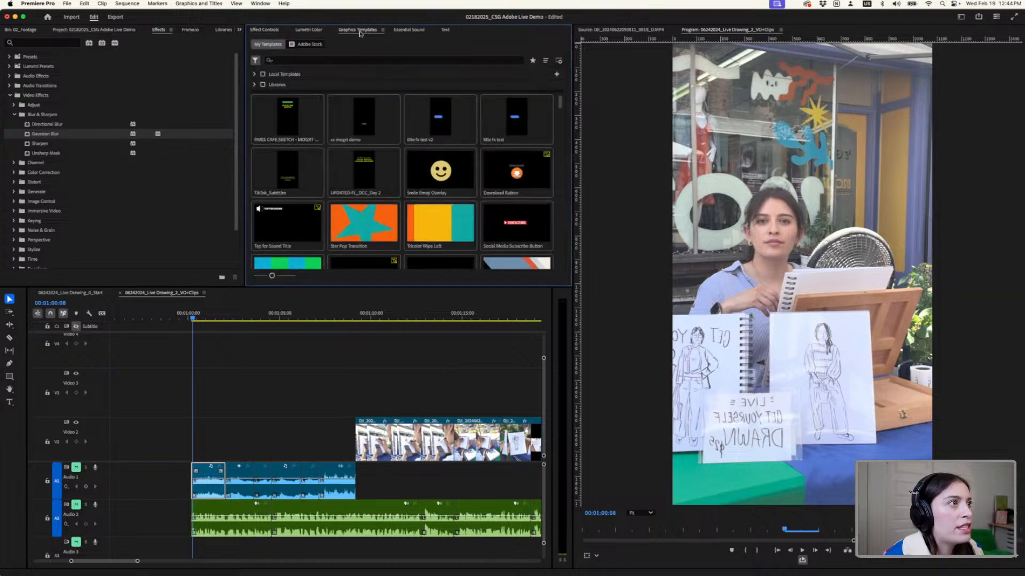
{"action": "left_click", "coordinate": [276, 31]}
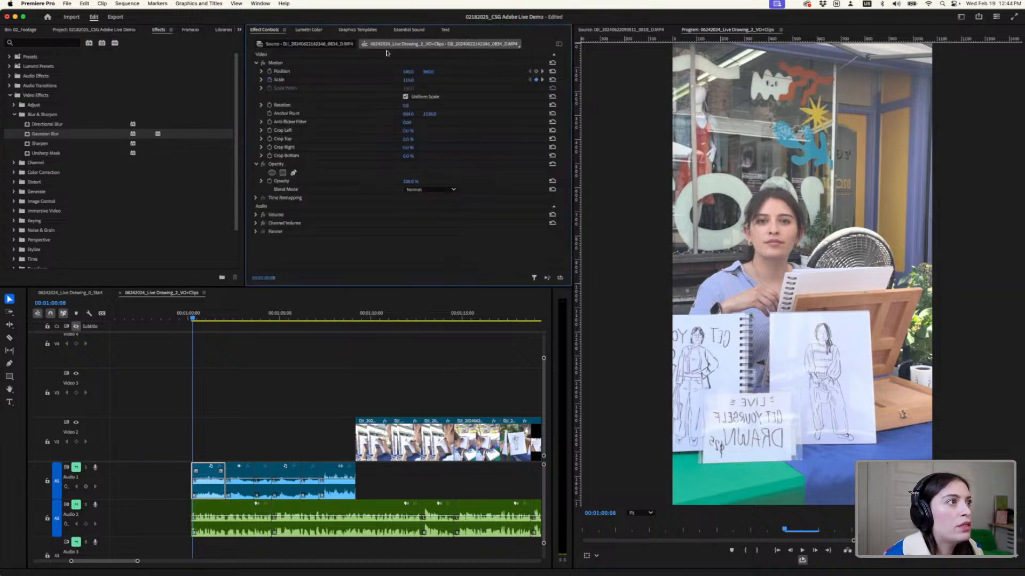
{"action": "left_click", "coordinate": [559, 45]}
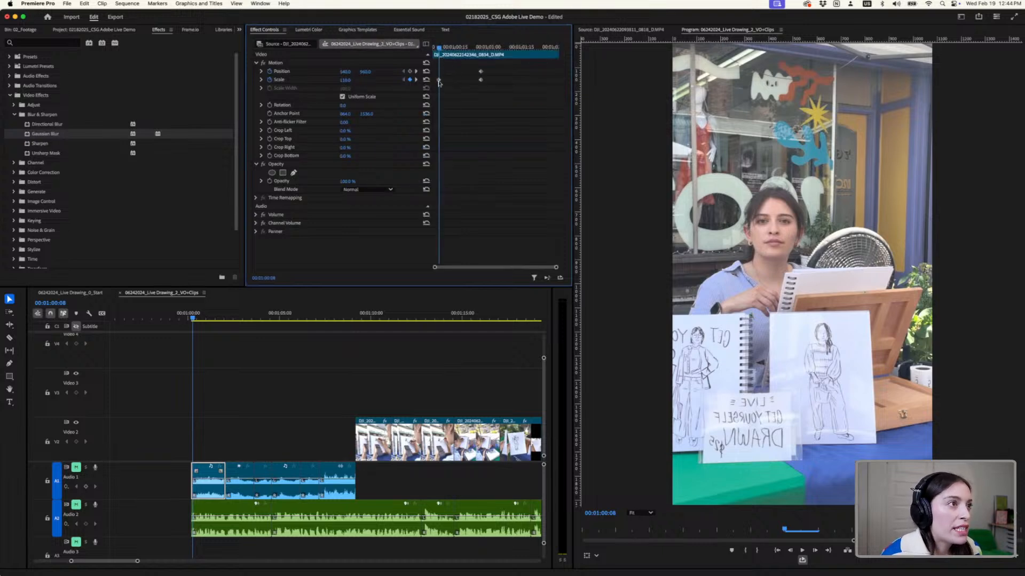
{"action": "left_click_drag", "start_coordinate": [438, 80], "coordinate": [433, 50]}
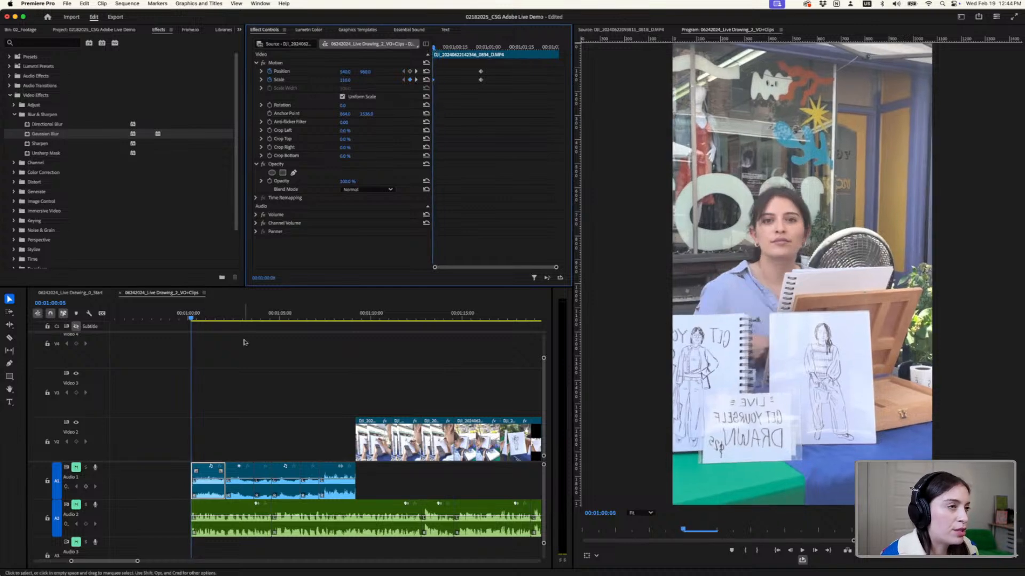
{"action": "key", "text": "space"}
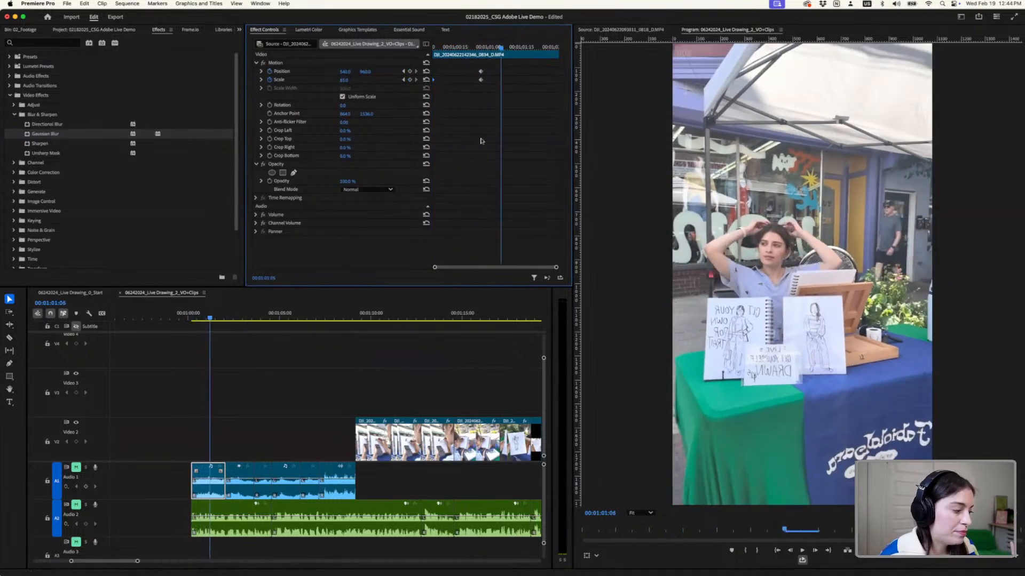
- Move the opening clip's ending Position and Scale keyframes earlier, to about 00;01;00;12, and play the zoom-out from the clip's start
{"action": "left_click_drag", "start_coordinate": [484, 111], "coordinate": [450, 74]}
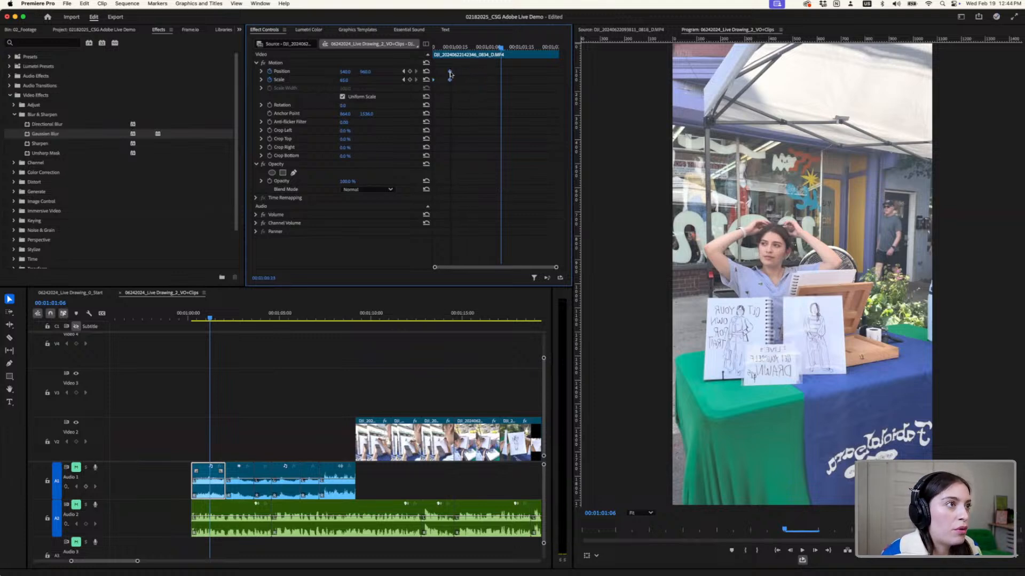
{"action": "left_click", "coordinate": [435, 47]}
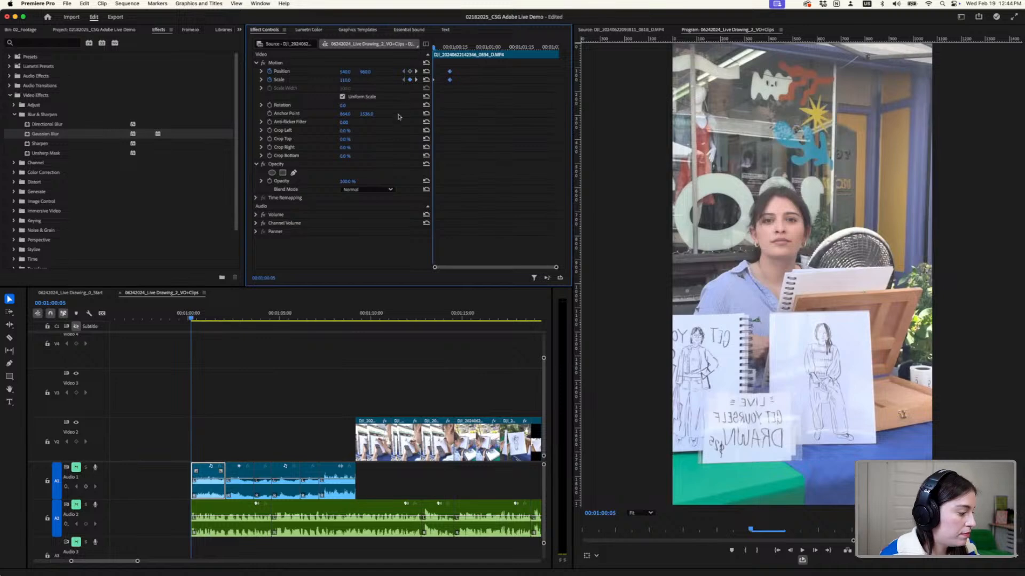
{"action": "key", "text": "space"}
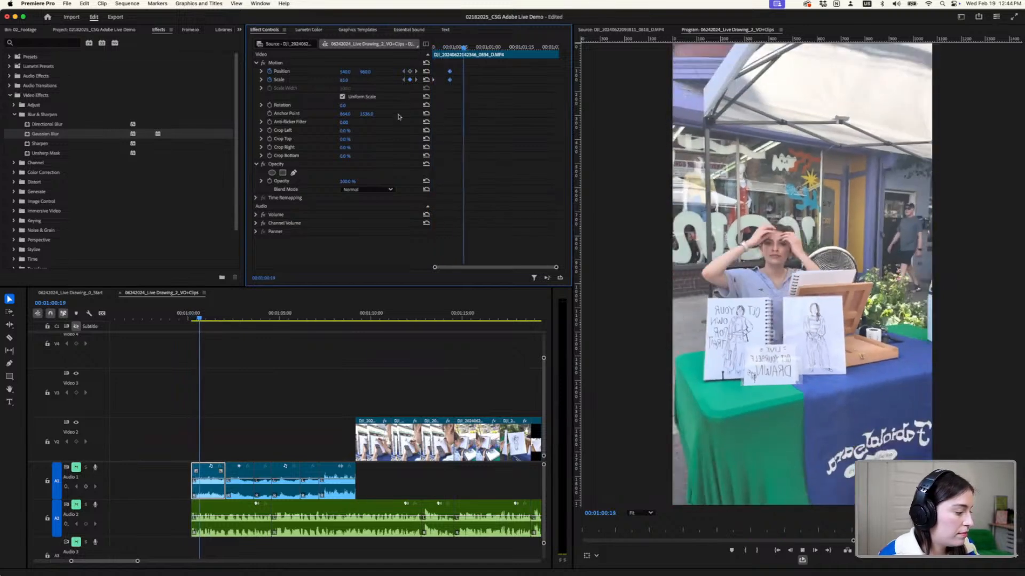
{"action": "key", "text": "space"}
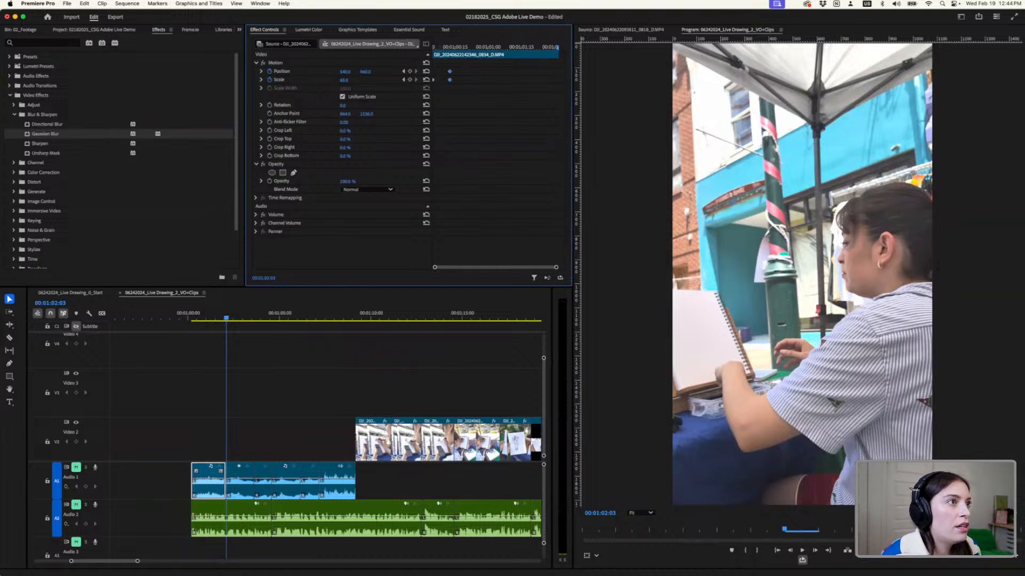
{"action": "left_click_drag", "start_coordinate": [443, 48], "coordinate": [426, 47]}
{"action": "key", "text": "space"}
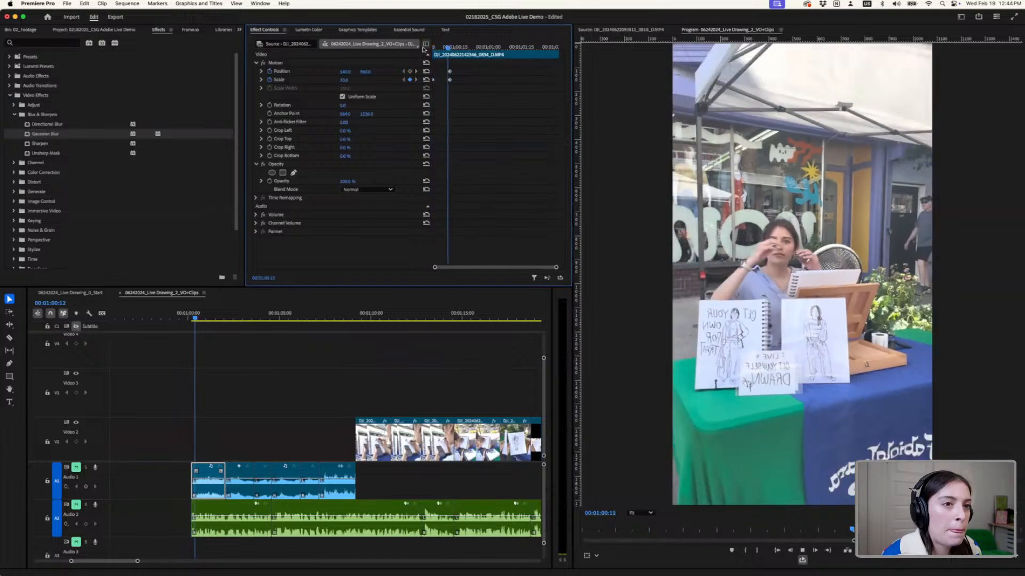
- Move the opening clip's ending Position and Scale keyframes to about 00;01;00;08, and replay the faster zoom-out from the start with Audio 2 unmuted
{"action": "left_click_drag", "start_coordinate": [465, 94], "coordinate": [429, 47]}
{"action": "key", "text": "space"}
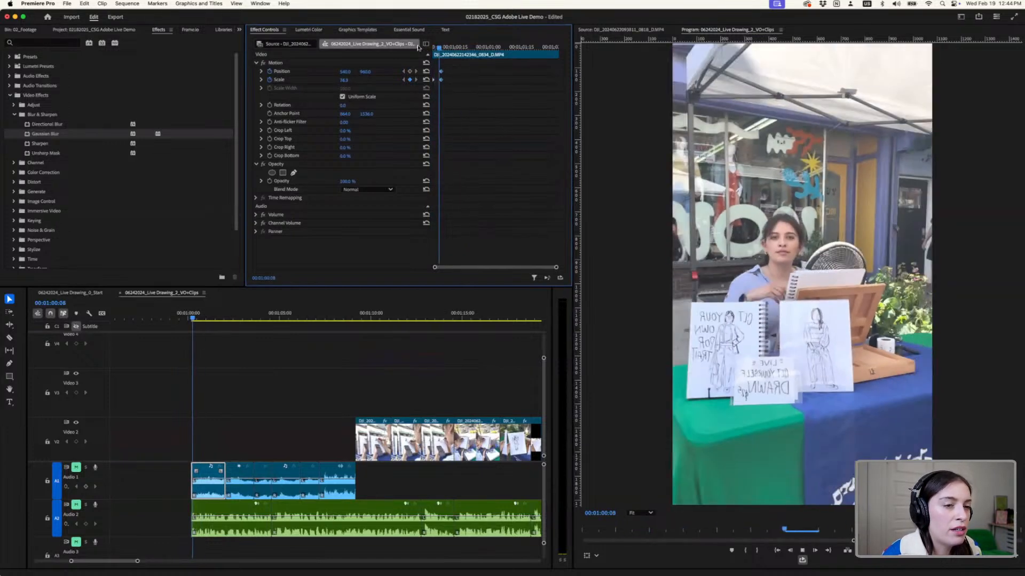
{"action": "key", "text": "space"}
{"action": "left_click", "coordinate": [77, 504]}
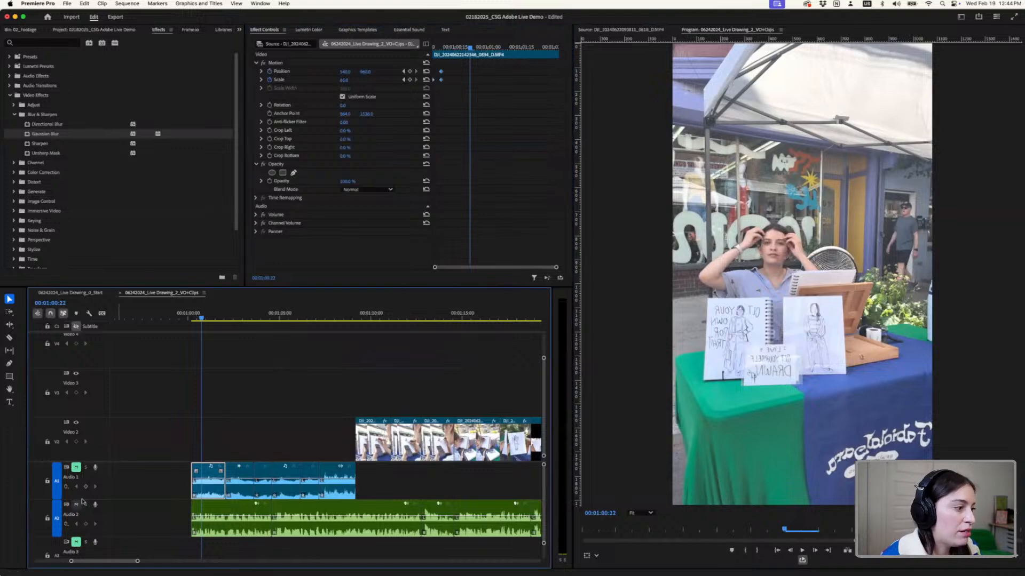
{"action": "left_click", "coordinate": [191, 319]}
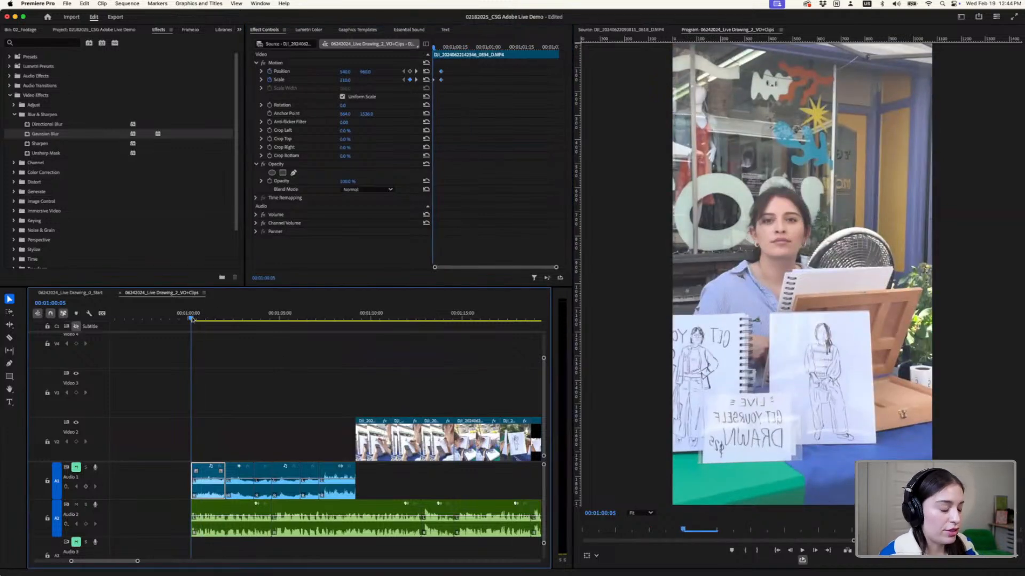
{"action": "key", "text": "space"}
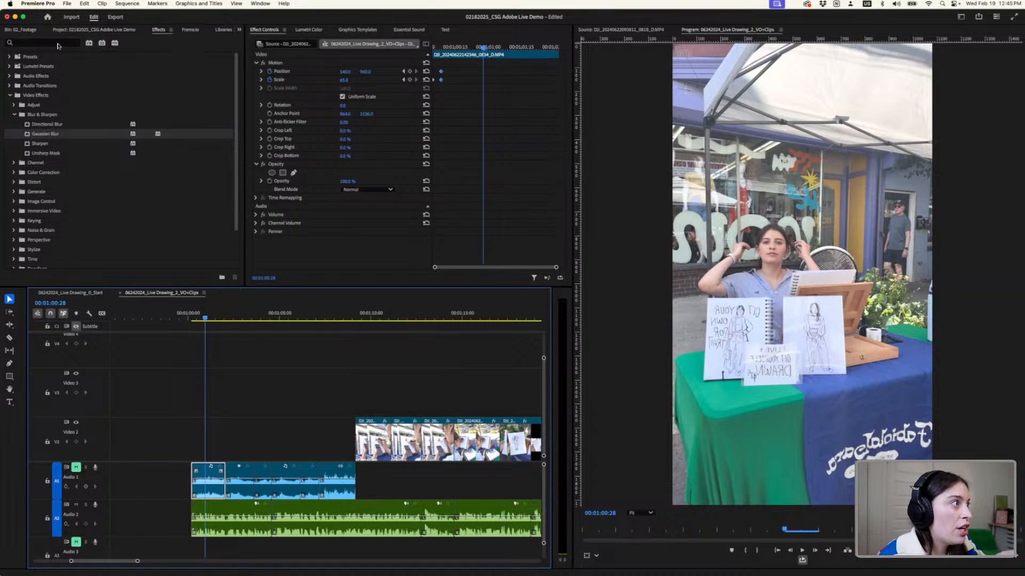
{"action": "left_click", "coordinate": [159, 30]}
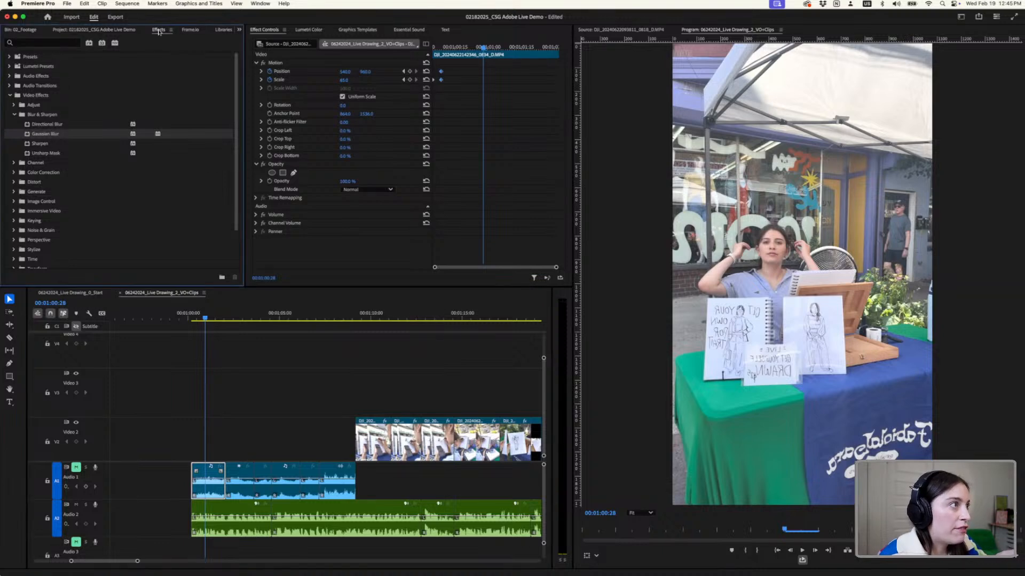
{"action": "left_click", "coordinate": [255, 4]}
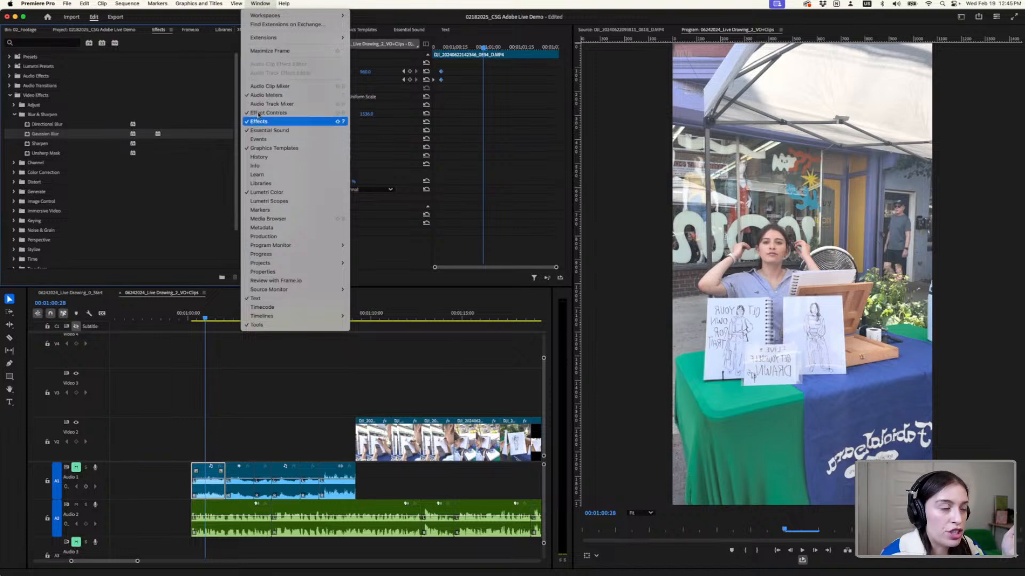
{"action": "mouse_move", "coordinate": [275, 16]}
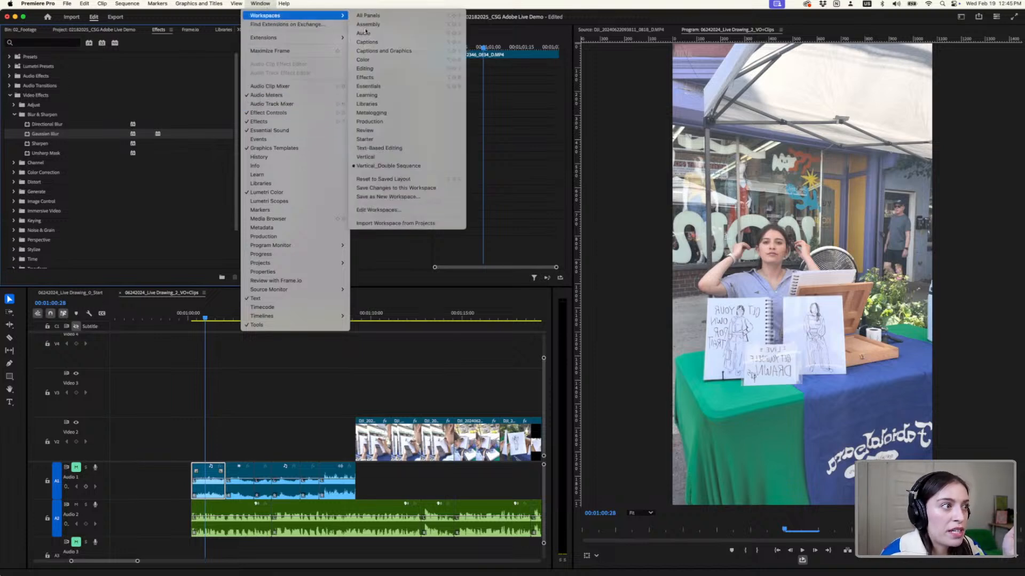
{"action": "left_click", "coordinate": [368, 161]}
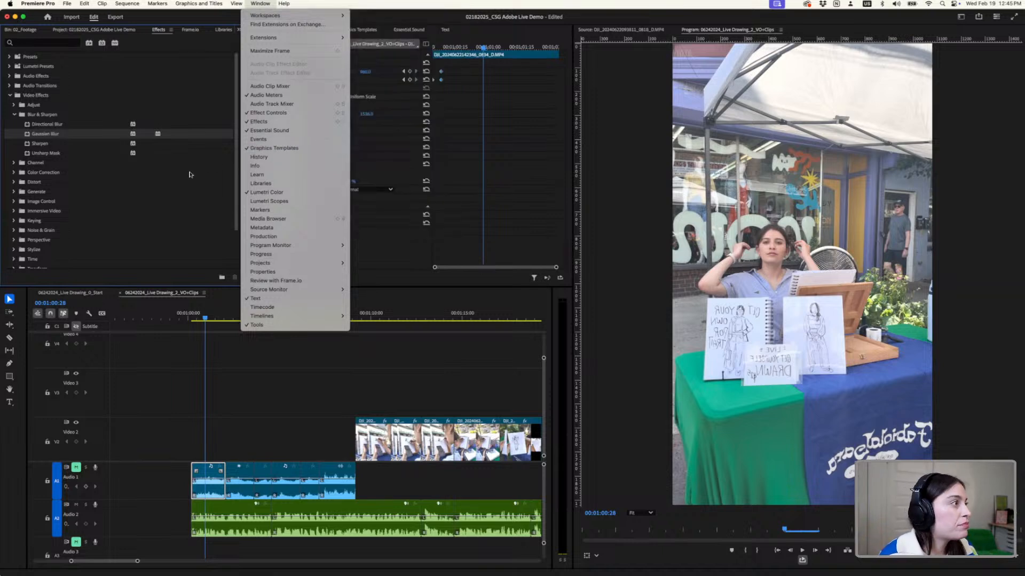
- Find the Horizontal Flip effect by searching for "flip", apply it to the opening 0834 clip, and play the clip back
{"action": "left_click", "coordinate": [50, 44]}
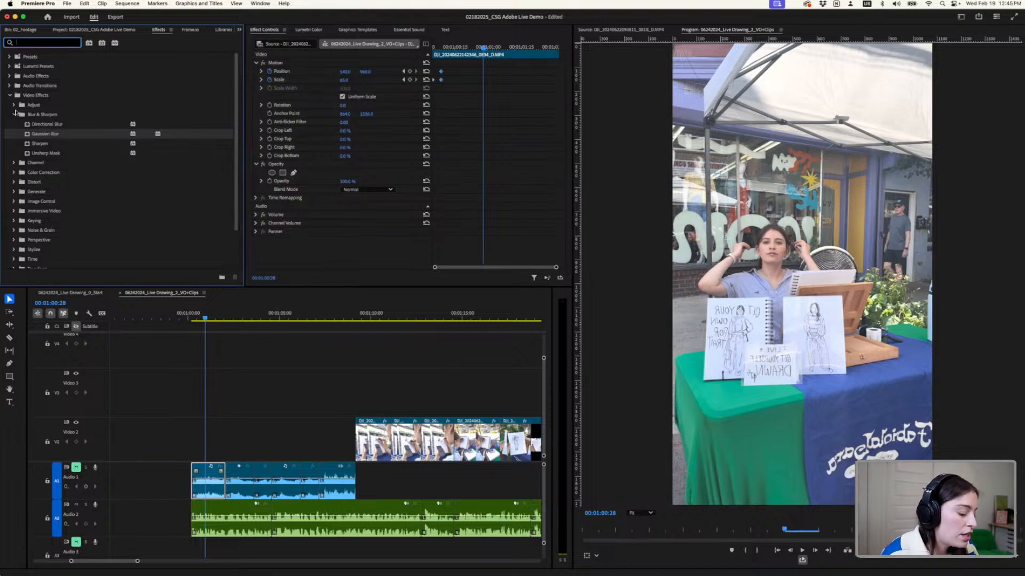
{"action": "type", "text": "hor"}
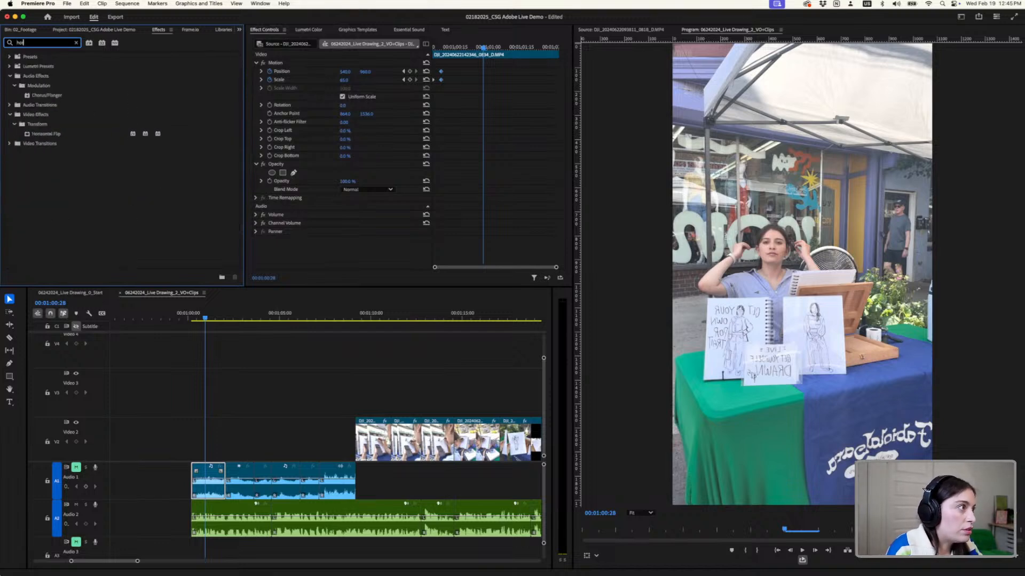
{"action": "key", "text": "BackSpace"}
{"action": "key", "text": "BackSpace"}
{"action": "key", "text": "BackSpace"}
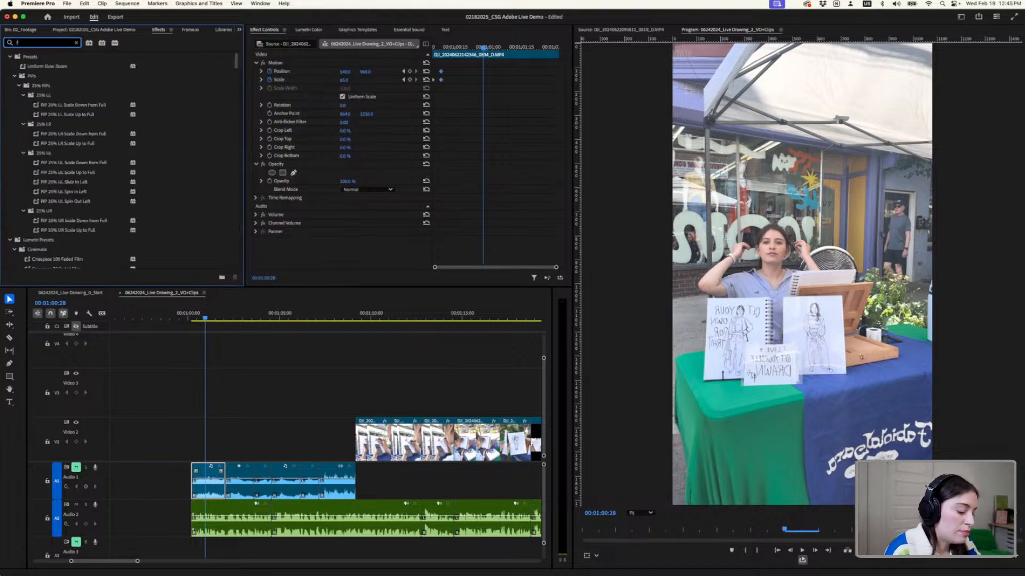
{"action": "type", "text": "fli"}
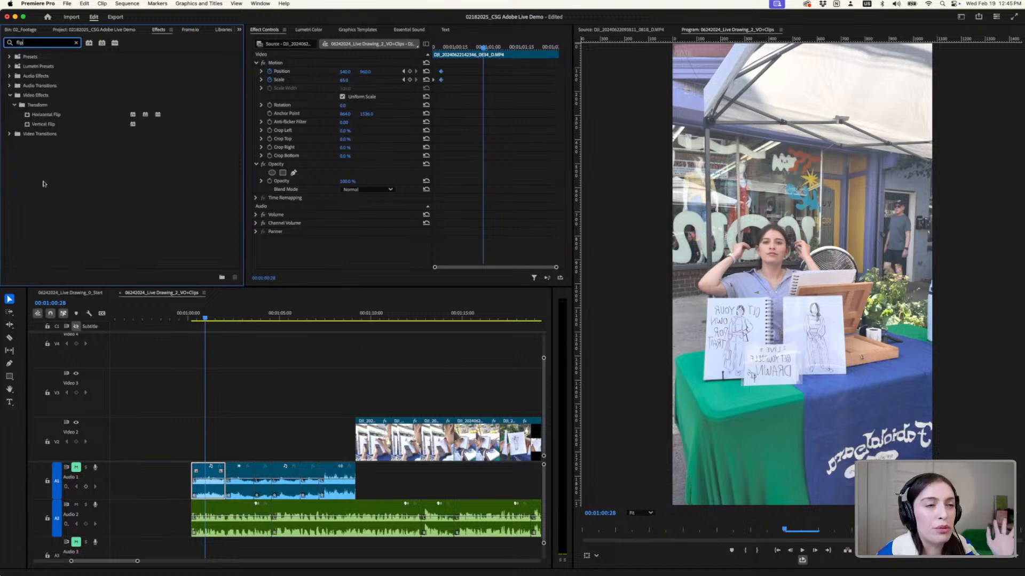
{"action": "type", "text": "p"}
{"action": "left_click", "coordinate": [60, 116]}
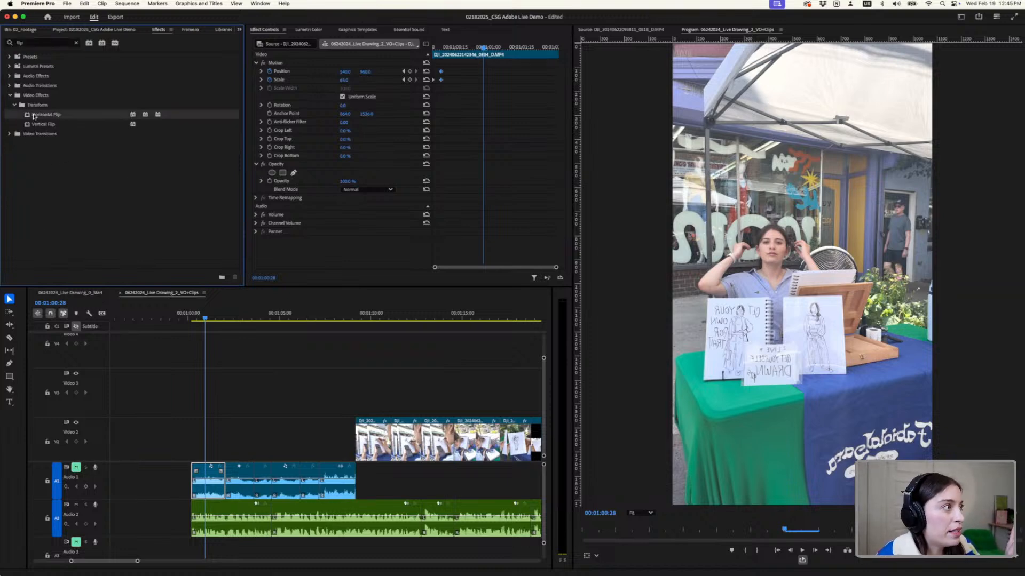
{"action": "left_click_drag", "start_coordinate": [110, 189], "coordinate": [214, 470]}
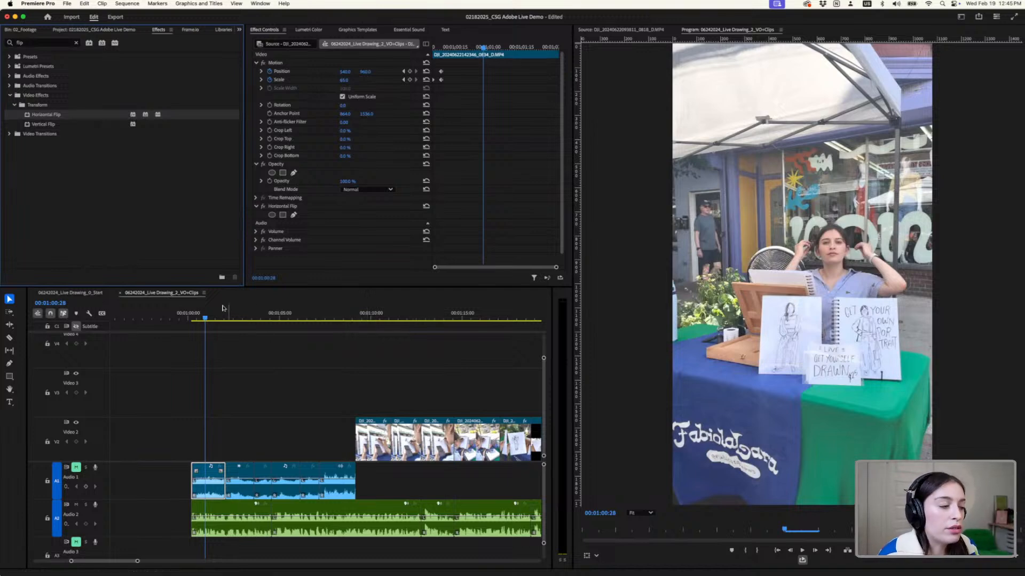
{"action": "left_click", "coordinate": [192, 315]}
{"action": "key", "text": "space"}
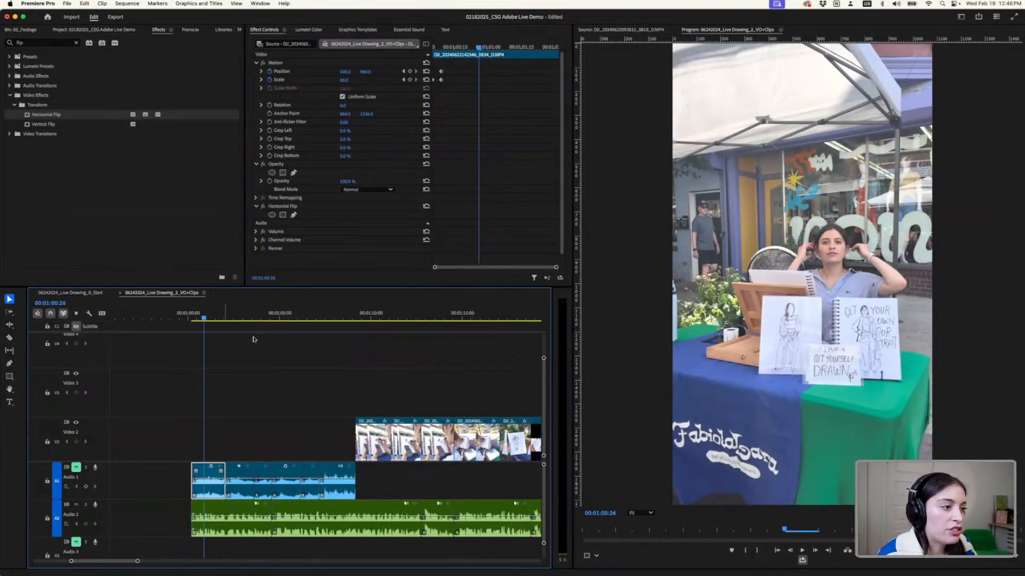
- Split the 0817 clip that follows the opening clip at 00;01;02;27
{"action": "mouse_move", "coordinate": [229, 315]}
{"action": "left_mouse_down"}
{"action": "mouse_move", "coordinate": [273, 320]}
{"action": "mouse_move", "coordinate": [236, 331]}
{"action": "left_mouse_up"}
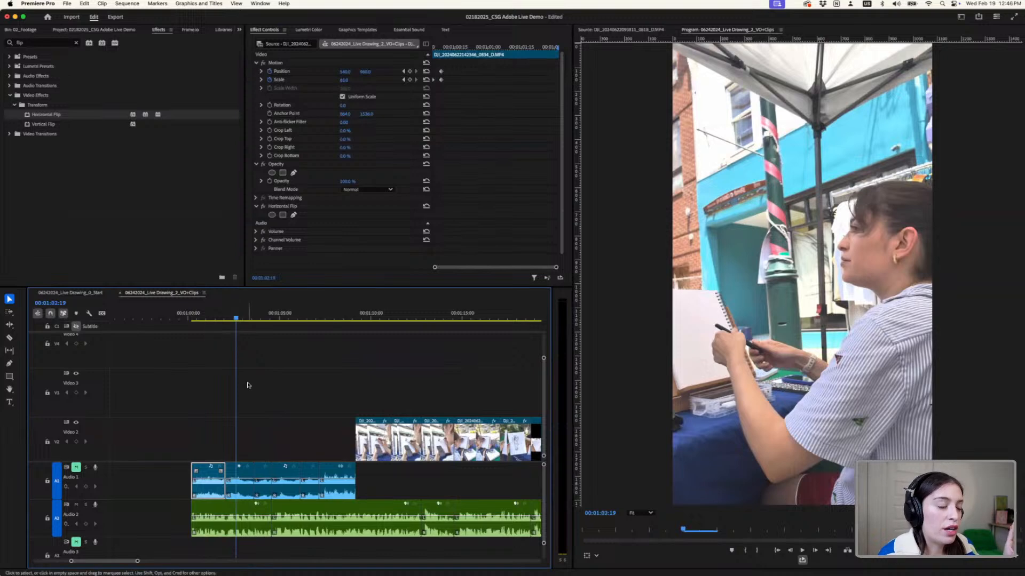
{"action": "scroll", "coordinate": [248, 384], "scroll_direction": "up", "scroll_amount": 4}
{"action": "left_click", "coordinate": [195, 319]}
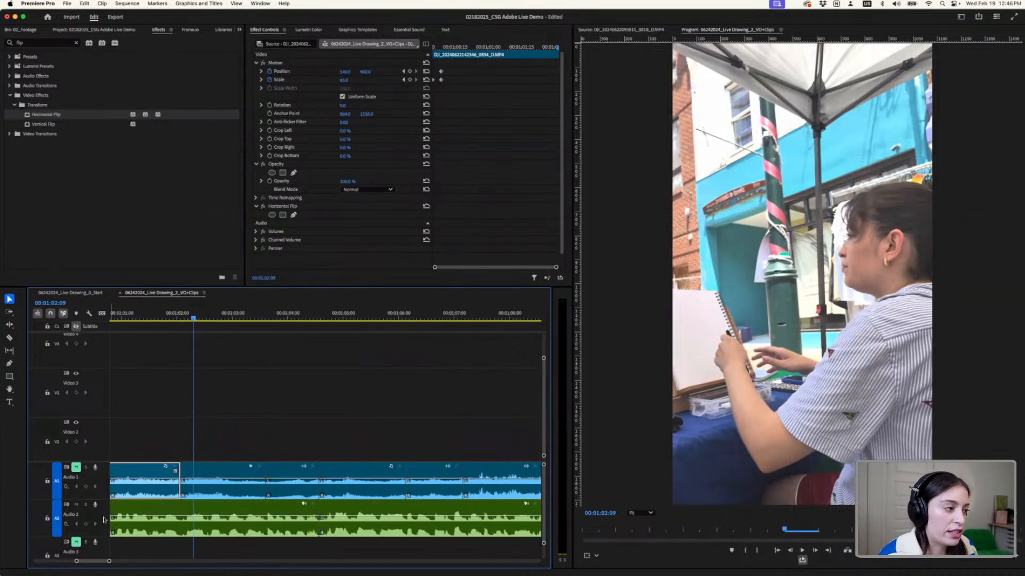
{"action": "left_click", "coordinate": [211, 321]}
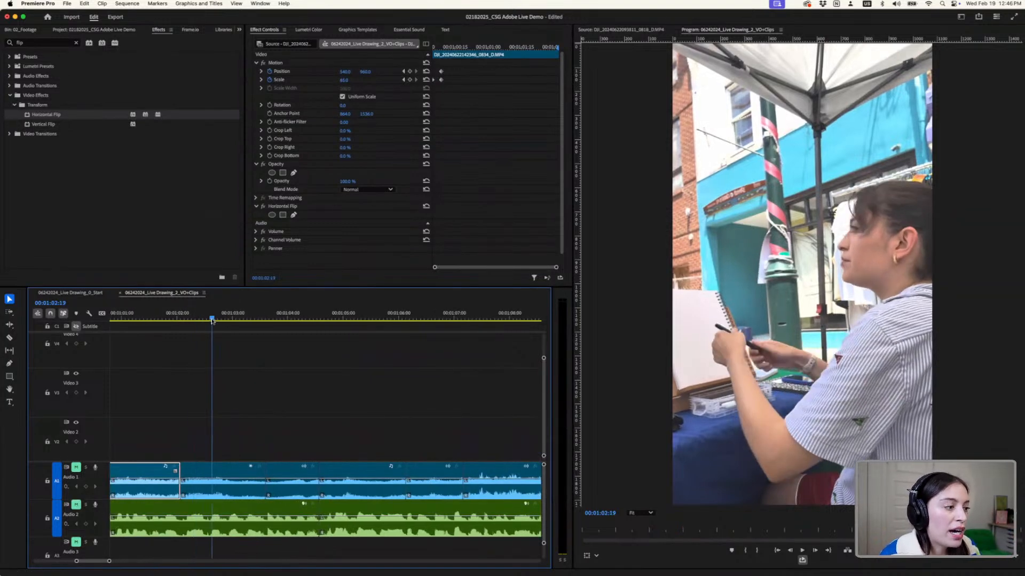
{"action": "mouse_move", "coordinate": [212, 320]}
{"action": "left_mouse_down"}
{"action": "mouse_move", "coordinate": [244, 320]}
{"action": "mouse_move", "coordinate": [212, 321]}
{"action": "mouse_move", "coordinate": [225, 325]}
{"action": "left_mouse_up"}
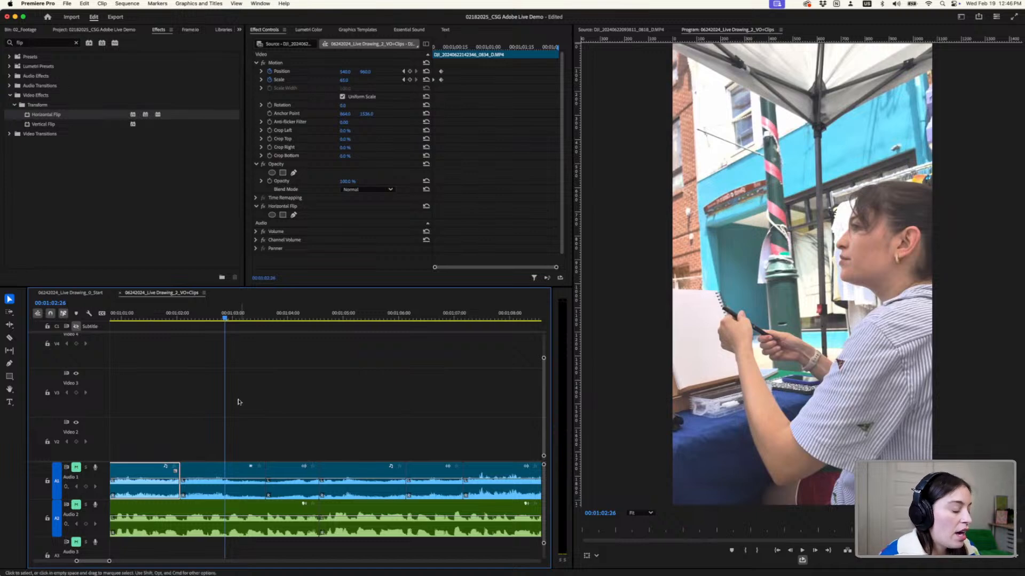
{"action": "scroll", "coordinate": [233, 405], "scroll_direction": "up", "scroll_amount": 3}
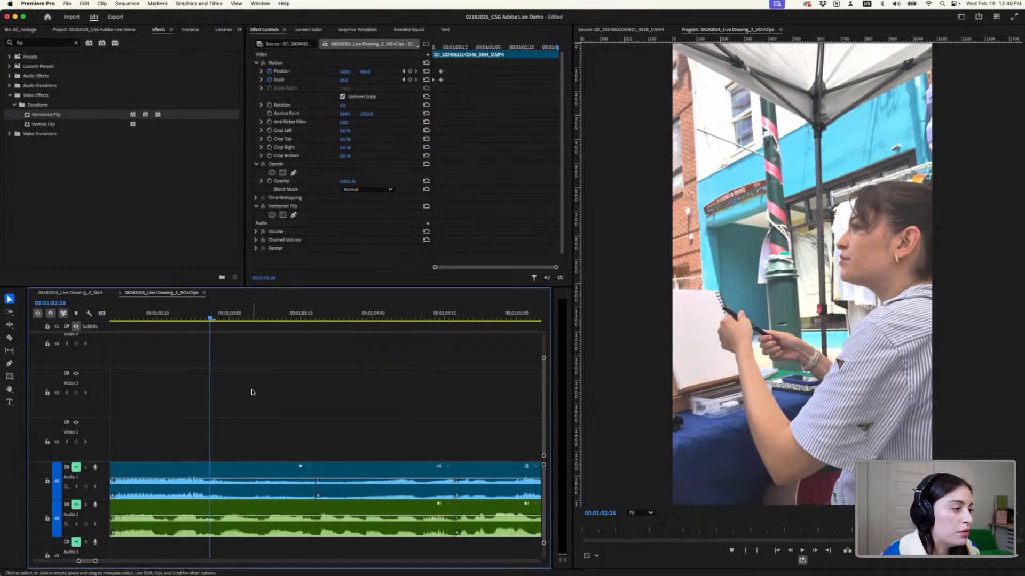
{"action": "scroll", "coordinate": [251, 390], "scroll_direction": "down", "scroll_amount": 2}
{"action": "left_click", "coordinate": [230, 319]}
{"action": "mouse_move", "coordinate": [229, 320]}
{"action": "left_mouse_down"}
{"action": "mouse_move", "coordinate": [282, 319]}
{"action": "mouse_move", "coordinate": [204, 322]}
{"action": "mouse_move", "coordinate": [230, 320]}
{"action": "left_mouse_up"}
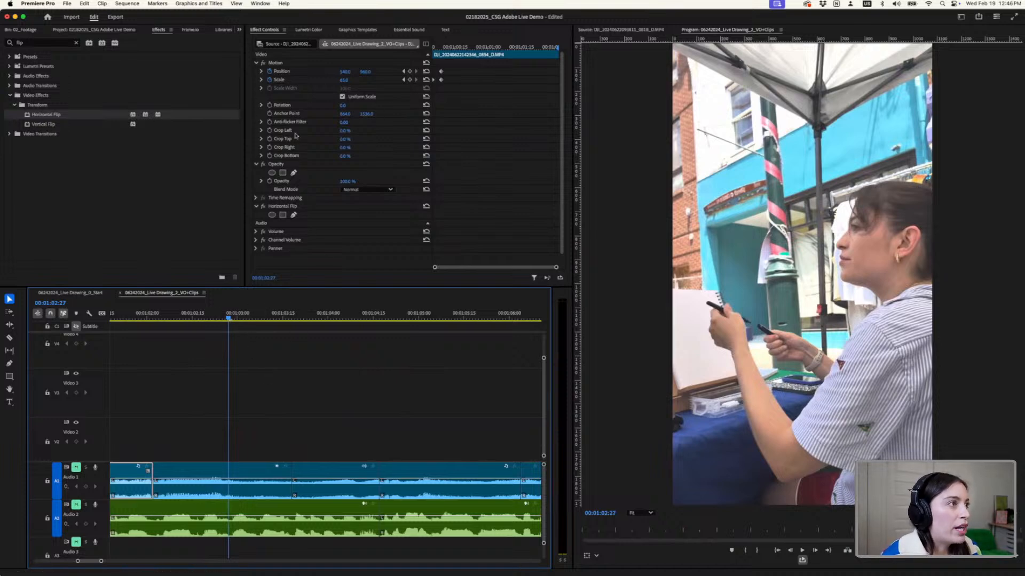
{"action": "key", "text": "c"}
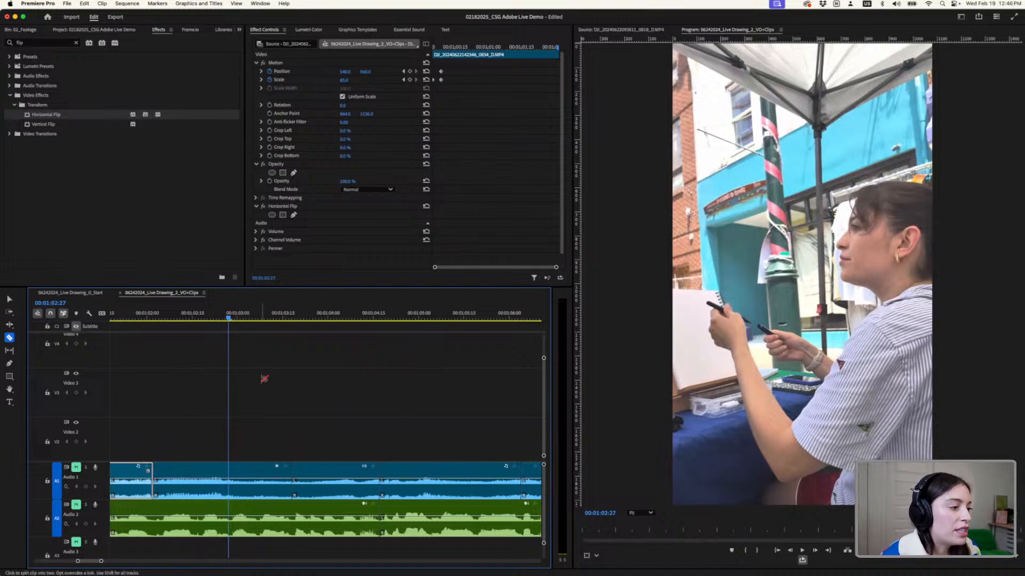
{"action": "left_click", "coordinate": [229, 473]}
{"action": "key", "text": "v"}
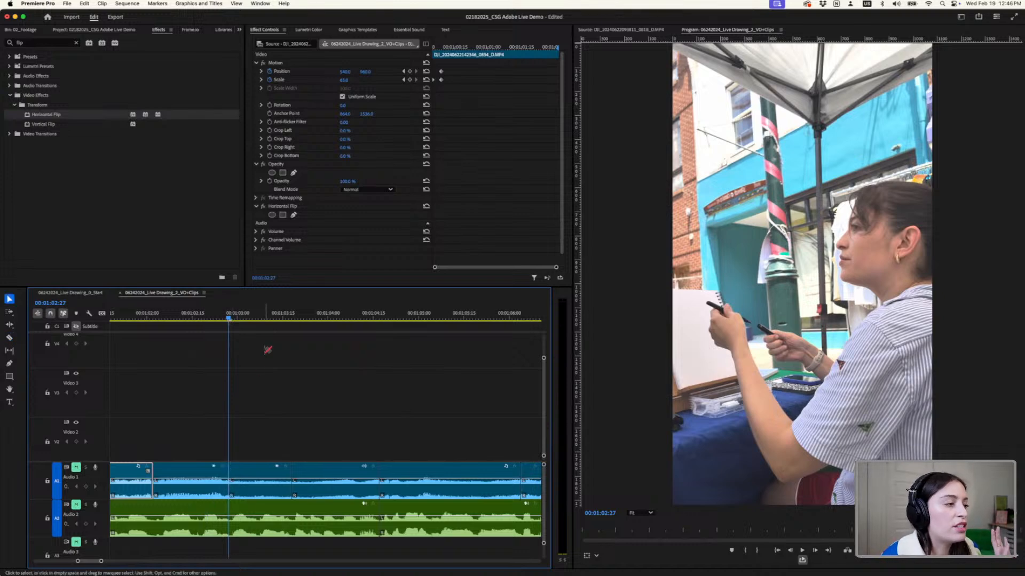
- Set the second piece of the split 0817 clip to Scale 100 and Position about 912.8, 649.2, and play across the cut
{"action": "left_click", "coordinate": [255, 318]}
{"action": "left_click", "coordinate": [270, 474]}
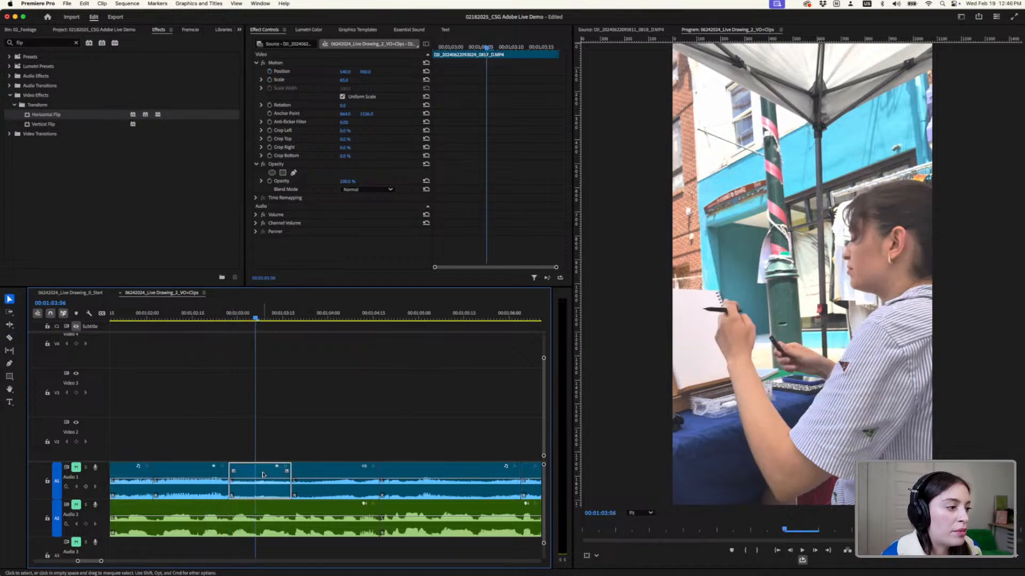
{"action": "left_click_drag", "start_coordinate": [345, 80], "coordinate": [355, 84]}
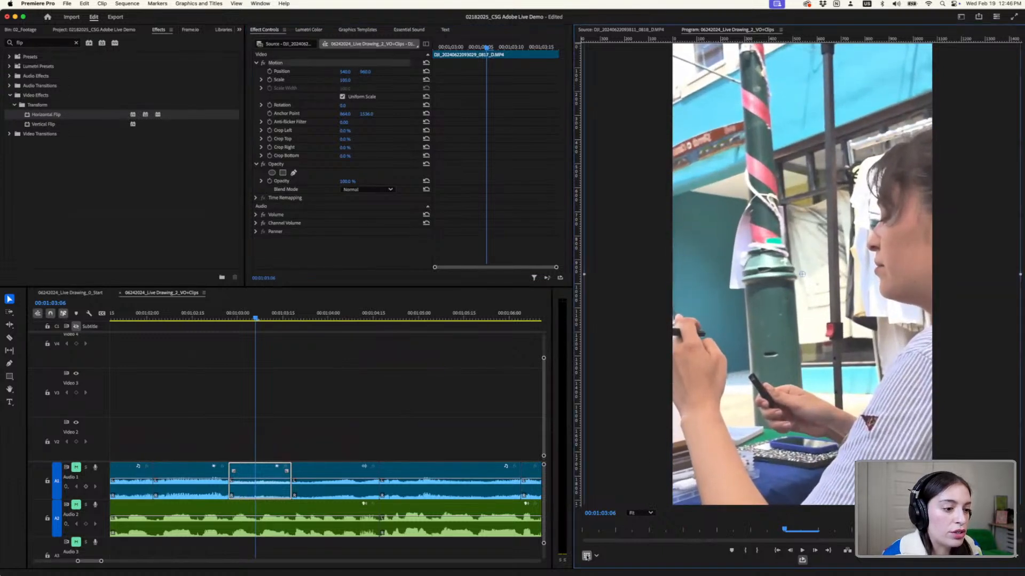
{"action": "left_click_drag", "start_coordinate": [833, 371], "coordinate": [926, 299]}
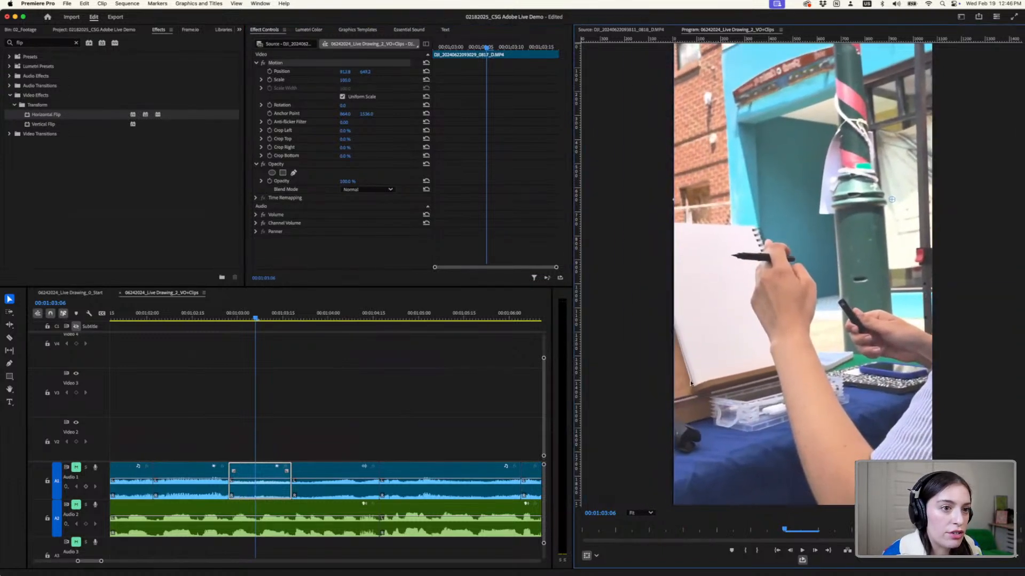
{"action": "left_click", "coordinate": [165, 317]}
{"action": "key", "text": "space"}
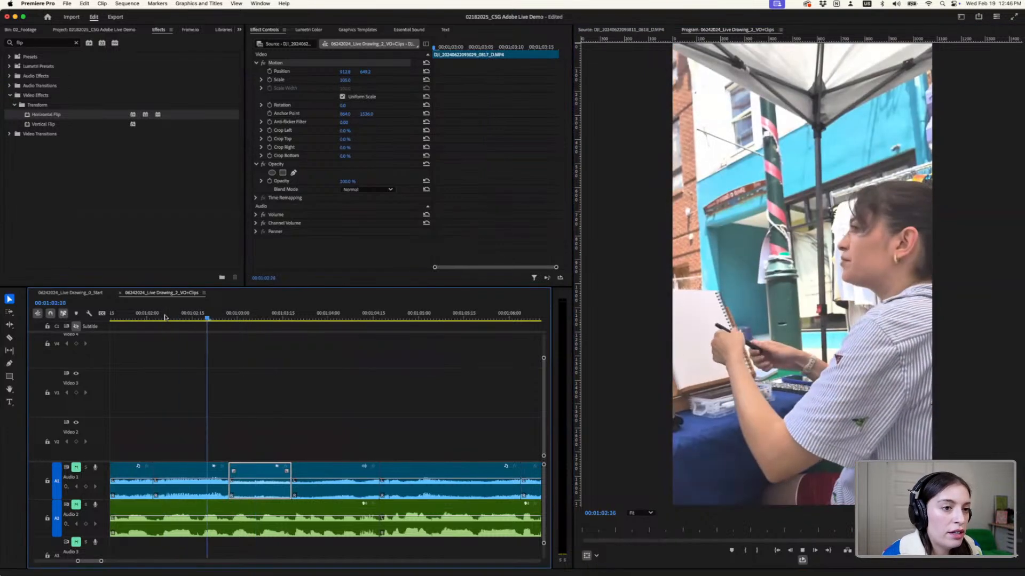
{"action": "key", "text": "space"}
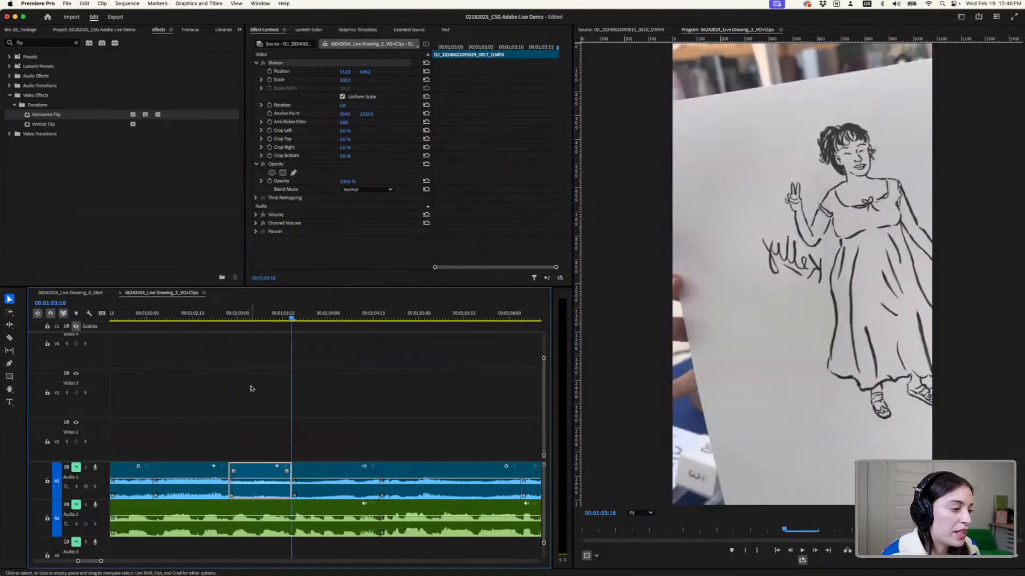
- Undo the enlargement, repositioning and split of the 0817 clip
{"action": "key", "text": "super+z"}
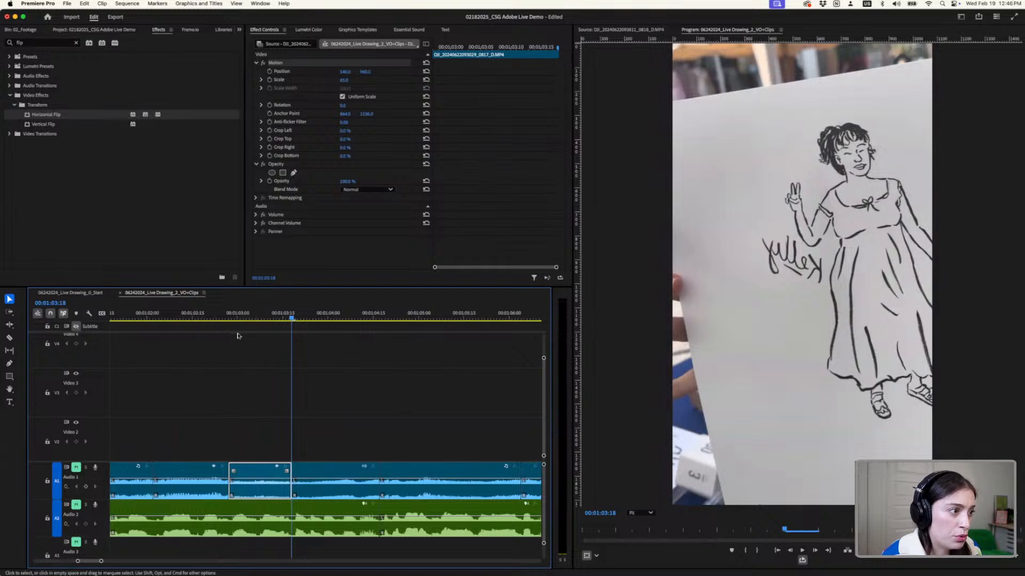
{"action": "left_click", "coordinate": [238, 333]}
- Select the unsplit 0817 clip and start Position and Scale keyframes at 00;01;02;29
{"action": "mouse_move", "coordinate": [220, 319]}
{"action": "left_mouse_down"}
{"action": "mouse_move", "coordinate": [244, 321]}
{"action": "mouse_move", "coordinate": [224, 319]}
{"action": "mouse_move", "coordinate": [234, 319]}
{"action": "left_mouse_up"}
{"action": "left_click", "coordinate": [199, 467]}
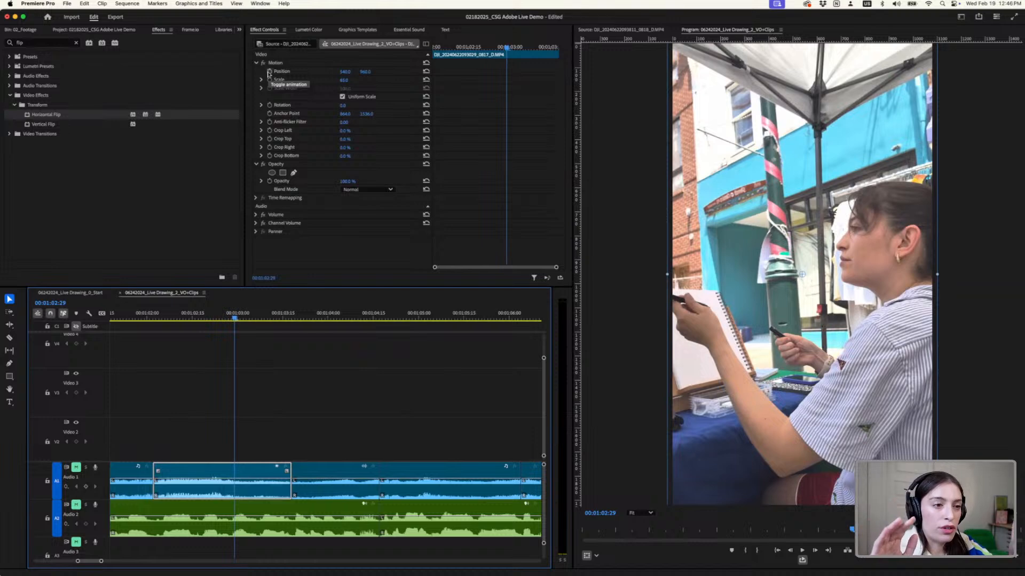
{"action": "left_click", "coordinate": [269, 71]}
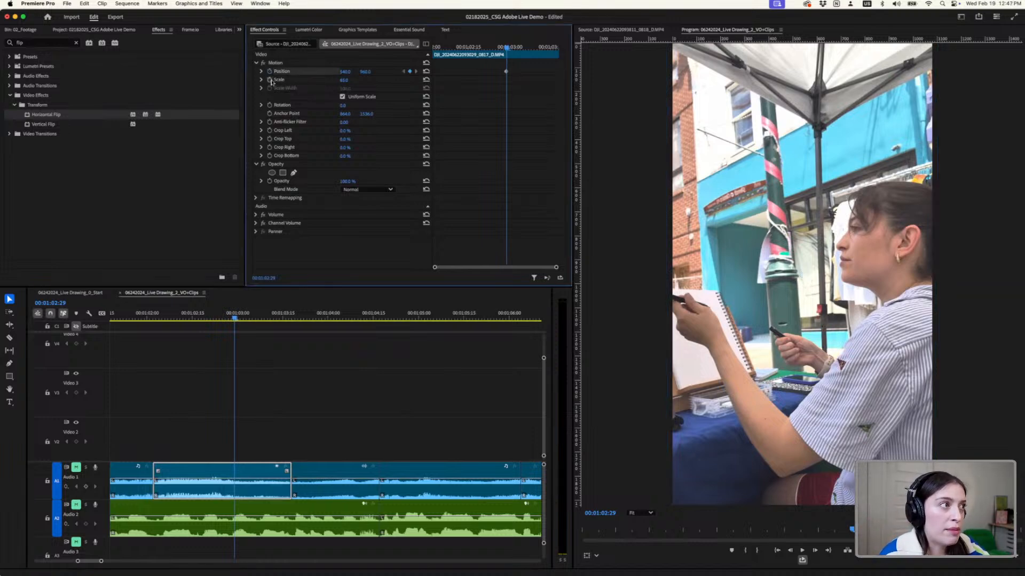
{"action": "left_click", "coordinate": [270, 80]}
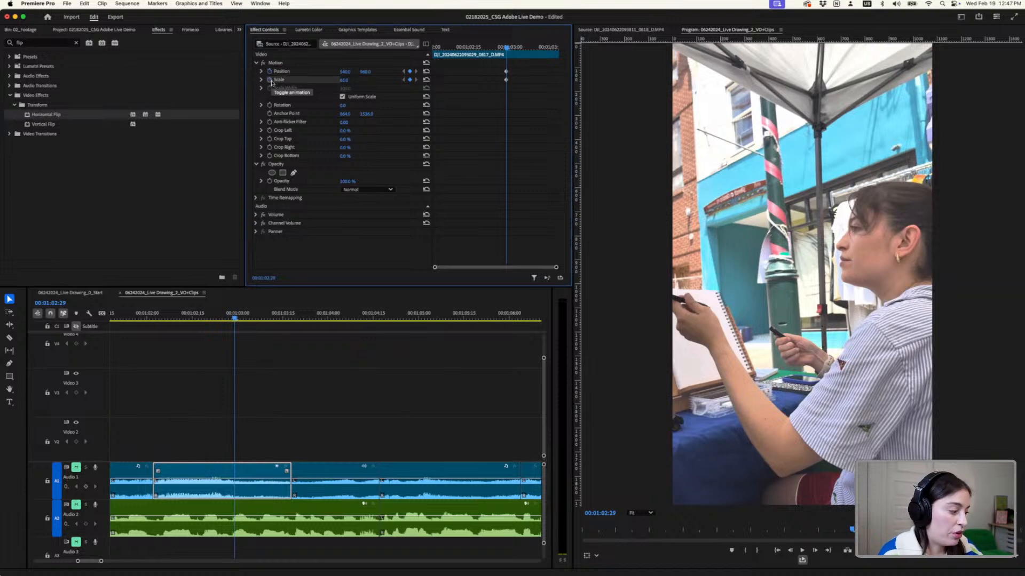
- At 00;01;03;04, enlarge the 0817 clip to Scale about 109 and move it to Position about 937, 697 to frame the drawing hand
{"action": "left_click", "coordinate": [235, 319]}
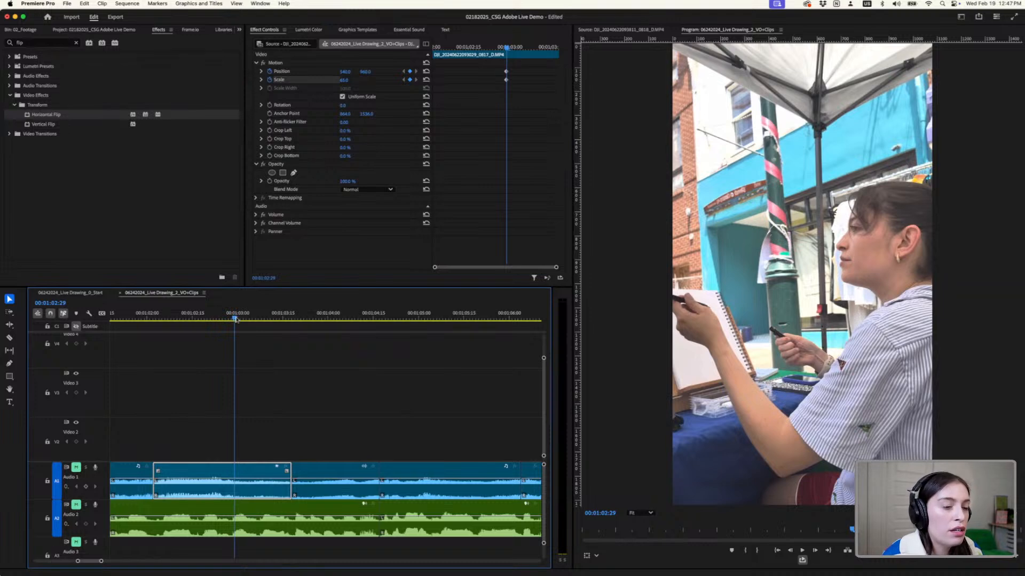
{"action": "left_click_drag", "start_coordinate": [235, 319], "coordinate": [250, 324]}
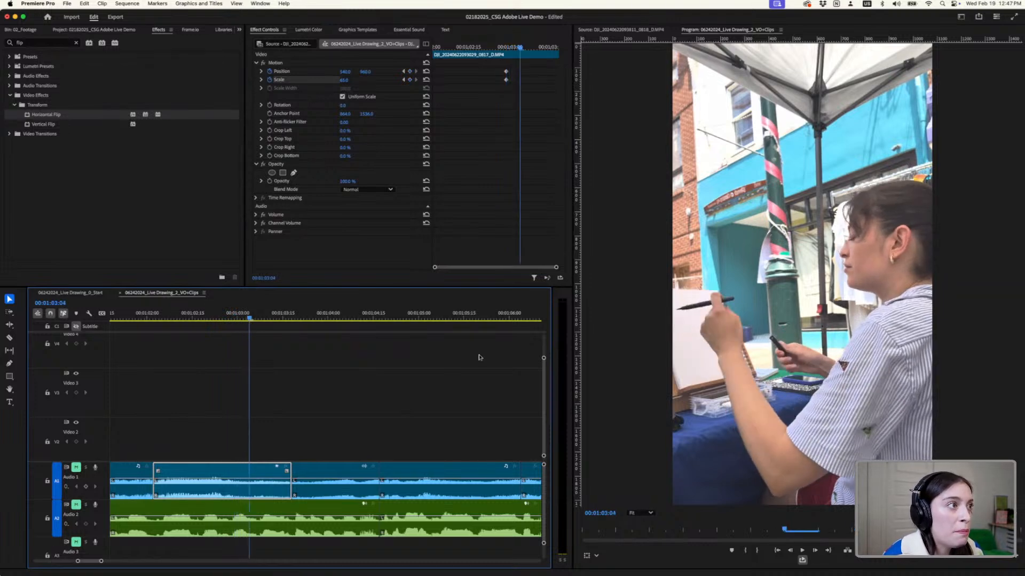
{"action": "left_click", "coordinate": [622, 522]}
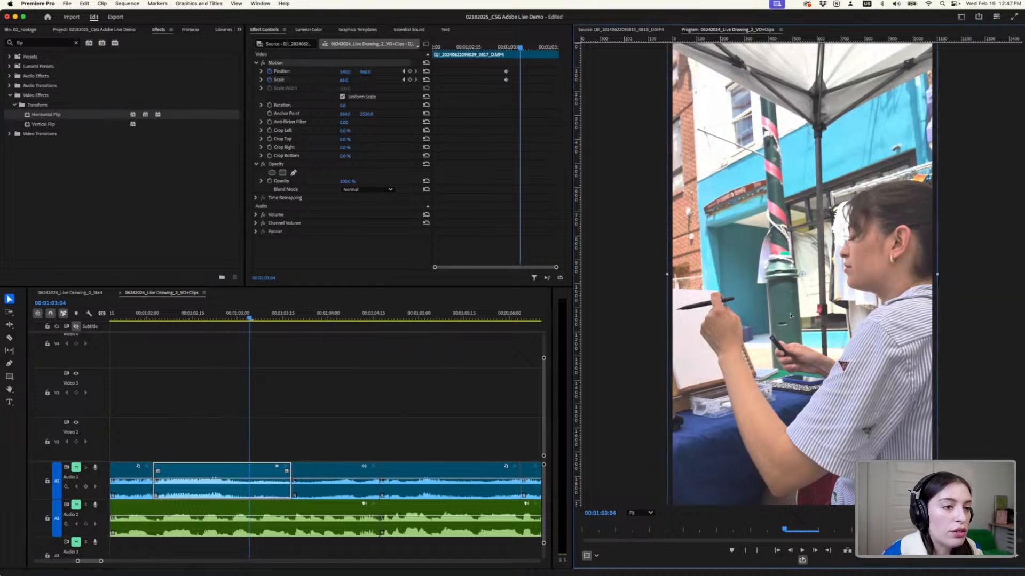
{"action": "scroll", "coordinate": [776, 316], "scroll_direction": "down", "scroll_amount": 3}
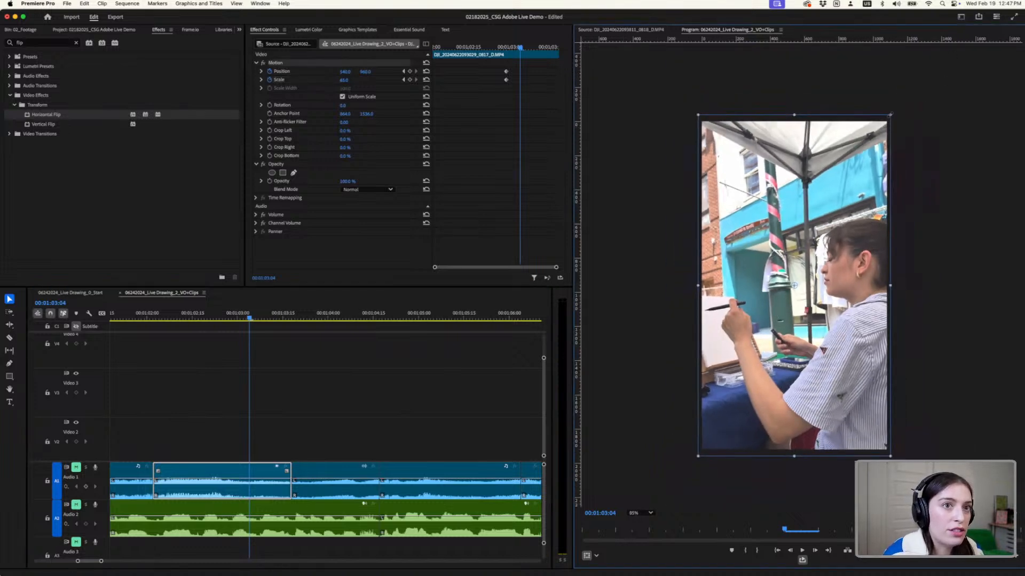
{"action": "left_click_drag", "start_coordinate": [891, 114], "coordinate": [1009, 1]}
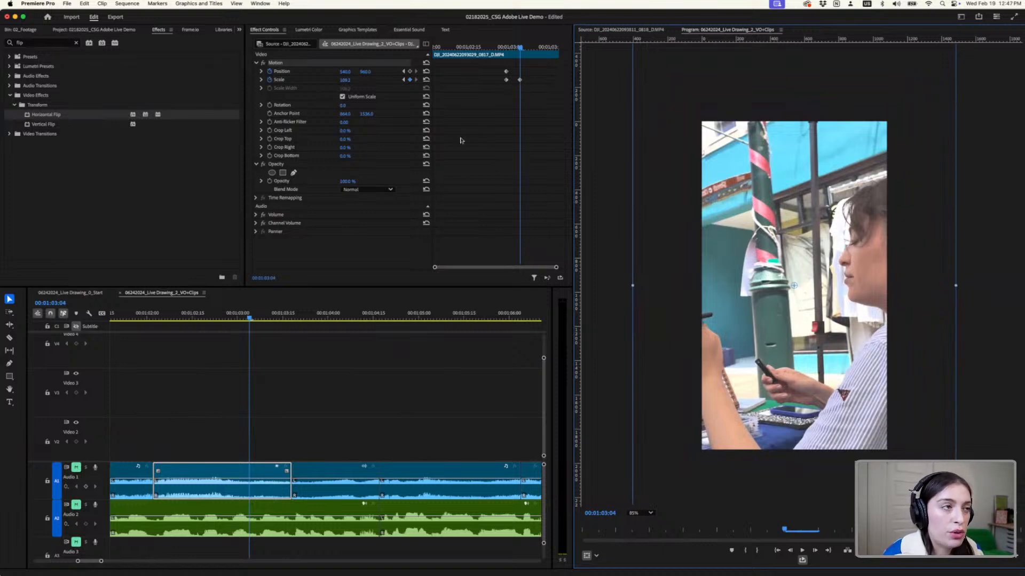
{"action": "left_click_drag", "start_coordinate": [814, 350], "coordinate": [863, 315]}
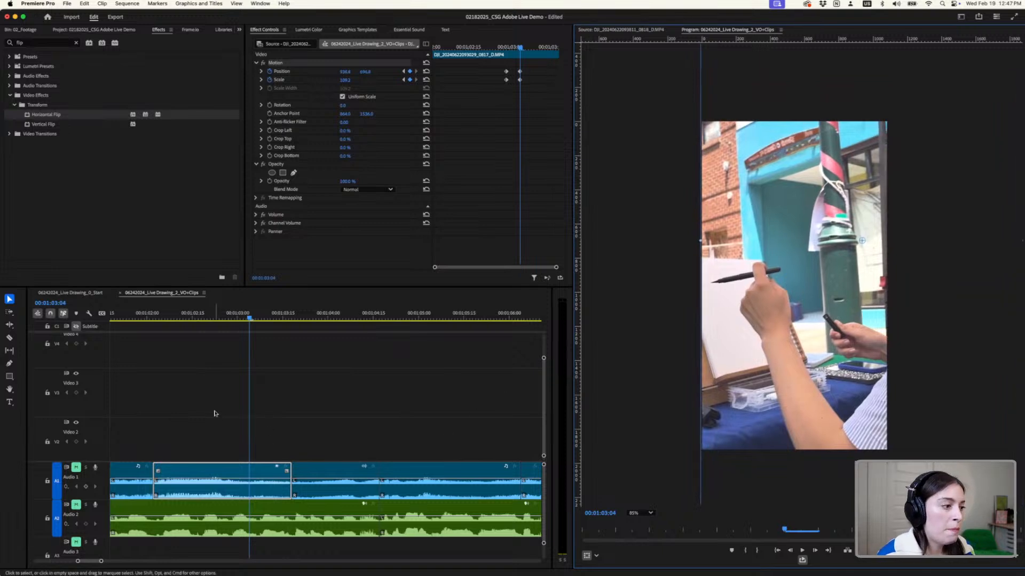
- Play back the keyframed zoom on the 0817 clip, starting from just before the clip
{"action": "scroll", "coordinate": [217, 415], "scroll_direction": "down", "scroll_amount": 2}
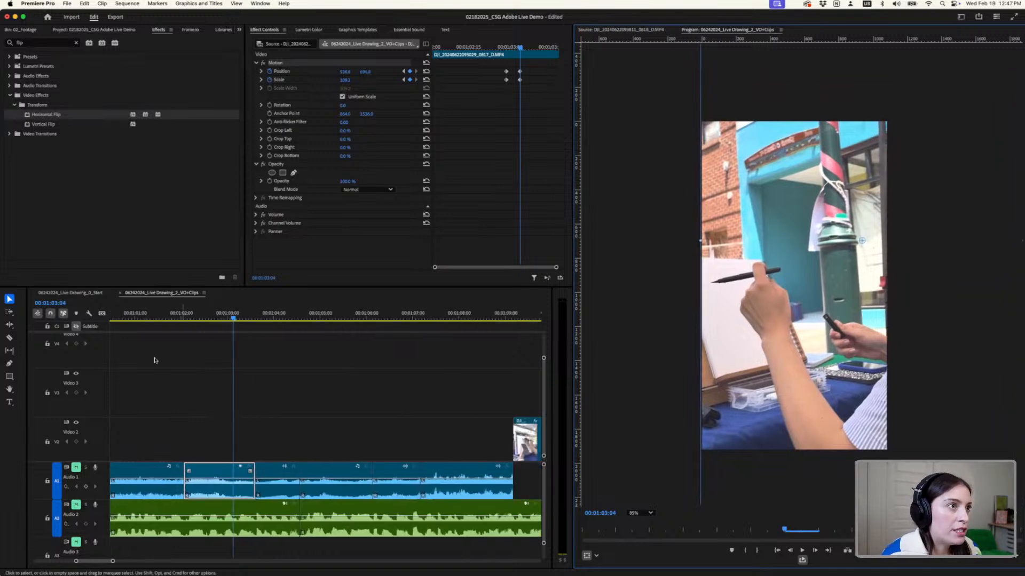
{"action": "left_click", "coordinate": [171, 318]}
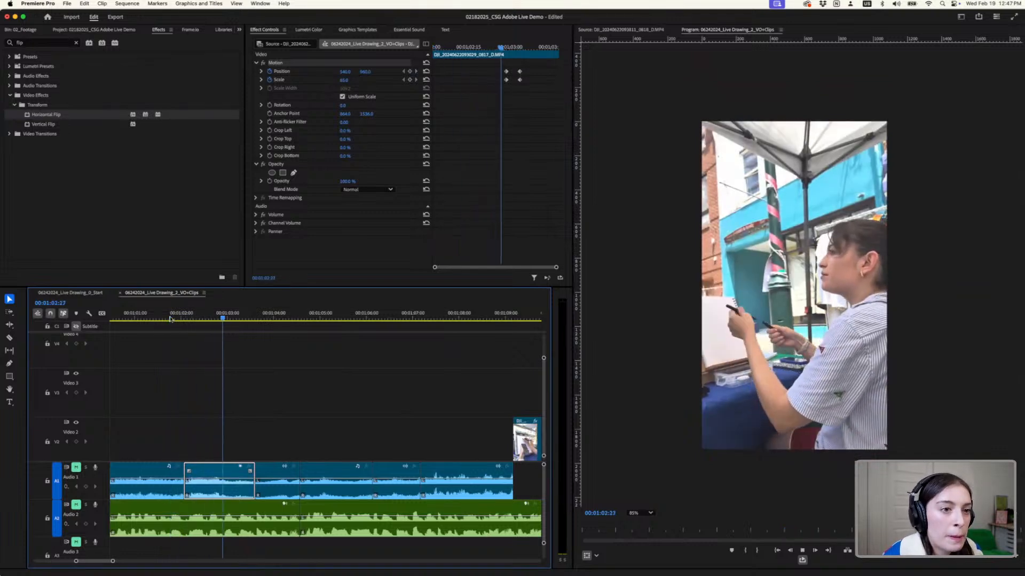
{"action": "key", "text": "space"}
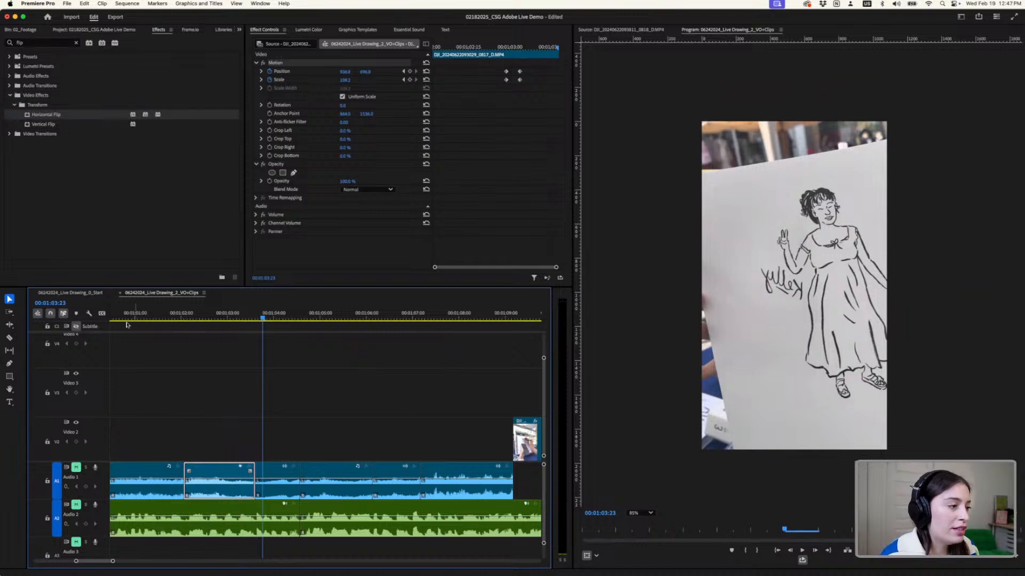
- Unmute the Audio 2 track and replay the 0817 zoom from 00;01;02;01
{"action": "left_click", "coordinate": [183, 318]}
{"action": "scroll", "coordinate": [179, 398], "scroll_direction": "up", "scroll_amount": 3}
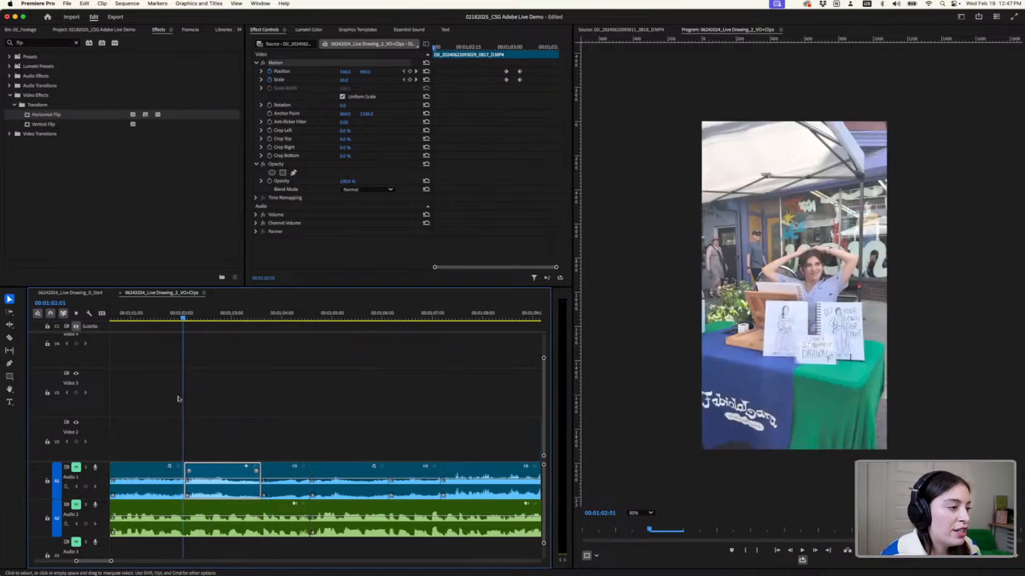
{"action": "left_click", "coordinate": [75, 505]}
{"action": "key", "text": "space"}
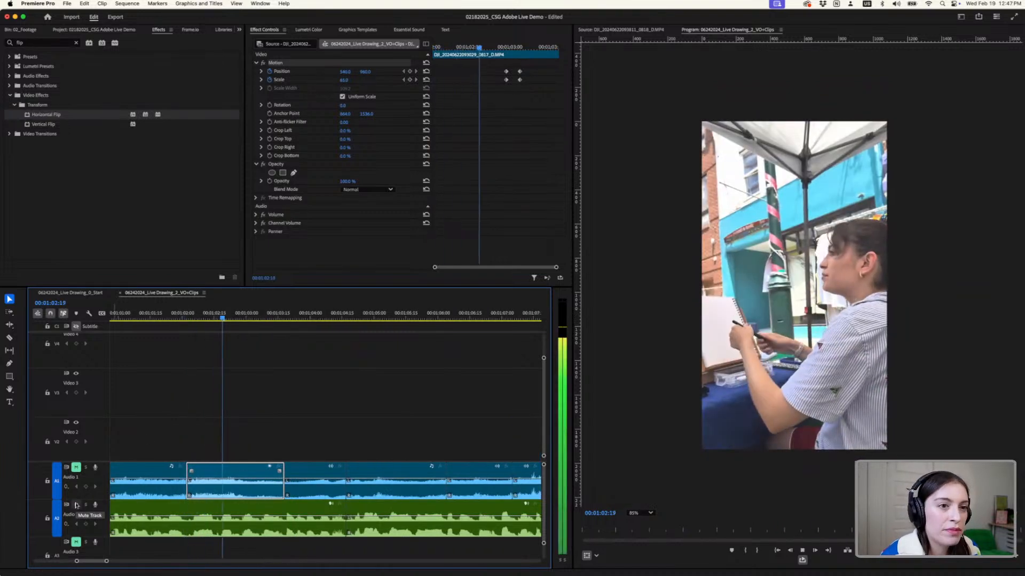
{"action": "key", "text": "space"}
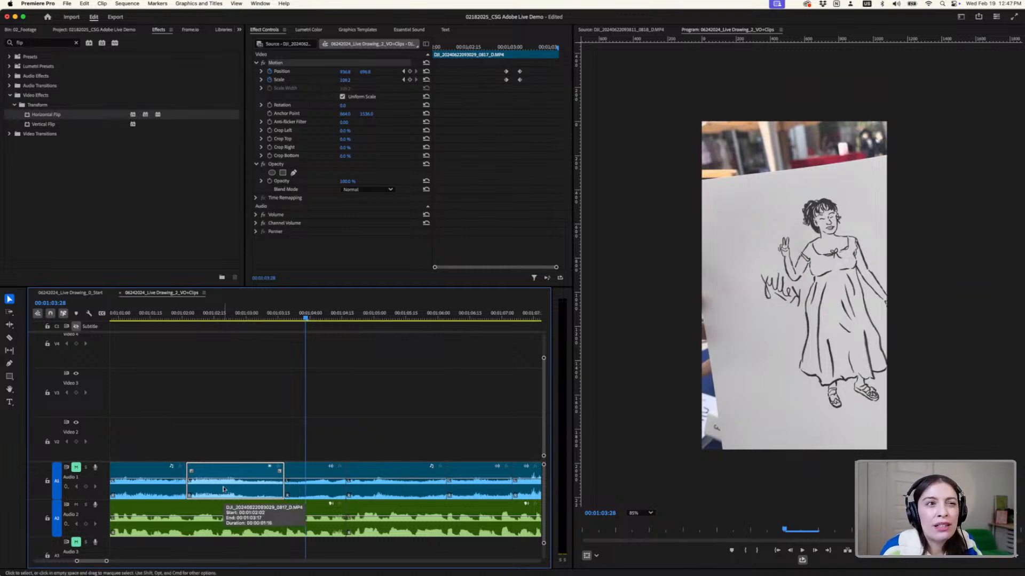
- Preview the clips following 0817, up to the close-up of drawing at 00;01;05;23
{"action": "scroll", "coordinate": [350, 444], "scroll_direction": "down", "scroll_amount": 4}
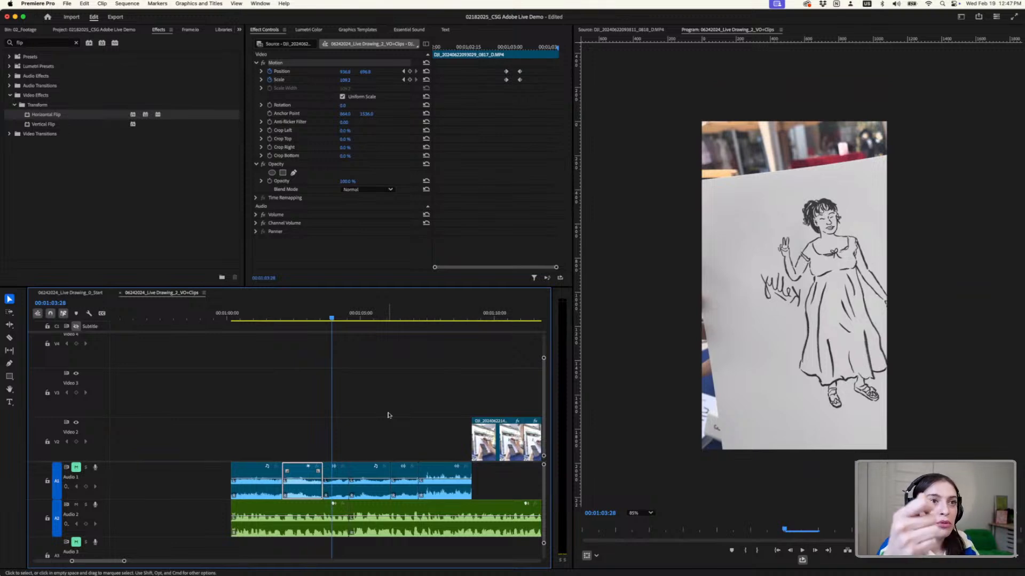
{"action": "scroll", "coordinate": [428, 404], "scroll_direction": "right", "scroll_amount": 3}
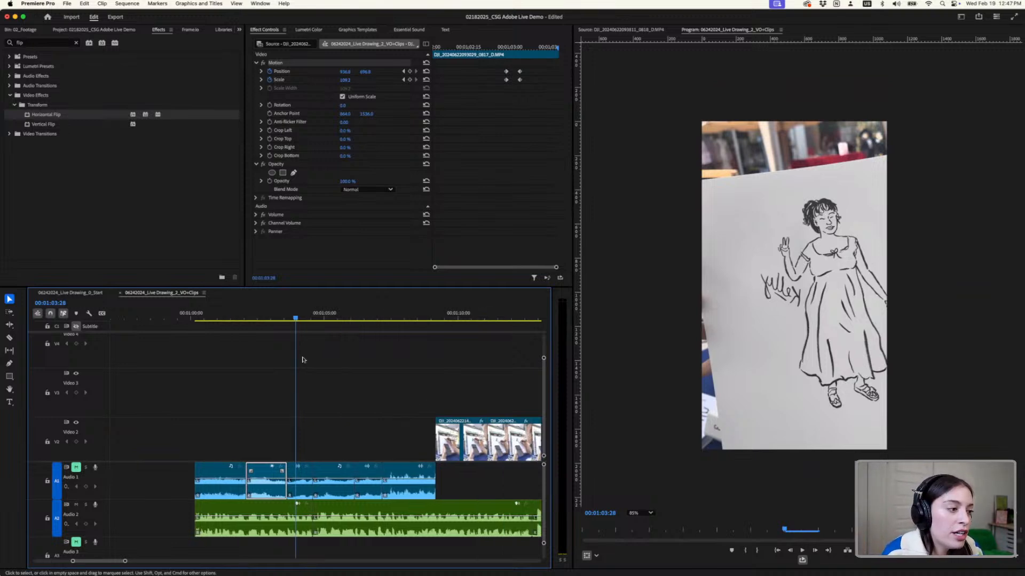
{"action": "key", "text": "space"}
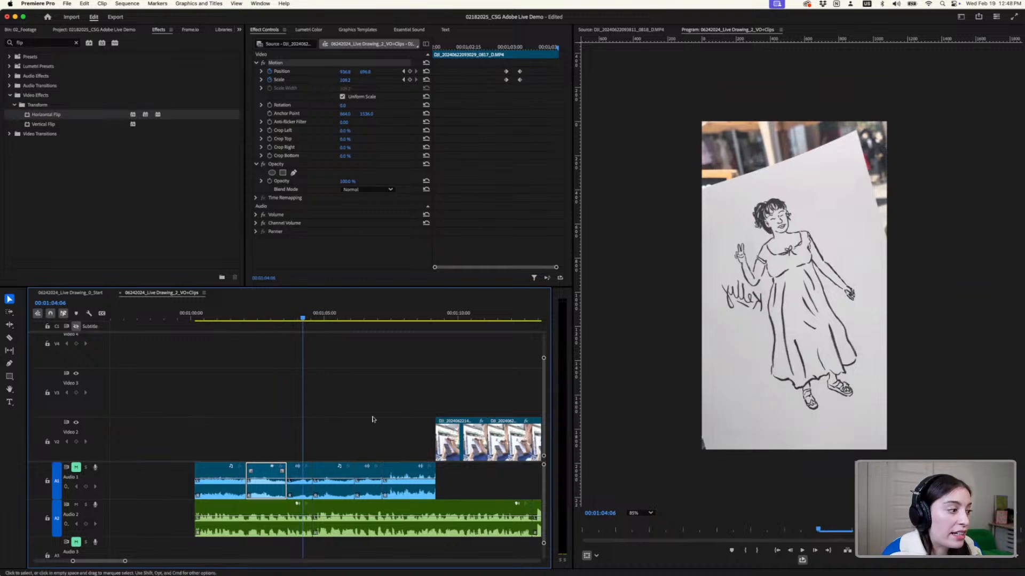
{"action": "left_click", "coordinate": [345, 317]}
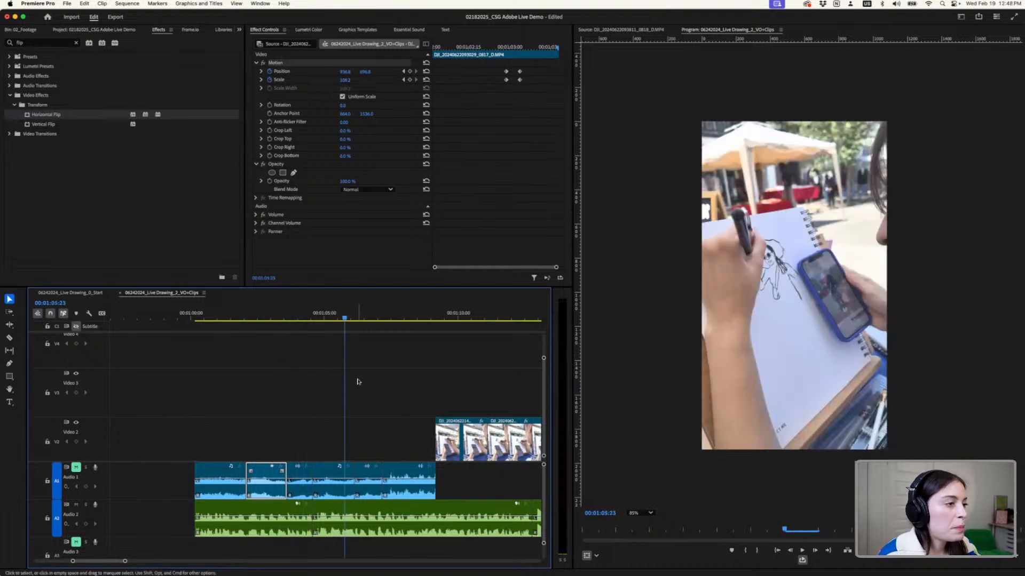
- Reduce the video track heights to show Video 1 through 5 and display both edited sections of the sequence together
{"action": "scroll", "coordinate": [360, 382], "scroll_direction": "down", "scroll_amount": 2}
{"action": "scroll", "coordinate": [360, 382], "scroll_direction": "up", "scroll_amount": 3}
{"action": "scroll", "coordinate": [360, 383], "scroll_direction": "down", "scroll_amount": 4}
{"action": "scroll", "coordinate": [361, 384], "scroll_direction": "down", "scroll_amount": 4}
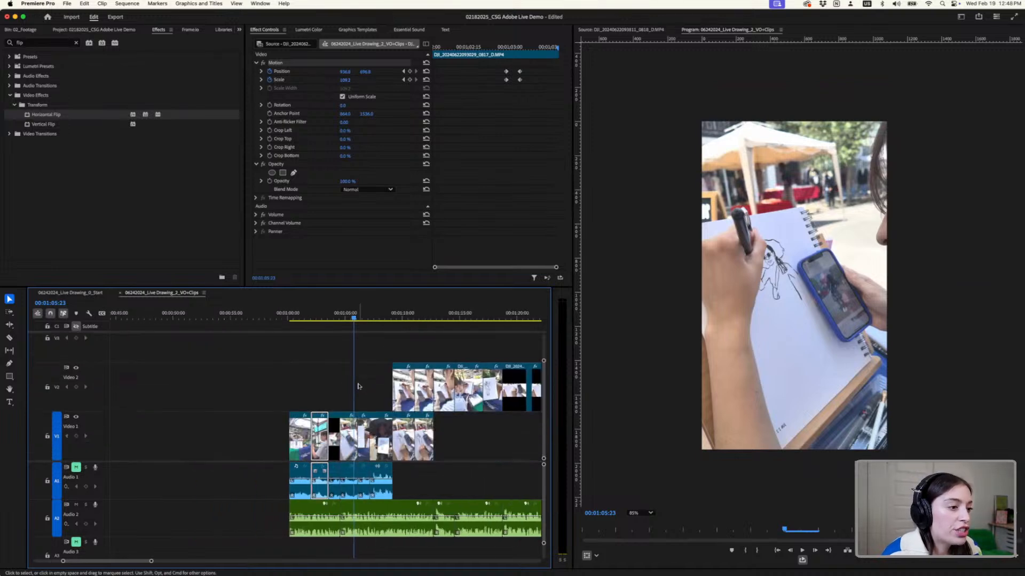
{"action": "scroll", "coordinate": [359, 386], "scroll_direction": "down", "scroll_amount": 5}
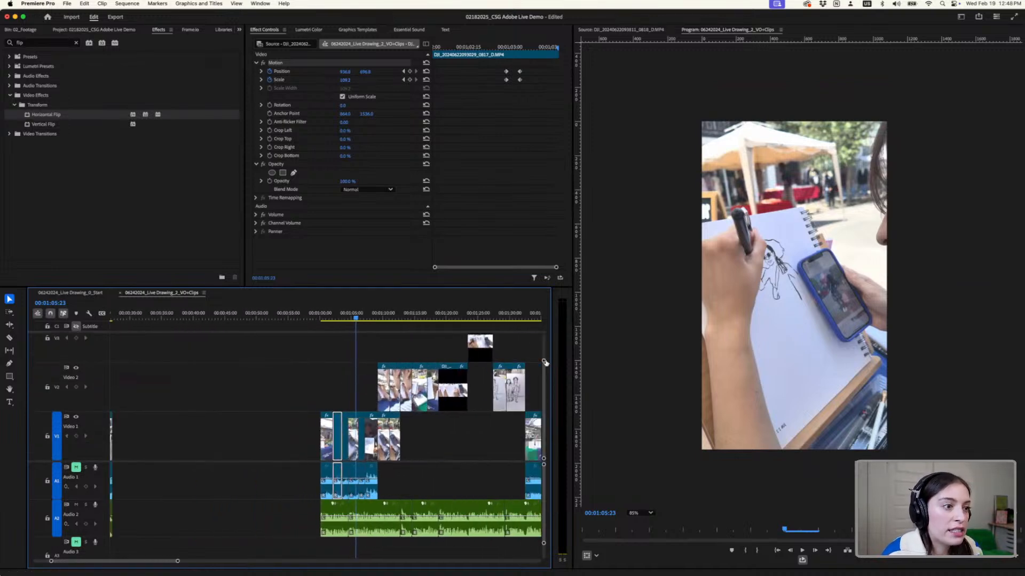
{"action": "left_click_drag", "start_coordinate": [544, 362], "coordinate": [544, 346]}
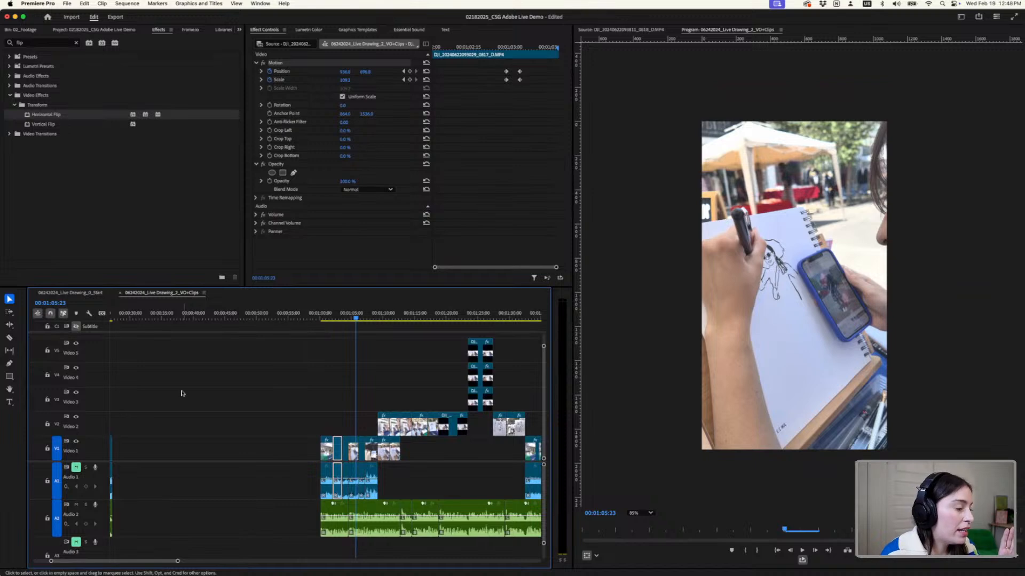
{"action": "scroll", "coordinate": [182, 393], "scroll_direction": "down", "scroll_amount": 5}
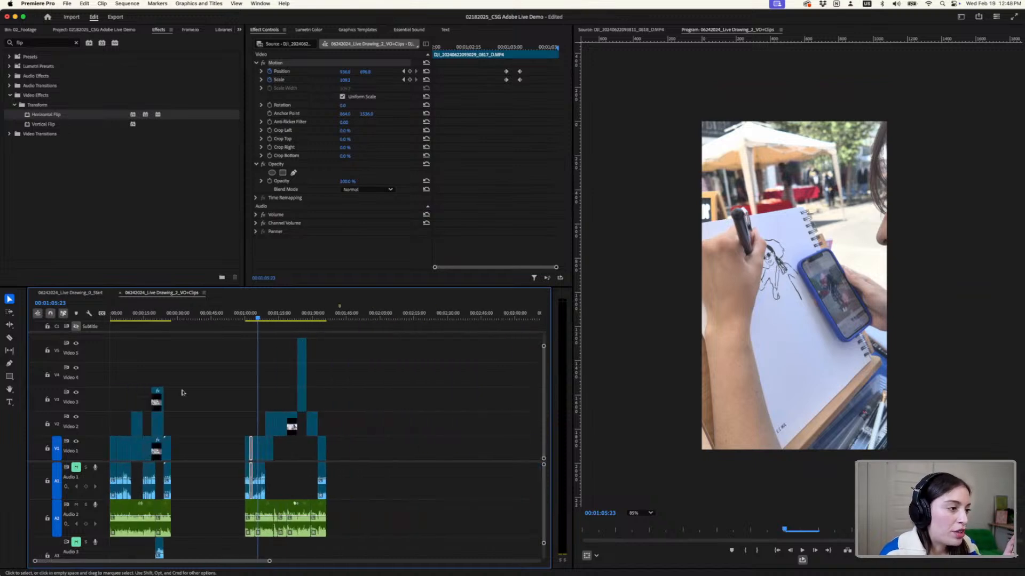
{"action": "scroll", "coordinate": [140, 372], "scroll_direction": "up", "scroll_amount": 1}
{"action": "scroll", "coordinate": [154, 366], "scroll_direction": "down", "scroll_amount": 1}
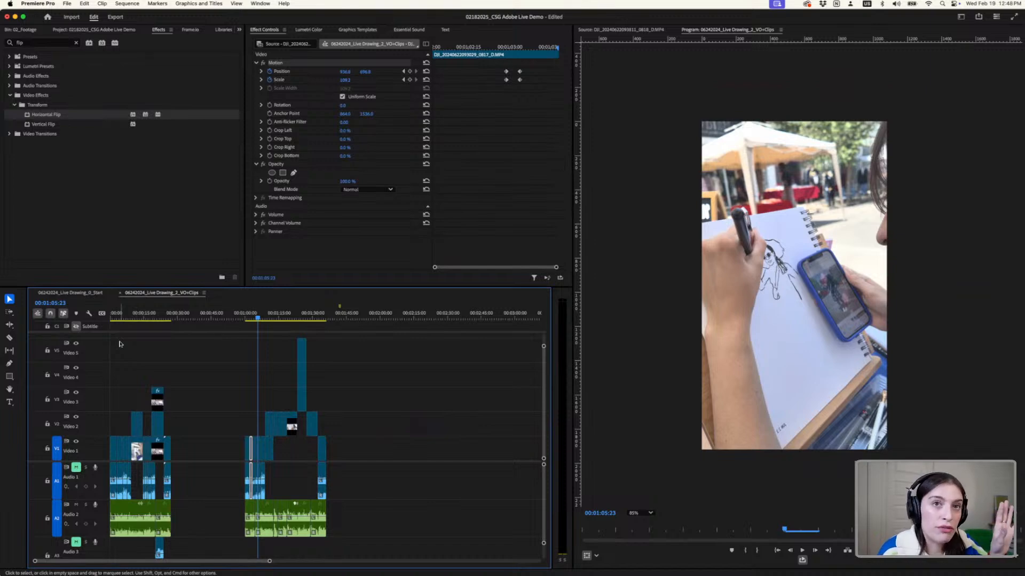
- Compare the two edits with Audio 2 audible by playing the original from 00;00;00;00 and the revised version from 00;00;59;27
{"action": "left_click", "coordinate": [110, 318]}
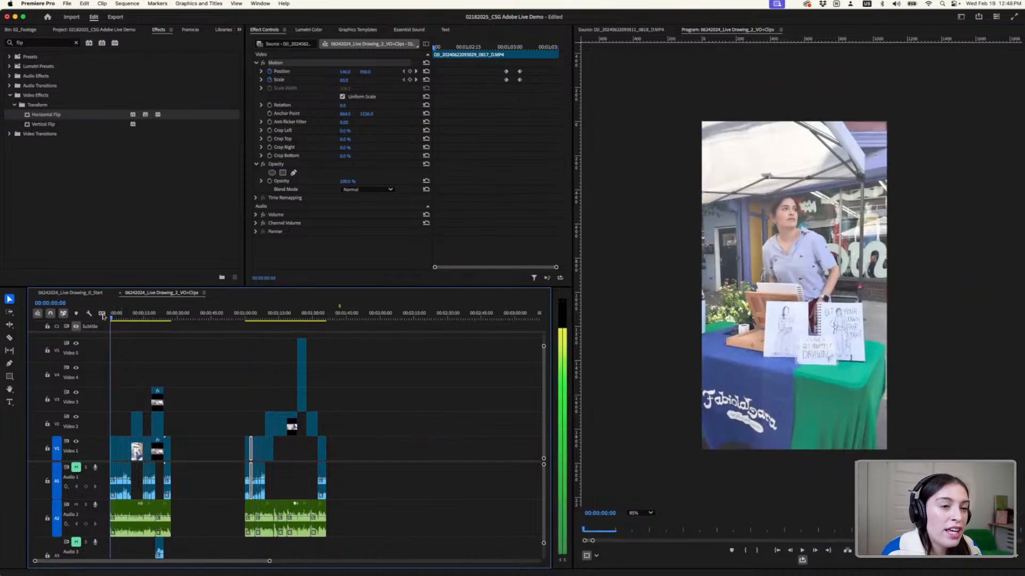
{"action": "key", "text": "space"}
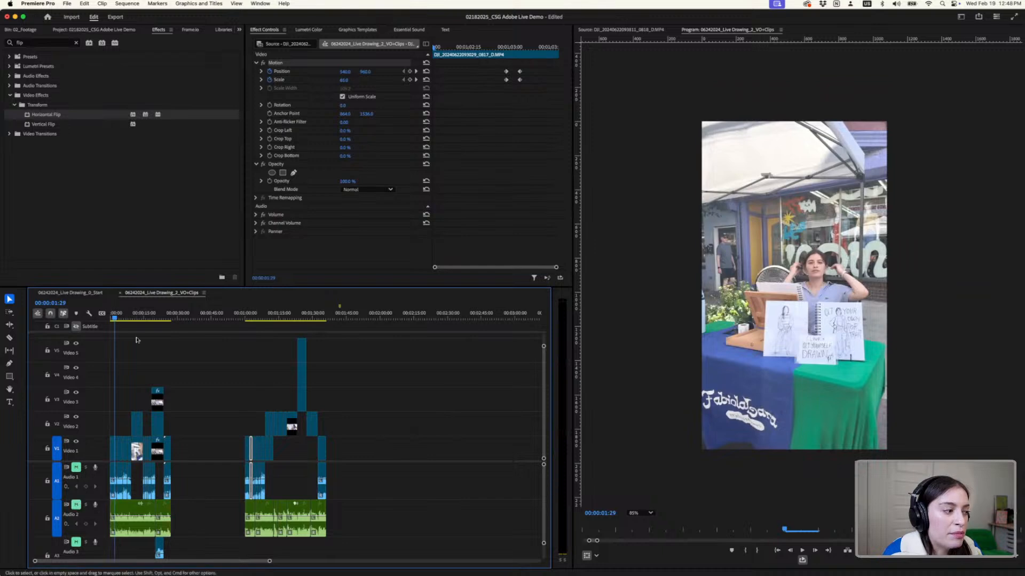
{"action": "left_click_drag", "start_coordinate": [120, 319], "coordinate": [93, 322]}
{"action": "left_click", "coordinate": [74, 504]}
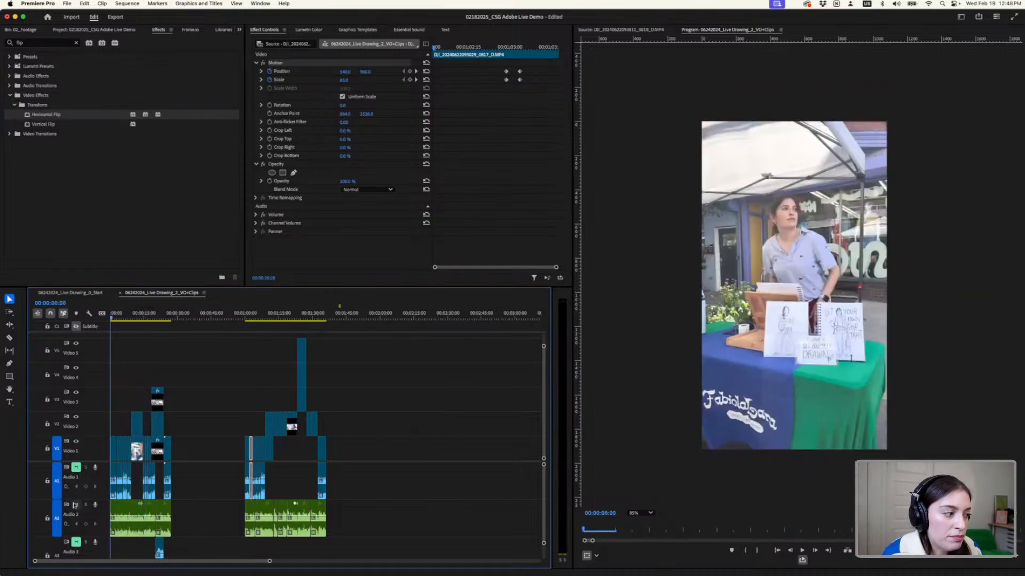
{"action": "key", "text": "space"}
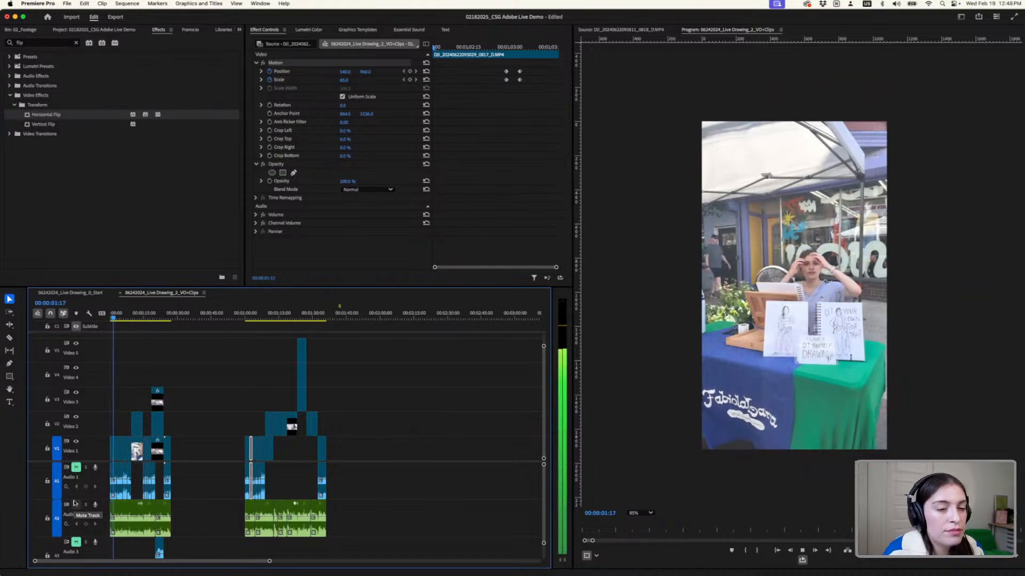
{"action": "key", "text": "space"}
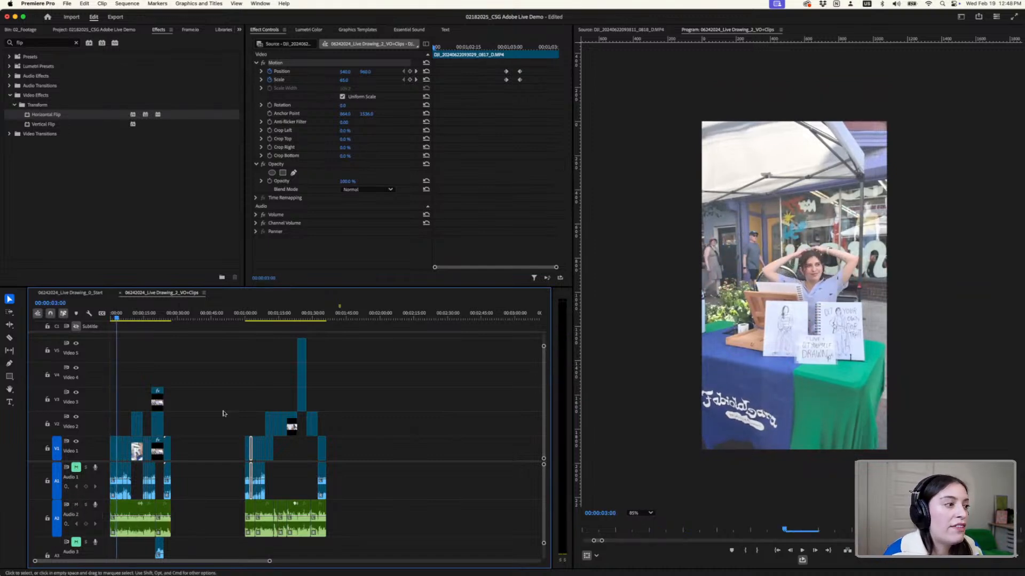
{"action": "left_click", "coordinate": [245, 317]}
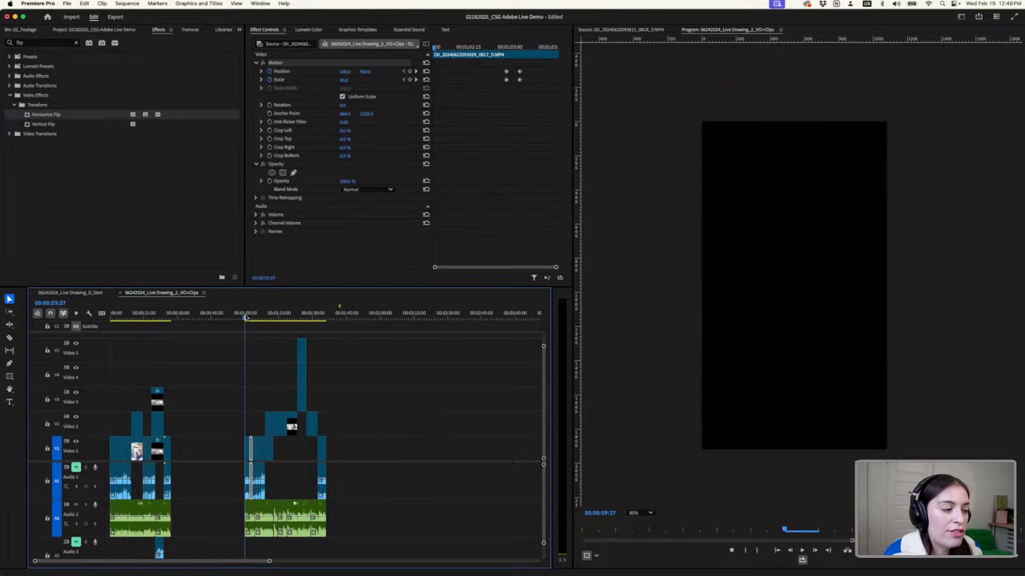
{"action": "key", "text": "space"}
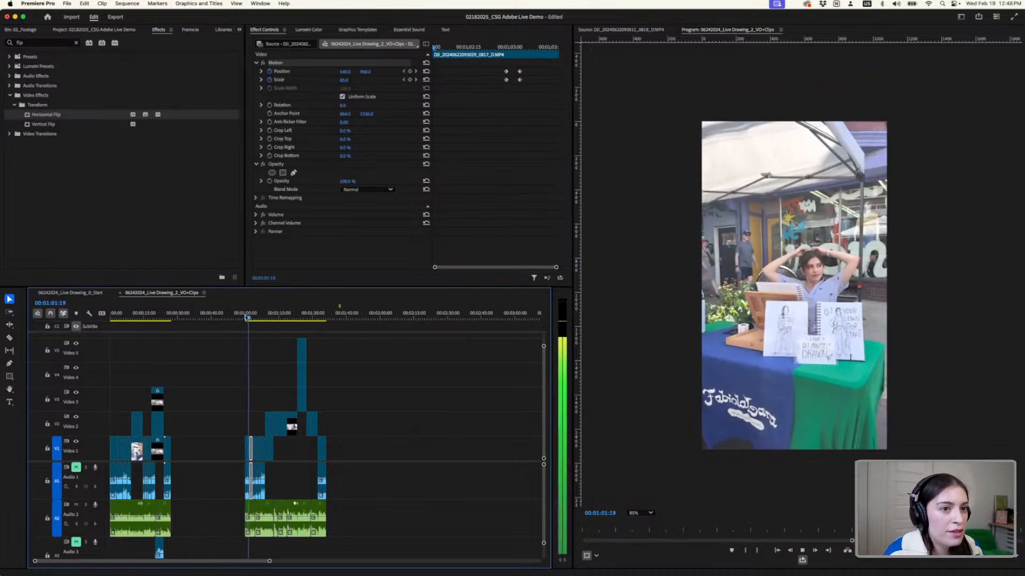
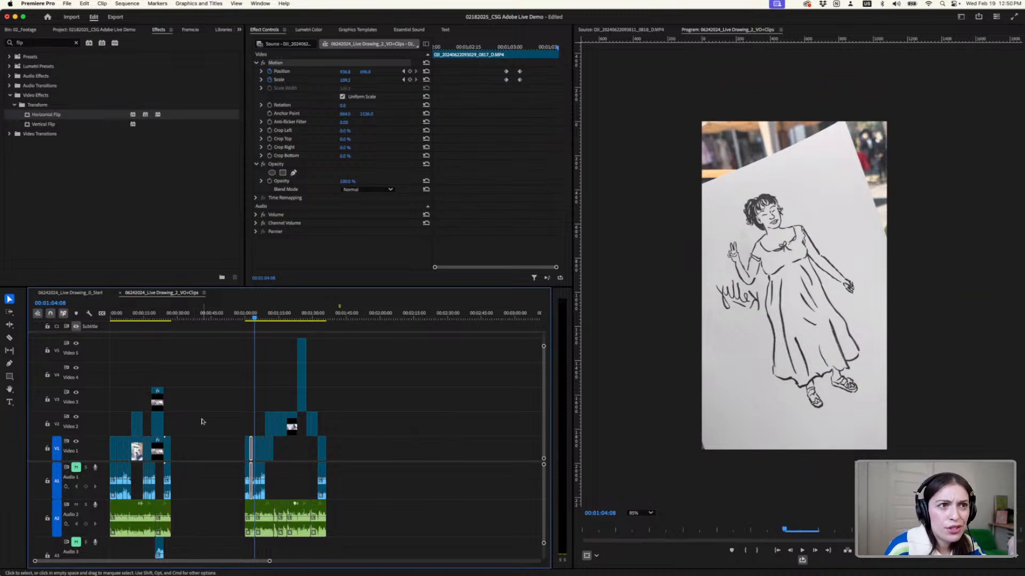
- Open the sequence's transcript and review its text from the opening line through the revised section
{"action": "scroll", "coordinate": [208, 433], "scroll_direction": "up", "scroll_amount": 3}
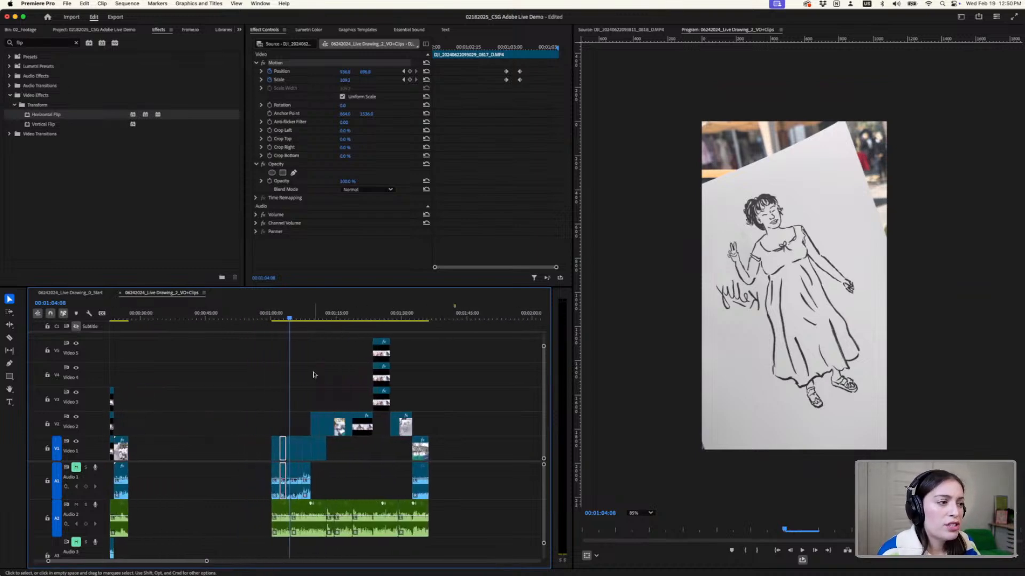
{"action": "scroll", "coordinate": [346, 357], "scroll_direction": "up", "scroll_amount": 1}
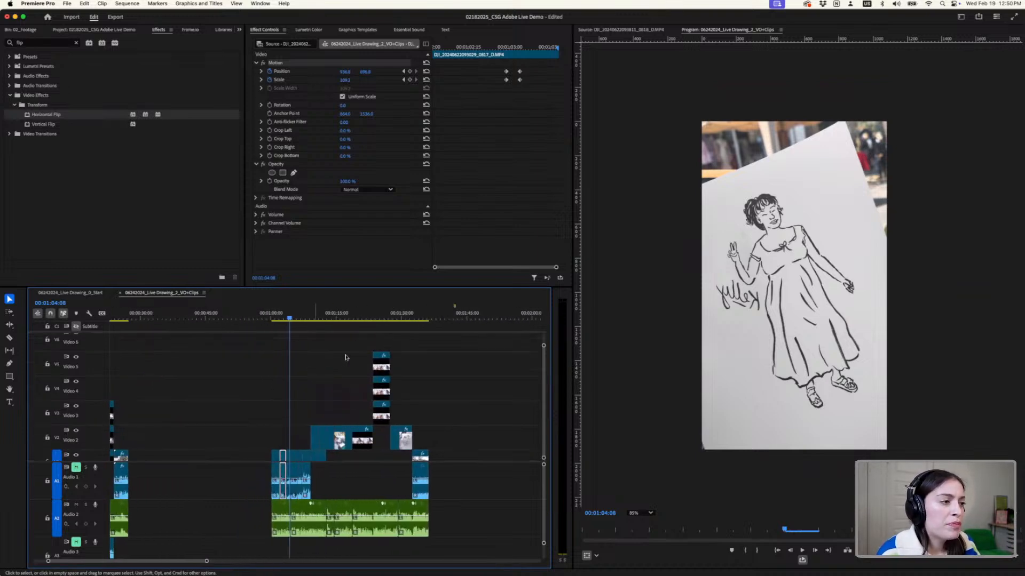
{"action": "left_click", "coordinate": [443, 31]}
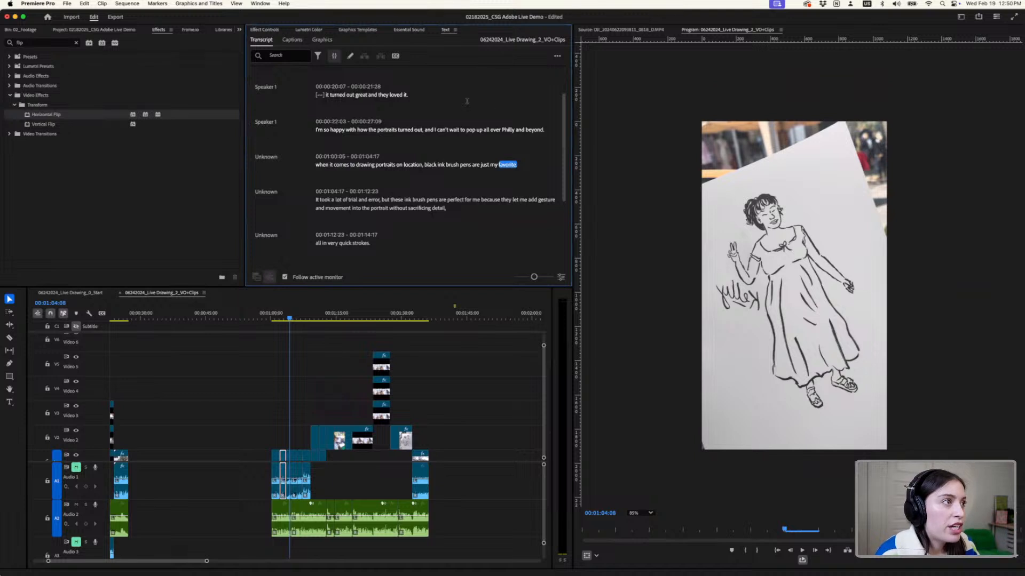
{"action": "scroll", "coordinate": [467, 101], "scroll_direction": "up", "scroll_amount": 2}
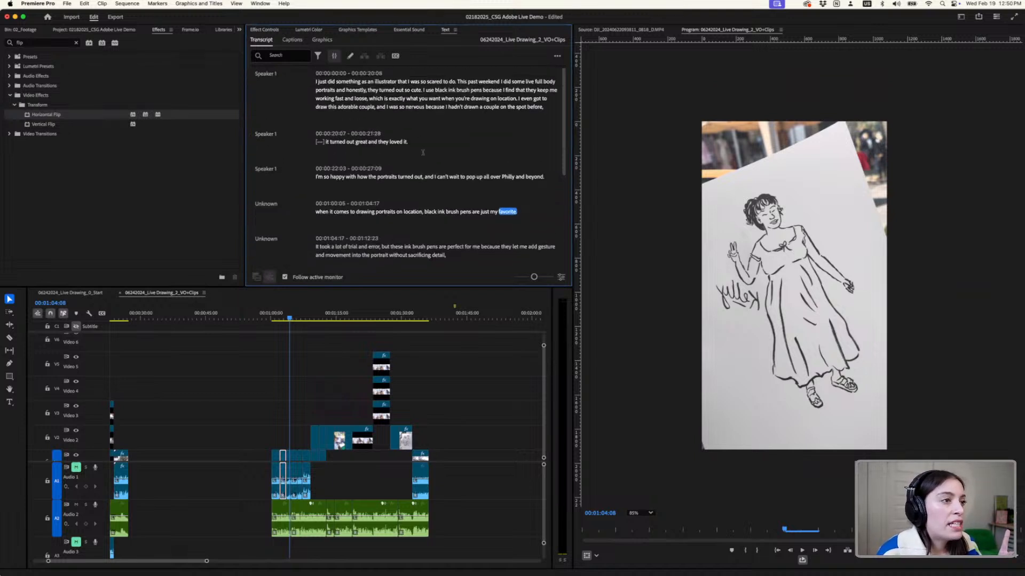
{"action": "scroll", "coordinate": [422, 152], "scroll_direction": "down", "scroll_amount": 3}
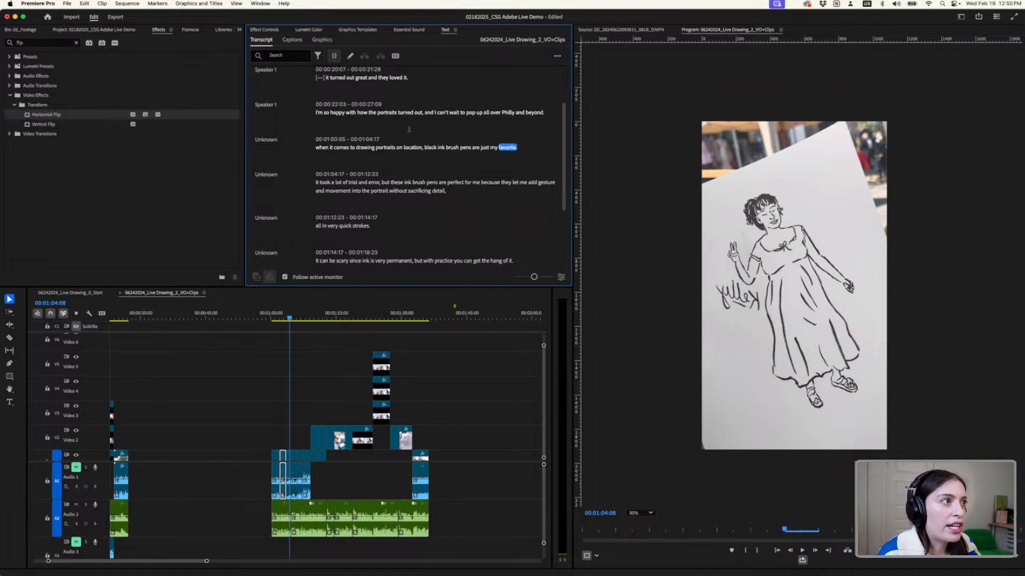
- Create single-line subtitle captions from the transcript, with the maximum character length reduced to about 8 and the minimum duration at its lowest value
{"action": "left_click", "coordinate": [395, 57]}
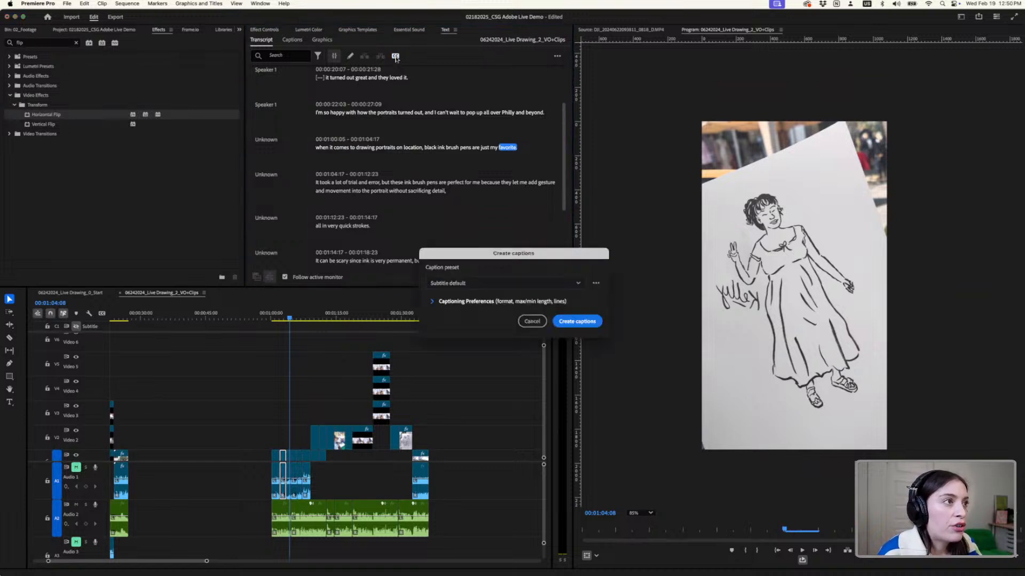
{"action": "left_click", "coordinate": [432, 302]}
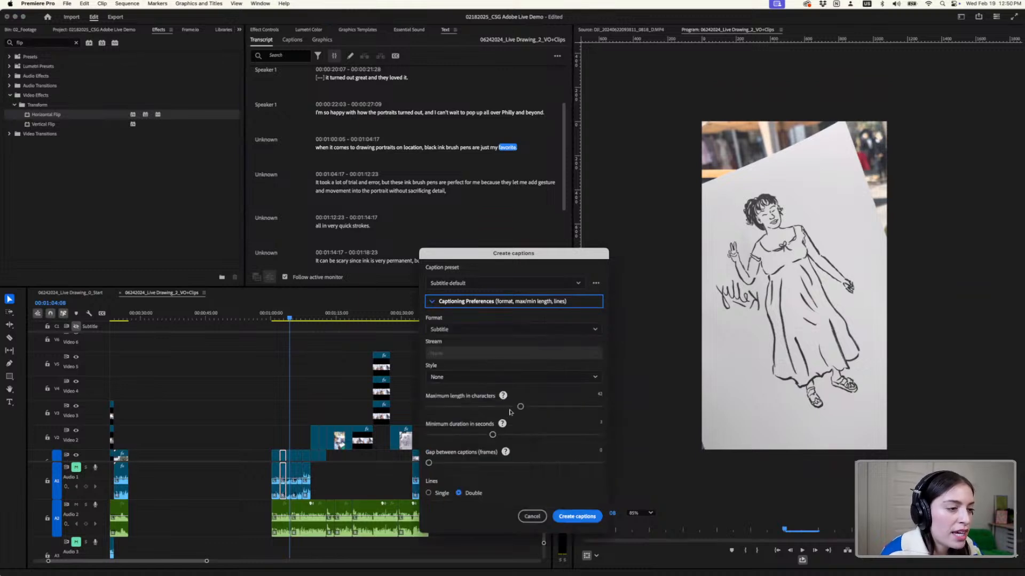
{"action": "left_click_drag", "start_coordinate": [519, 407], "coordinate": [430, 410]}
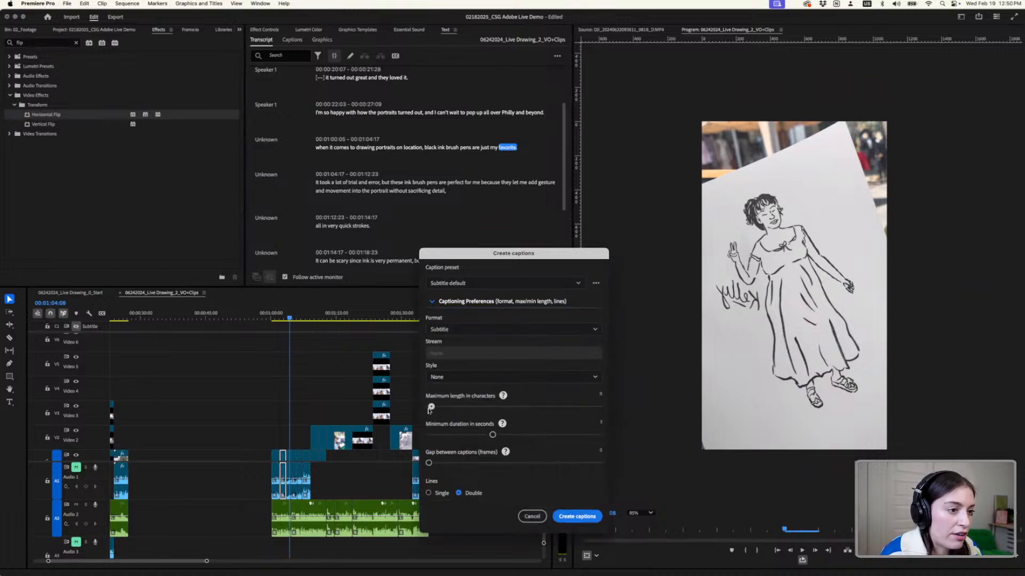
{"action": "left_click_drag", "start_coordinate": [493, 435], "coordinate": [426, 435]}
{"action": "left_click", "coordinate": [442, 493]}
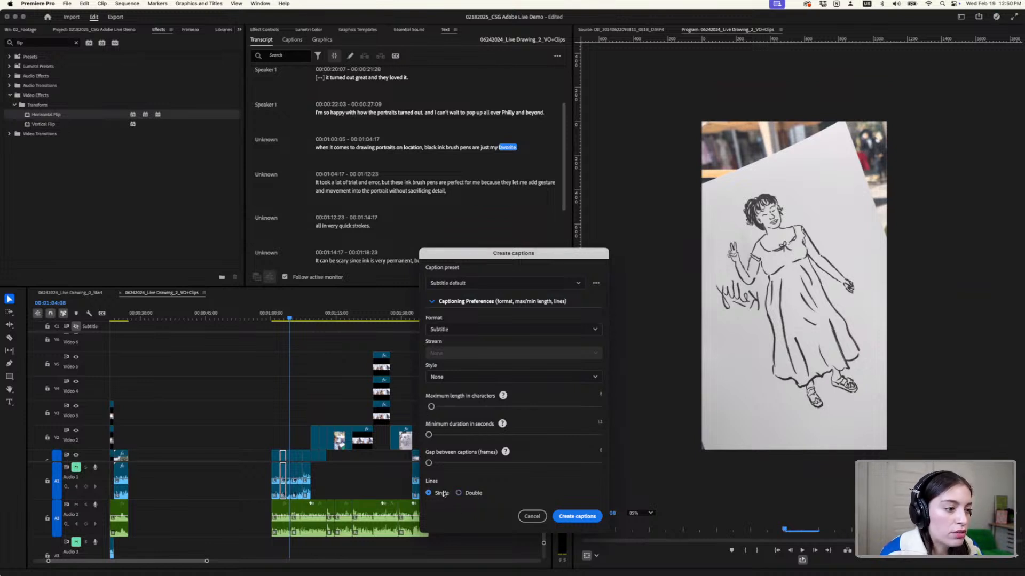
{"action": "left_click", "coordinate": [462, 377]}
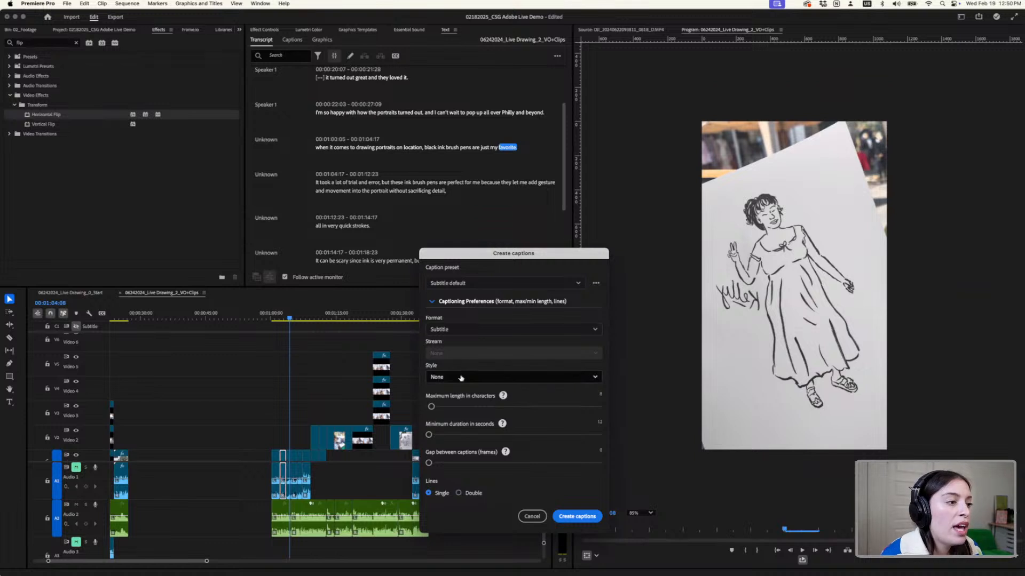
{"action": "left_click", "coordinate": [462, 377]}
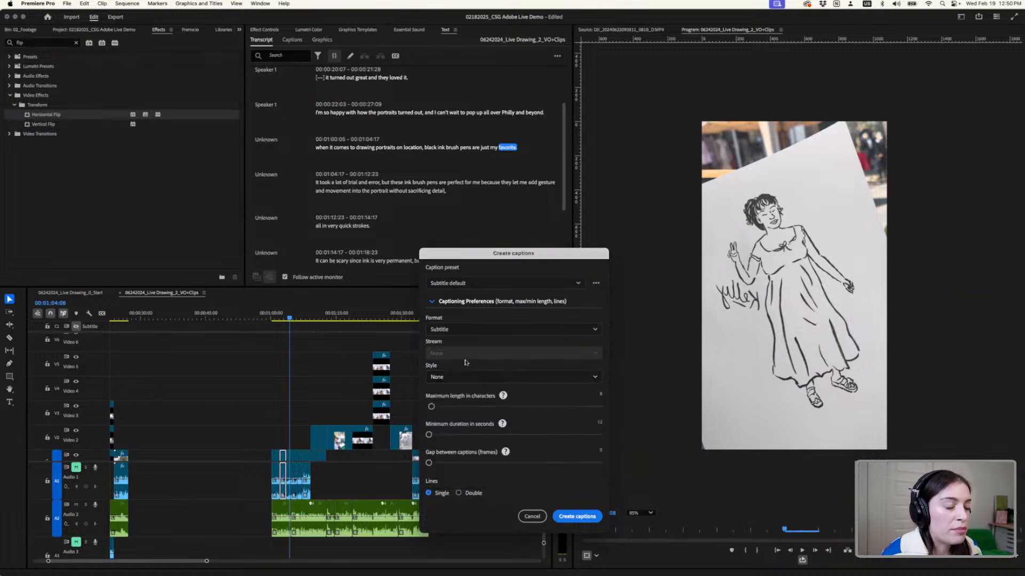
{"action": "left_click", "coordinate": [580, 516]}
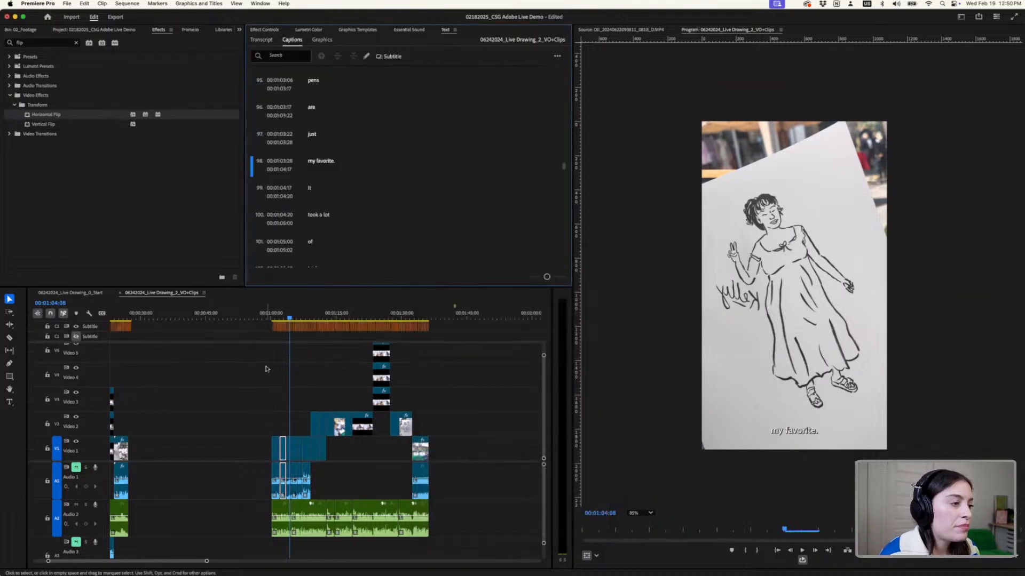
- Play the captioned revised section from 00;01;00;02 to about 00;01;01;26
{"action": "scroll", "coordinate": [266, 369], "scroll_direction": "up", "scroll_amount": 3}
{"action": "left_click", "coordinate": [280, 319]}
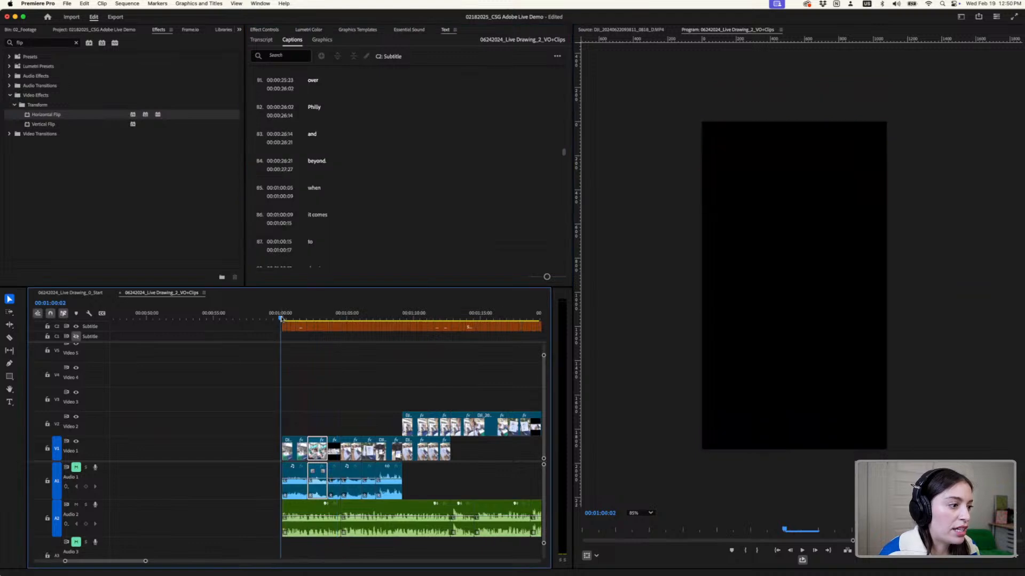
{"action": "key", "text": "space"}
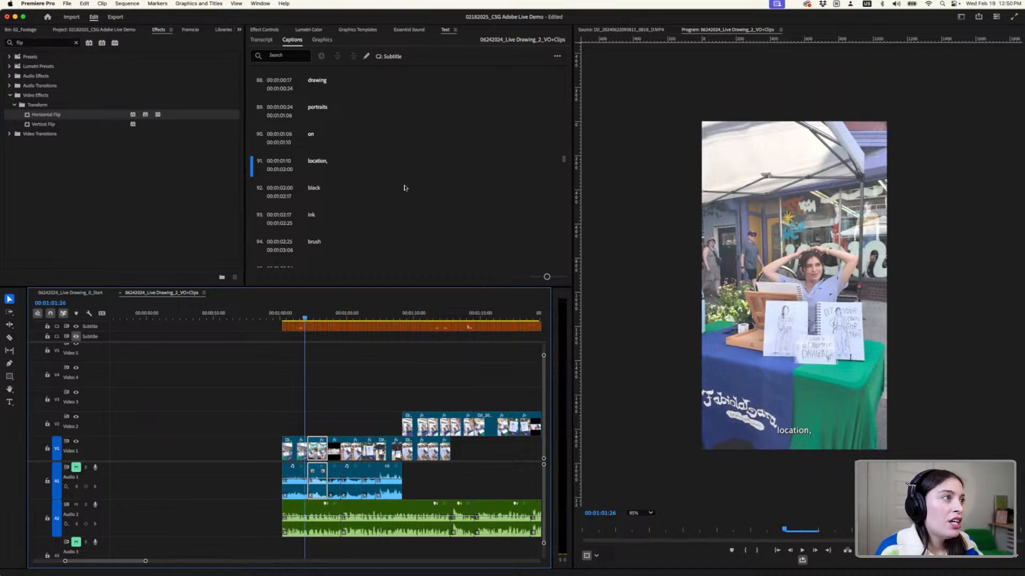
- Select the "when" caption at the start of the revised section, around 00;01;00;06
{"action": "left_click", "coordinate": [318, 42]}
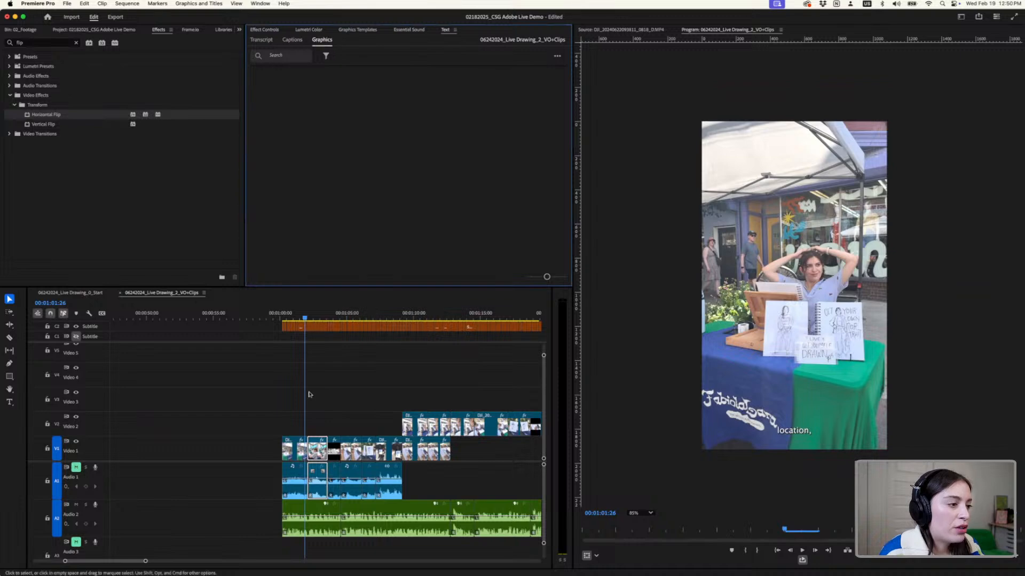
{"action": "scroll", "coordinate": [300, 314], "scroll_direction": "up", "scroll_amount": 4}
{"action": "left_click", "coordinate": [242, 315]}
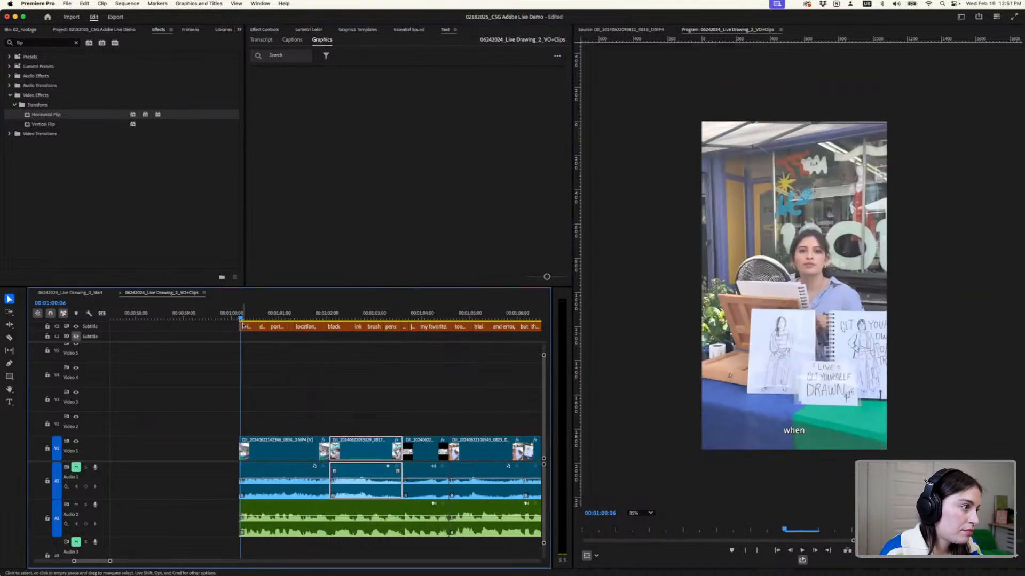
{"action": "left_click", "coordinate": [241, 326]}
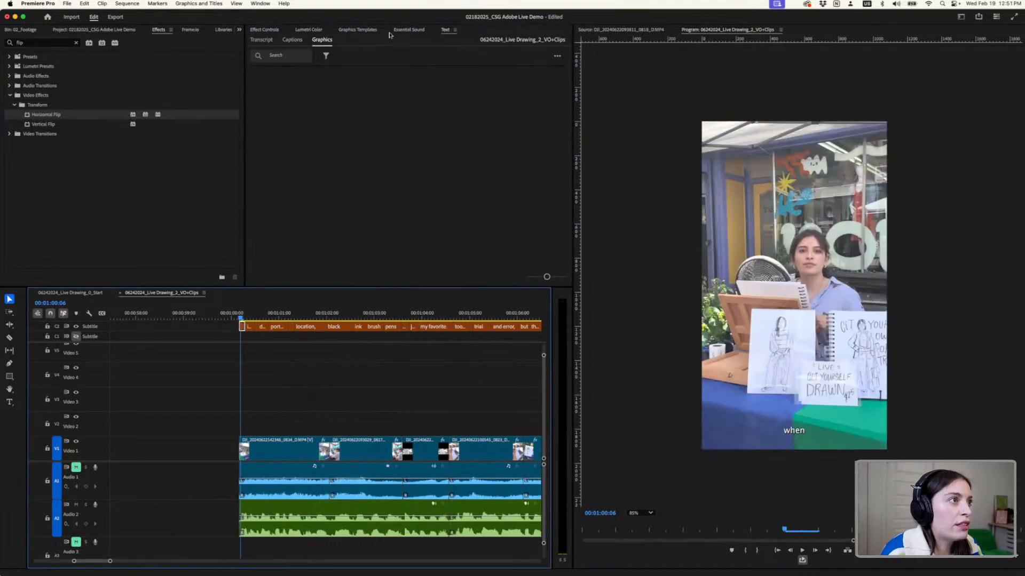
- Look for the "when" caption's formatting options among the graphics templates, effect controls, sound and caption text settings
{"action": "left_click", "coordinate": [369, 31]}
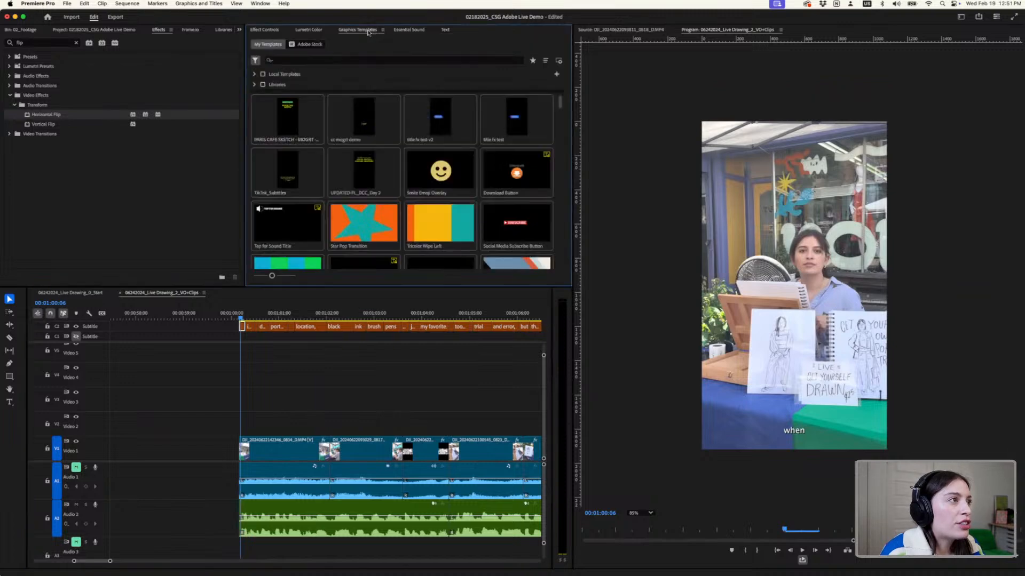
{"action": "left_click", "coordinate": [265, 31]}
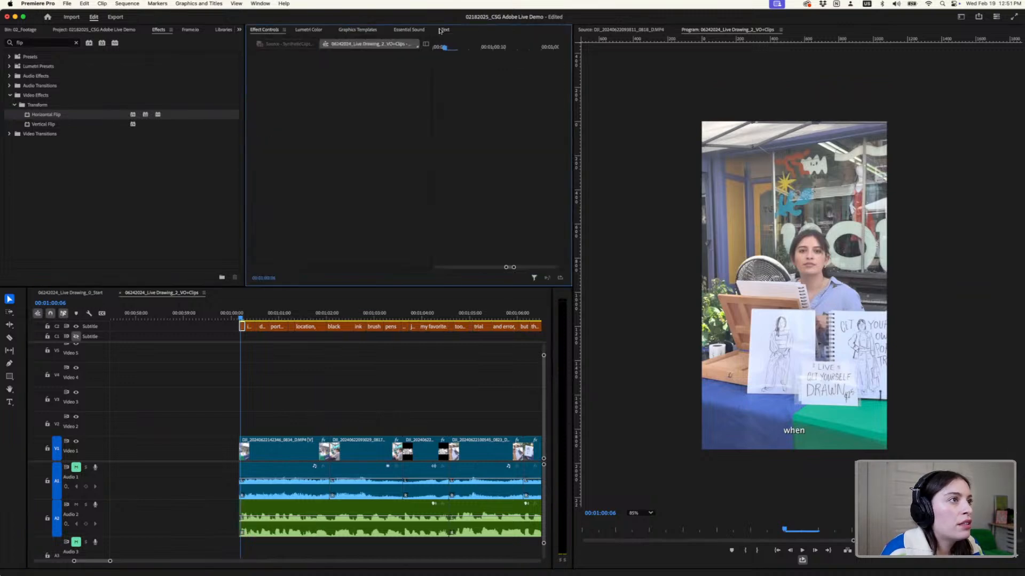
{"action": "left_click", "coordinate": [401, 31]}
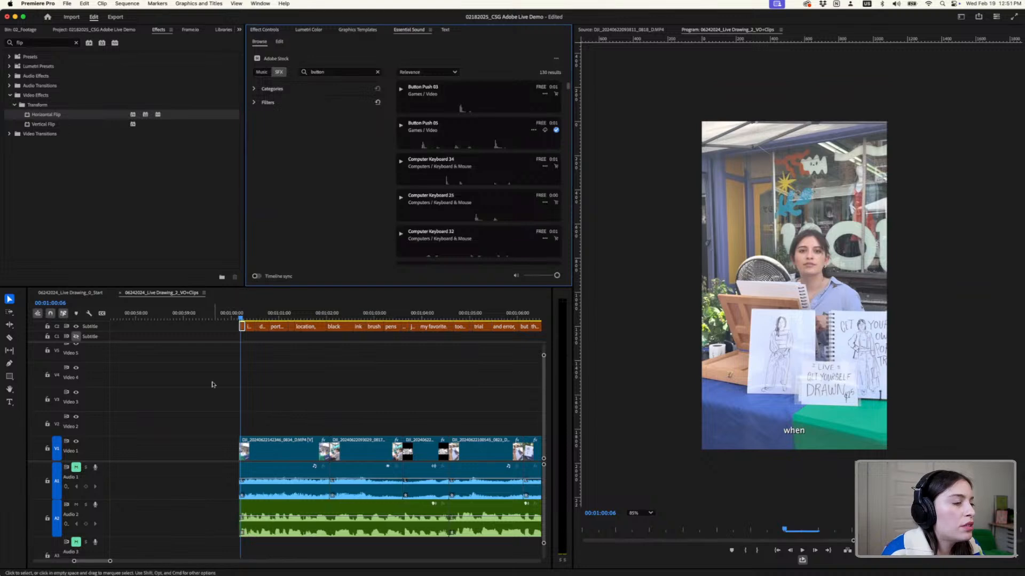
{"action": "scroll", "coordinate": [245, 337], "scroll_direction": "up", "scroll_amount": 5}
{"action": "scroll", "coordinate": [243, 336], "scroll_direction": "up", "scroll_amount": 3}
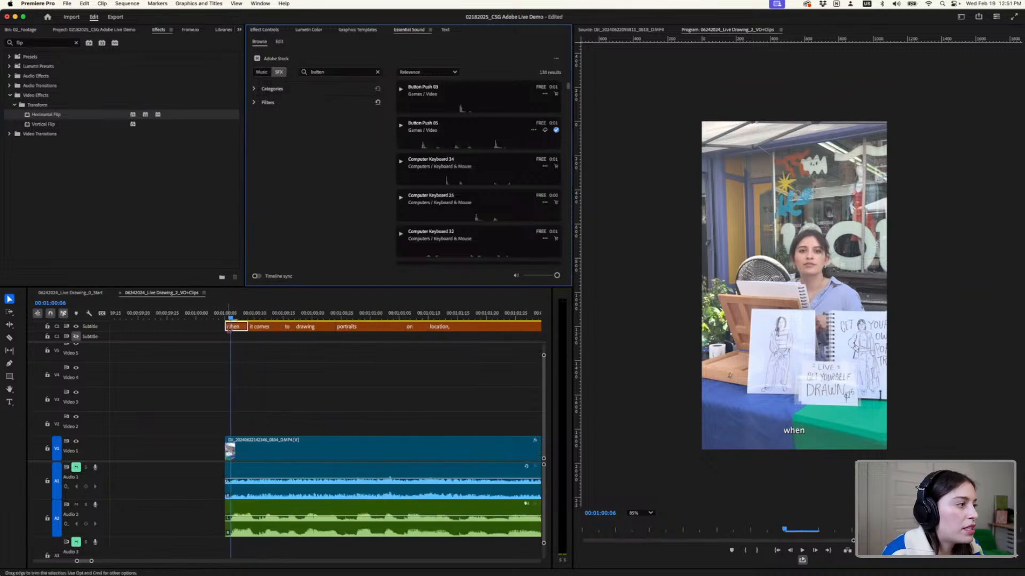
{"action": "left_click", "coordinate": [280, 42]}
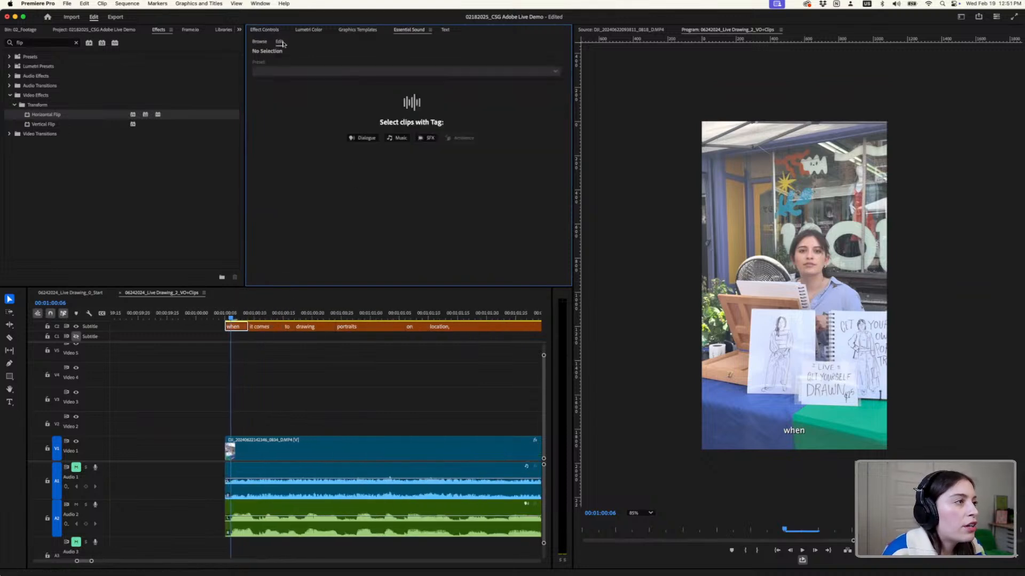
{"action": "left_click", "coordinate": [447, 30]}
{"action": "left_click", "coordinate": [290, 40]}
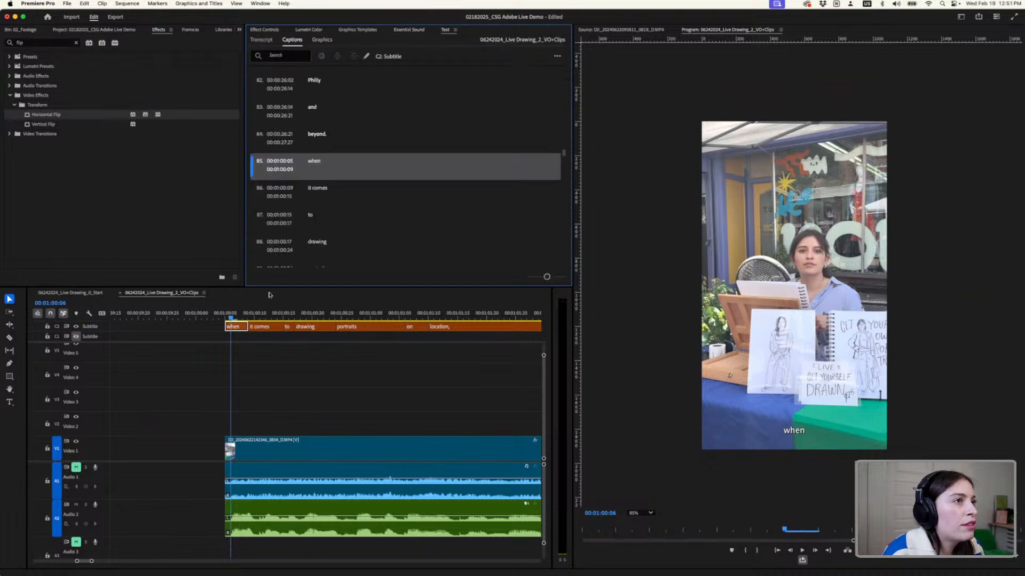
{"action": "left_click", "coordinate": [271, 31]}
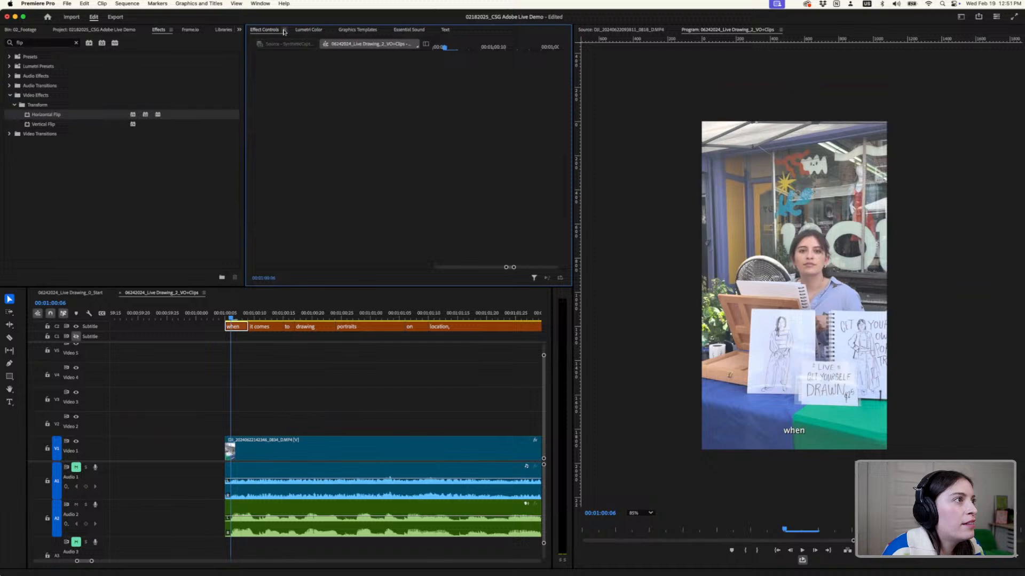
- Show the properties of the "when" caption and dock them as a full-width area in the current workspace
{"action": "left_click", "coordinate": [261, 4]}
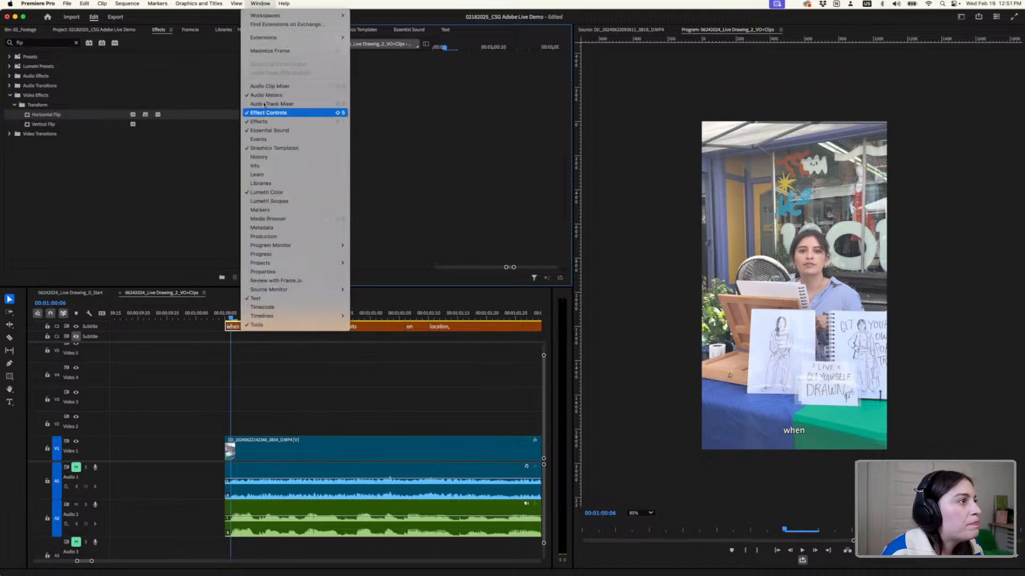
{"action": "left_click", "coordinate": [270, 273]}
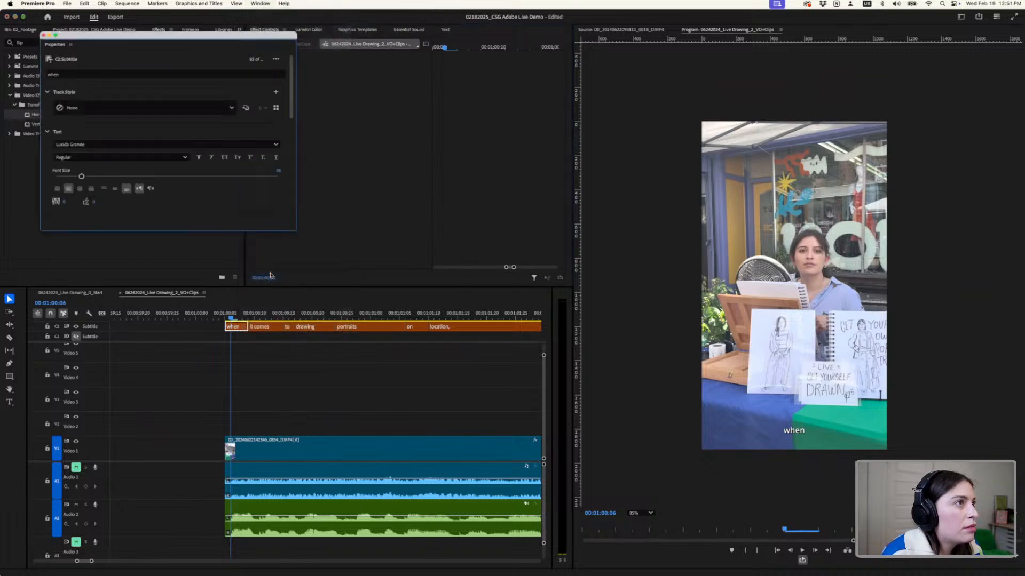
{"action": "left_click_drag", "start_coordinate": [132, 35], "coordinate": [447, 141]}
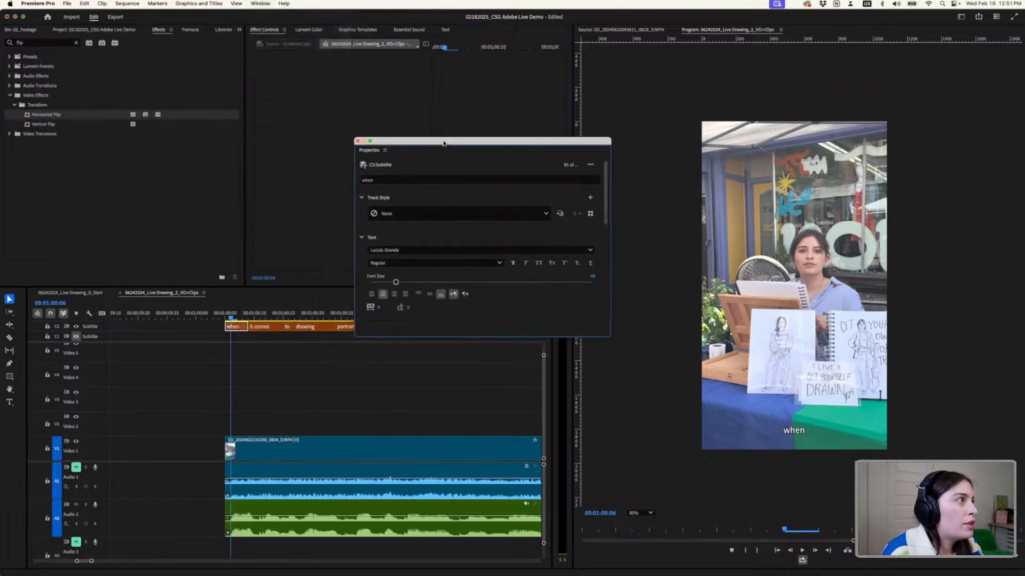
{"action": "left_click_drag", "start_coordinate": [375, 137], "coordinate": [384, 30]}
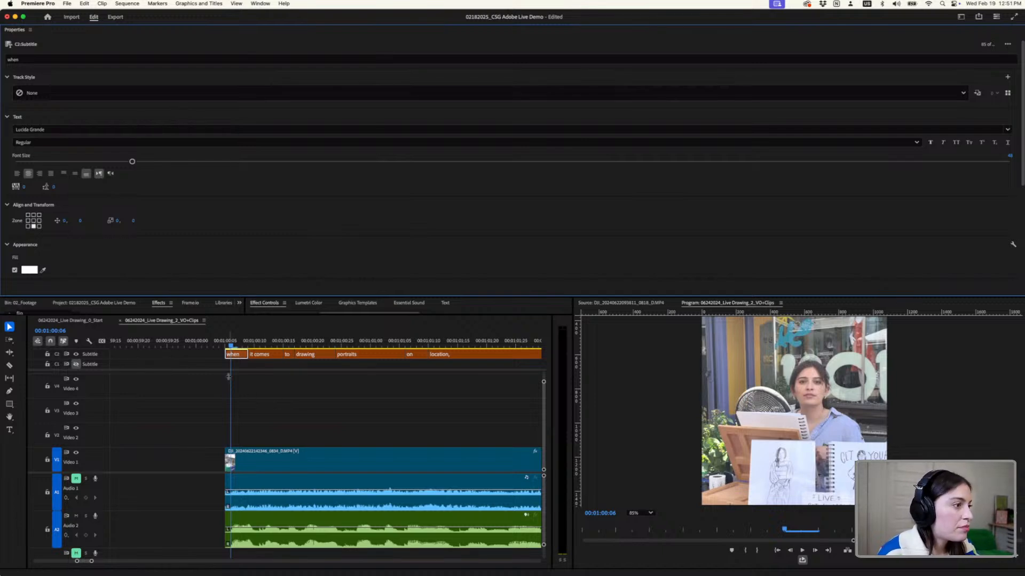
- Open the font list for the selected "when" caption
{"action": "left_click", "coordinate": [234, 360]}
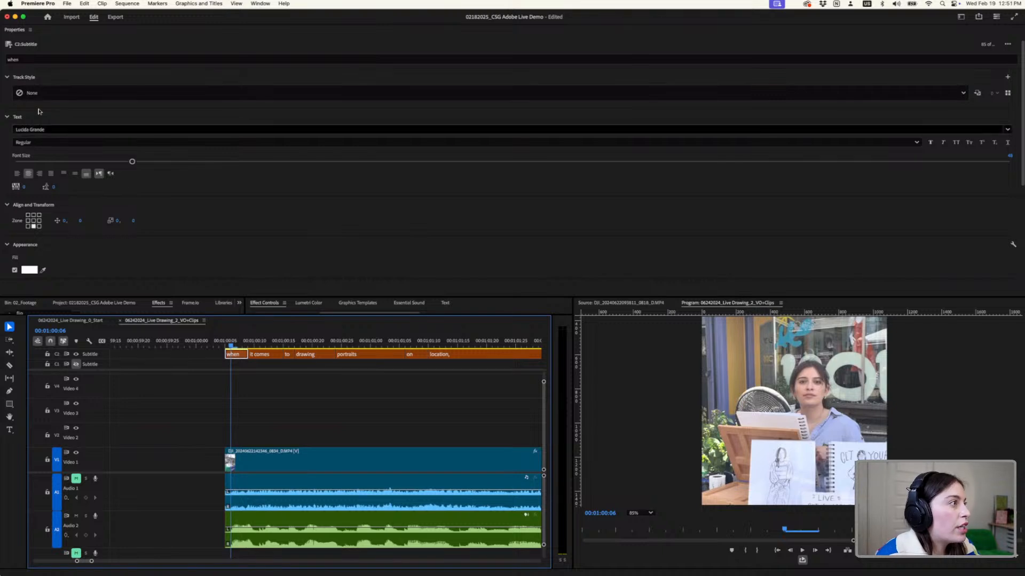
{"action": "left_click", "coordinate": [45, 129]}
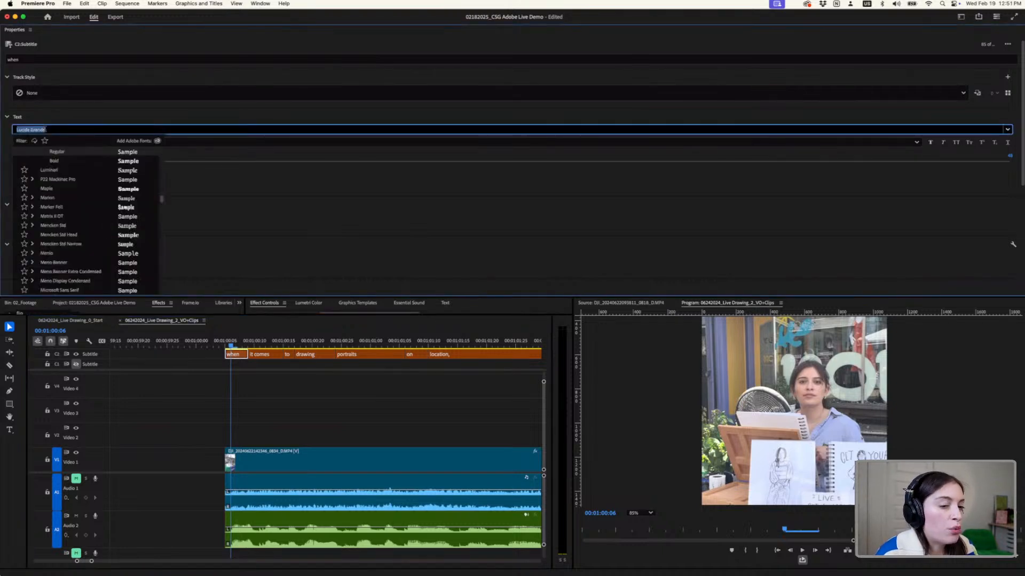
{"action": "left_click", "coordinate": [46, 130]}
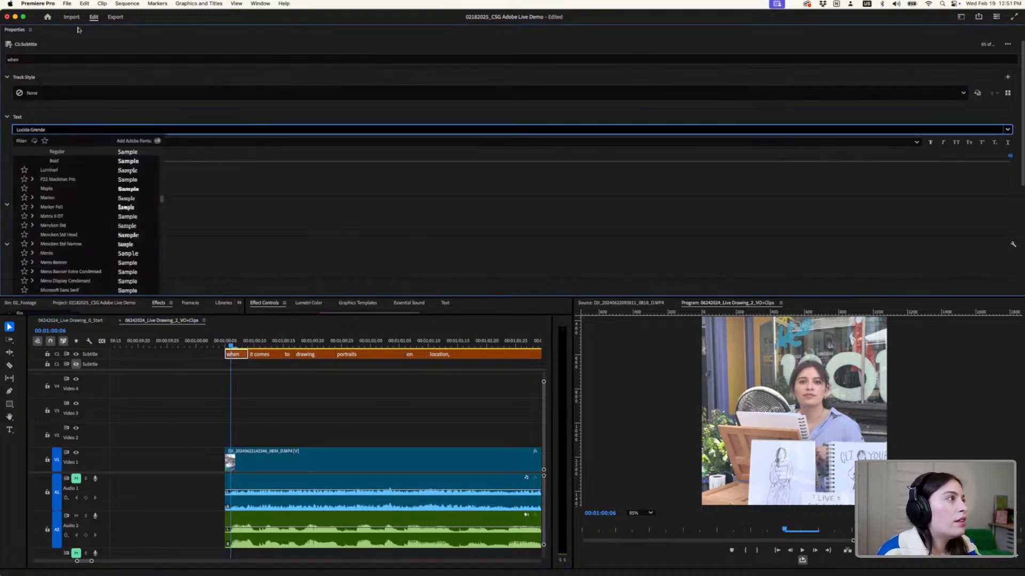
- Switch to the Vertical workspace and close its empty timeline
{"action": "left_click", "coordinate": [260, 3]}
{"action": "mouse_move", "coordinate": [299, 15]}
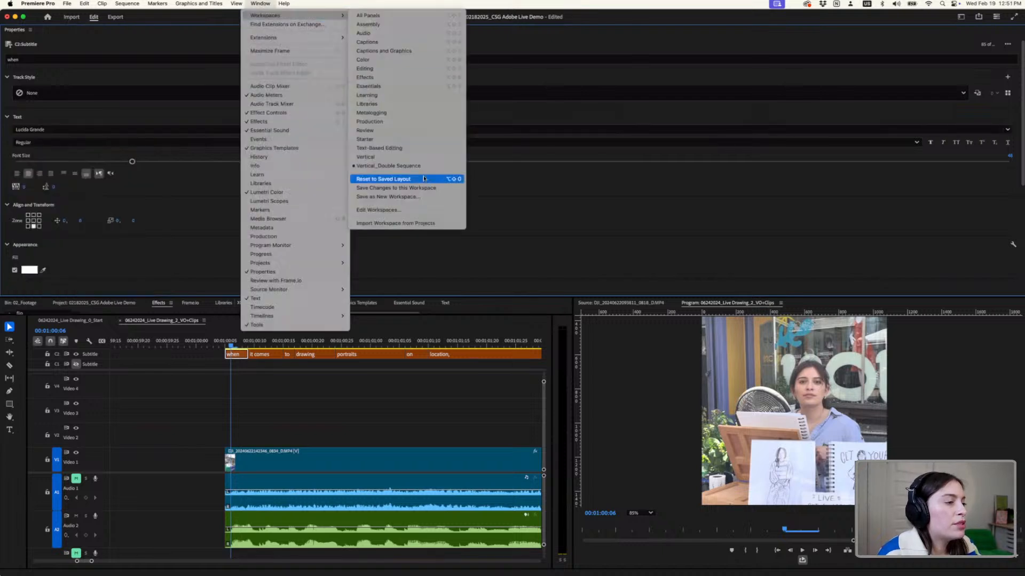
{"action": "left_click", "coordinate": [418, 155]}
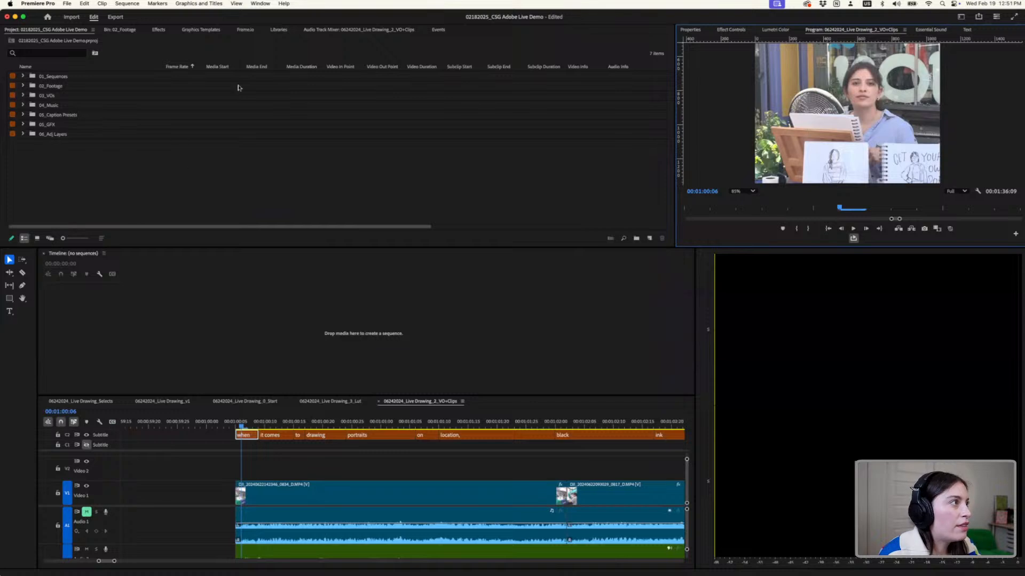
{"action": "left_click", "coordinate": [43, 254]}
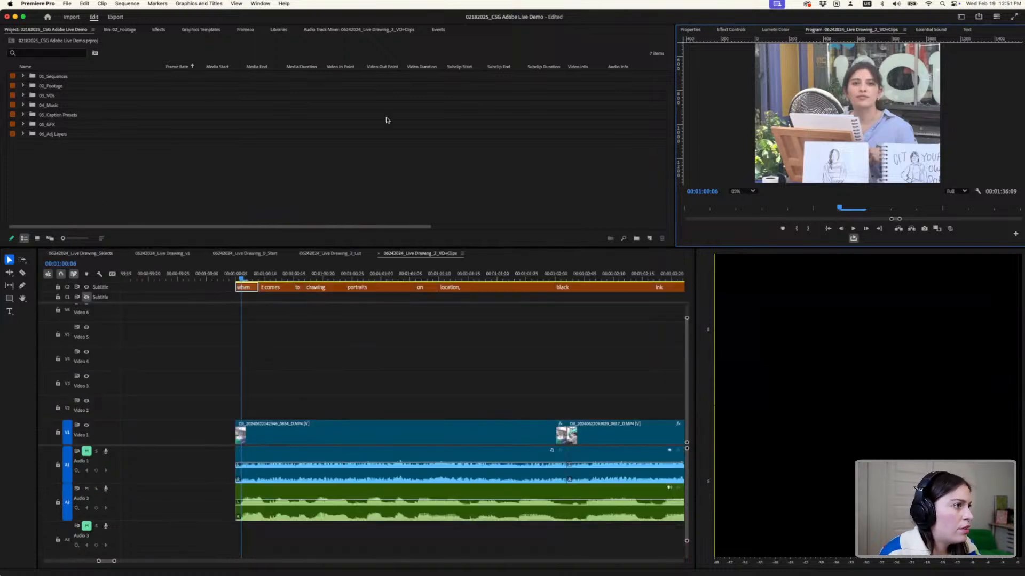
{"action": "left_click", "coordinate": [258, 5]}
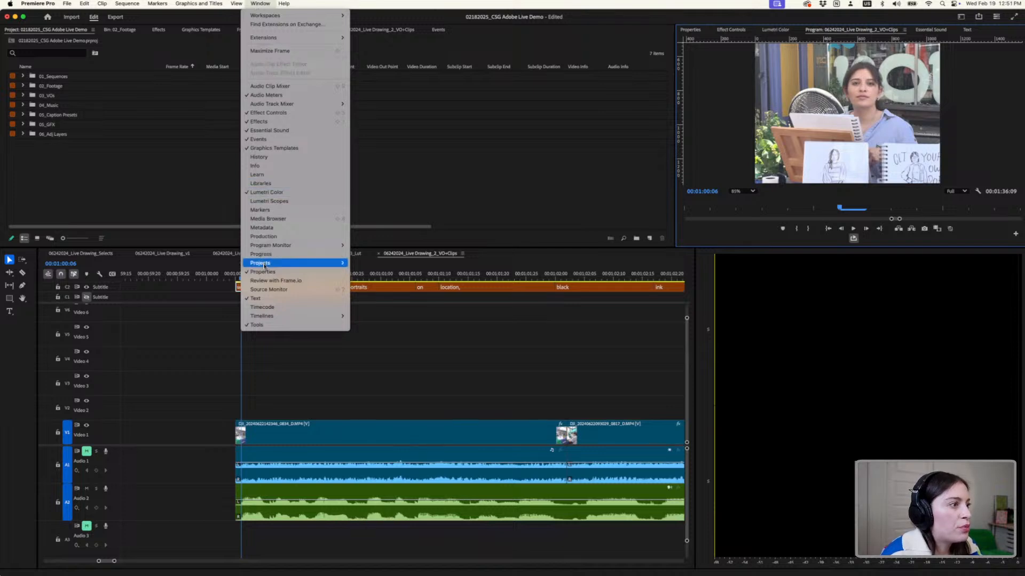
{"action": "left_click", "coordinate": [109, 160]}
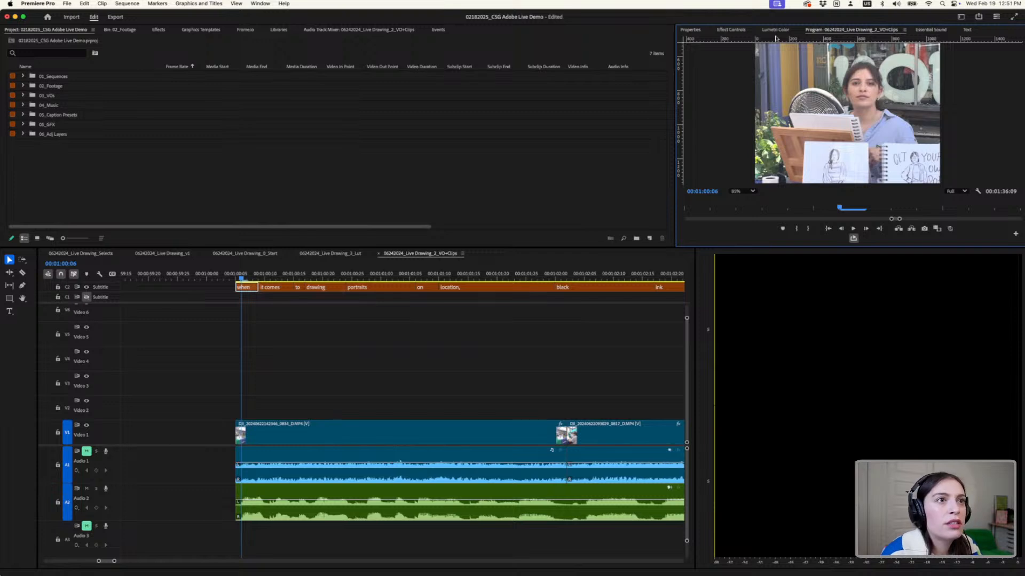
- Try docking the Properties with the project bins and giving the Program preview more height
{"action": "left_click", "coordinate": [683, 31]}
{"action": "left_click_drag", "start_coordinate": [685, 31], "coordinate": [457, 33]}
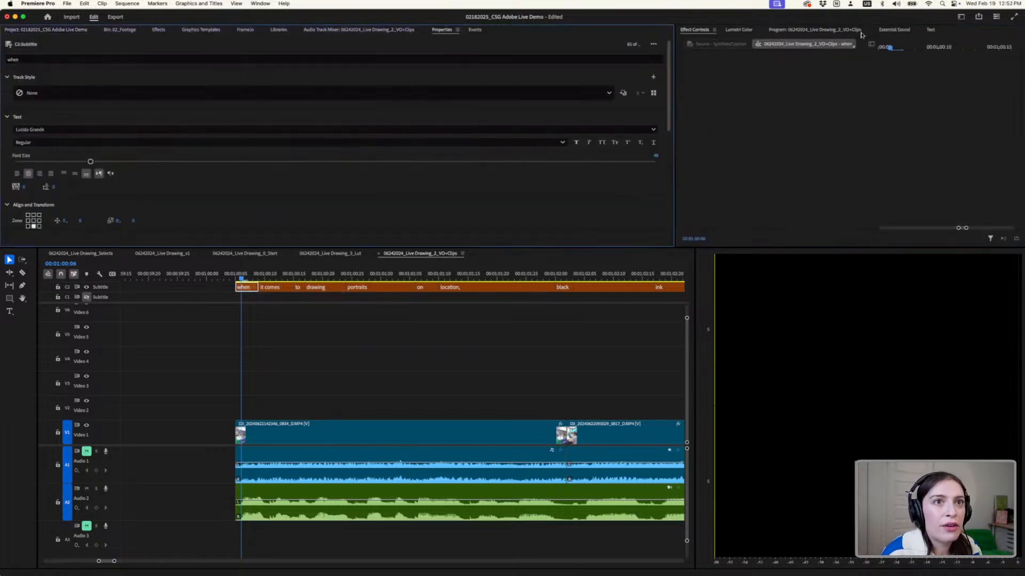
{"action": "left_click", "coordinate": [831, 31]}
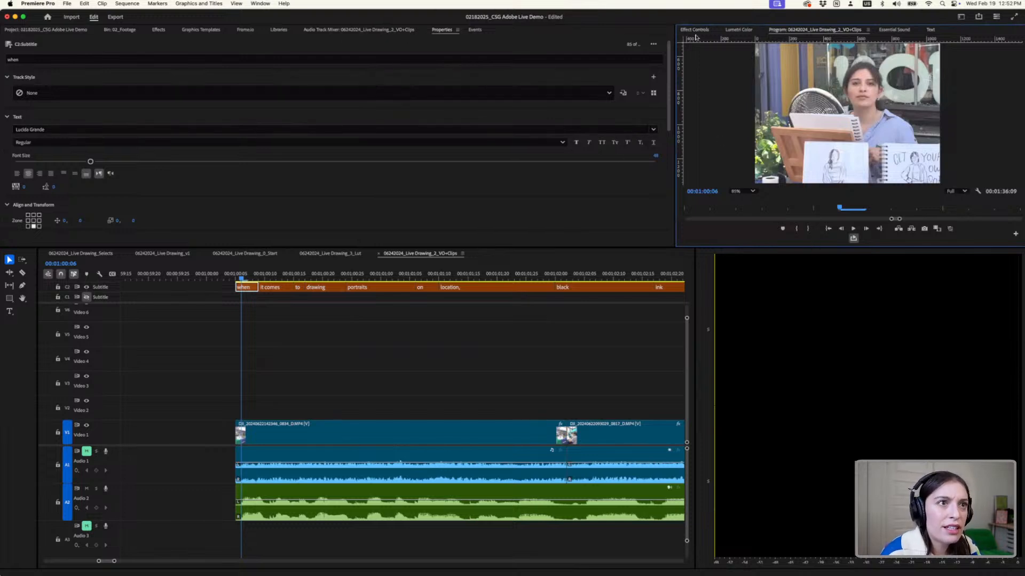
{"action": "left_click", "coordinate": [723, 33]}
{"action": "left_click", "coordinate": [789, 31]}
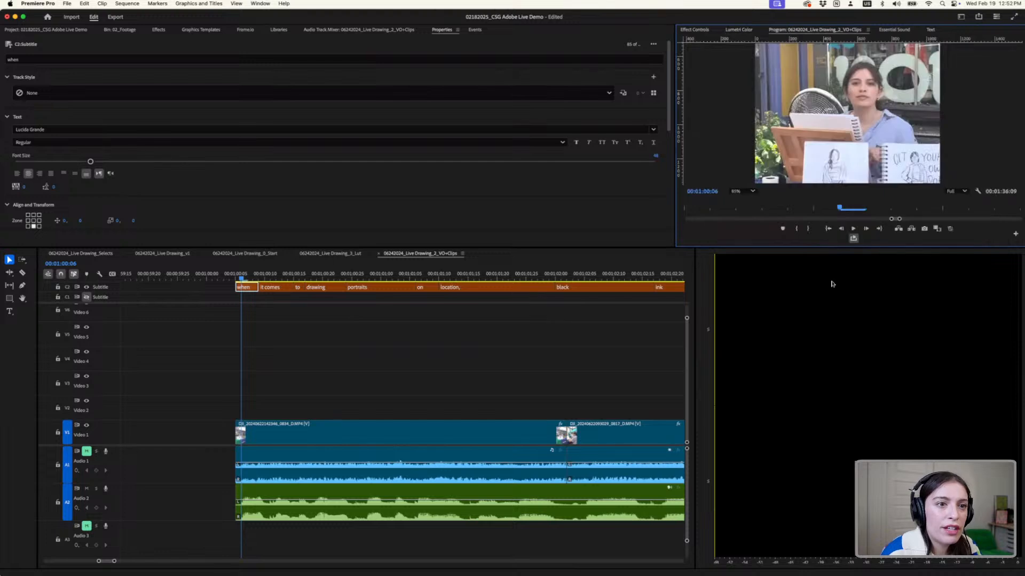
{"action": "left_click_drag", "start_coordinate": [830, 247], "coordinate": [829, 267]}
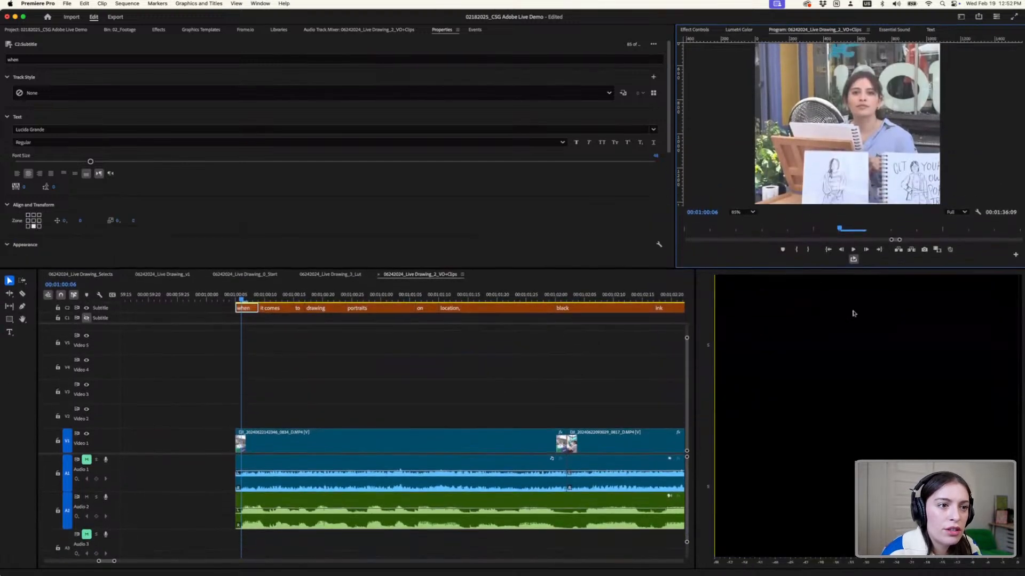
- Reset the current workspace to its saved layout
{"action": "left_click", "coordinate": [261, 3]}
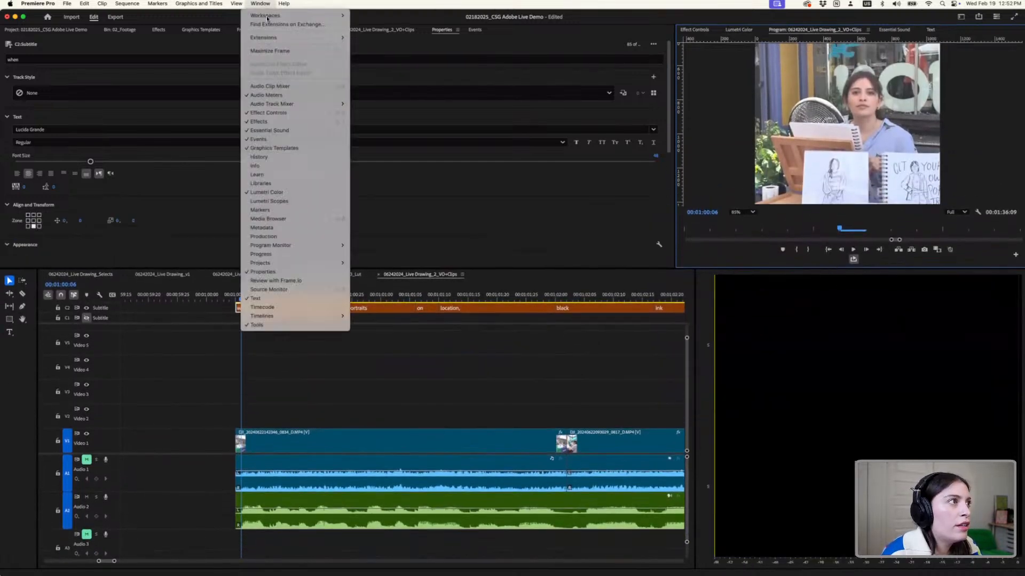
{"action": "mouse_move", "coordinate": [299, 16]}
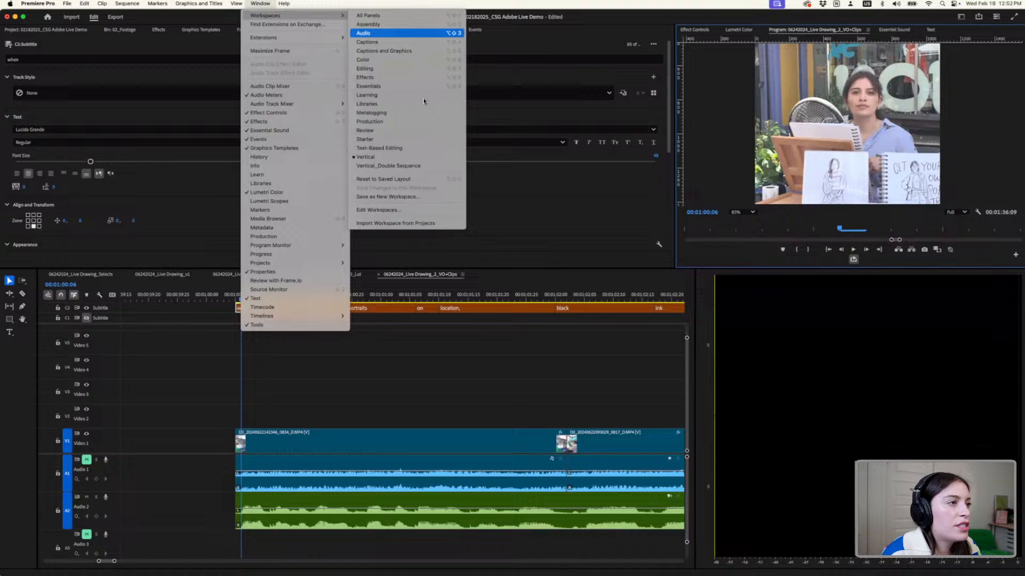
{"action": "left_click", "coordinate": [407, 178]}
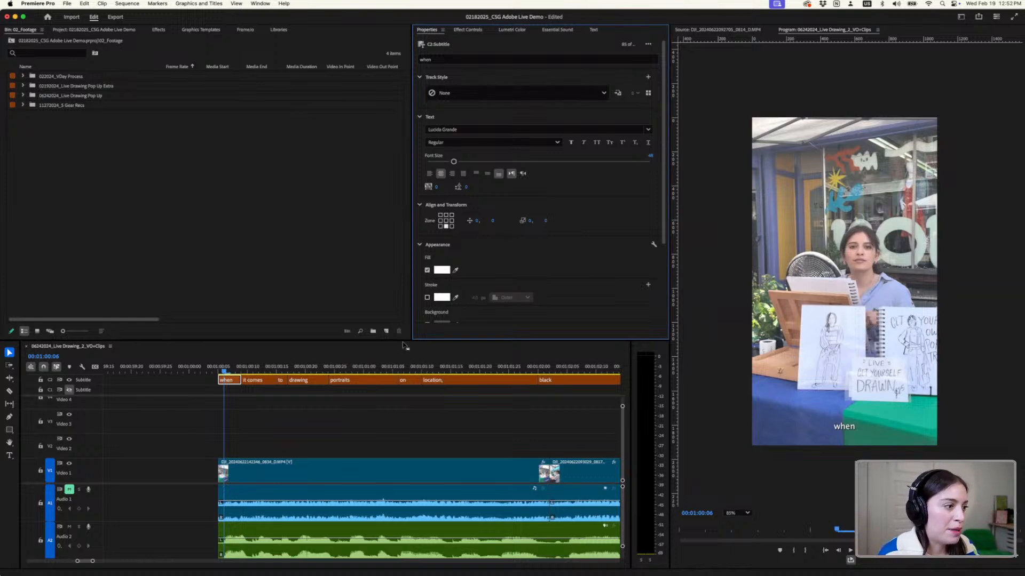
- Format the "when" caption in Helvetica Bold at size 181 and place it in the centre zone of the frame
{"action": "left_click", "coordinate": [234, 383]}
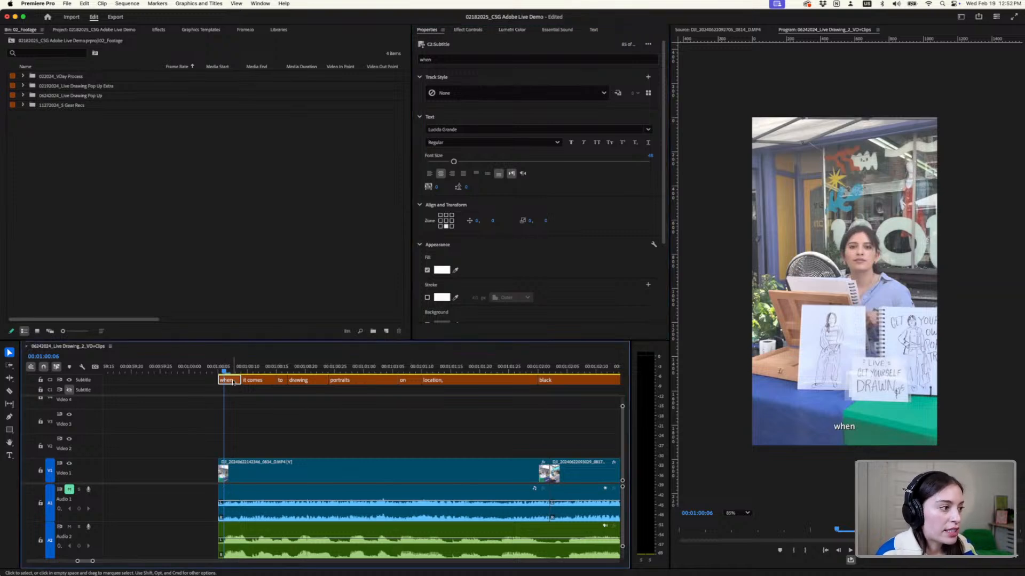
{"action": "left_click", "coordinate": [428, 31]}
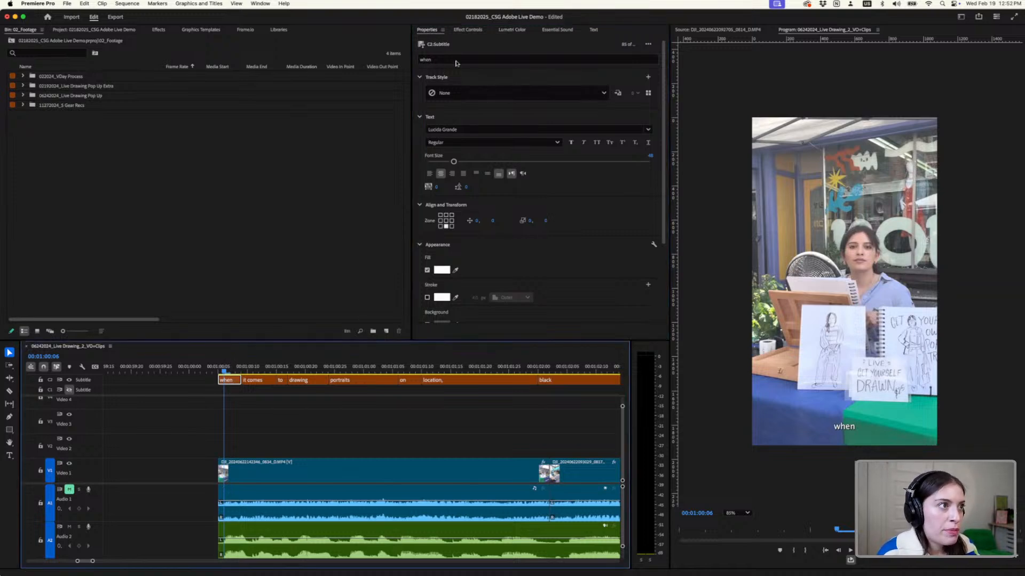
{"action": "left_click", "coordinate": [508, 129]}
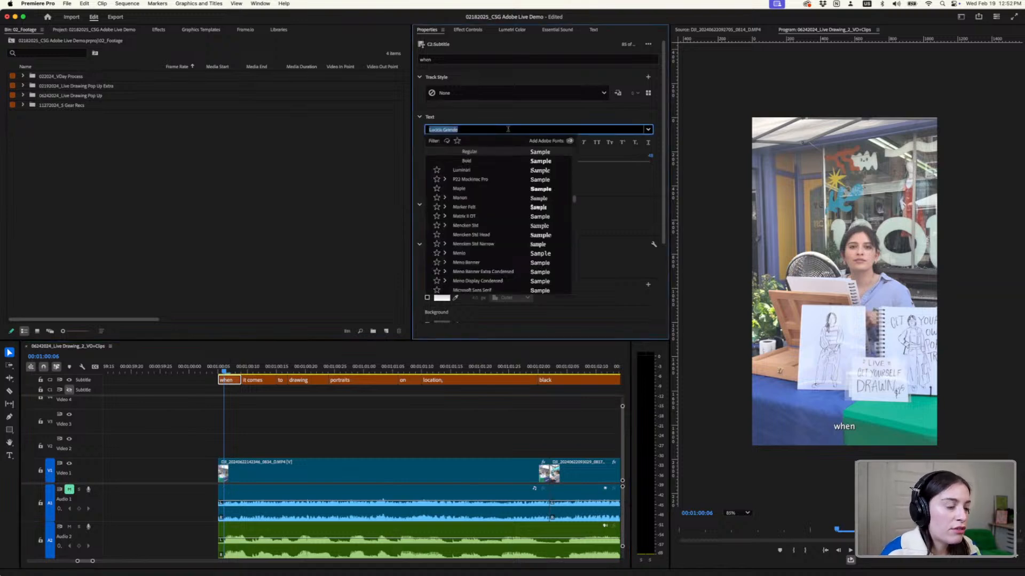
{"action": "type", "text": "helv"}
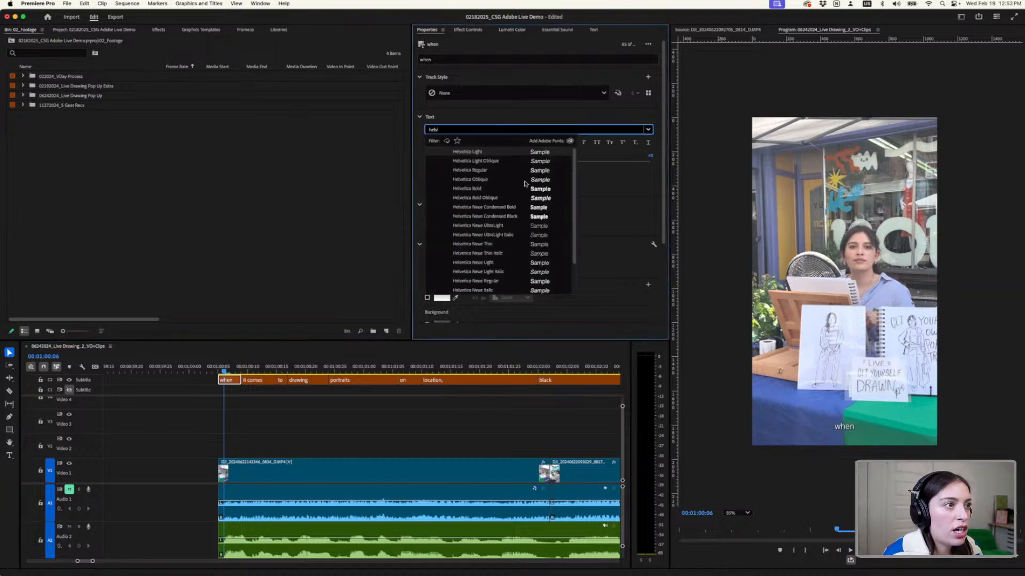
{"action": "left_click", "coordinate": [524, 189]}
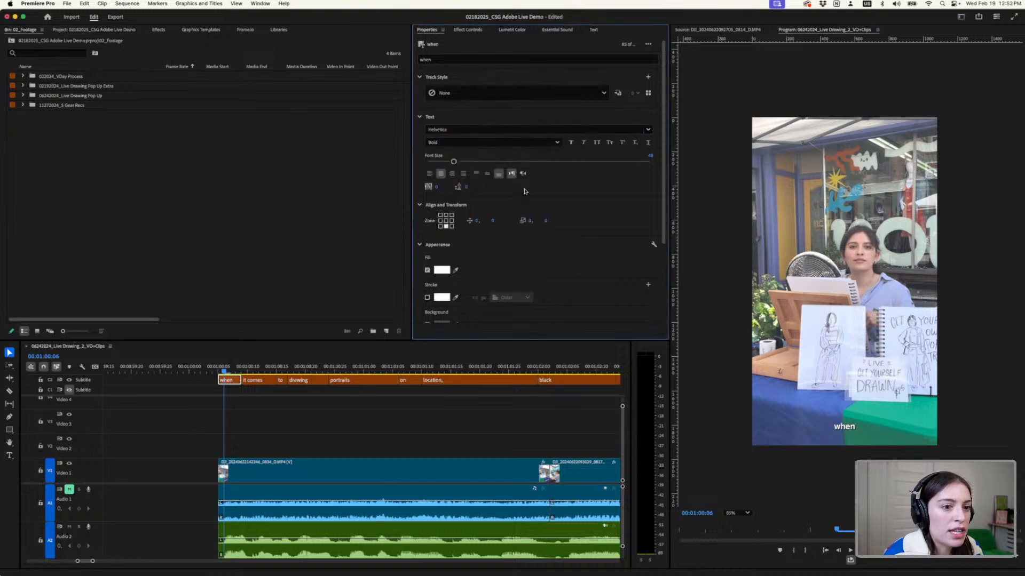
{"action": "left_click", "coordinate": [447, 221]}
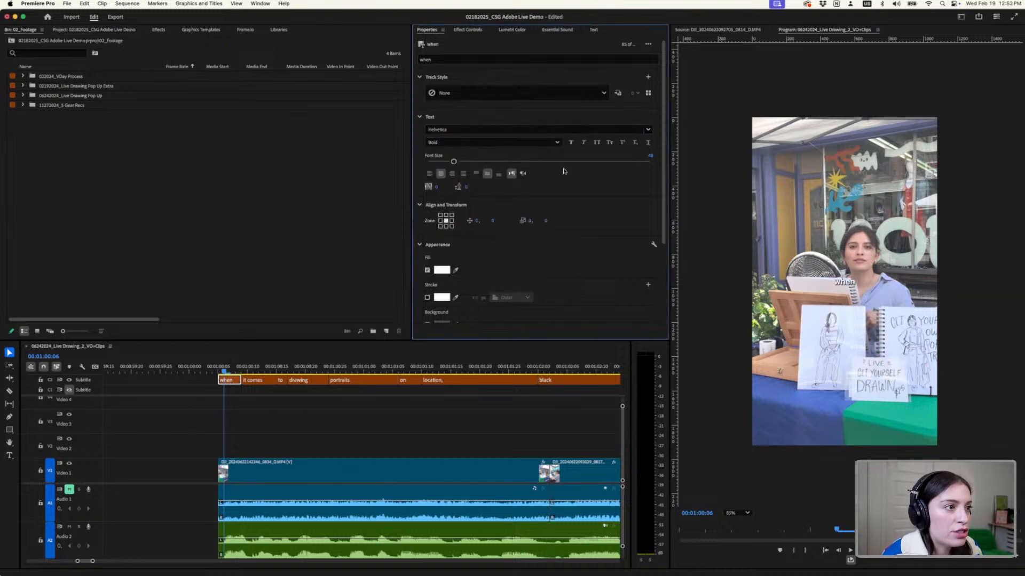
{"action": "left_click_drag", "start_coordinate": [454, 163], "coordinate": [527, 162]}
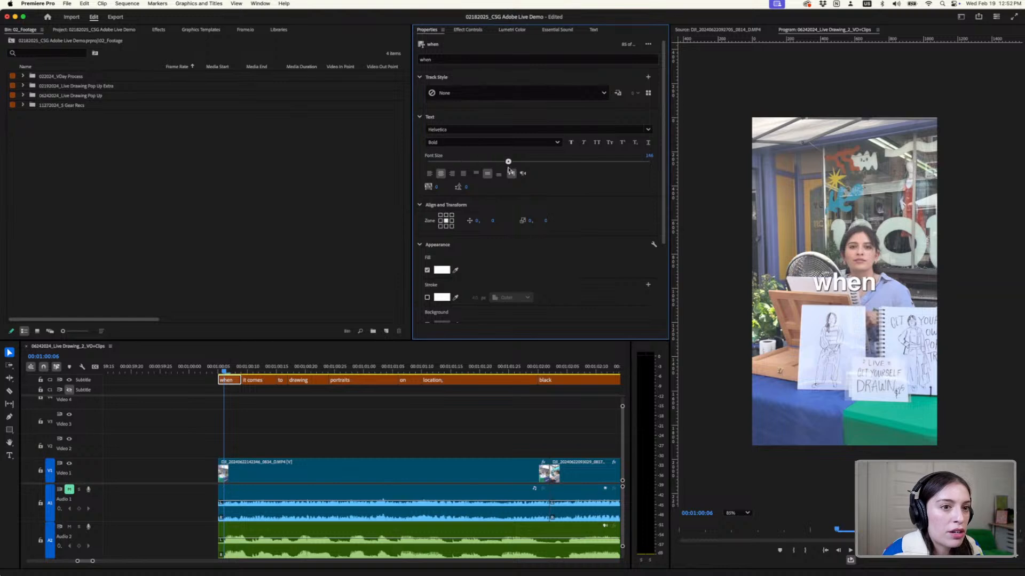
- Give the "when" caption a bright yellow fill, FFD000, starting from a yellow sampled in the video frame
{"action": "left_click", "coordinate": [456, 270]}
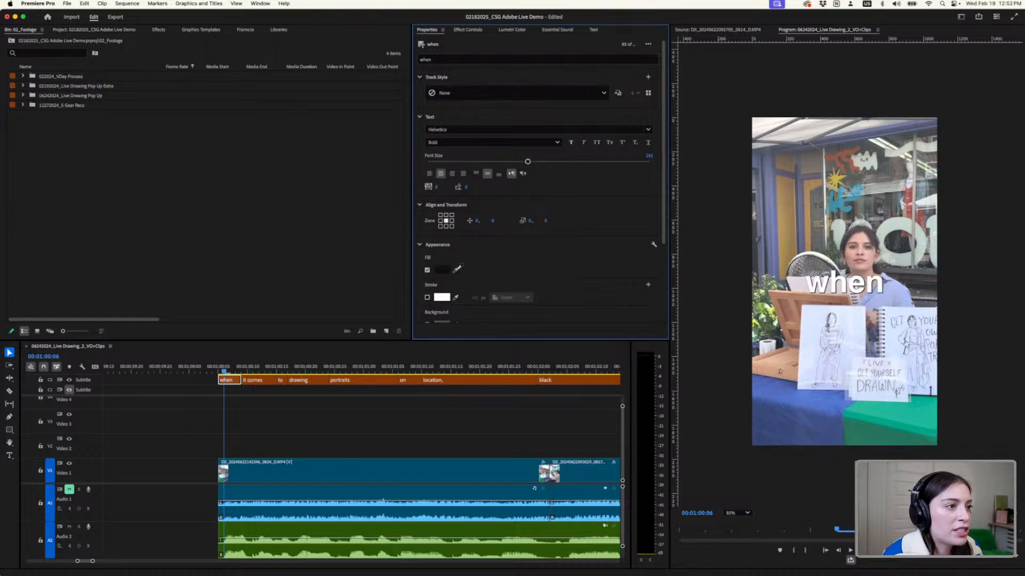
{"action": "left_click", "coordinate": [843, 386]}
{"action": "left_click", "coordinate": [839, 174]}
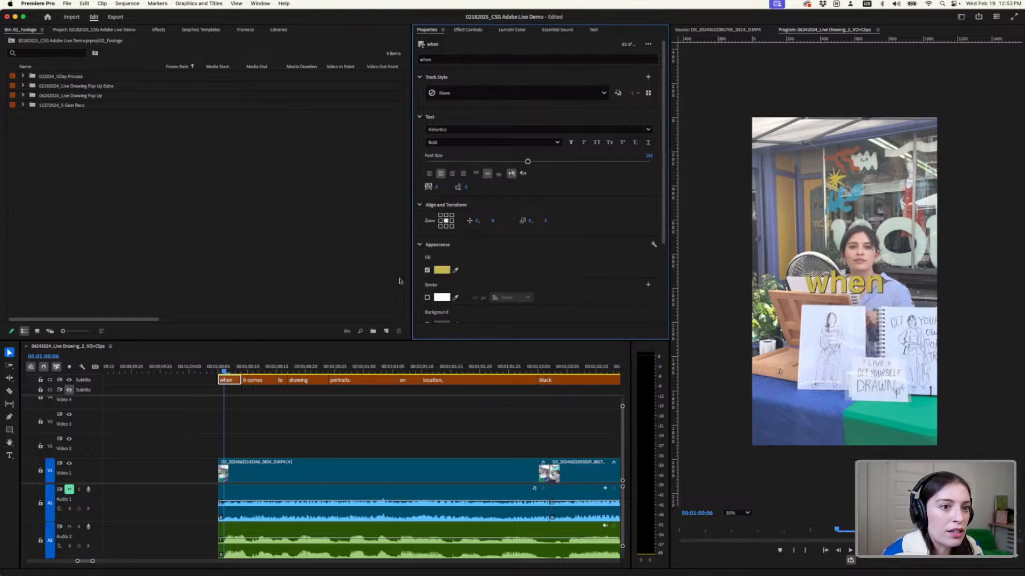
{"action": "left_click", "coordinate": [439, 270]}
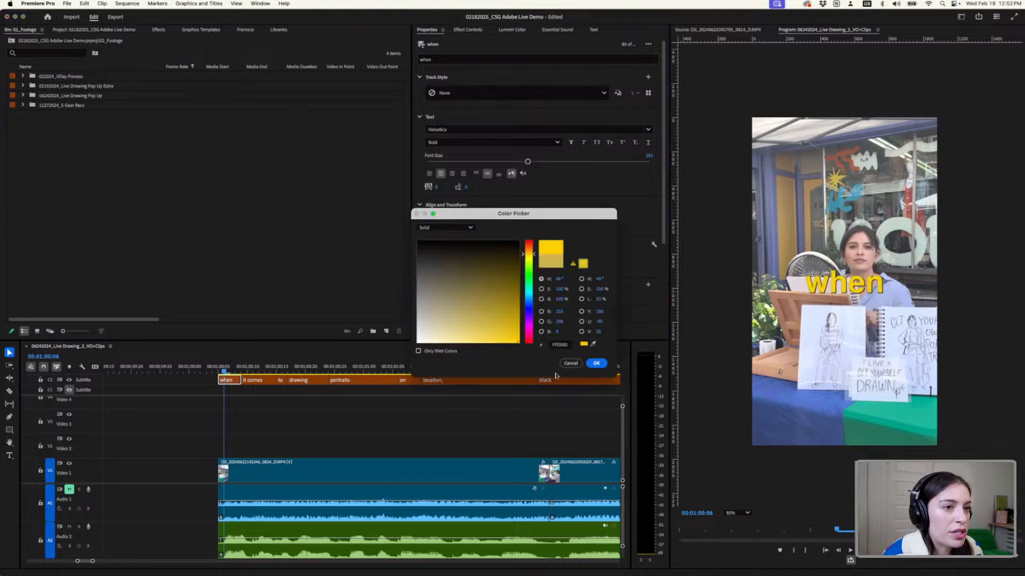
{"action": "left_click", "coordinate": [596, 362]}
- Add a black outer stroke to the "when" caption and turn off its shadow
{"action": "left_click", "coordinate": [427, 298]}
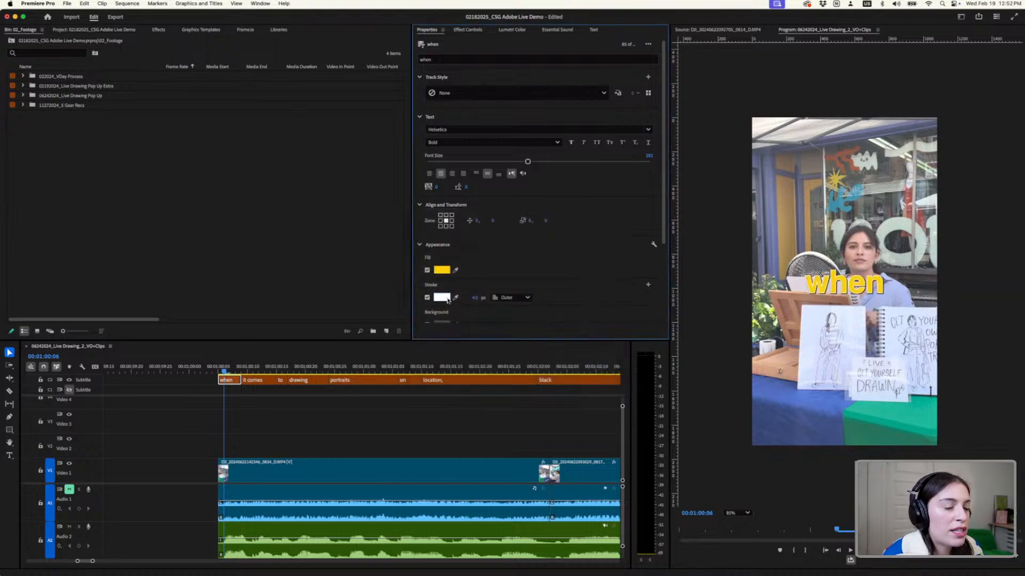
{"action": "left_click", "coordinate": [441, 297]}
{"action": "left_click", "coordinate": [418, 241]}
{"action": "left_click", "coordinate": [597, 362]}
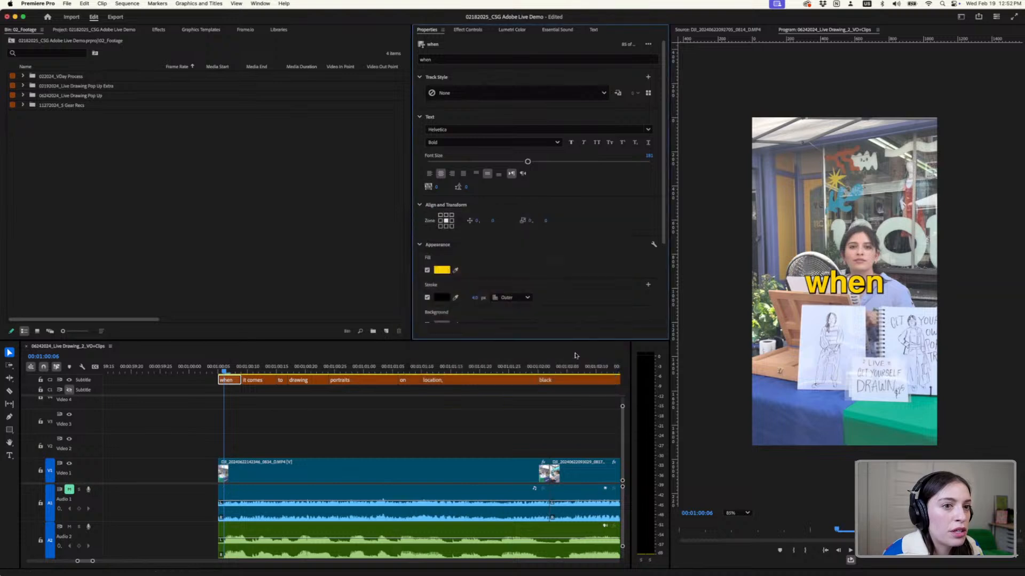
{"action": "scroll", "coordinate": [439, 282], "scroll_direction": "down", "scroll_amount": 3}
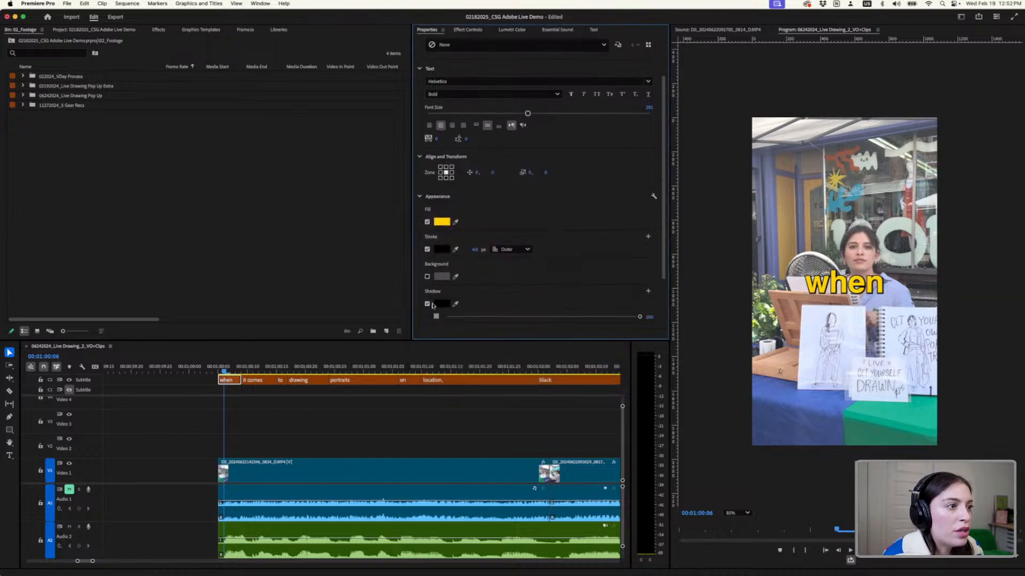
{"action": "left_click", "coordinate": [427, 311]}
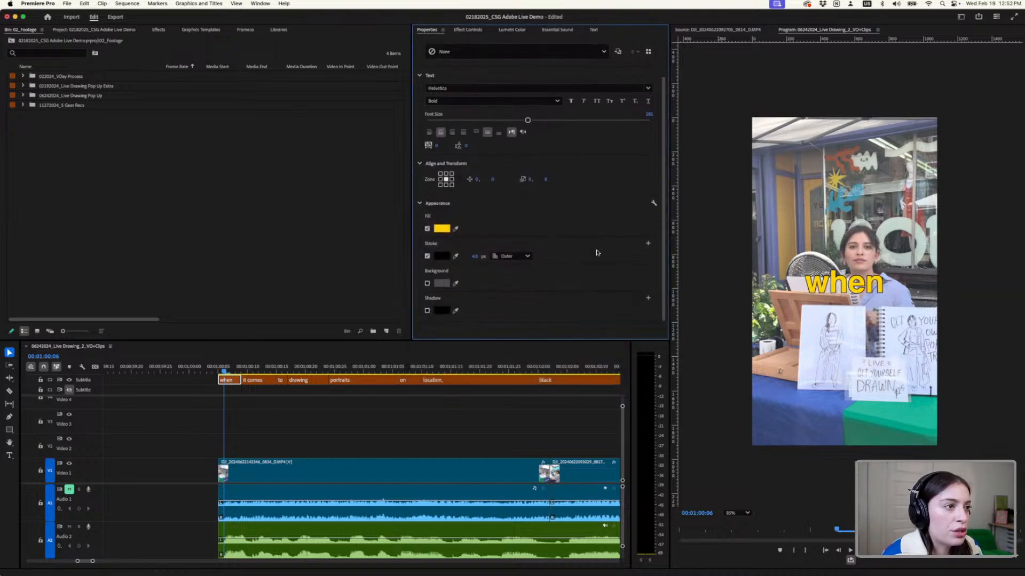
- Save the caption's formatting as a new track style named "Helvetica bold 181" in the project and local styles
{"action": "scroll", "coordinate": [597, 241], "scroll_direction": "up", "scroll_amount": 2}
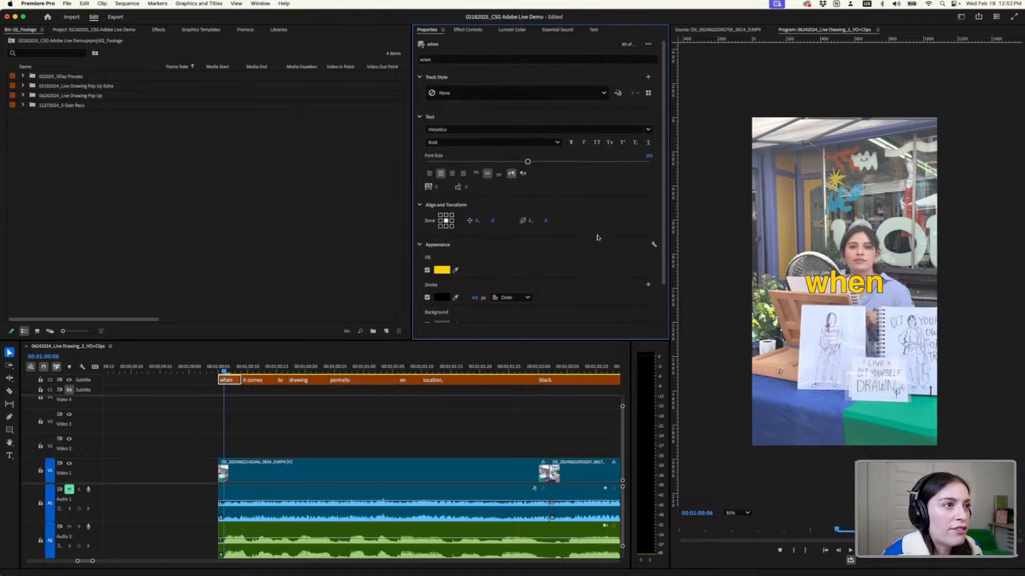
{"action": "left_click", "coordinate": [649, 78]}
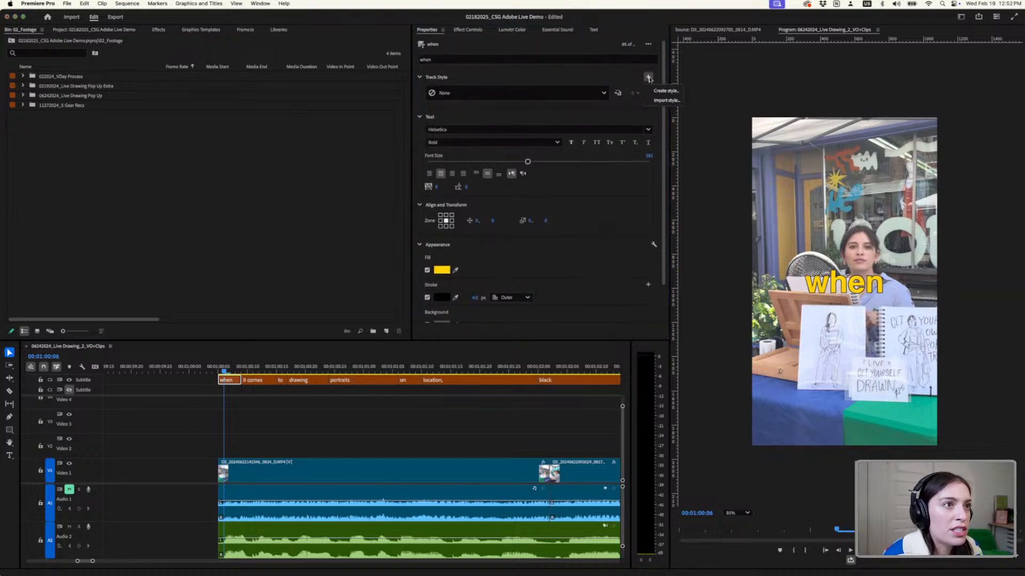
{"action": "left_click", "coordinate": [664, 90]}
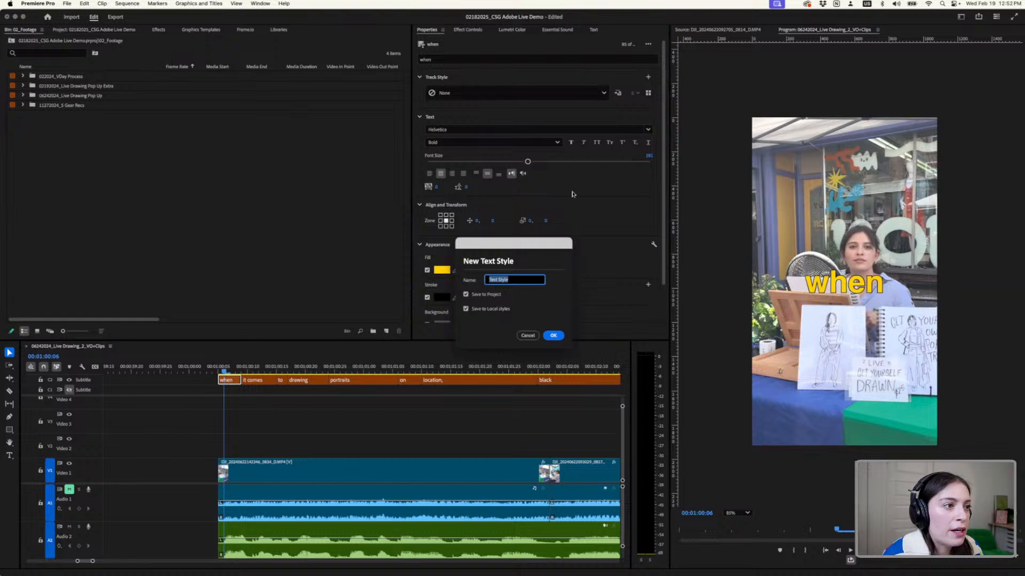
{"action": "type", "text": "Helvetica bold 181"}
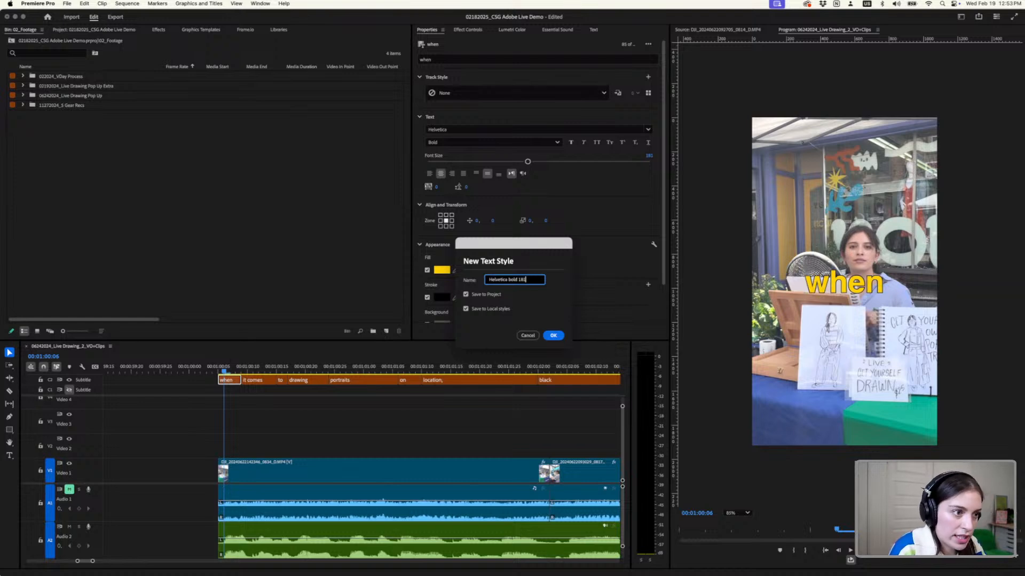
{"action": "key", "text": "Return"}
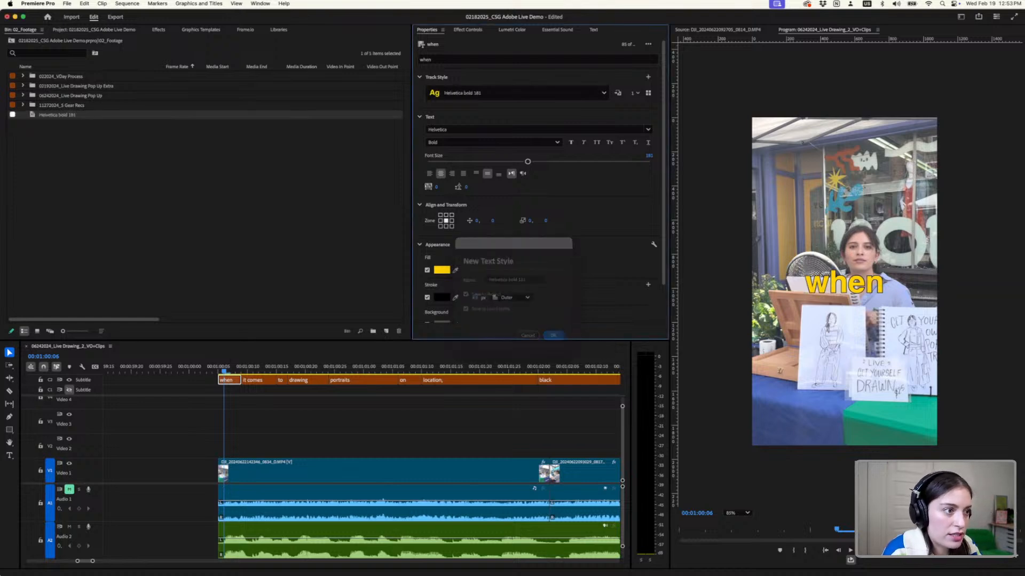
- Redefine the style for all captions on the track and play the section from 00;01;00;06 to review them
{"action": "left_click", "coordinate": [618, 93]}
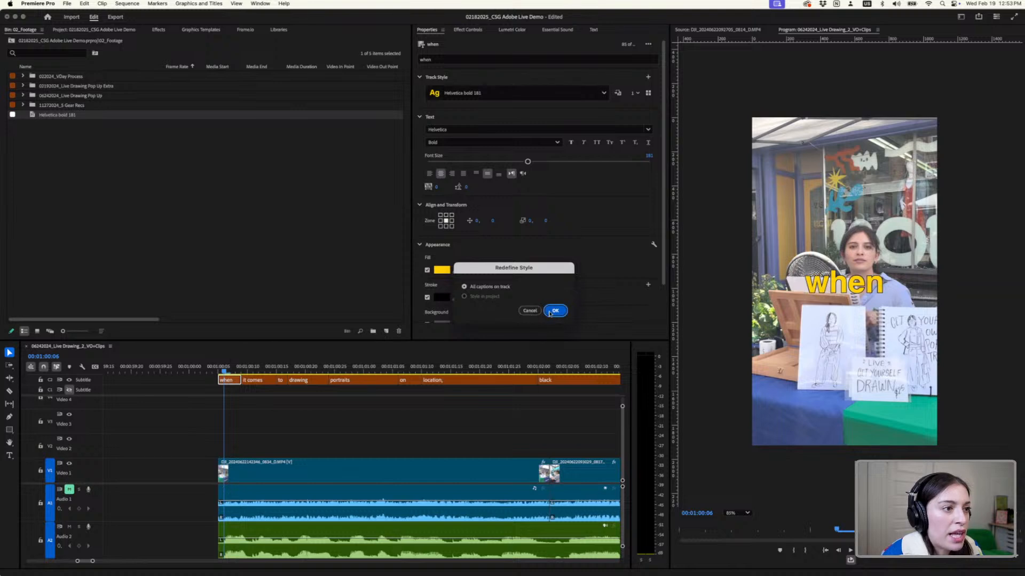
{"action": "left_click", "coordinate": [553, 311]}
{"action": "scroll", "coordinate": [281, 427], "scroll_direction": "down", "scroll_amount": 5}
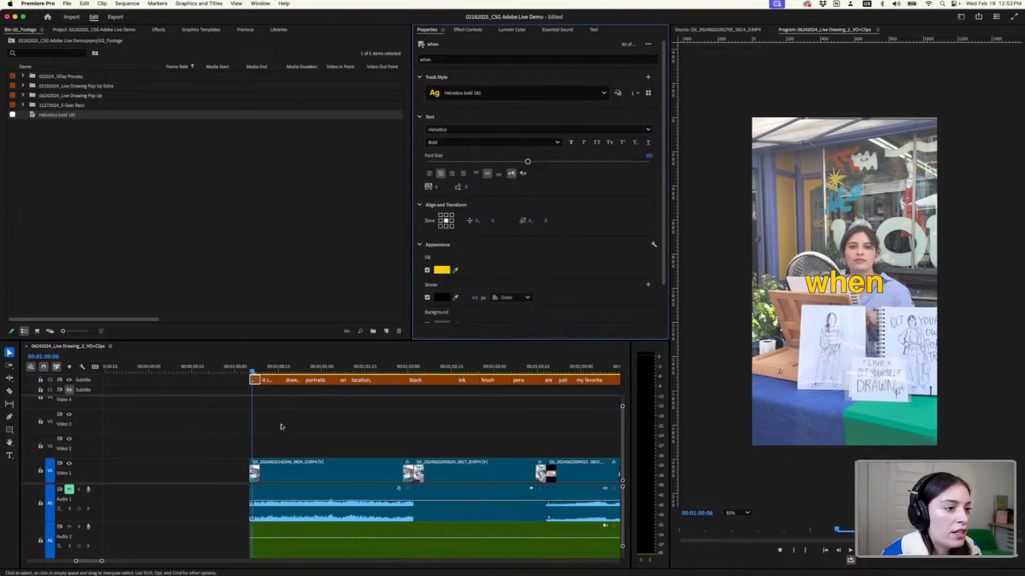
{"action": "scroll", "coordinate": [343, 432], "scroll_direction": "down", "scroll_amount": 5}
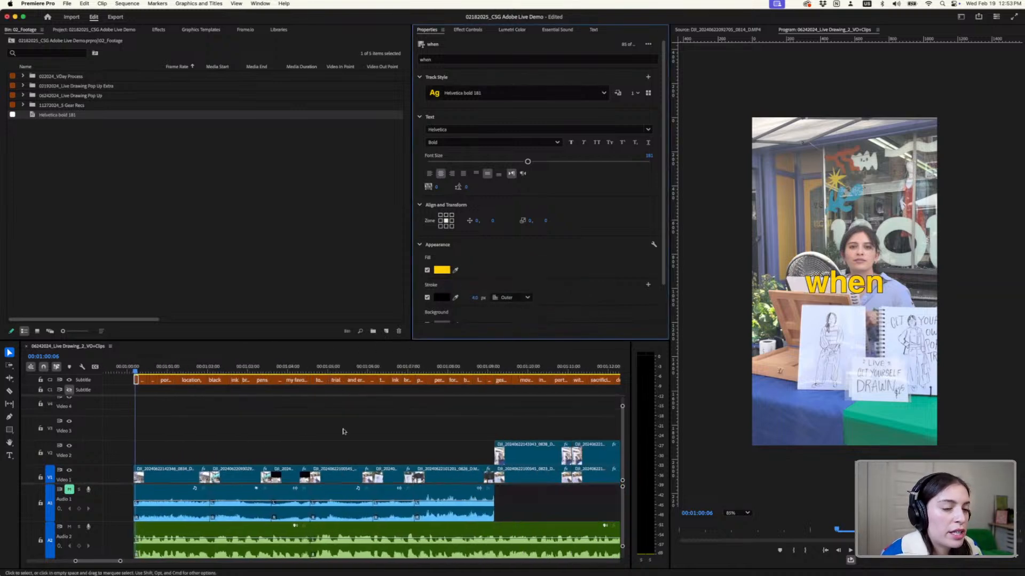
{"action": "key", "text": "space"}
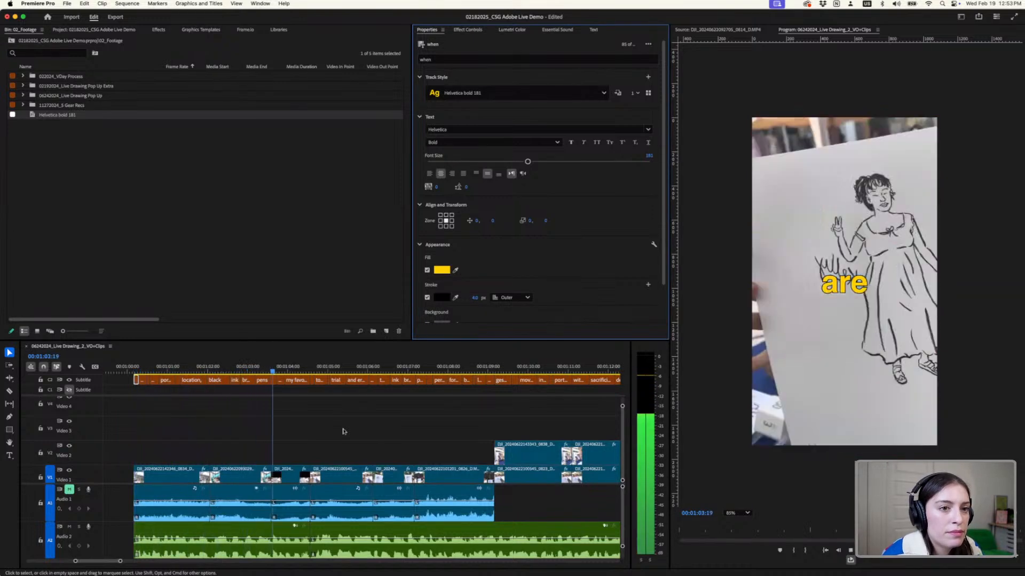
- Stop playback, return to the "when" caption, reduce its font size to about 75 and lower it to a vertical position of 267
{"action": "key", "text": "space"}
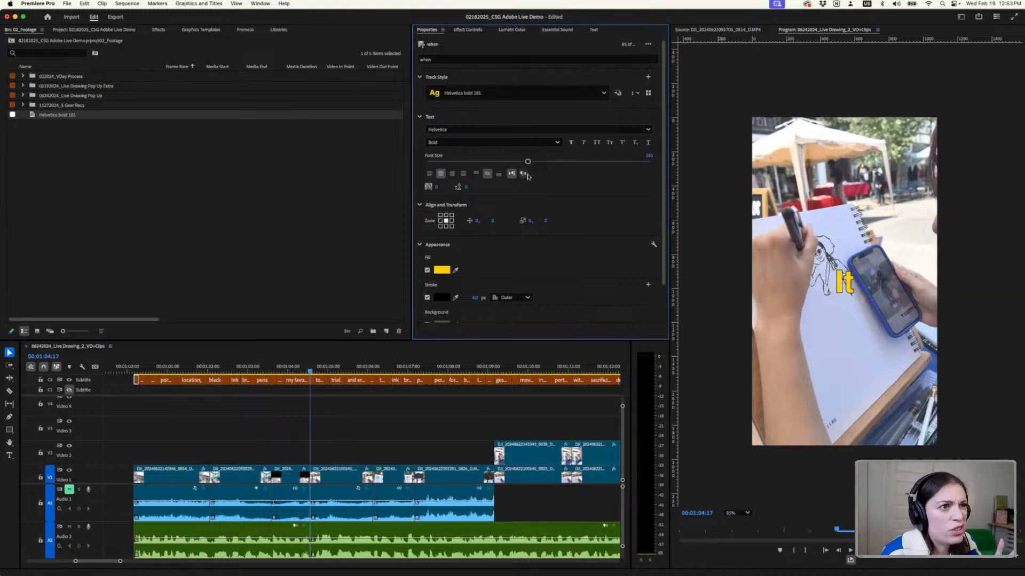
{"action": "key", "text": "Home"}
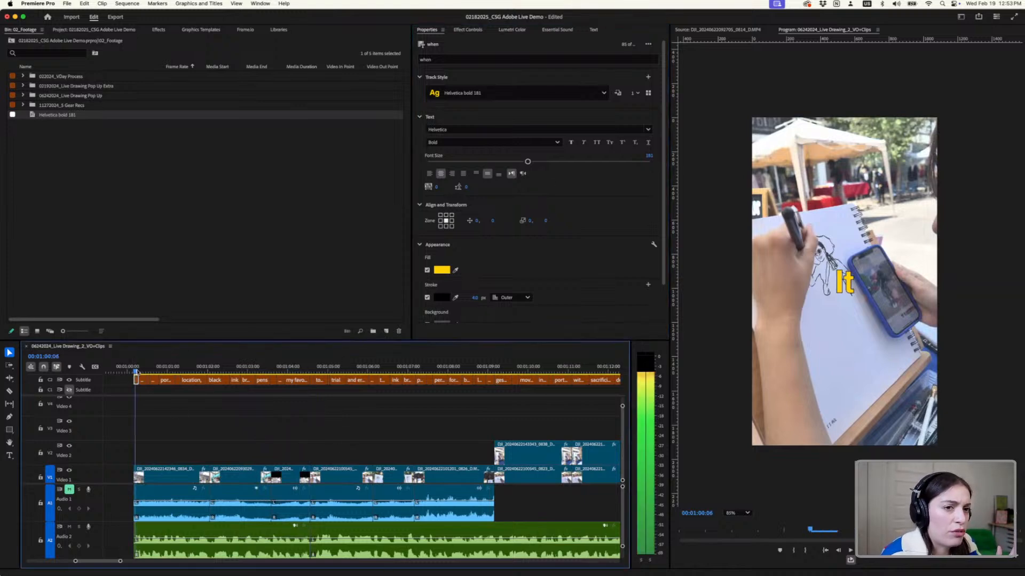
{"action": "left_click_drag", "start_coordinate": [528, 161], "coordinate": [468, 162]}
{"action": "left_click_drag", "start_coordinate": [493, 220], "coordinate": [614, 226]}
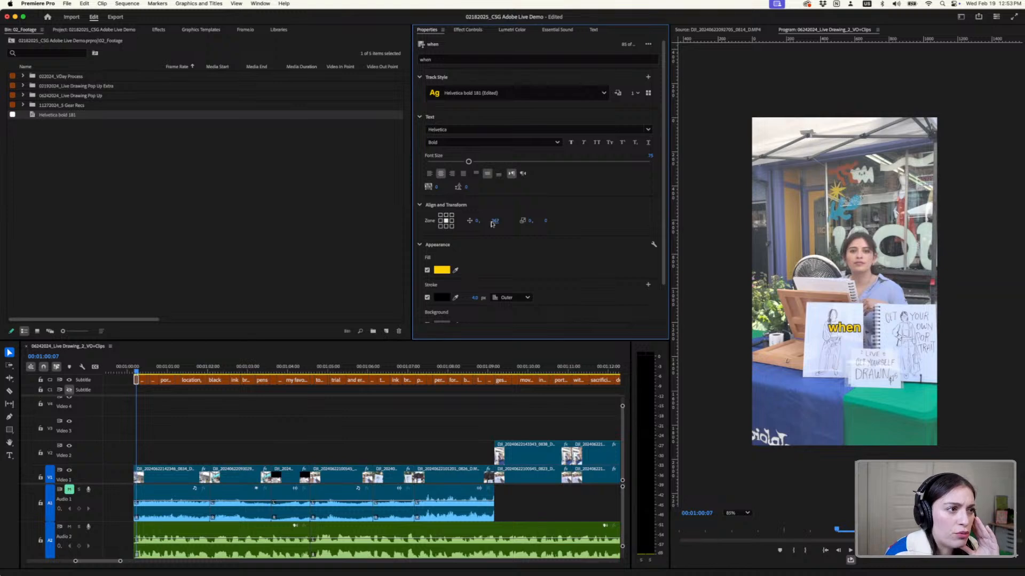
- Set the width of the "when" caption's black outer stroke to 5 px
{"action": "scroll", "coordinate": [463, 294], "scroll_direction": "down", "scroll_amount": 1}
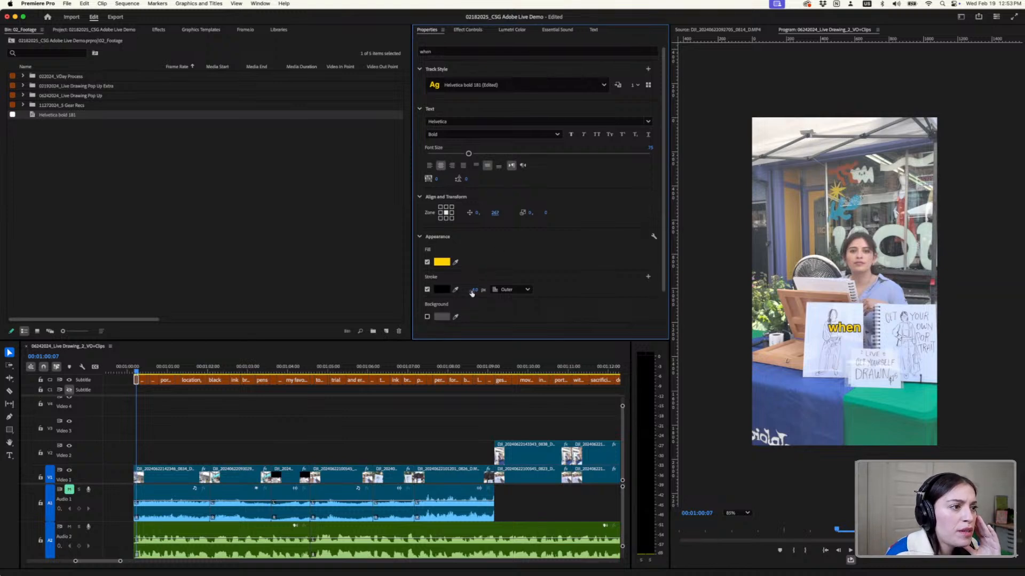
{"action": "scroll", "coordinate": [481, 290], "scroll_direction": "down", "scroll_amount": 2}
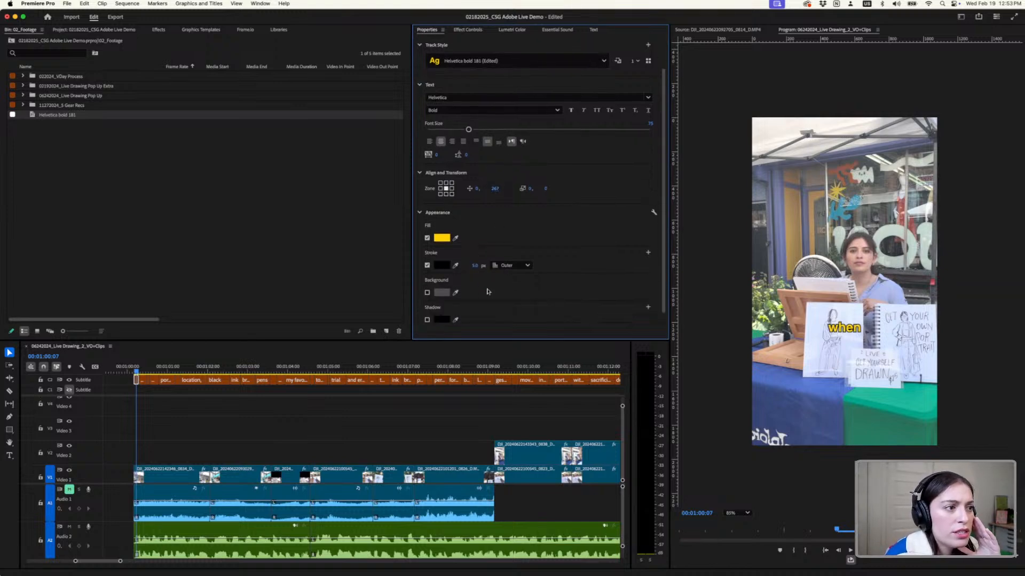
{"action": "left_click", "coordinate": [470, 264]}
{"action": "type", "text": "0"}
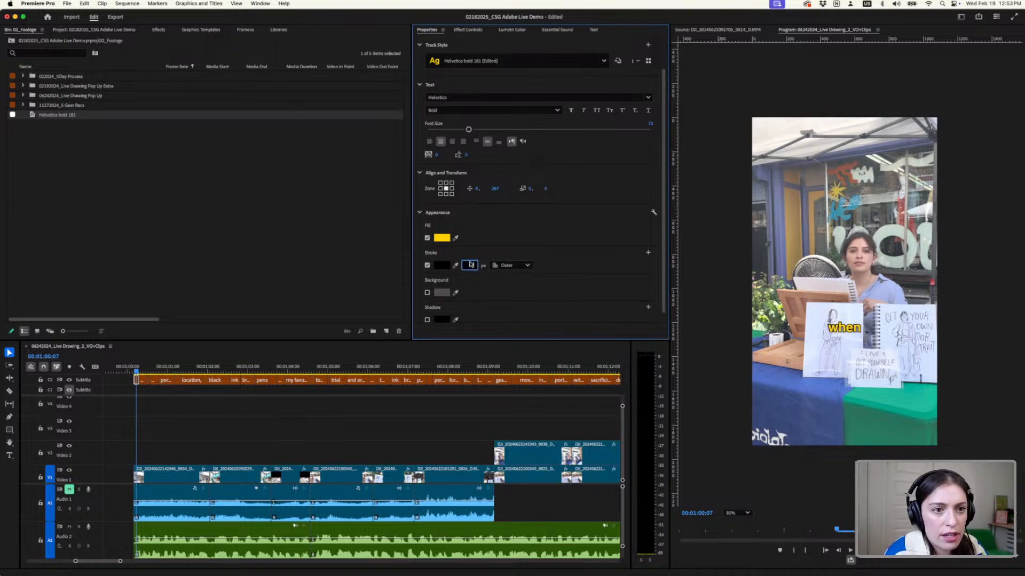
{"action": "key", "text": "Return"}
{"action": "left_click", "coordinate": [473, 266]}
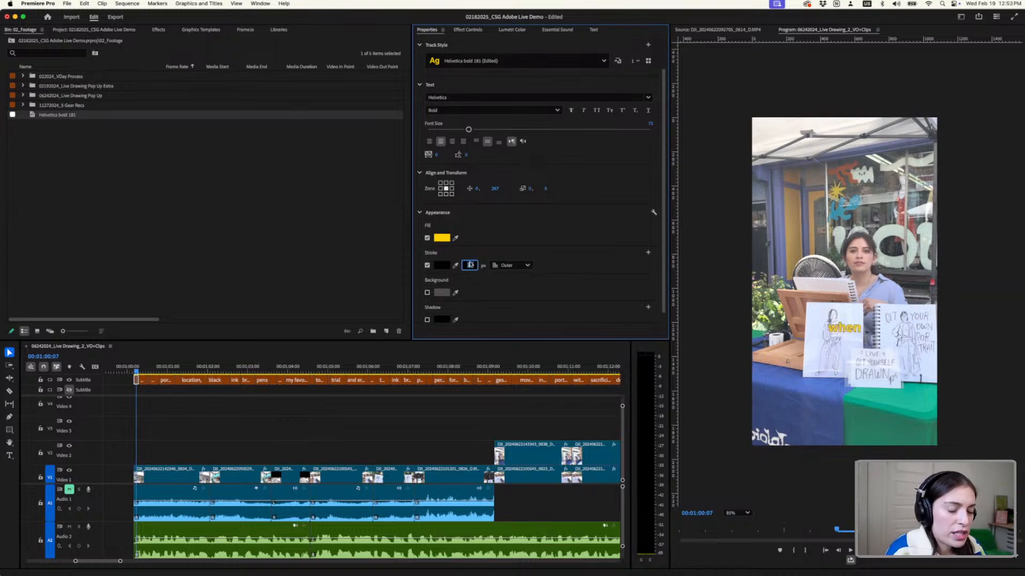
{"action": "type", "text": "5"}
{"action": "key", "text": "Return"}
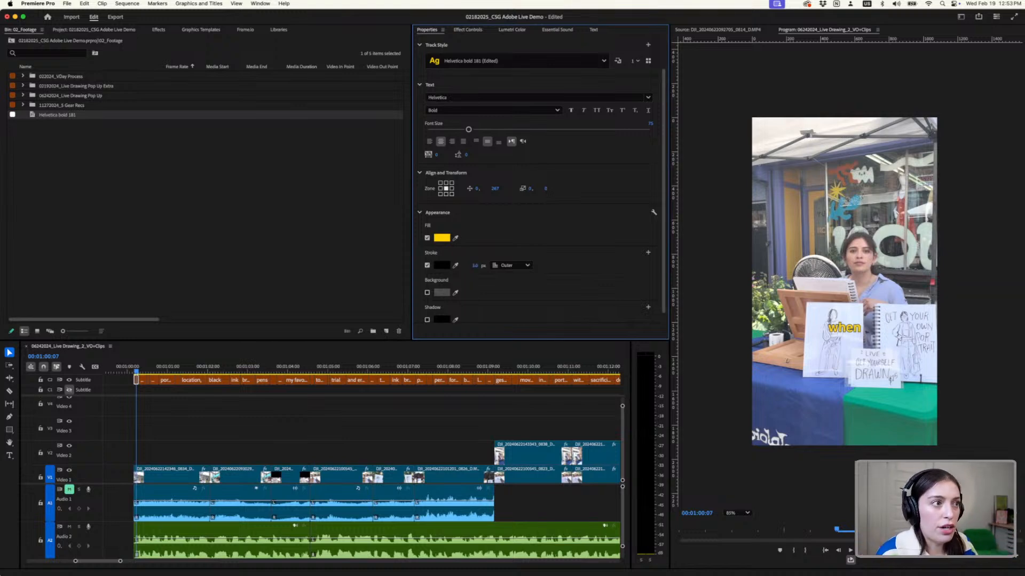
- Redefine the style for all captions on the track with the edited formatting and scrub to 00:01:02:13 to check them
{"action": "scroll", "coordinate": [637, 229], "scroll_direction": "up", "scroll_amount": 2}
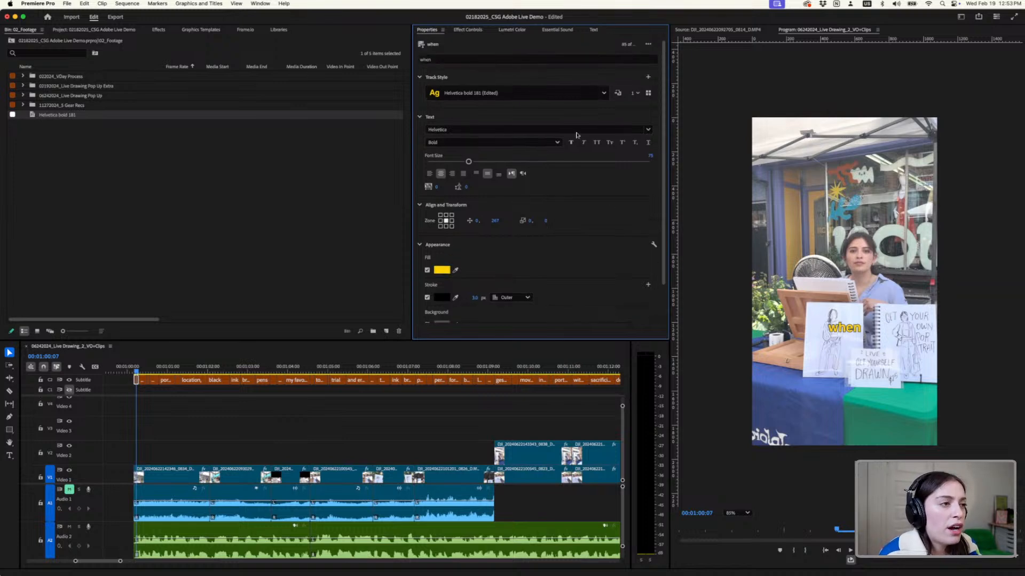
{"action": "left_click", "coordinate": [618, 93]}
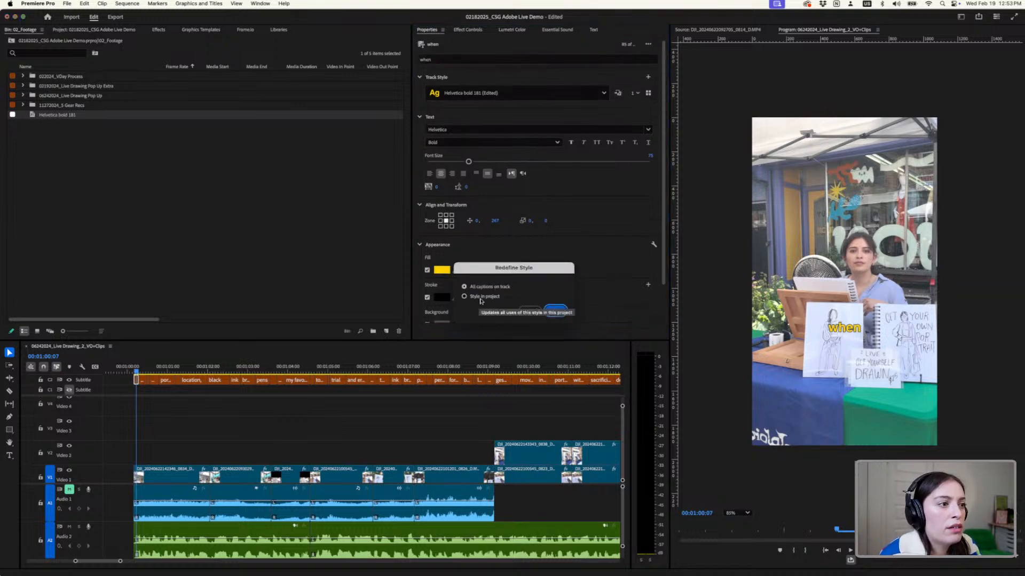
{"action": "left_click", "coordinate": [555, 310]}
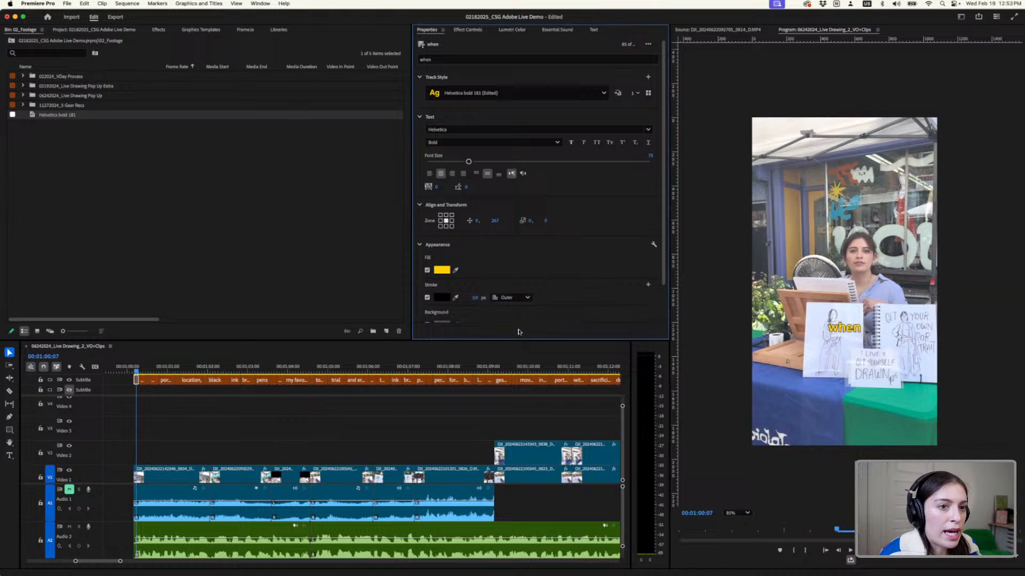
{"action": "left_click", "coordinate": [281, 367]}
{"action": "left_click", "coordinate": [149, 368]}
{"action": "left_click_drag", "start_coordinate": [153, 368], "coordinate": [225, 371]}
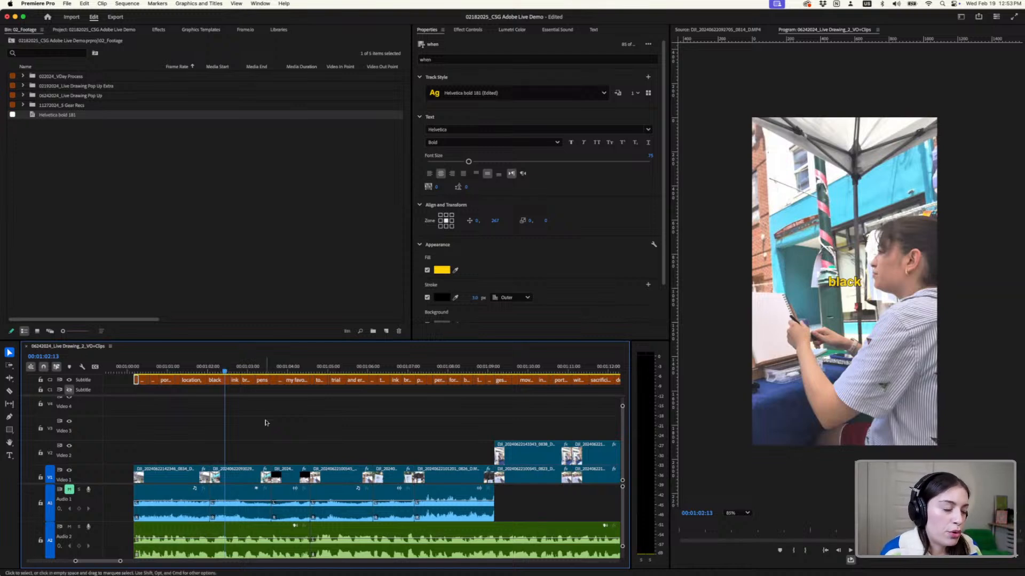
- Check how the restyled captions look in the first promo at the start of the sequence, around 00:00:11:29
{"action": "scroll", "coordinate": [266, 422], "scroll_direction": "down", "scroll_amount": 5}
{"action": "scroll", "coordinate": [145, 413], "scroll_direction": "left", "scroll_amount": 10}
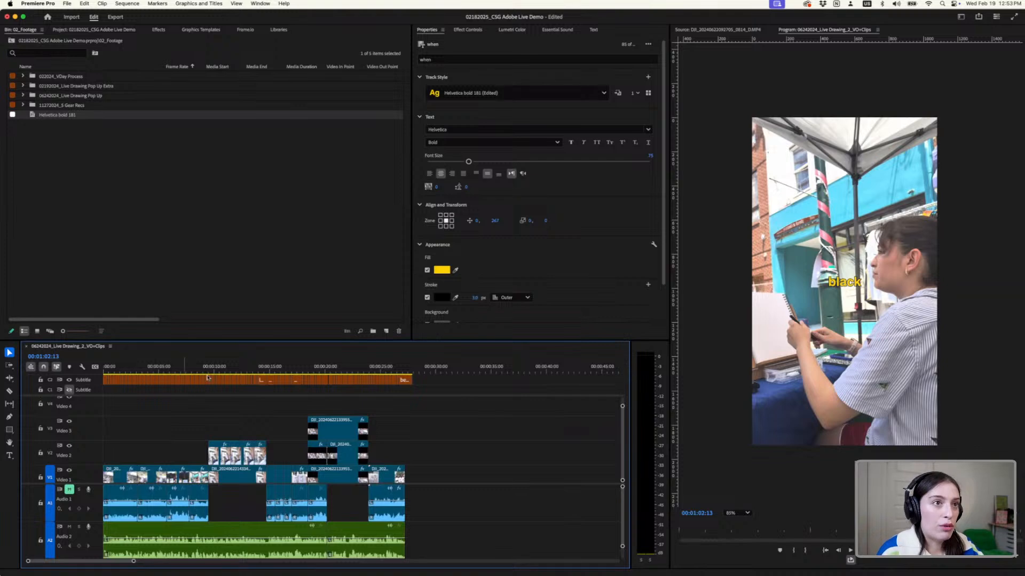
{"action": "left_click", "coordinate": [351, 370]}
{"action": "left_click", "coordinate": [237, 360]}
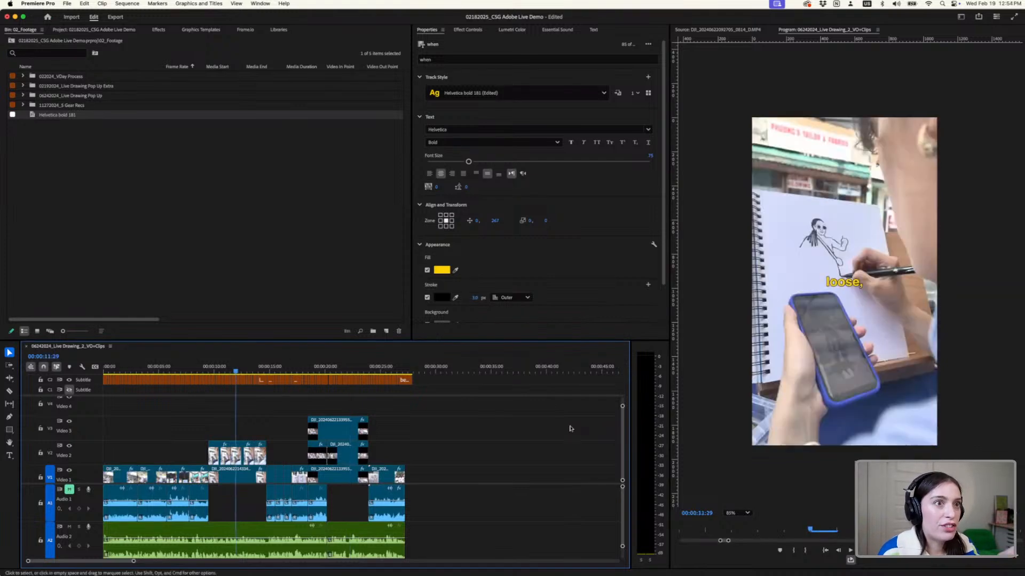
- Mark the second promo for export with an In point at 00:01:00:05 and an Out point at 00:01:36:07
{"action": "scroll", "coordinate": [552, 427], "scroll_direction": "down", "scroll_amount": 5}
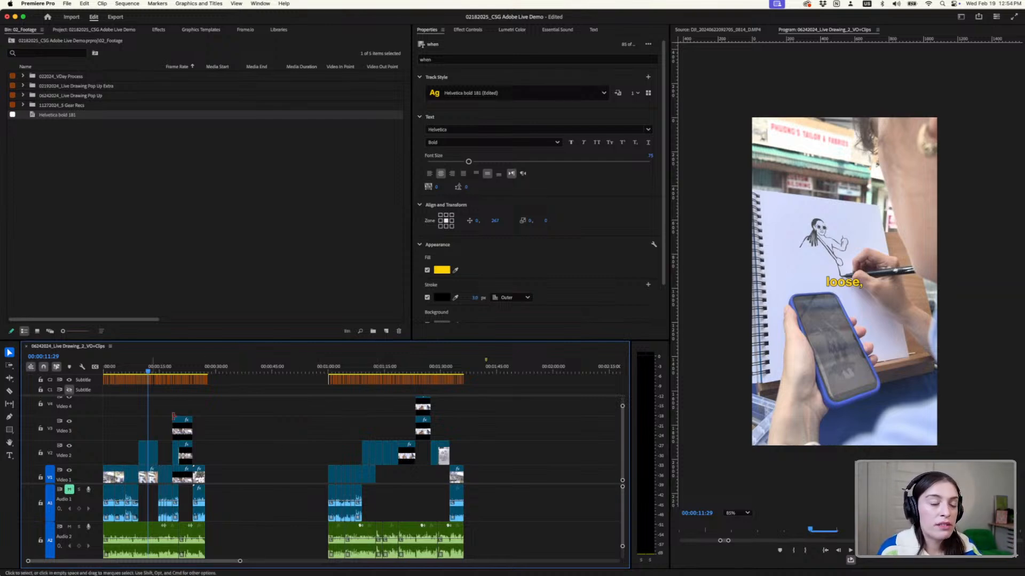
{"action": "scroll", "coordinate": [345, 407], "scroll_direction": "up", "scroll_amount": 5}
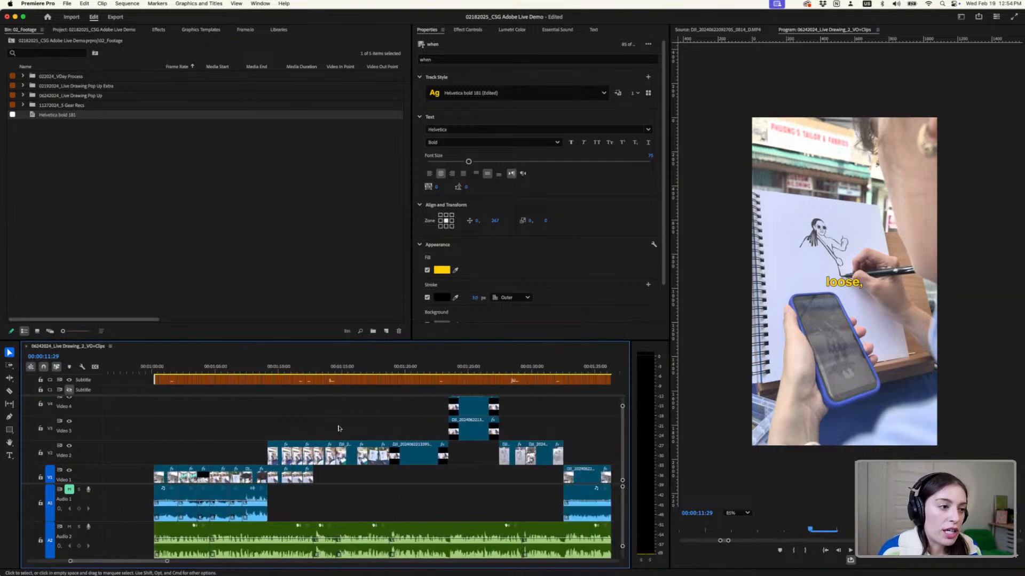
{"action": "scroll", "coordinate": [338, 429], "scroll_direction": "down", "scroll_amount": 3}
{"action": "left_click", "coordinate": [188, 371]}
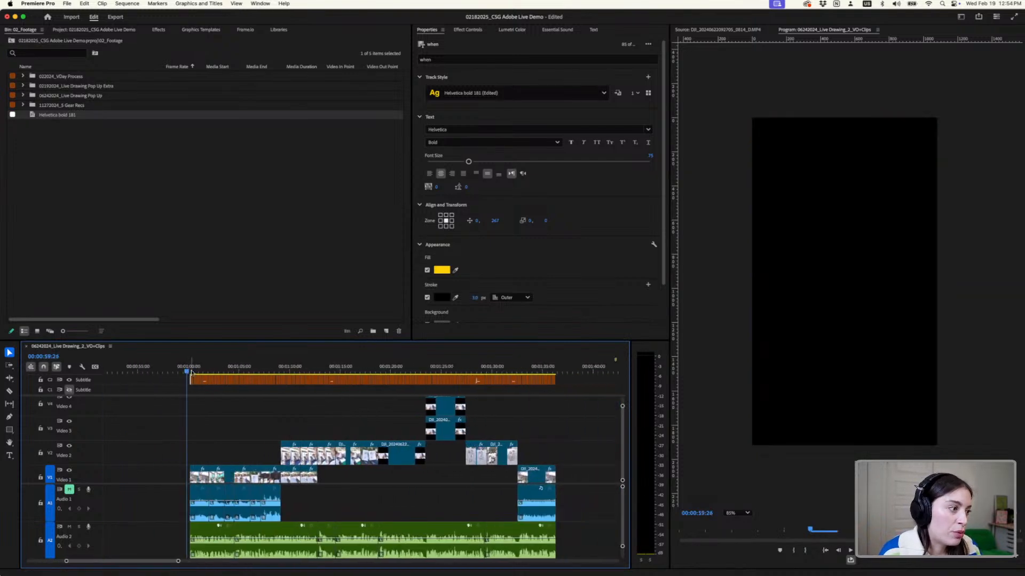
{"action": "scroll", "coordinate": [191, 372], "scroll_direction": "up", "scroll_amount": 3}
{"action": "left_click", "coordinate": [191, 372]}
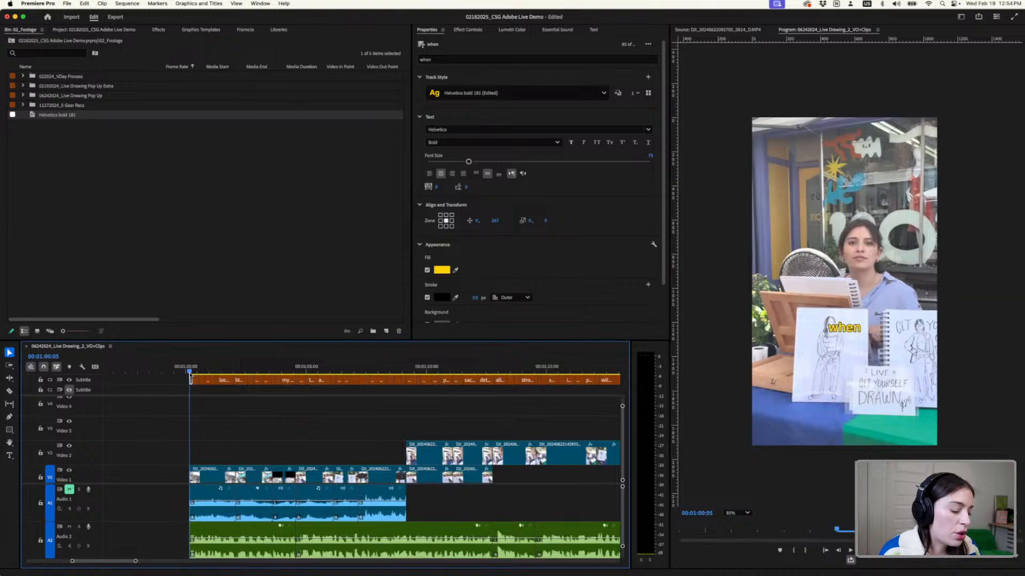
{"action": "scroll", "coordinate": [300, 403], "scroll_direction": "down", "scroll_amount": 5}
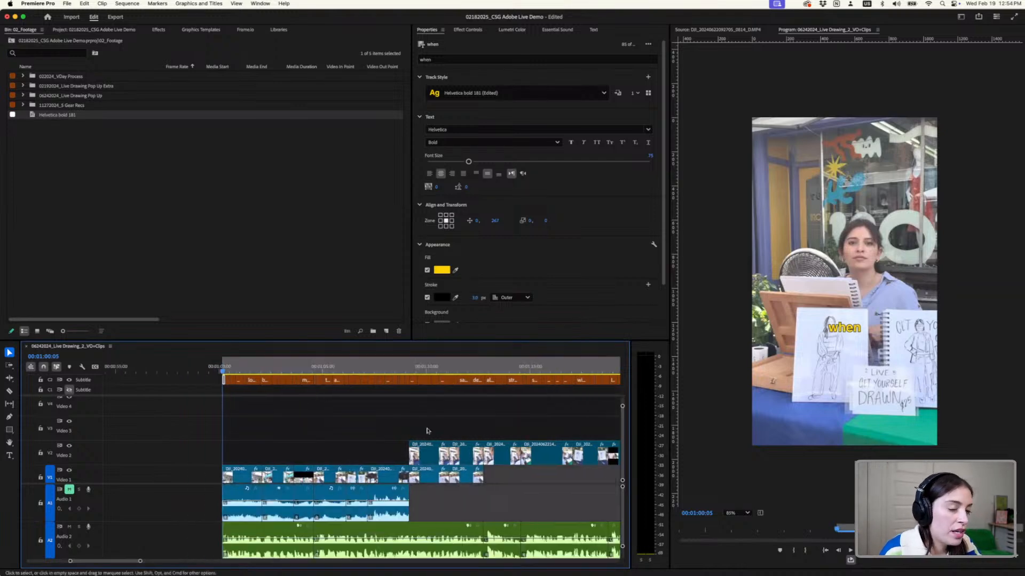
{"action": "scroll", "coordinate": [589, 418], "scroll_direction": "right", "scroll_amount": 5}
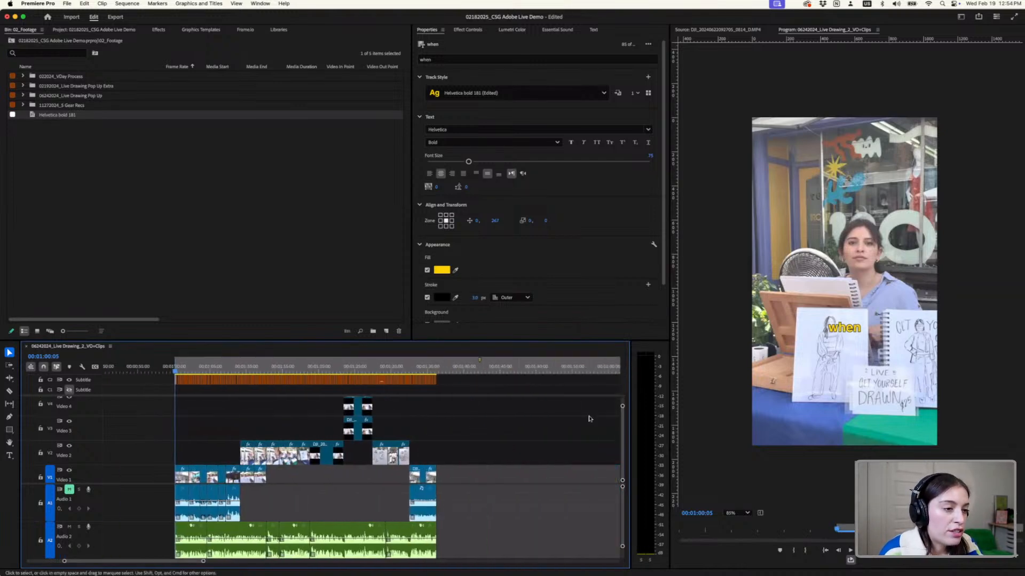
{"action": "left_click", "coordinate": [436, 367]}
{"action": "left_click_drag", "start_coordinate": [436, 367], "coordinate": [437, 367]}
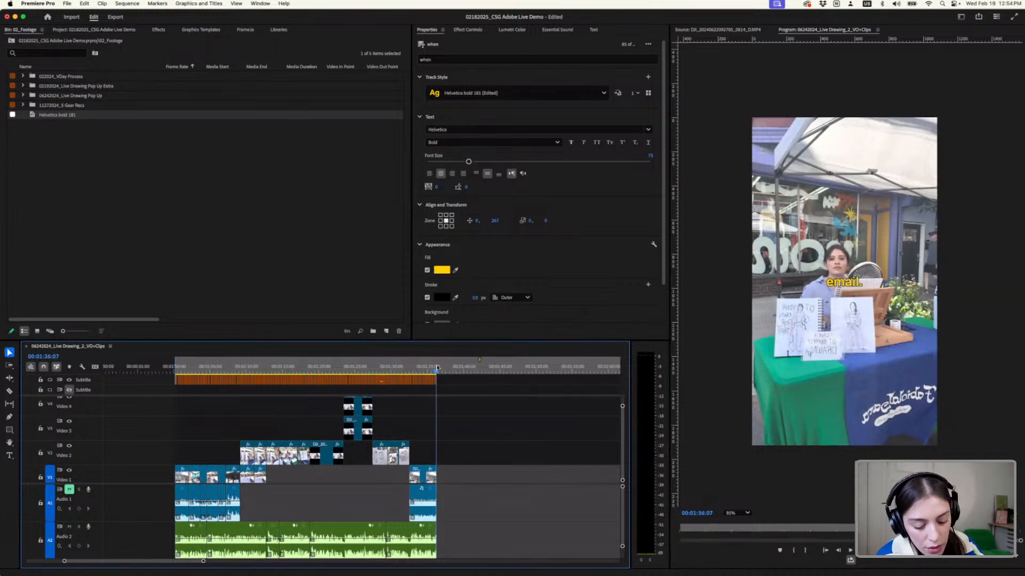
- Open the export settings for the sequence and keep the export range at Source In/Out
{"action": "left_click", "coordinate": [115, 17]}
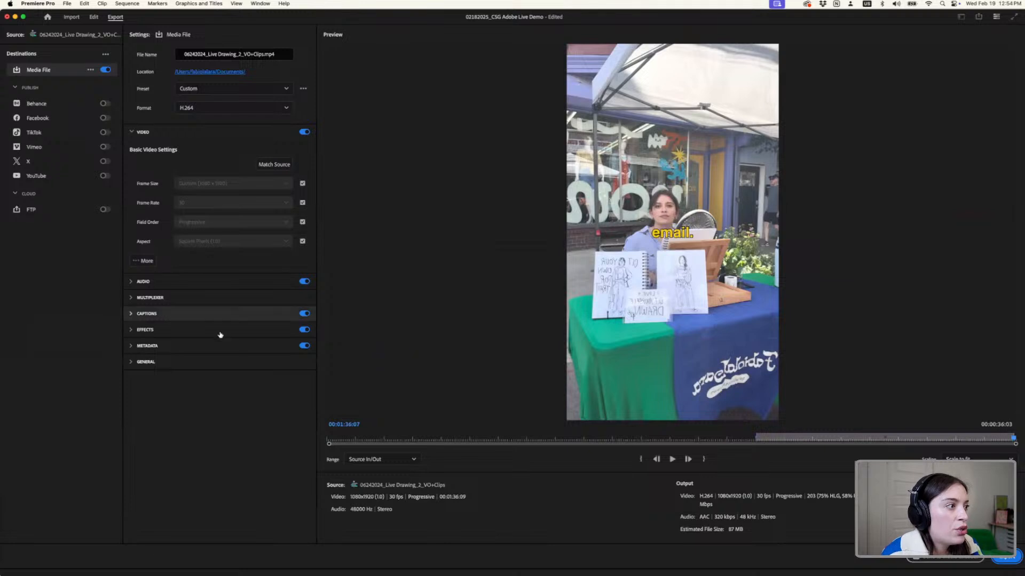
{"action": "left_click", "coordinate": [356, 462]}
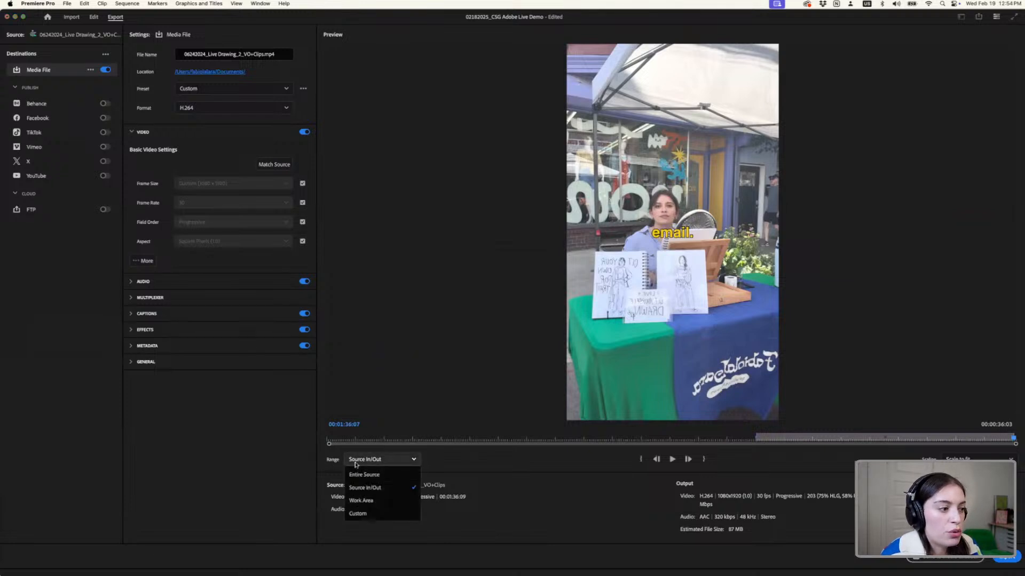
{"action": "left_click", "coordinate": [356, 463]}
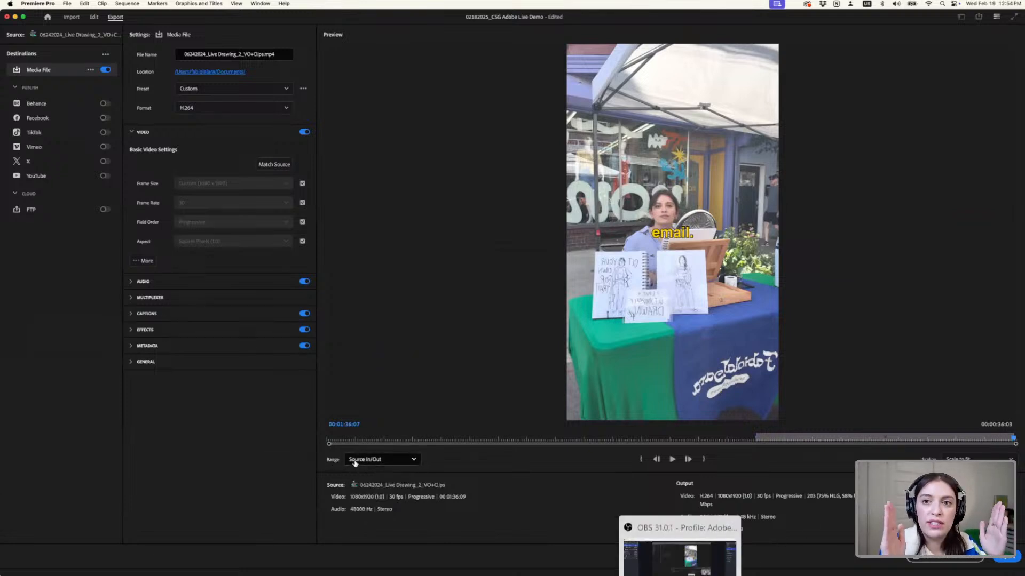